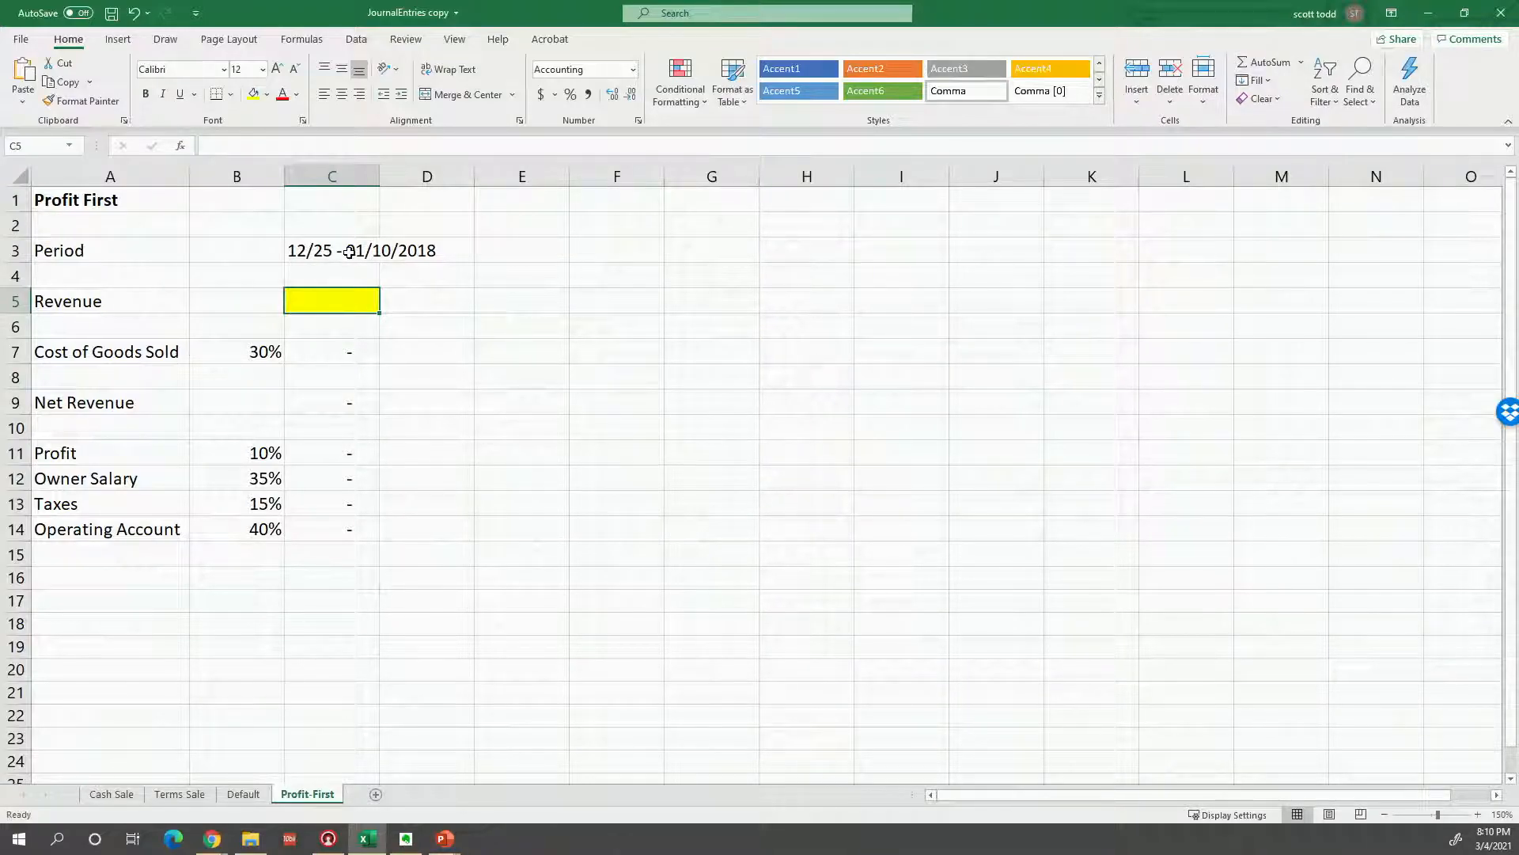
Enter 40000 as the Revenue amount in cell C5 of the Profit First sheet
{"action": "type", "text": "4"}
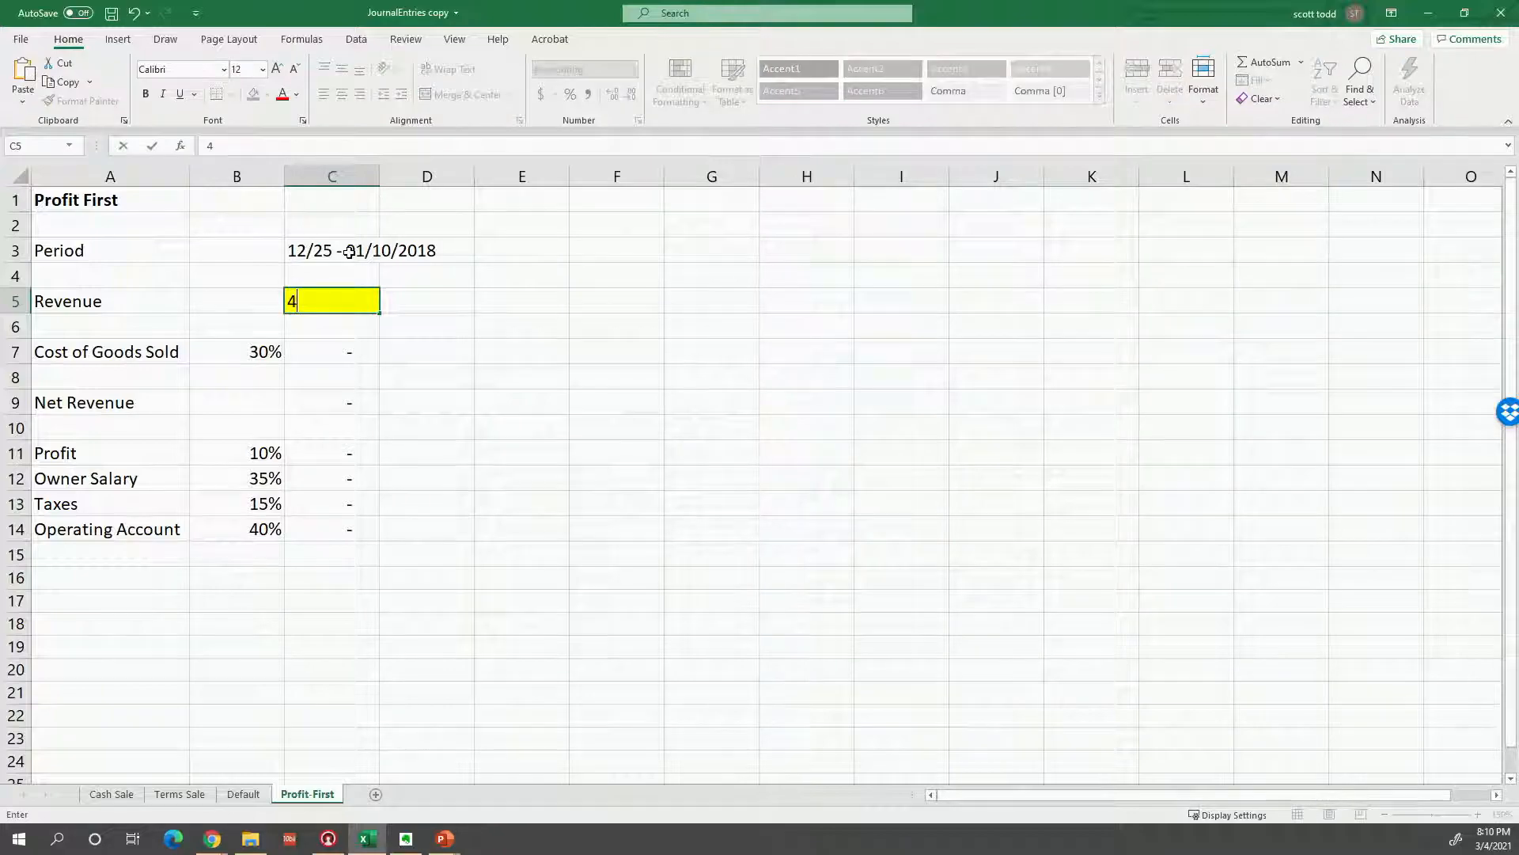
{"action": "type", "text": "0000"}
{"action": "key", "text": "Return"}
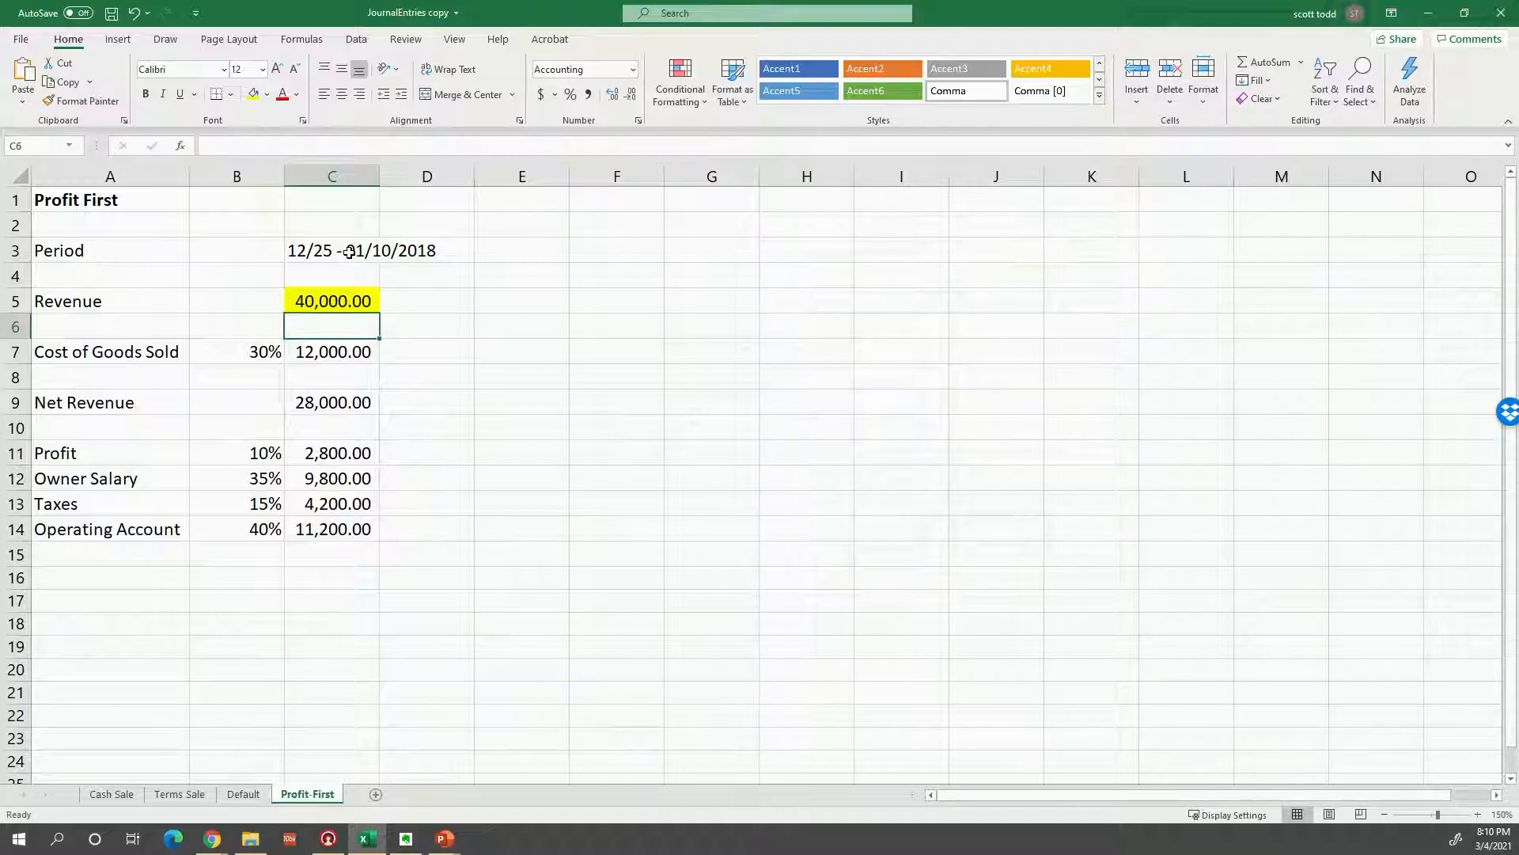
Examine the period, revenue, cost of goods sold, net revenue and allocation rows of the sheet, including the formula behind the Profit amount
{"action": "key", "text": "Down"}
{"action": "key", "text": "Left"}
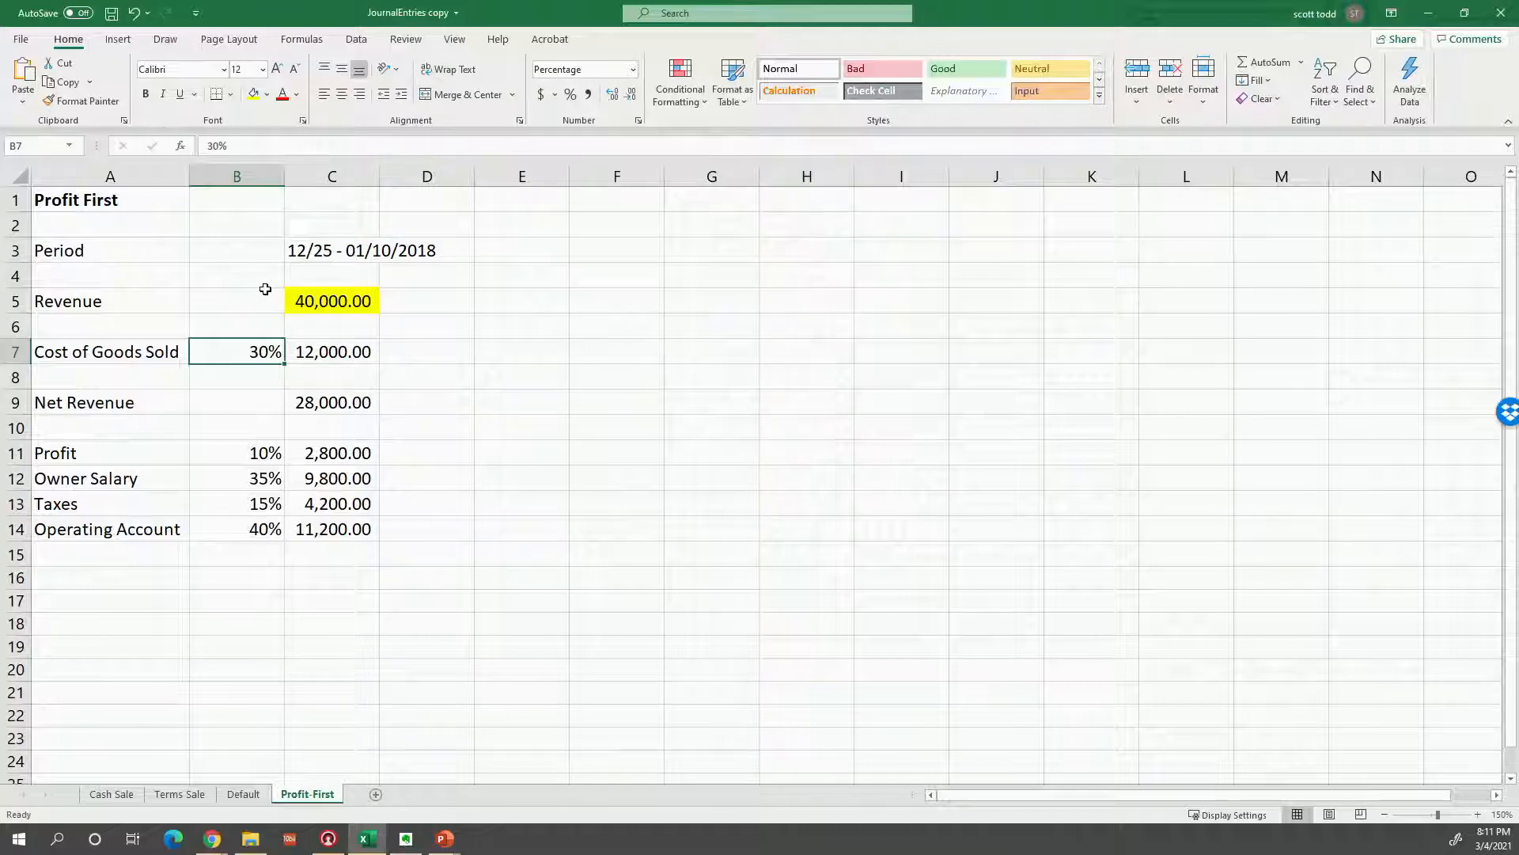
{"action": "left_click", "coordinate": [363, 303]}
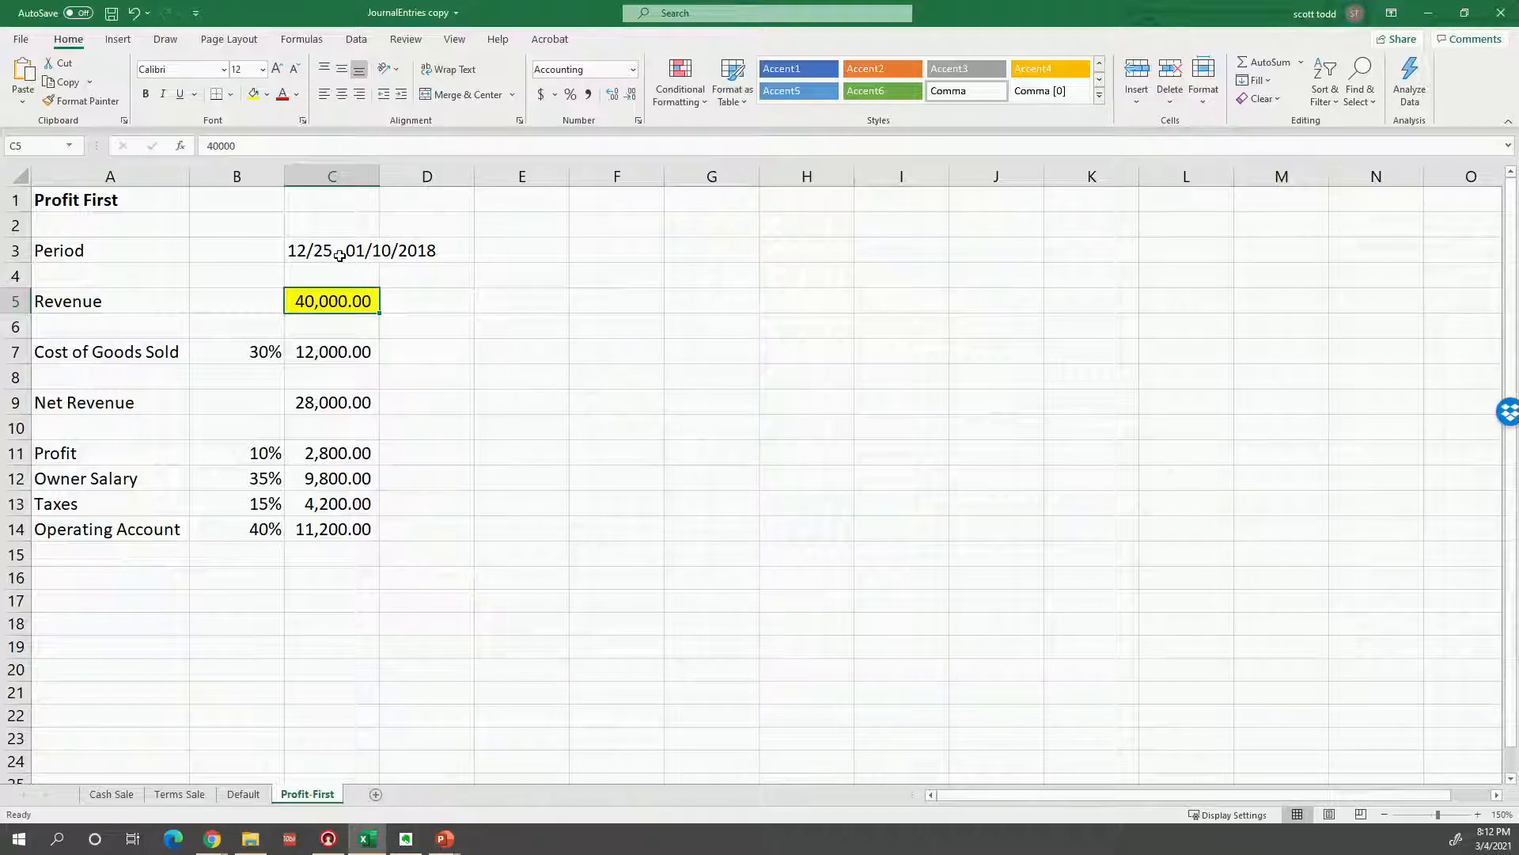
{"action": "left_click", "coordinate": [348, 256]}
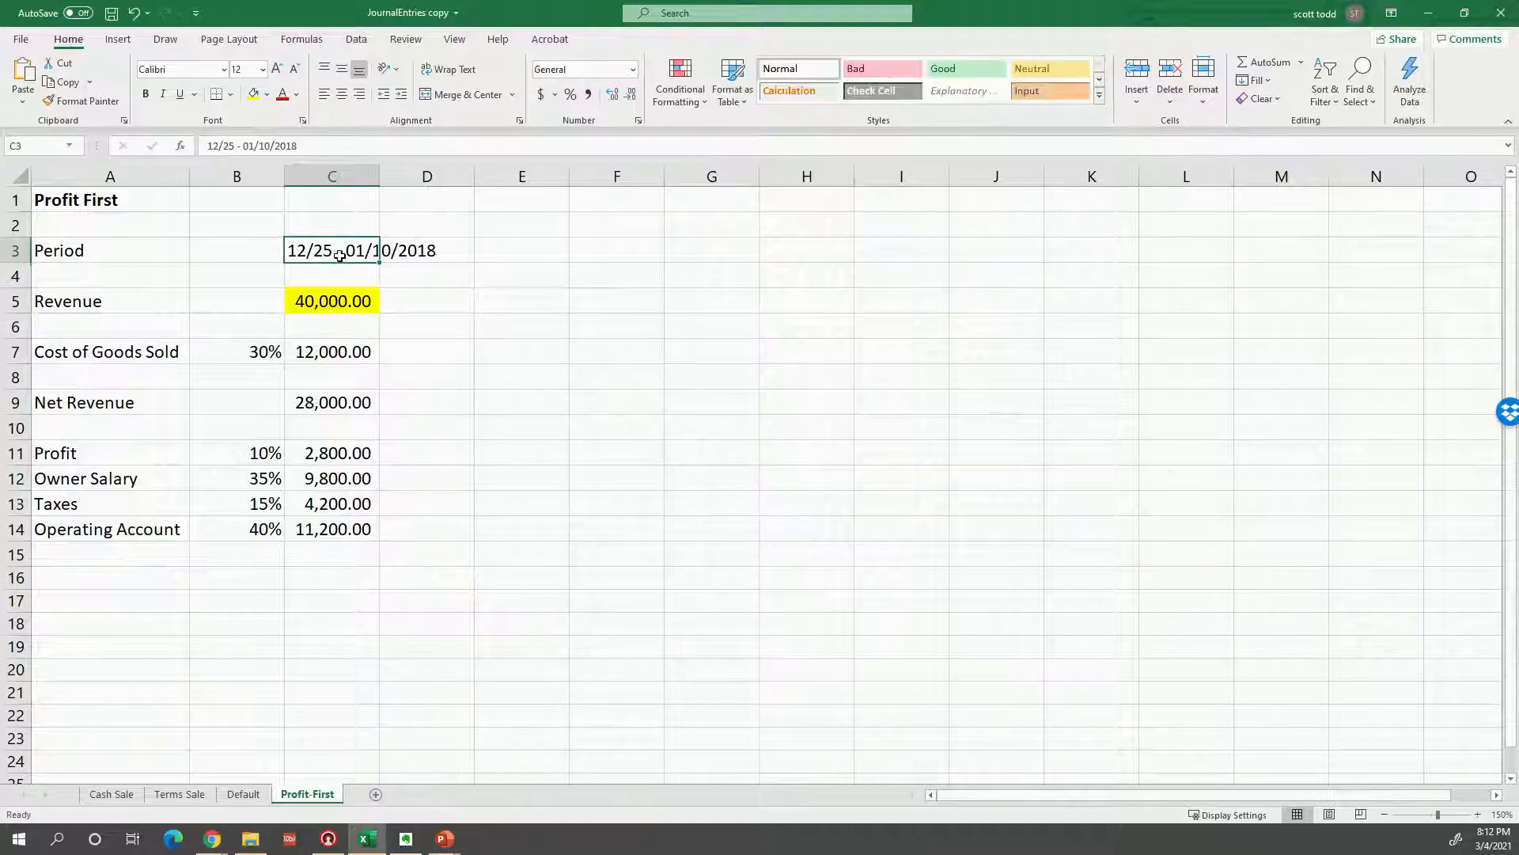
{"action": "left_click", "coordinate": [349, 302]}
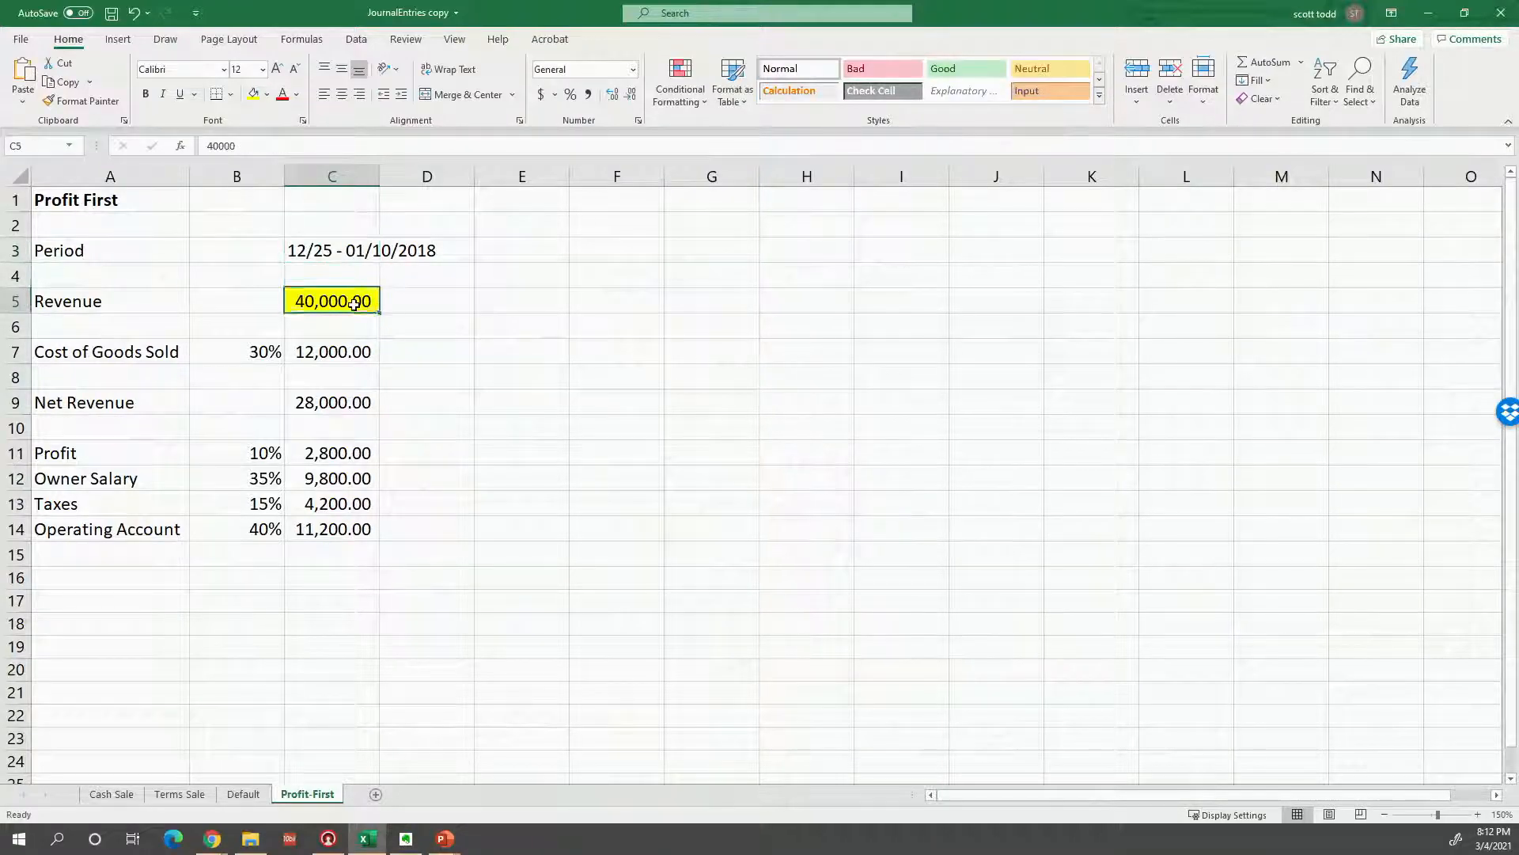
{"action": "left_click", "coordinate": [349, 352]}
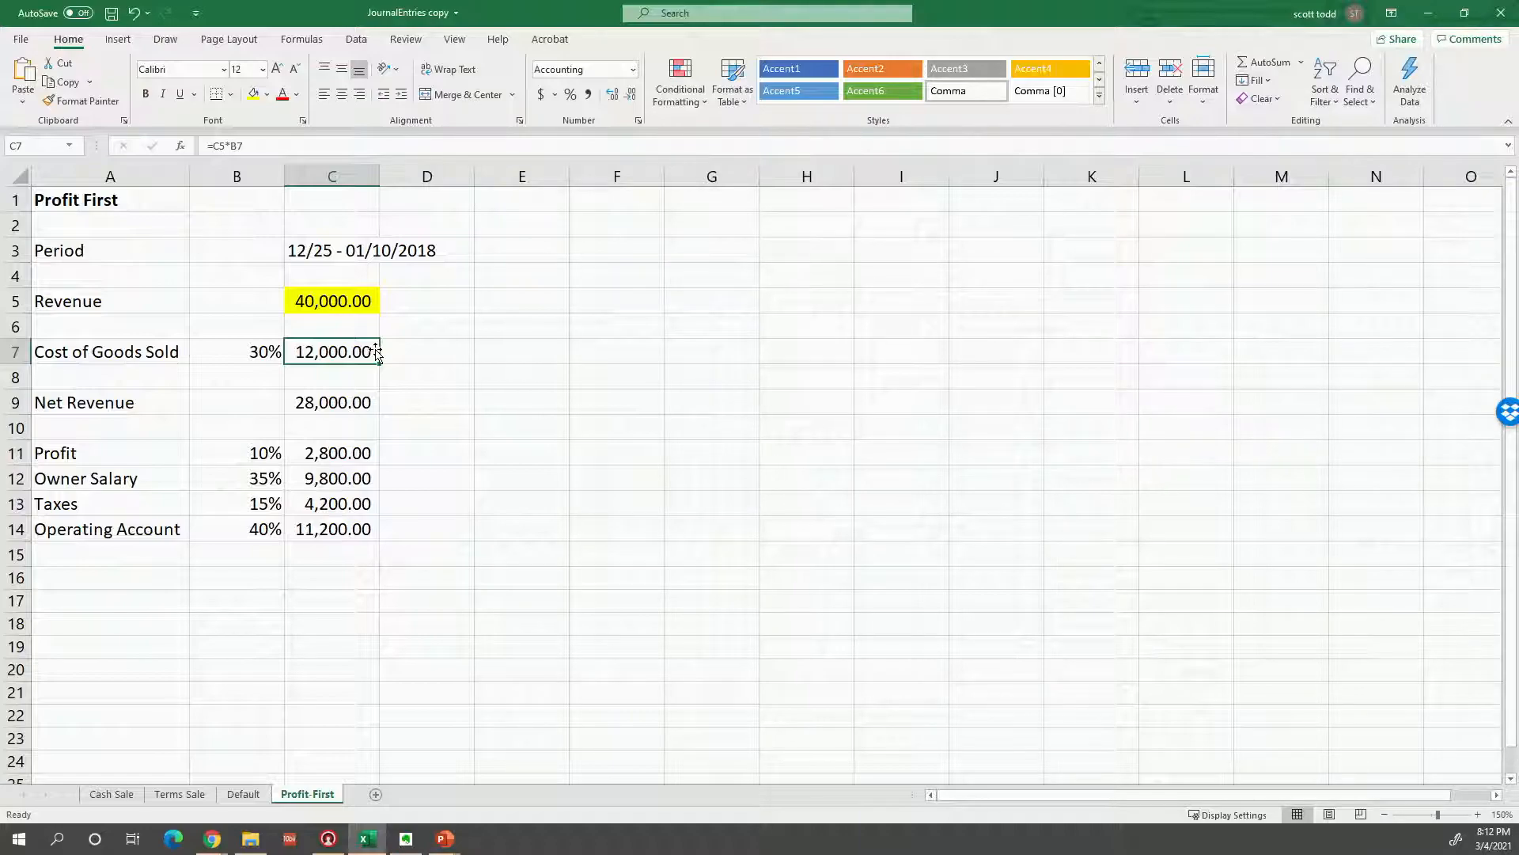
{"action": "left_click", "coordinate": [352, 400]}
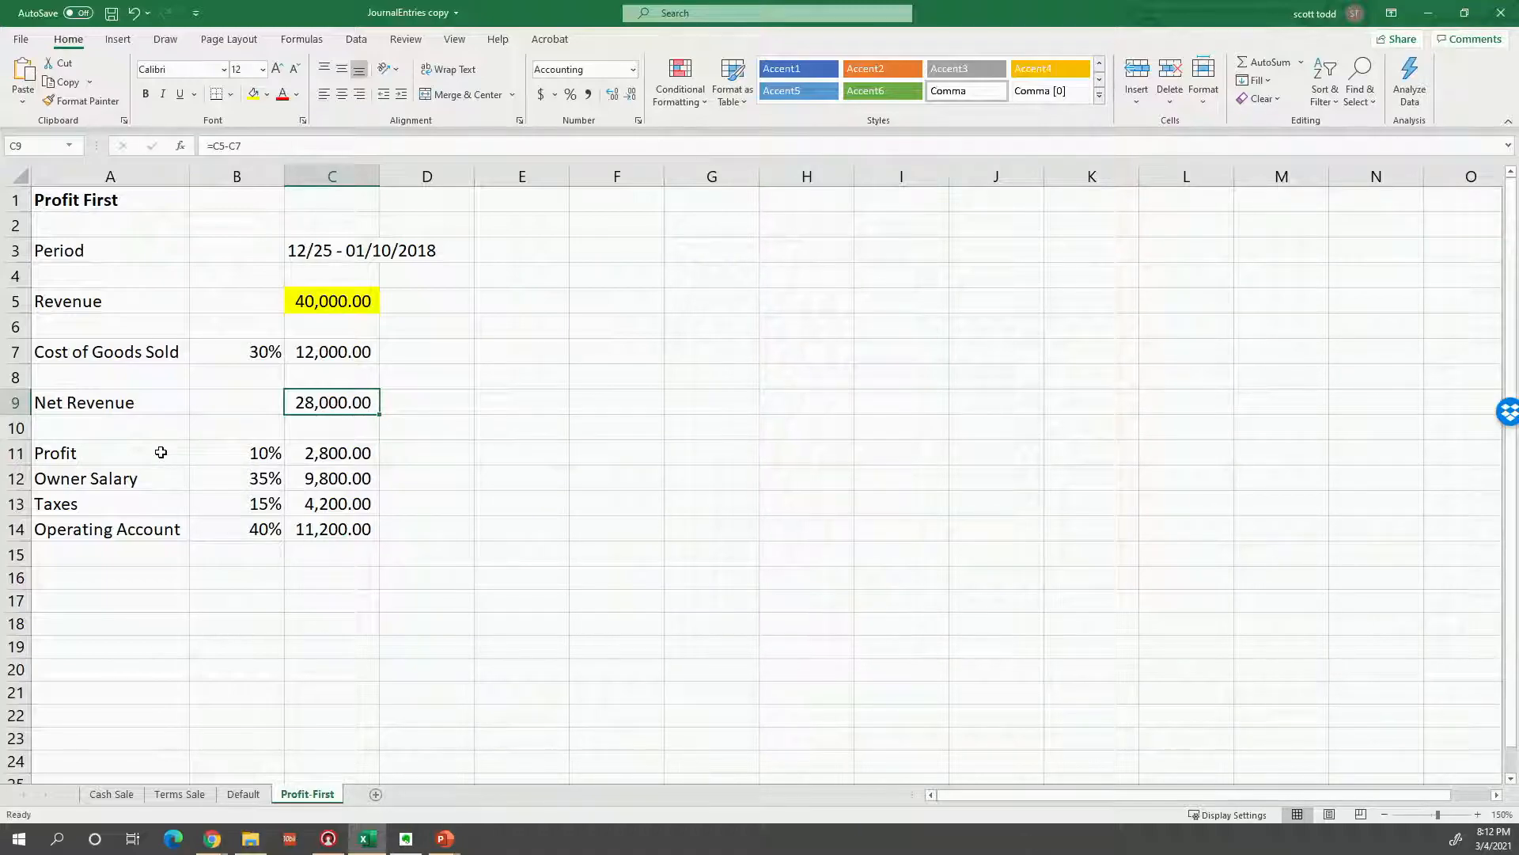
{"action": "left_click_drag", "start_coordinate": [163, 453], "coordinate": [220, 536]}
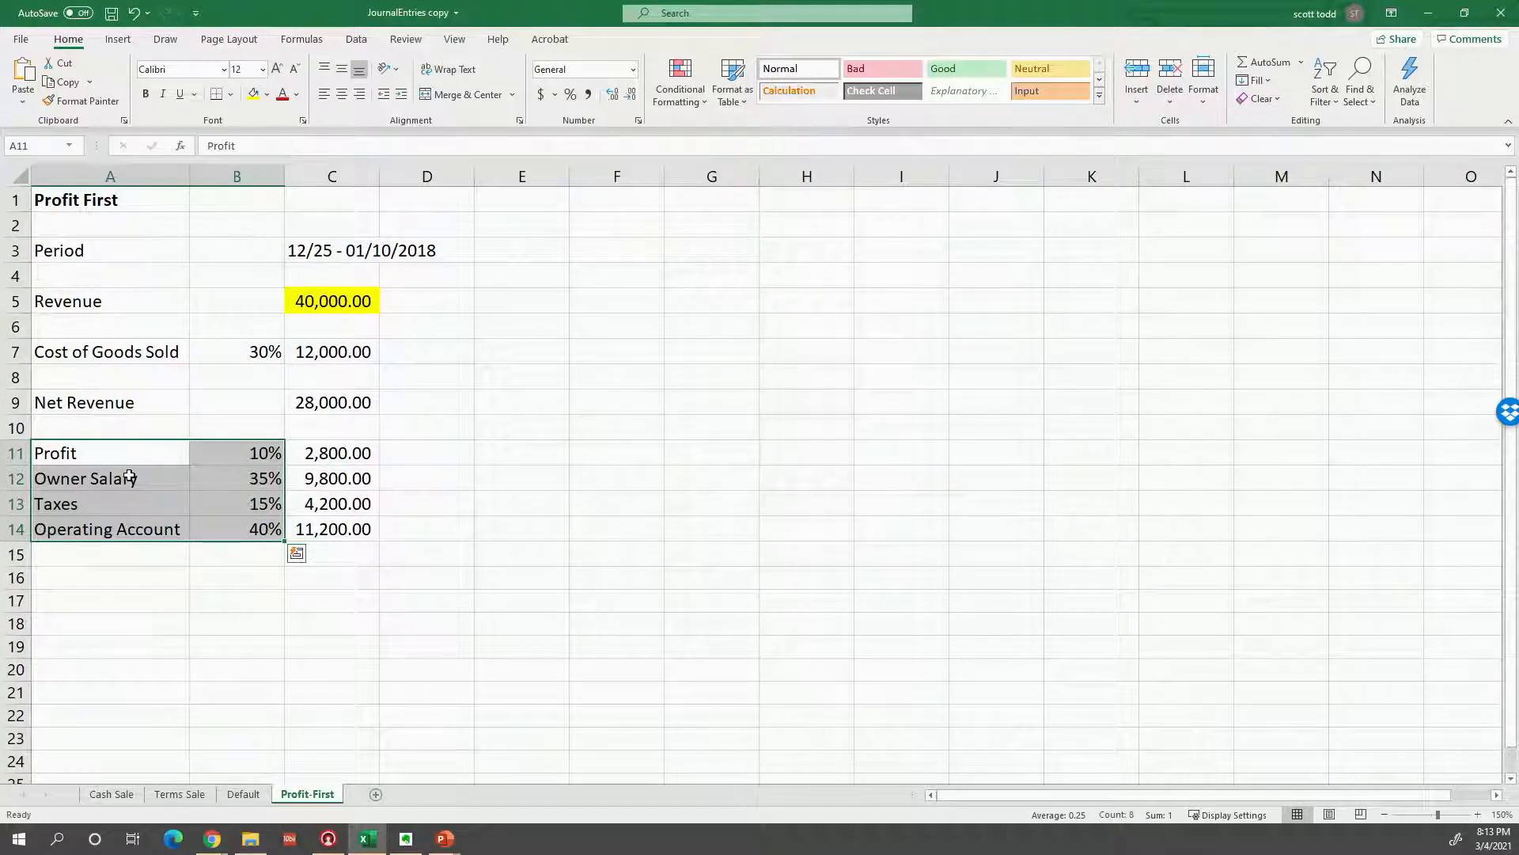
{"action": "left_click_drag", "start_coordinate": [133, 454], "coordinate": [223, 459]}
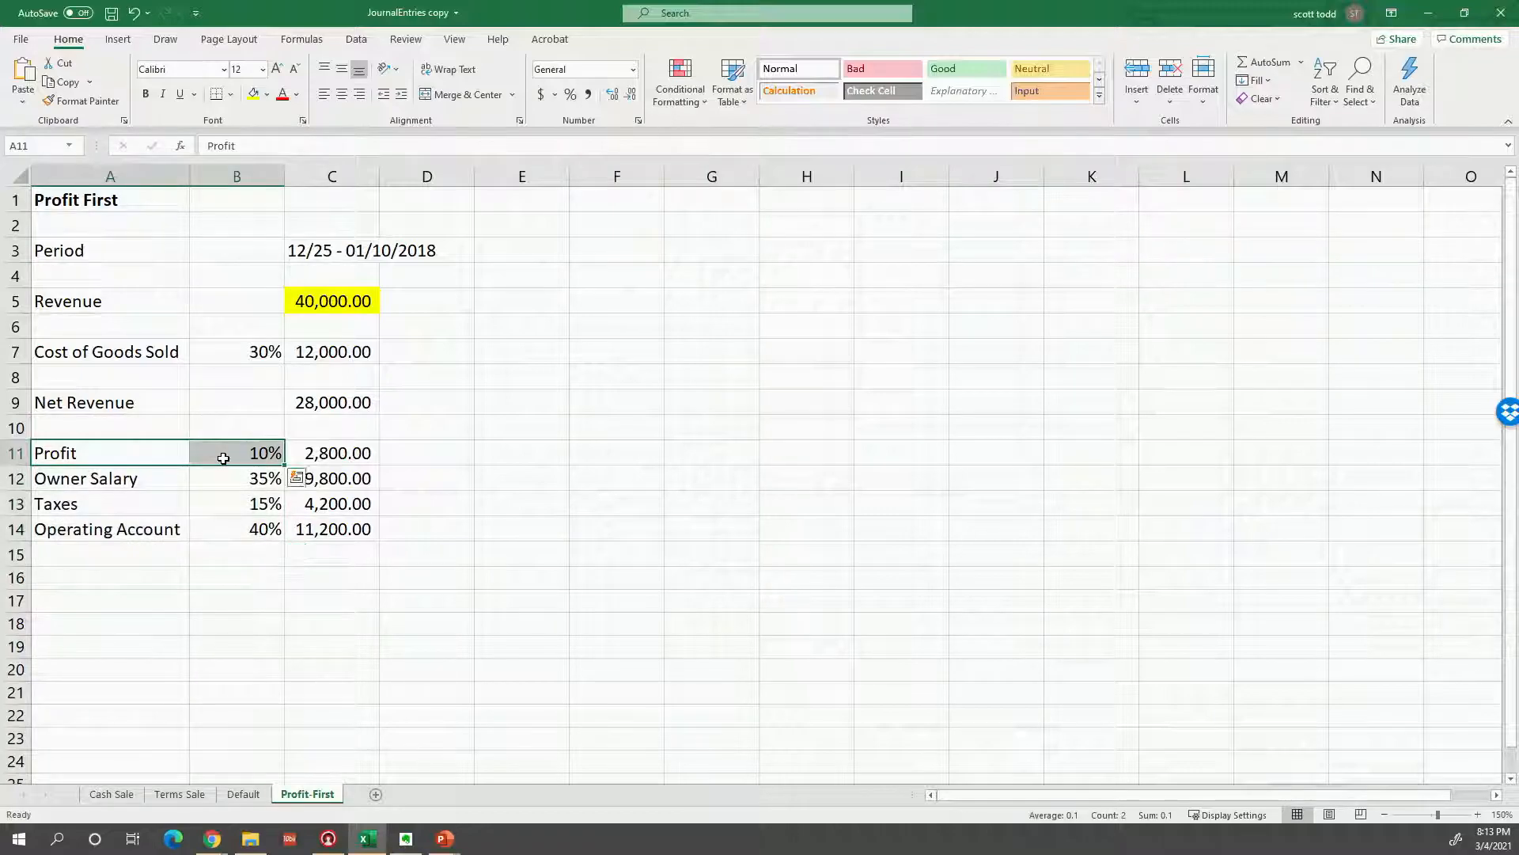
{"action": "left_click", "coordinate": [356, 456]}
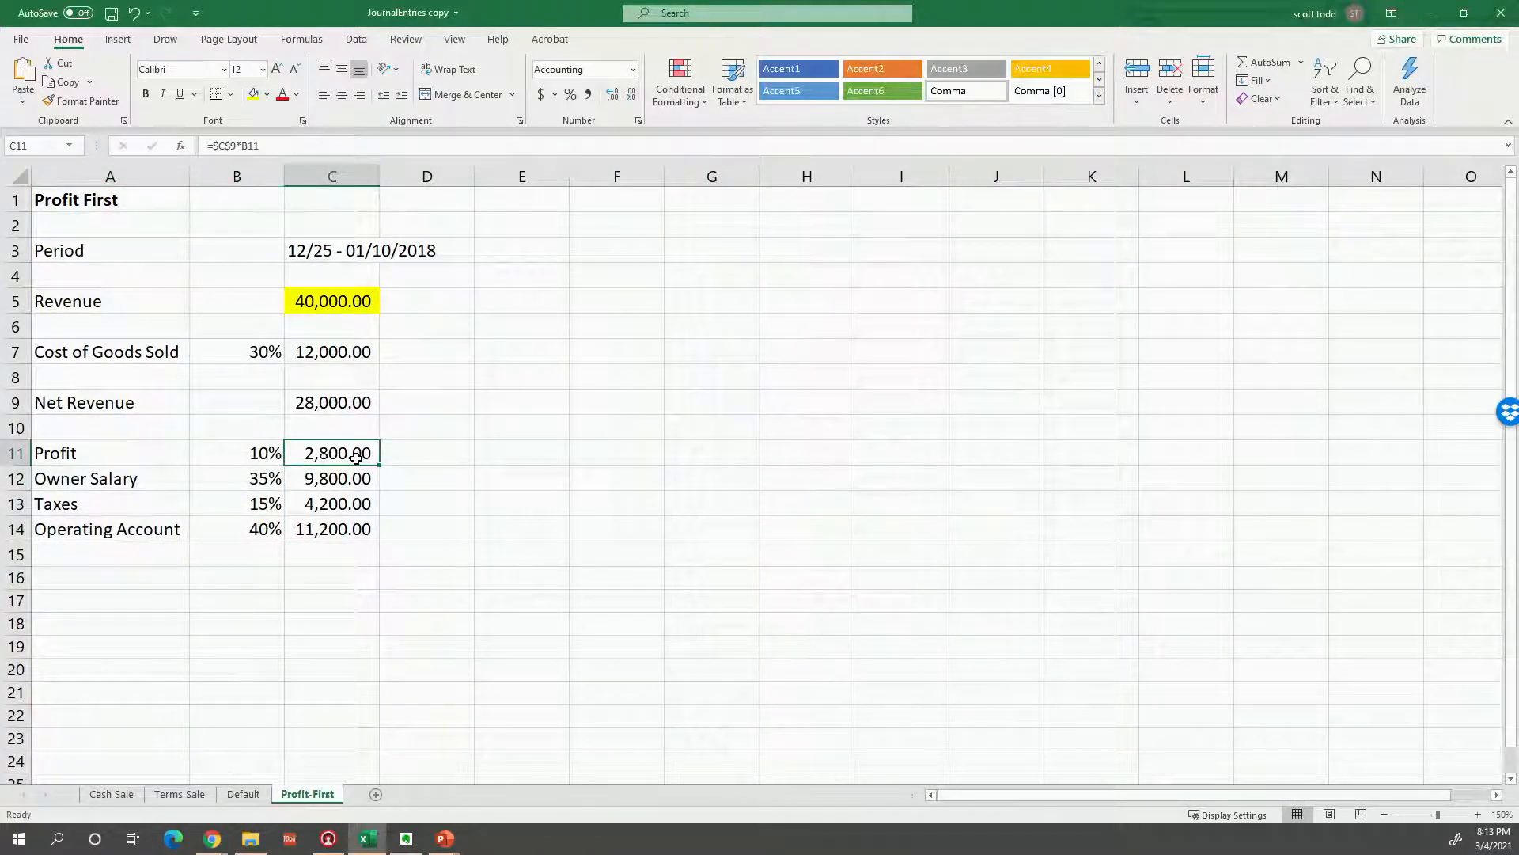
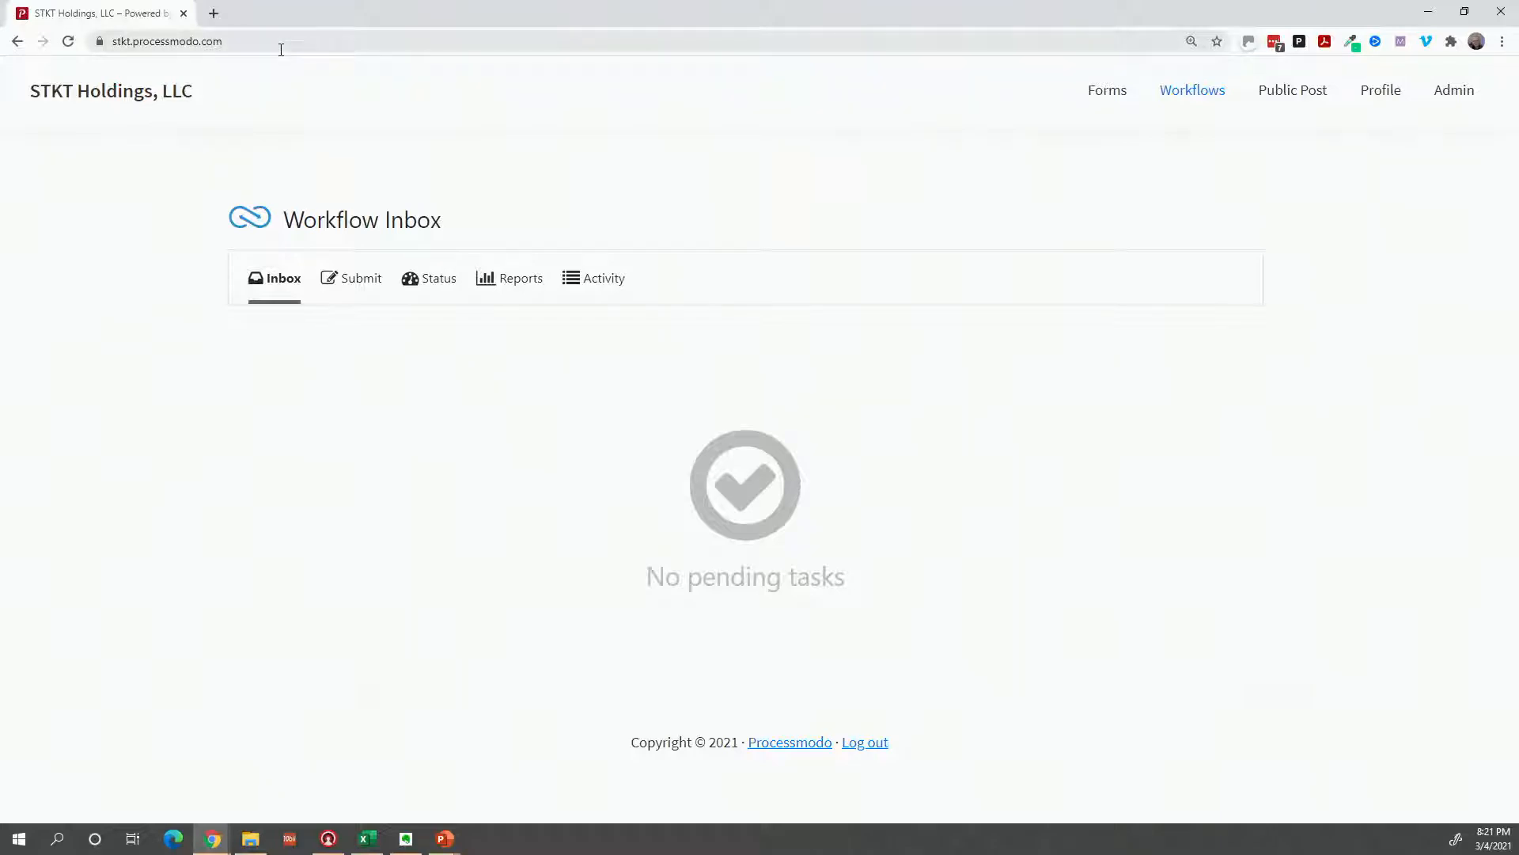
{"action": "left_click", "coordinate": [281, 48]}
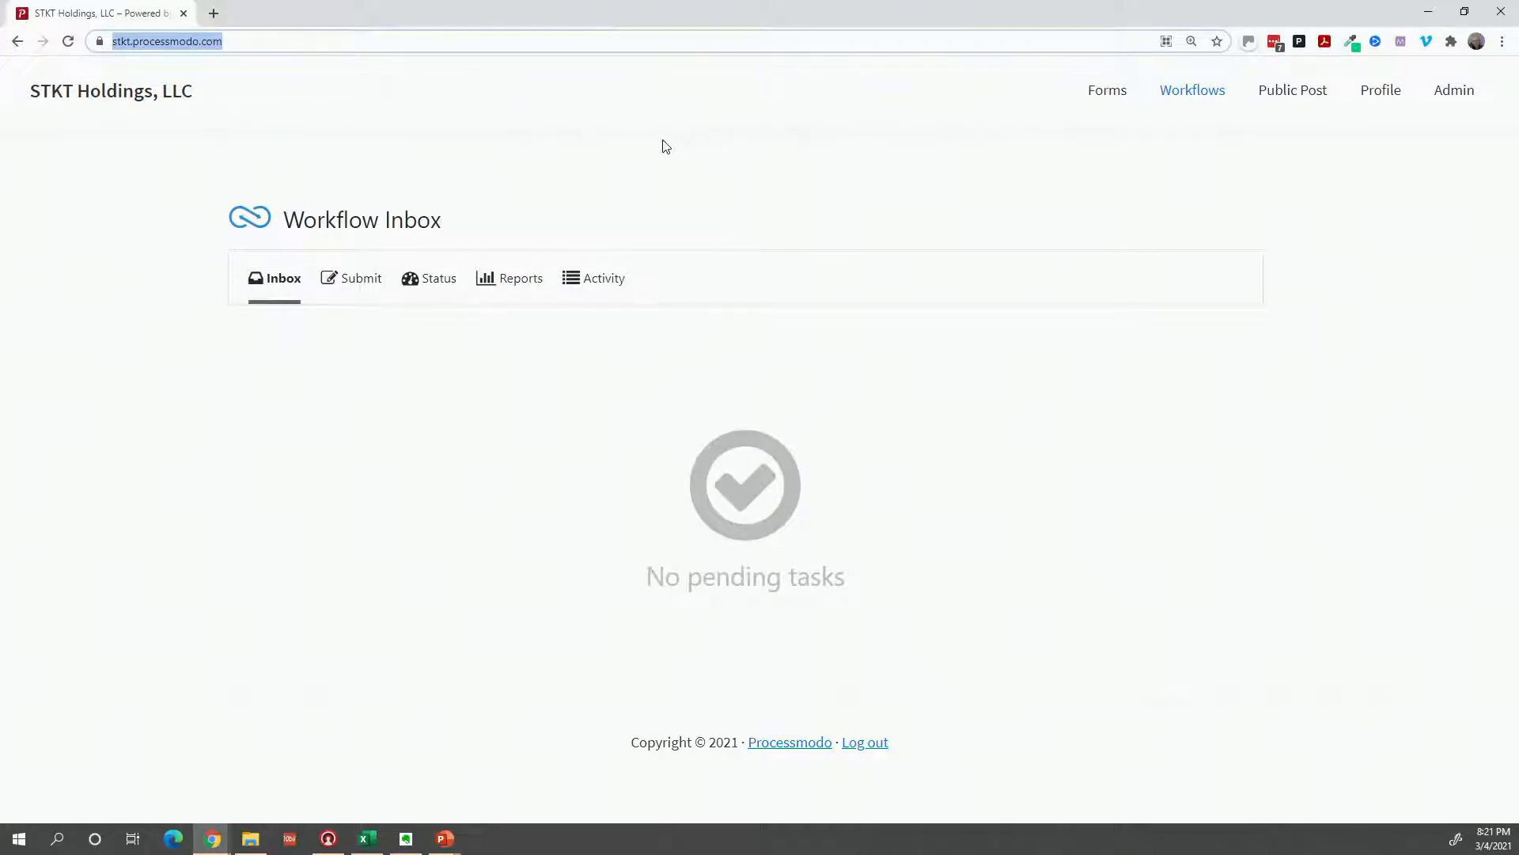
{"action": "left_click_drag", "start_coordinate": [458, 227], "coordinate": [386, 227]}
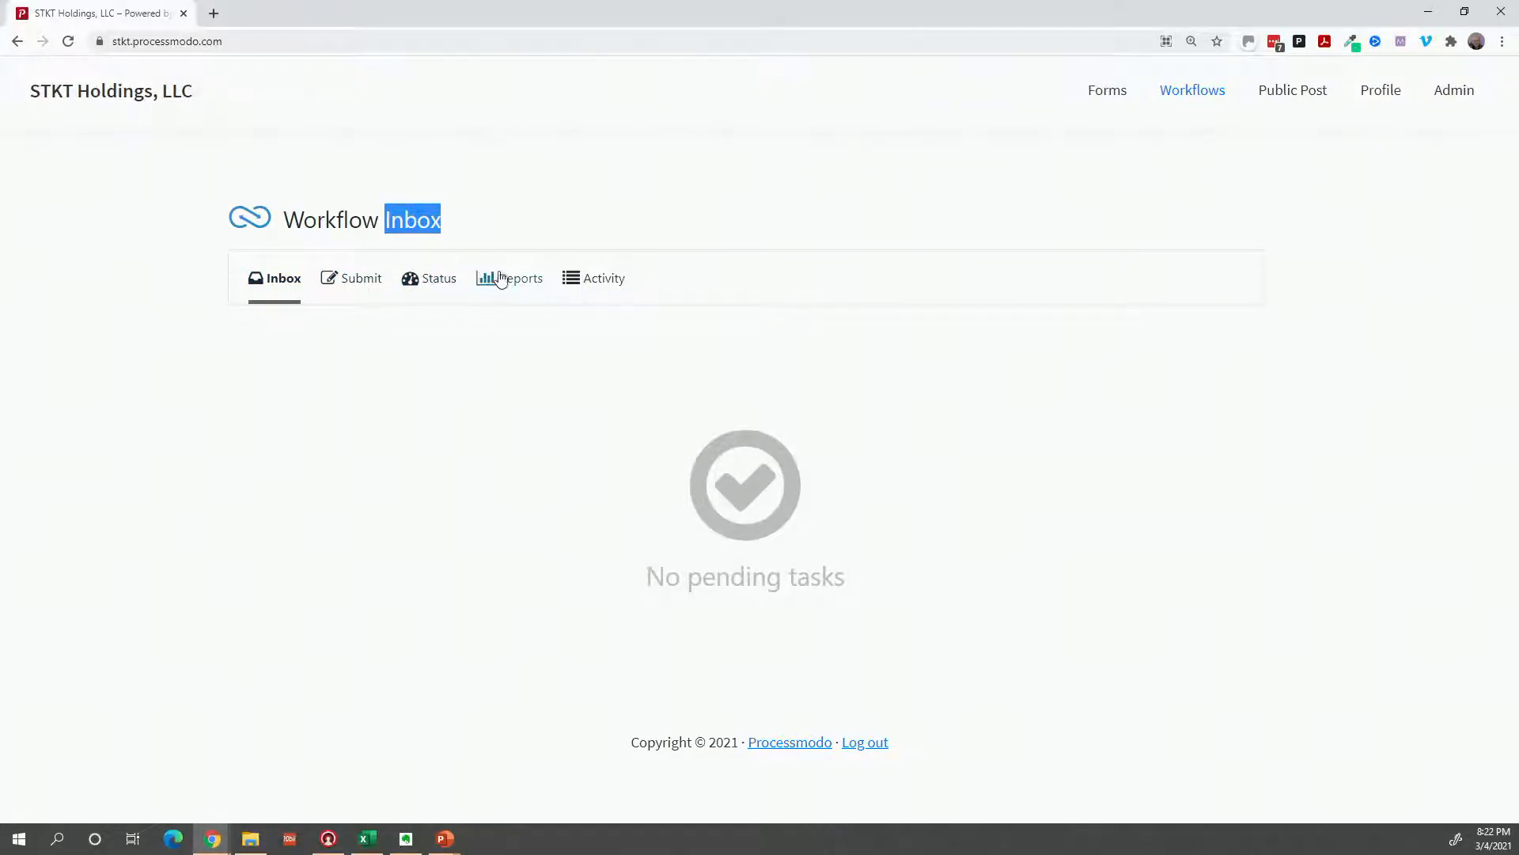
Open the Forms list in Processmodo and look through the existing forms
{"action": "mouse_move", "coordinate": [1108, 102]}
{"action": "left_click", "coordinate": [1109, 95]}
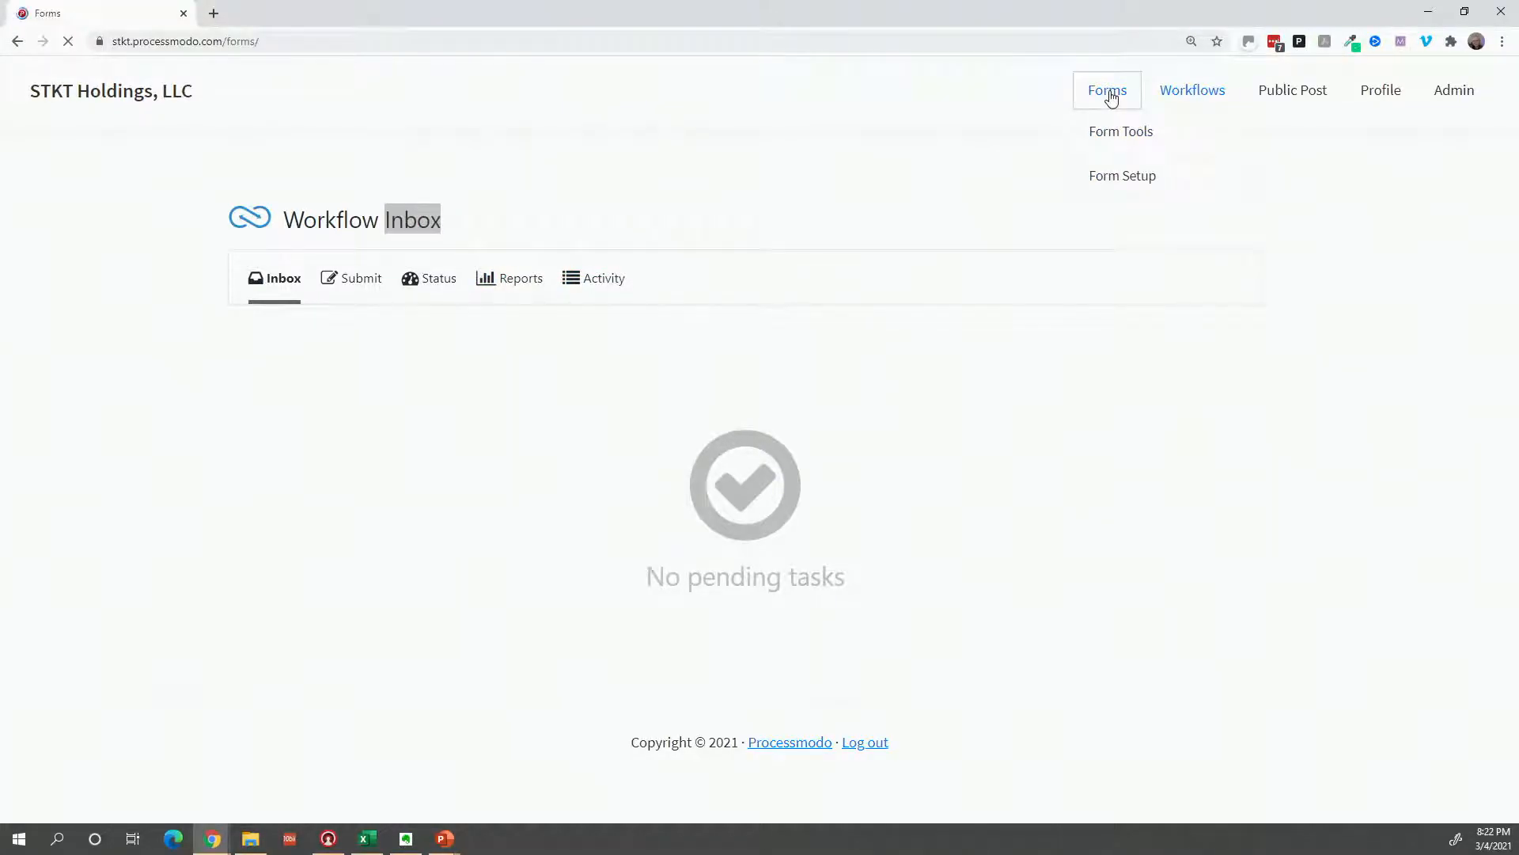
{"action": "left_click", "coordinate": [455, 298]}
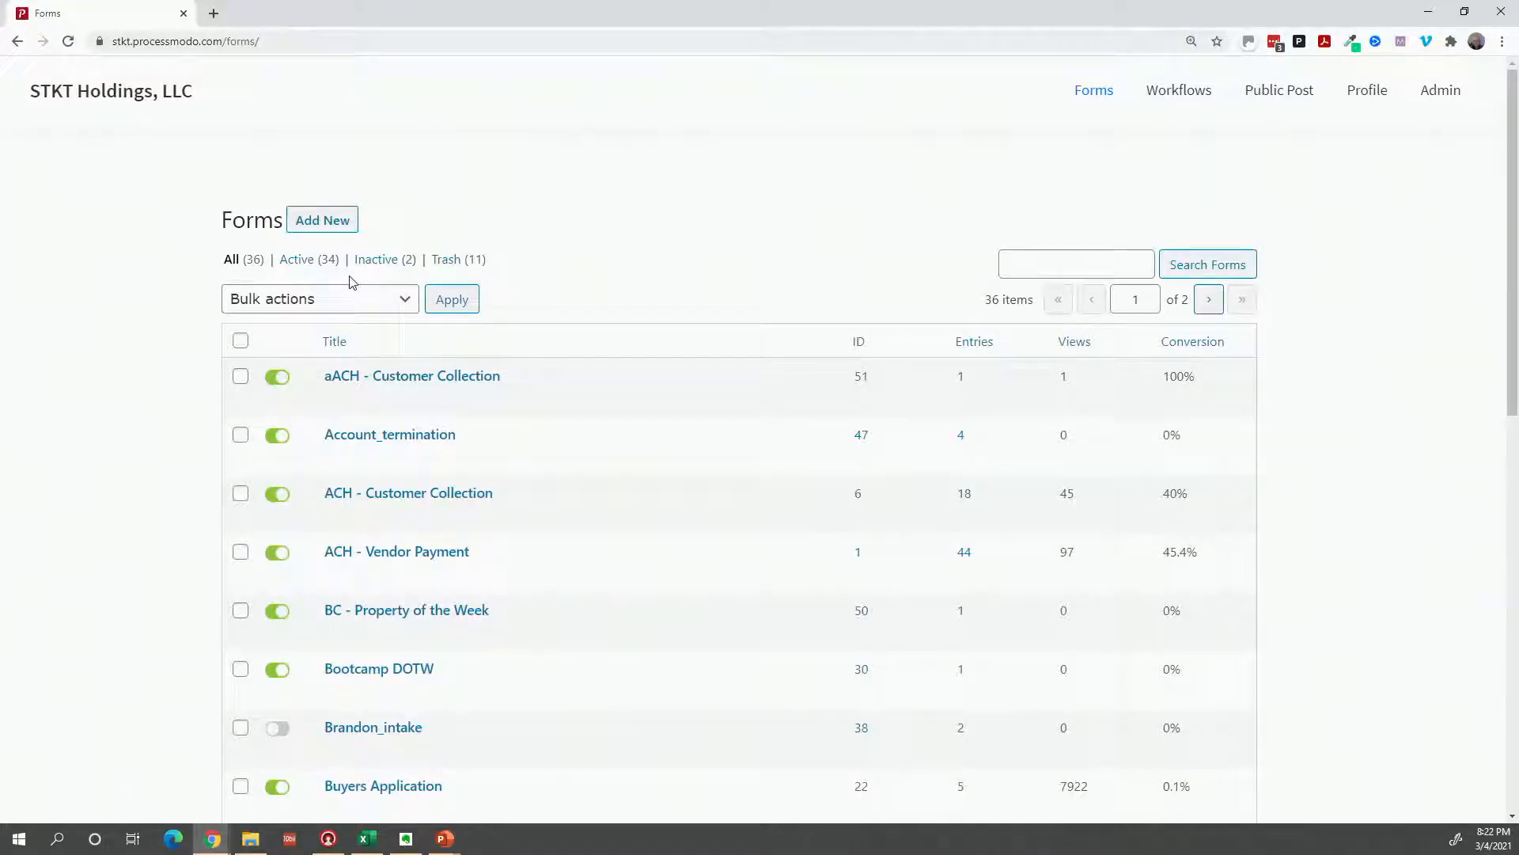
{"action": "scroll", "coordinate": [577, 401], "scroll_direction": "down", "scroll_amount": 10}
{"action": "scroll", "coordinate": [575, 401], "scroll_direction": "up", "scroll_amount": 10}
Create a new form titled "Profit First" with no description
{"action": "left_click", "coordinate": [333, 224]}
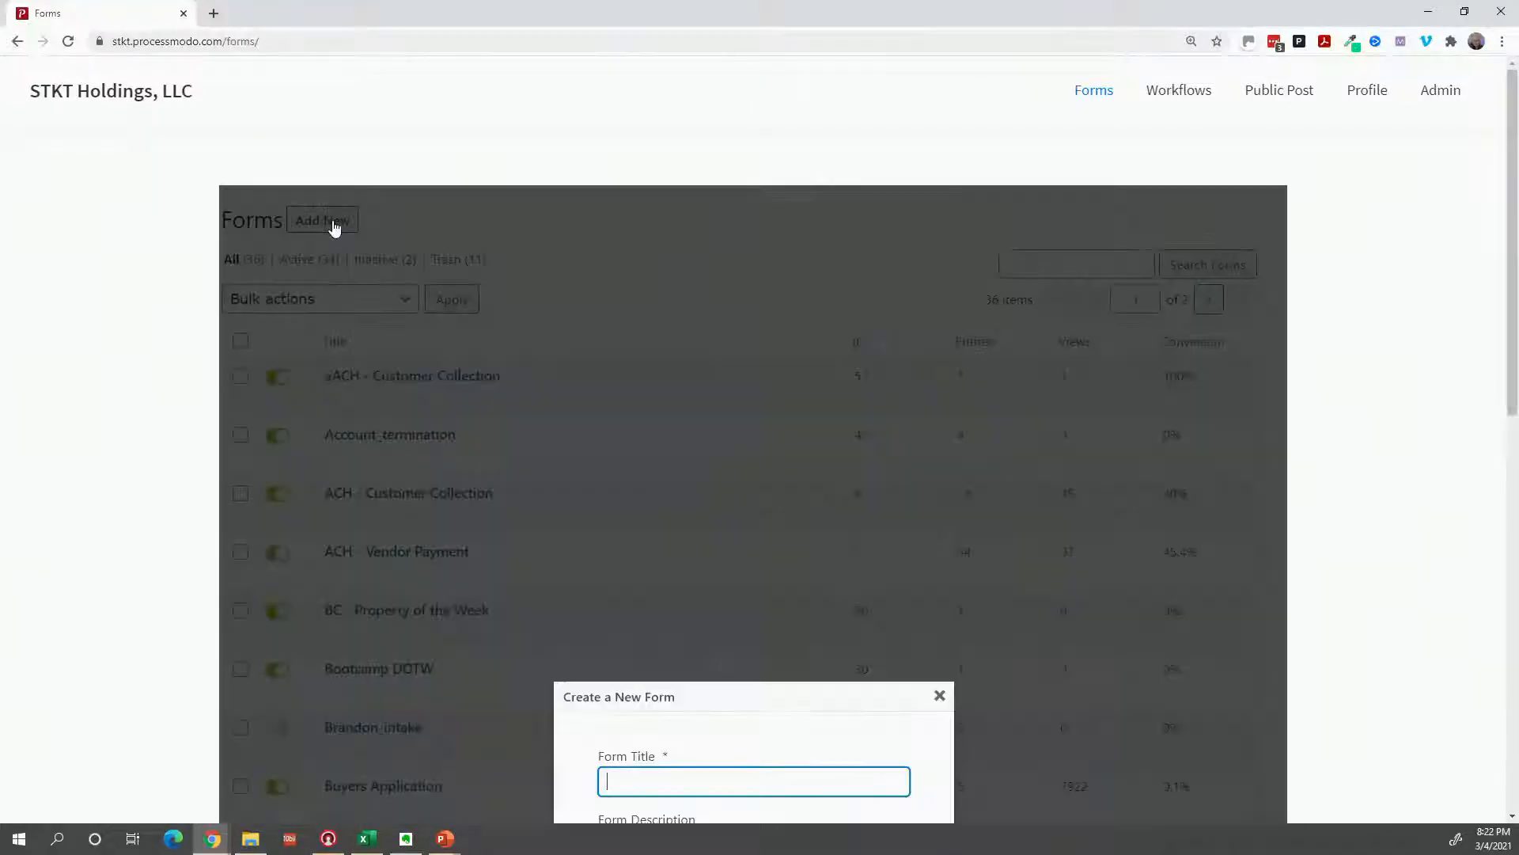
{"action": "left_click", "coordinate": [644, 706]}
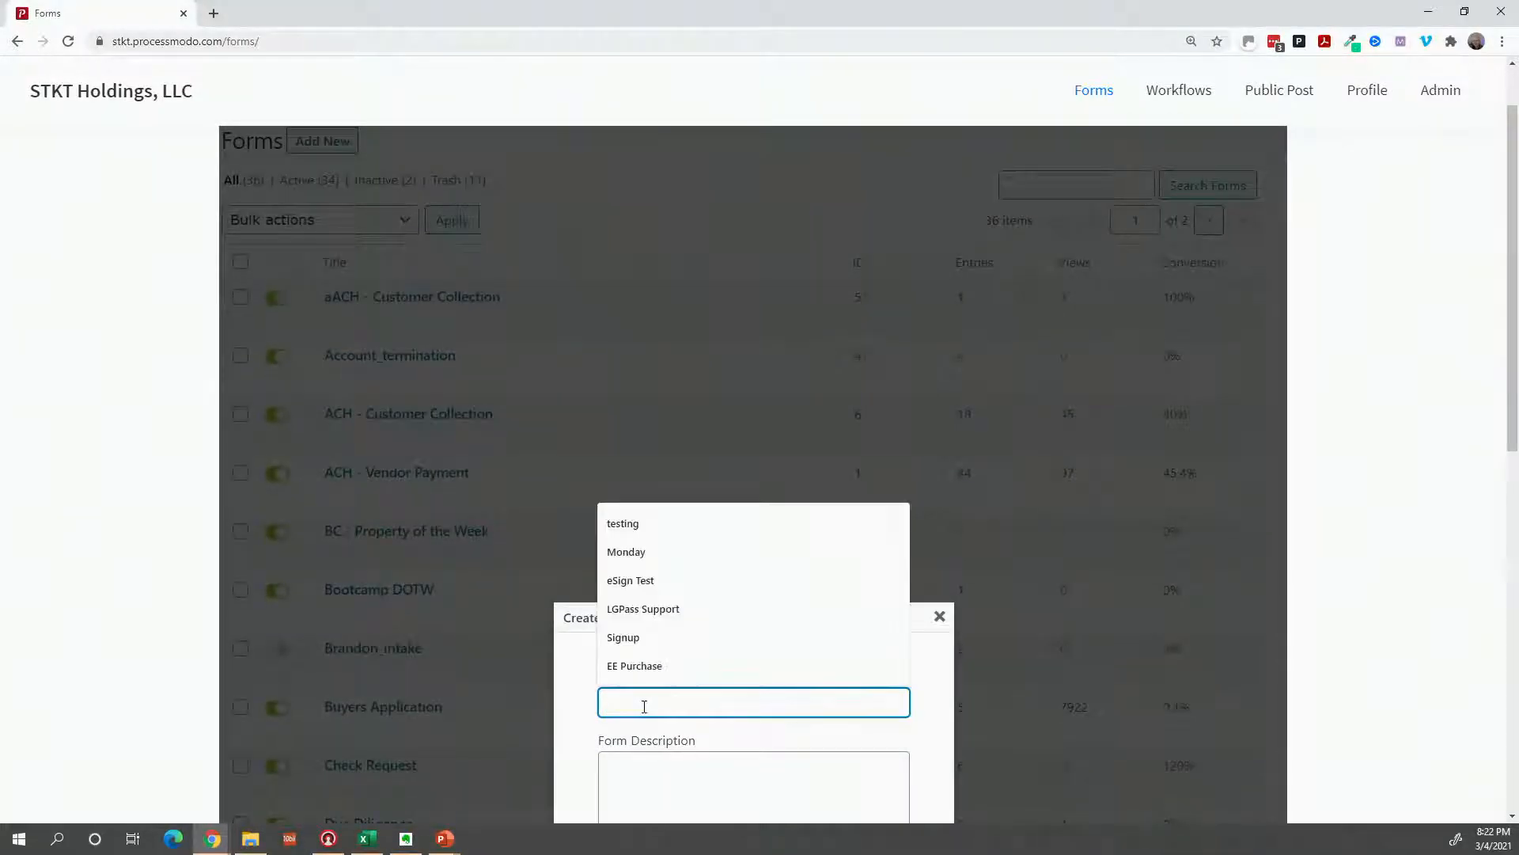
{"action": "type", "text": "Profit First"}
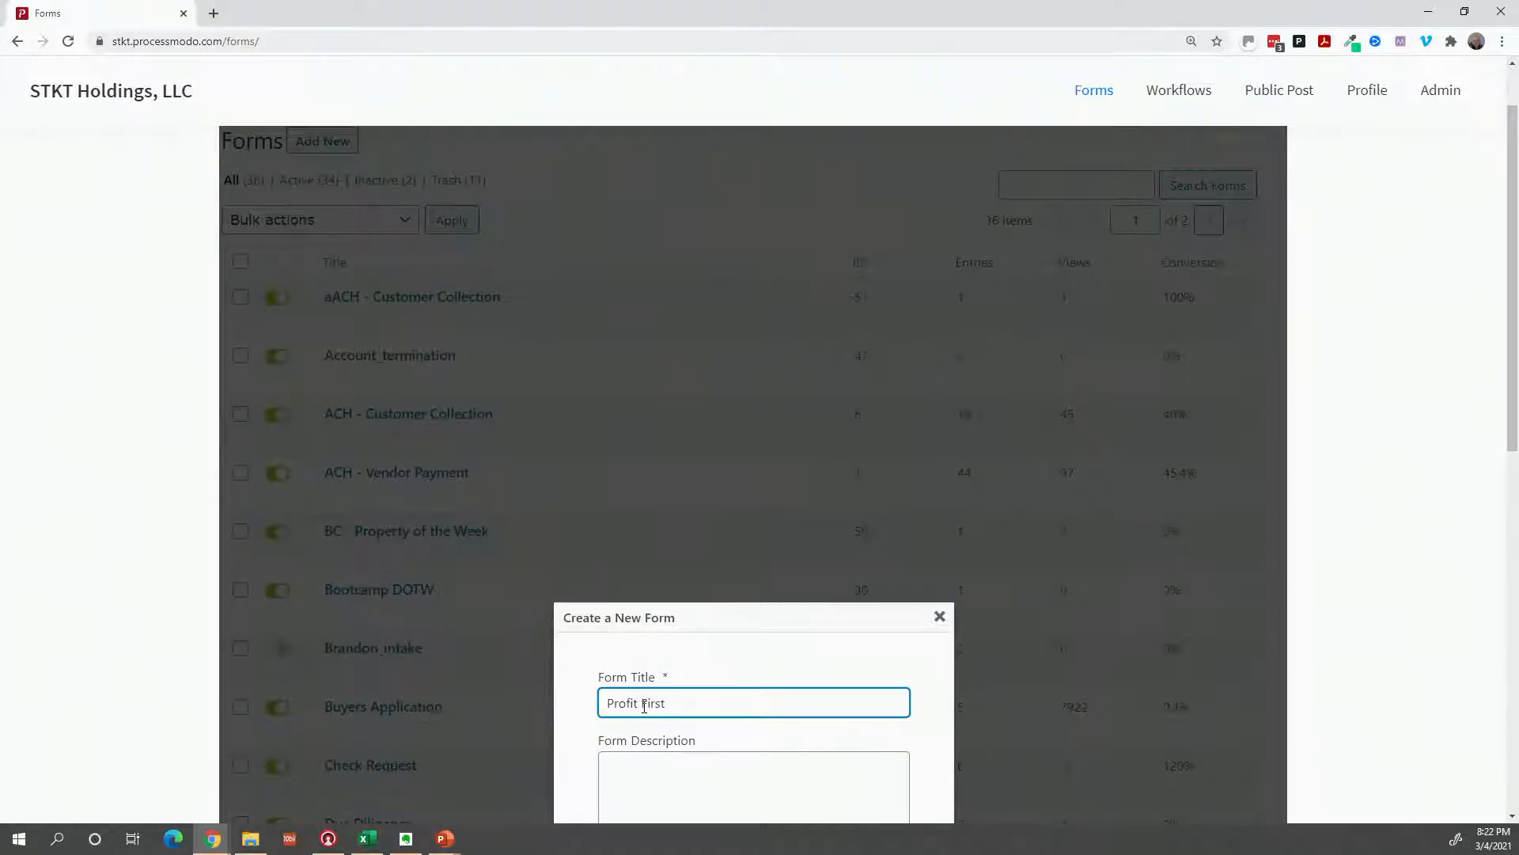
{"action": "scroll", "coordinate": [643, 706], "scroll_direction": "down", "scroll_amount": 3}
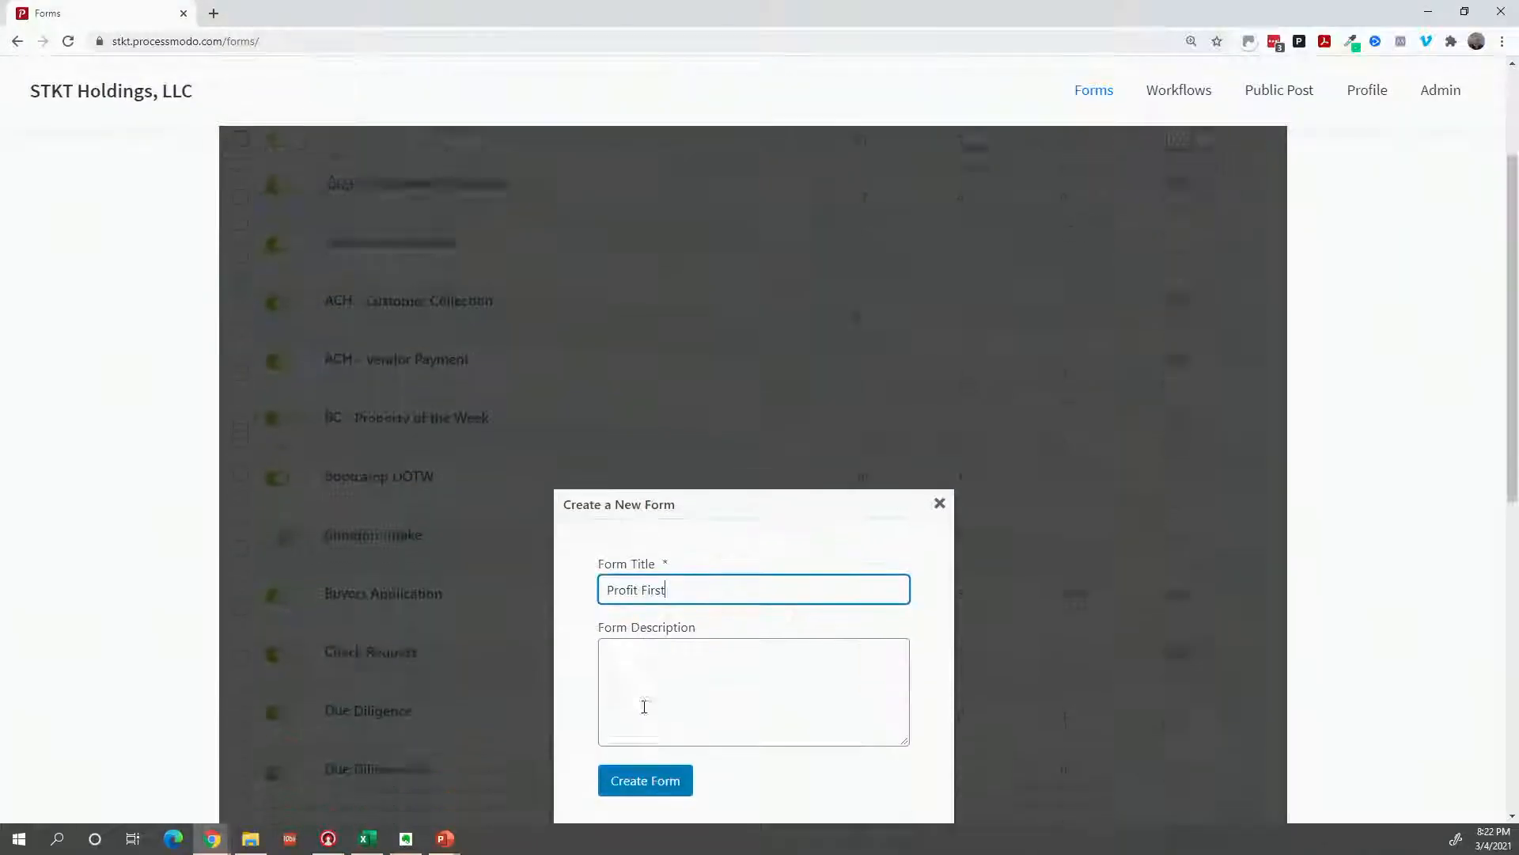
{"action": "left_click", "coordinate": [639, 664]}
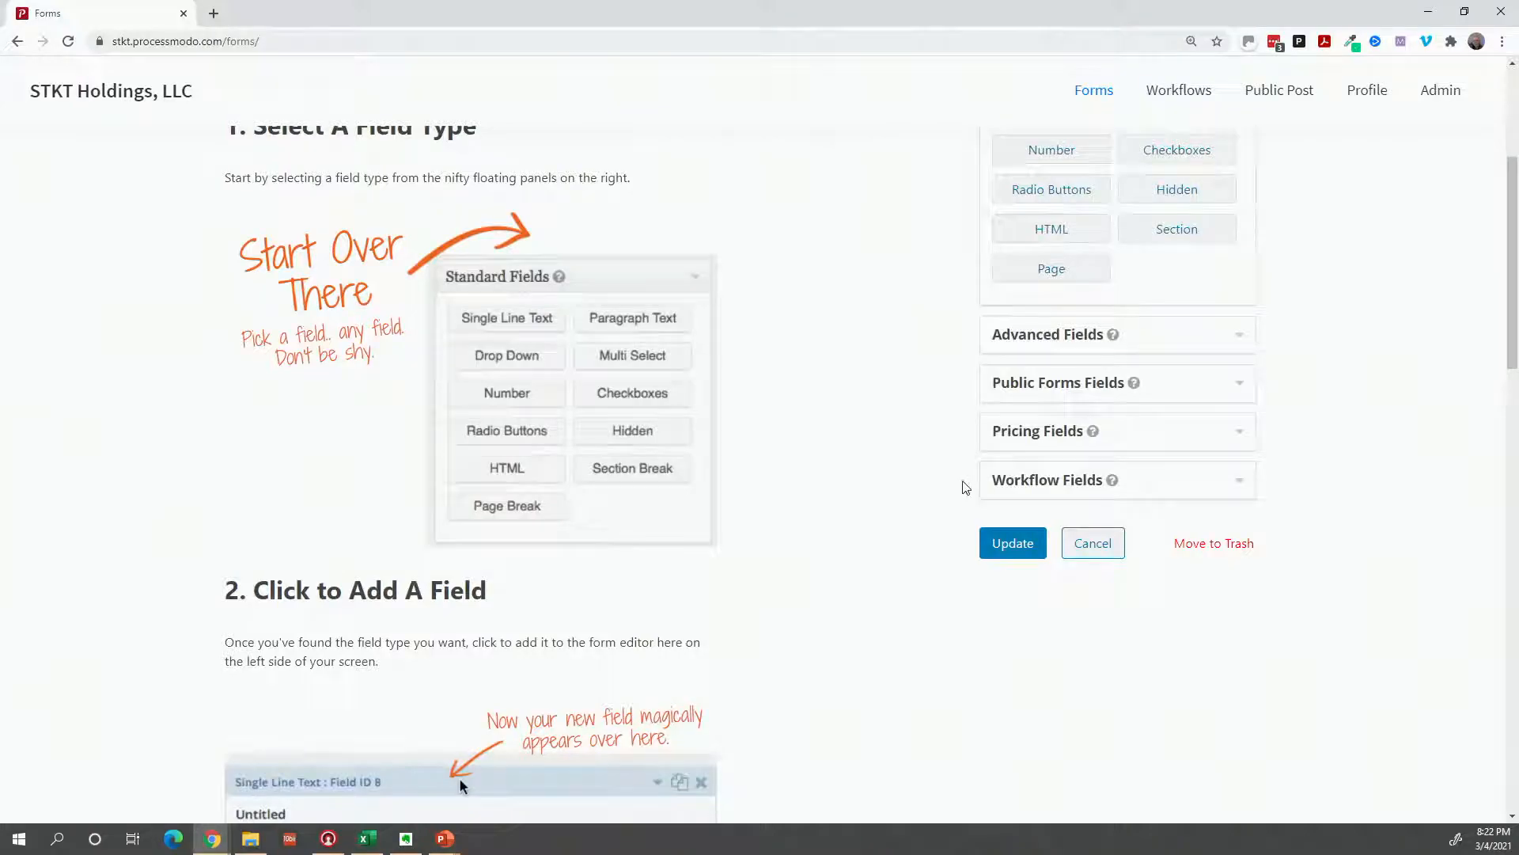
Add a Date field from the advanced field types to the empty Profit First form
{"action": "scroll", "coordinate": [964, 487], "scroll_direction": "up", "scroll_amount": 2}
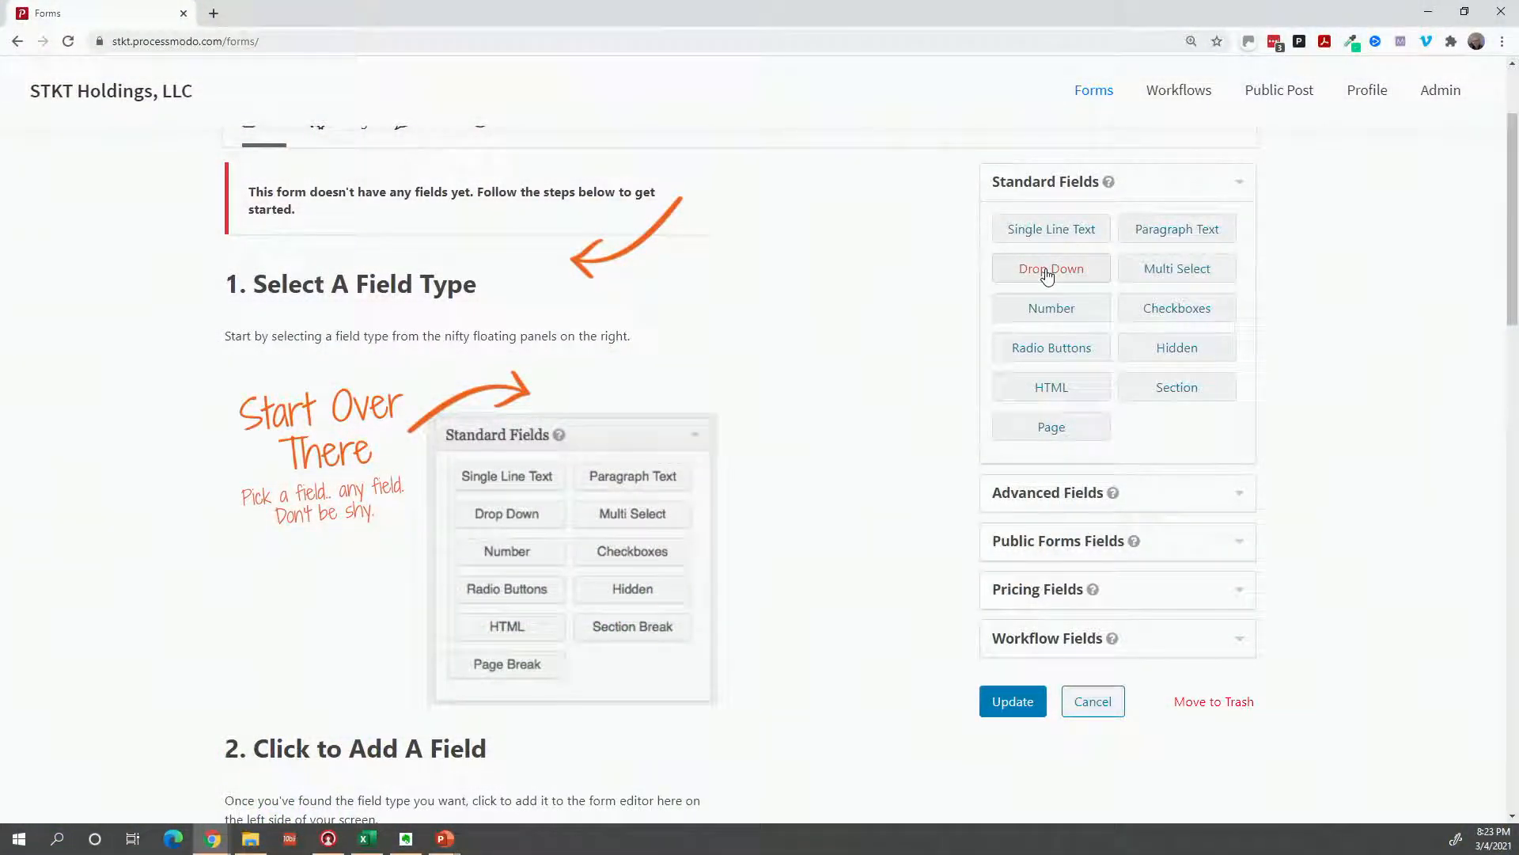
{"action": "left_click", "coordinate": [1059, 497]}
{"action": "left_click", "coordinate": [1181, 291]}
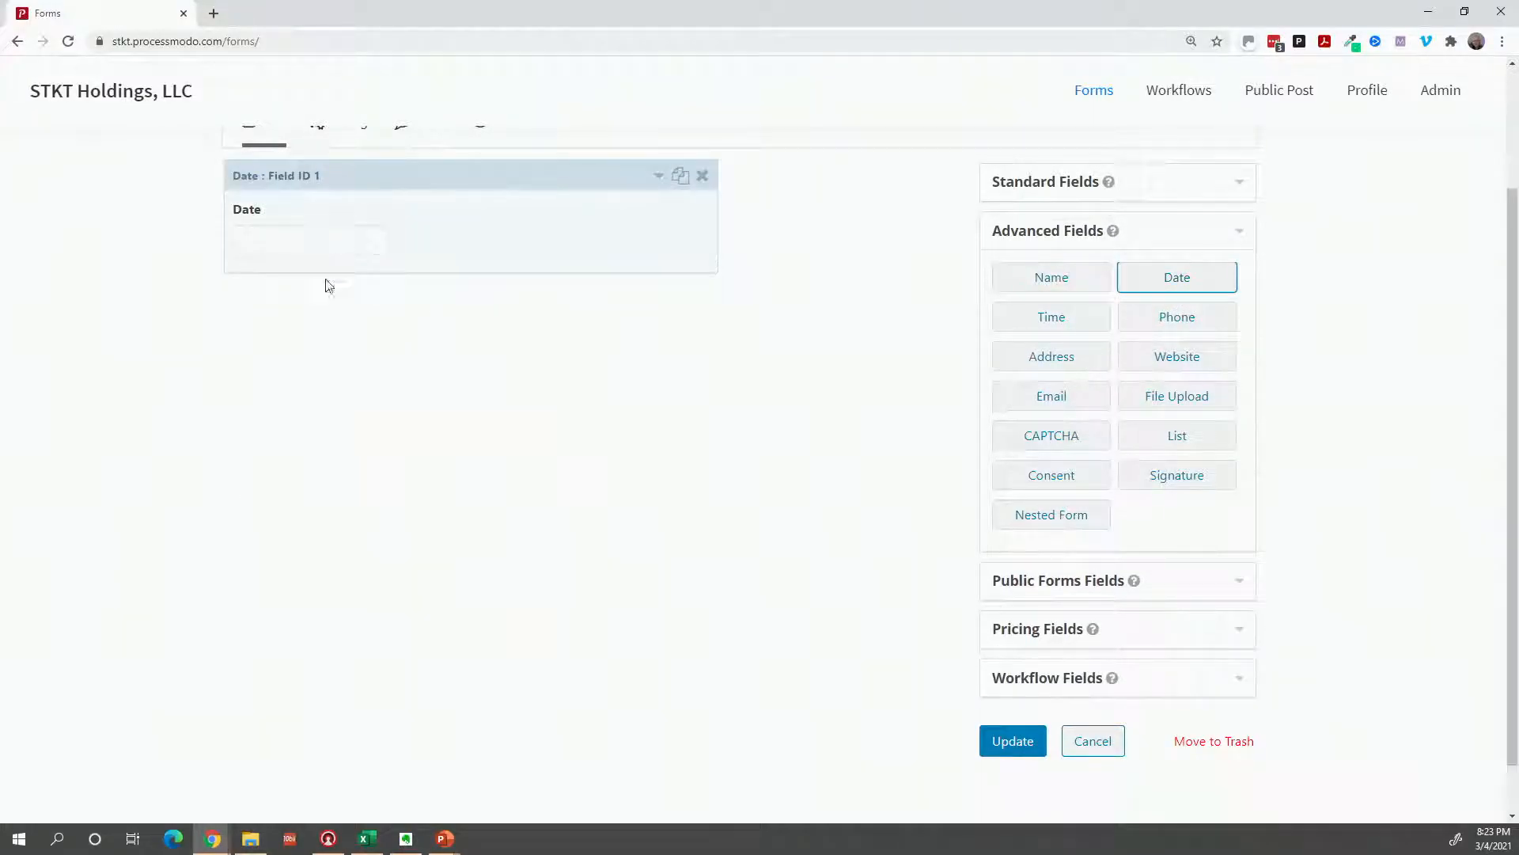
Add a standard Number field below the Date field in the form
{"action": "scroll", "coordinate": [870, 346], "scroll_direction": "up", "scroll_amount": 1}
{"action": "left_click", "coordinate": [1035, 272]}
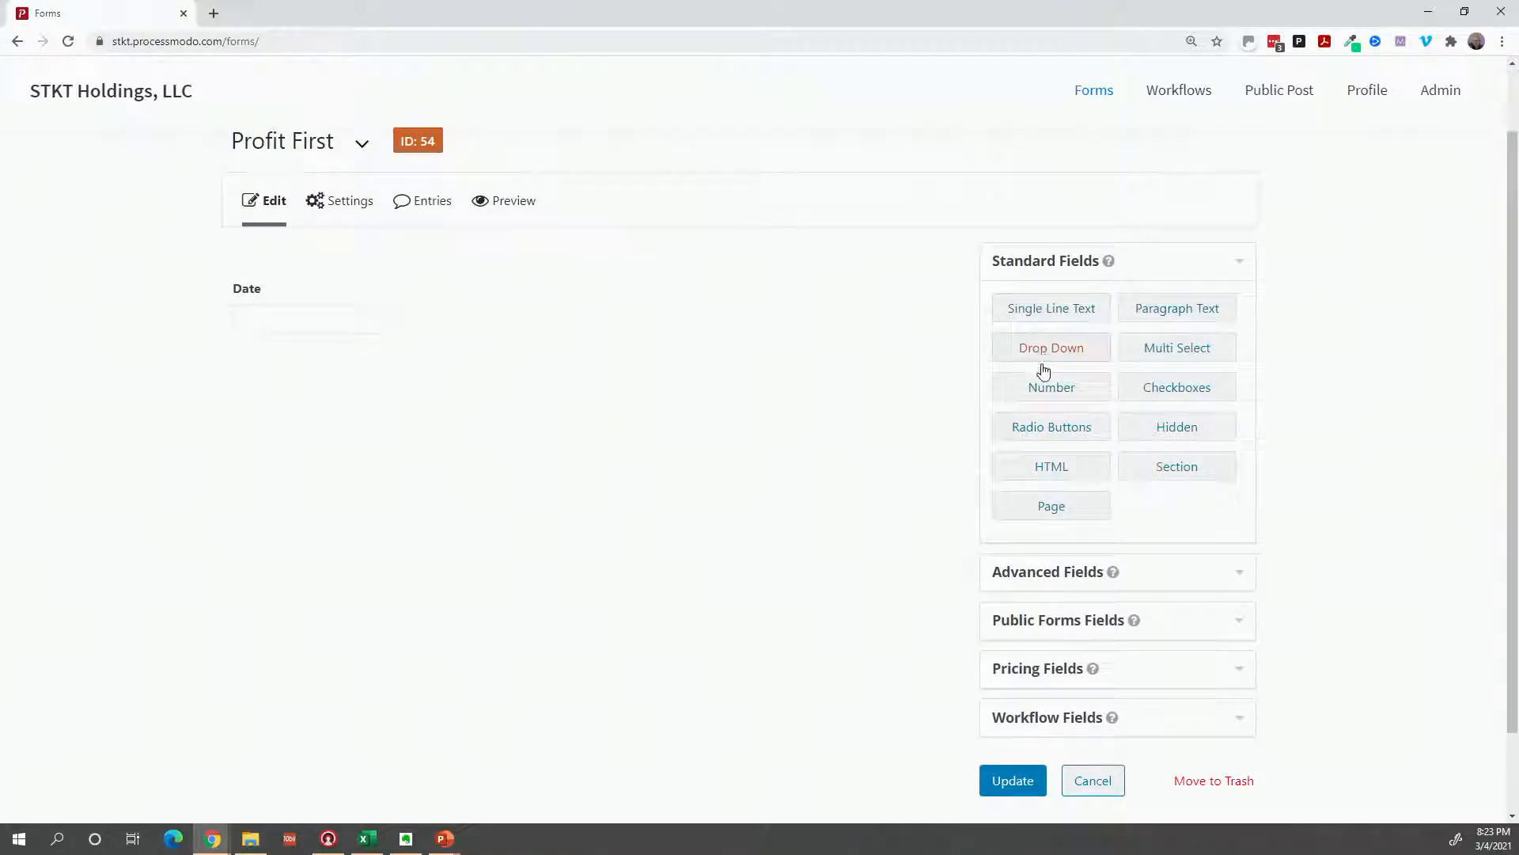
{"action": "left_click", "coordinate": [1057, 391]}
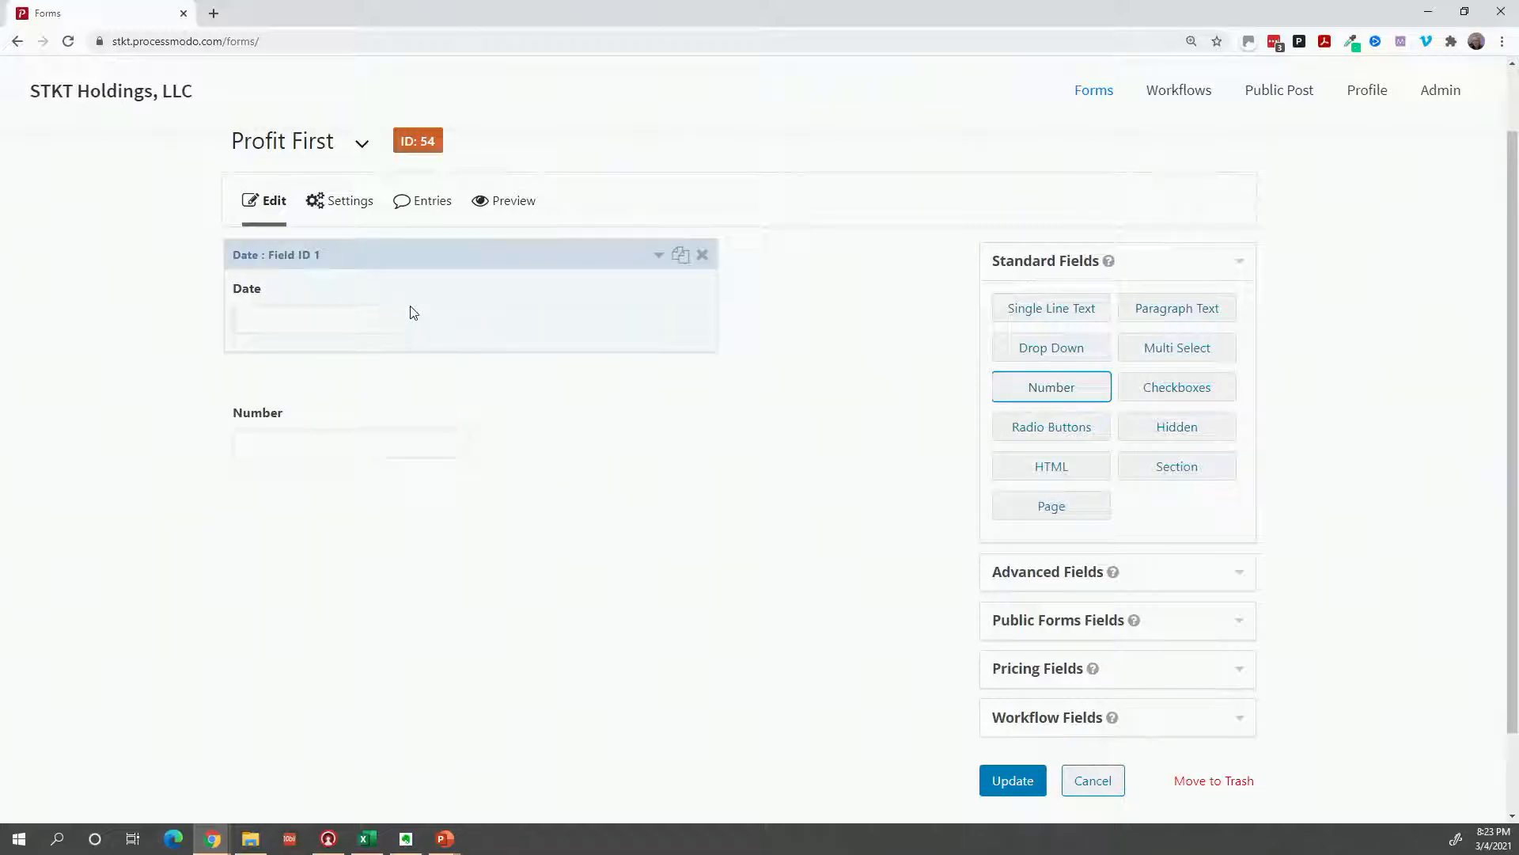
Set the Number field's label to "Revenue" and save the form with an update
{"action": "left_click", "coordinate": [417, 412]}
{"action": "left_click", "coordinate": [264, 570]}
{"action": "double_click", "coordinate": [267, 572]}
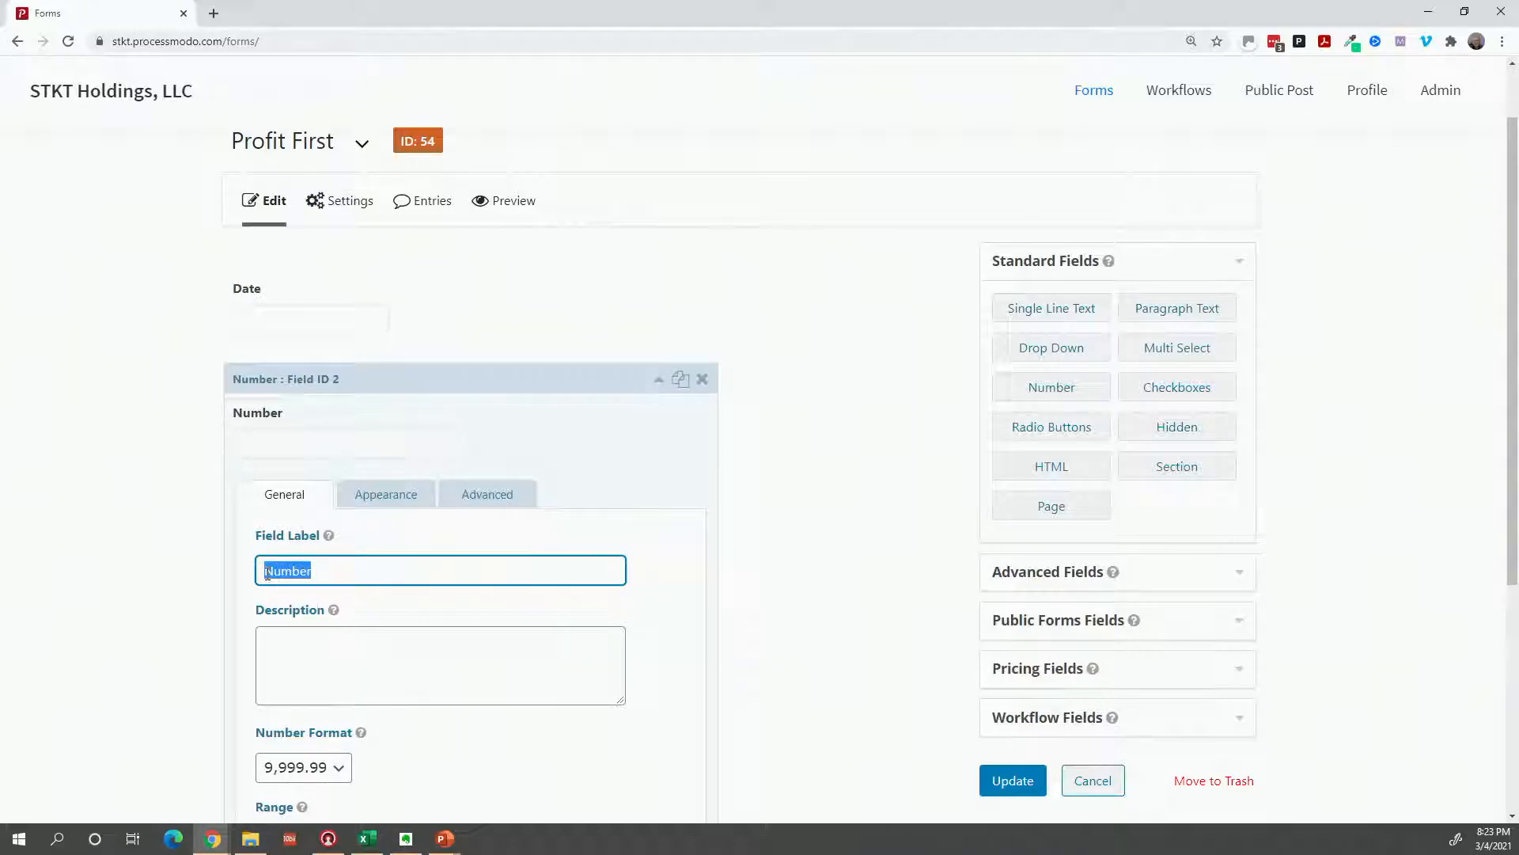
{"action": "type", "text": "Revenue"}
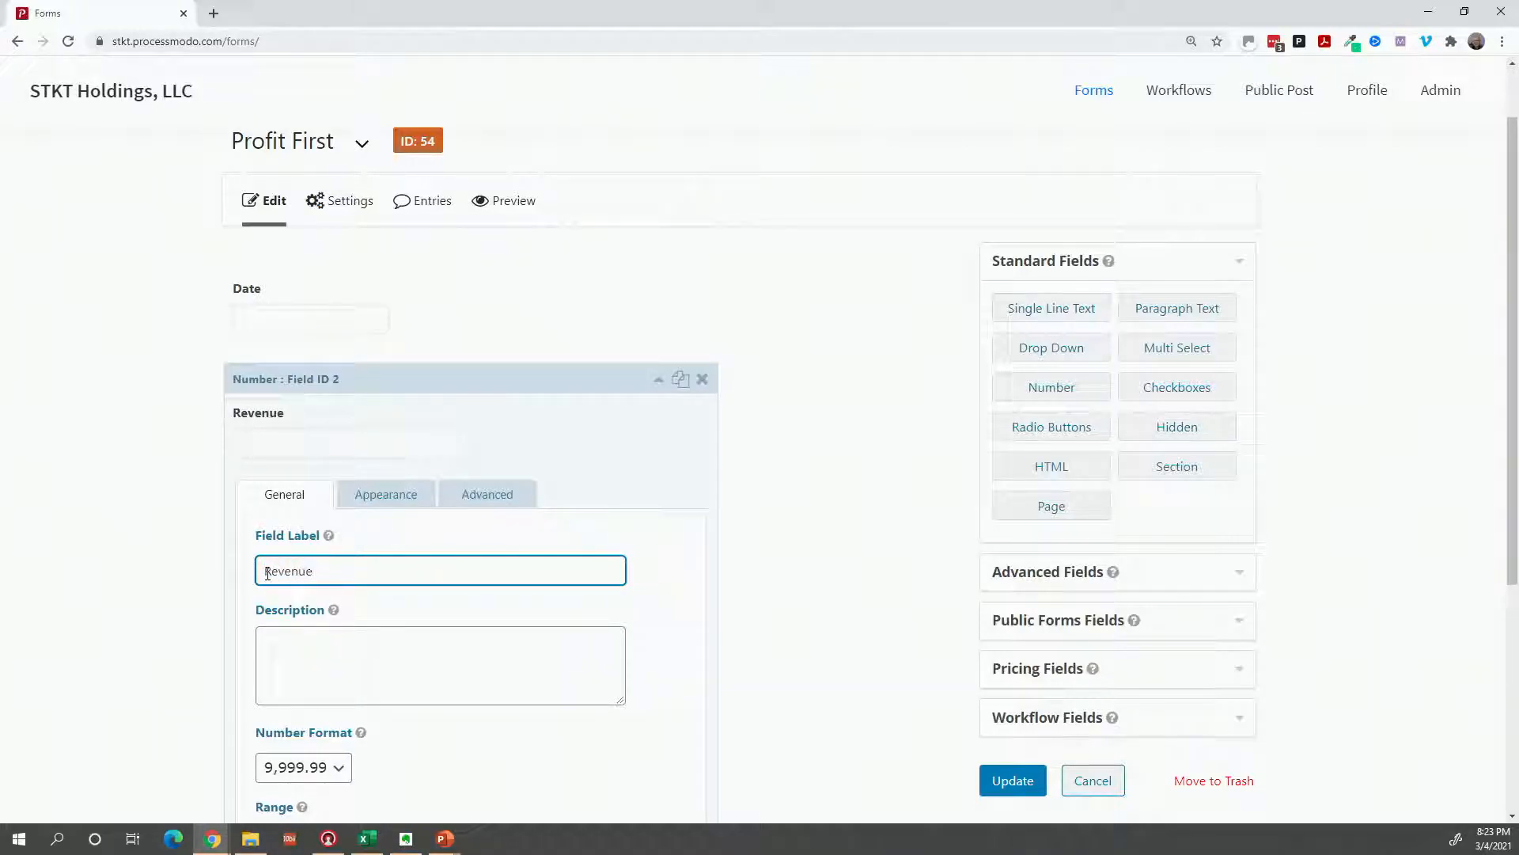
{"action": "scroll", "coordinate": [335, 685], "scroll_direction": "down", "scroll_amount": 4}
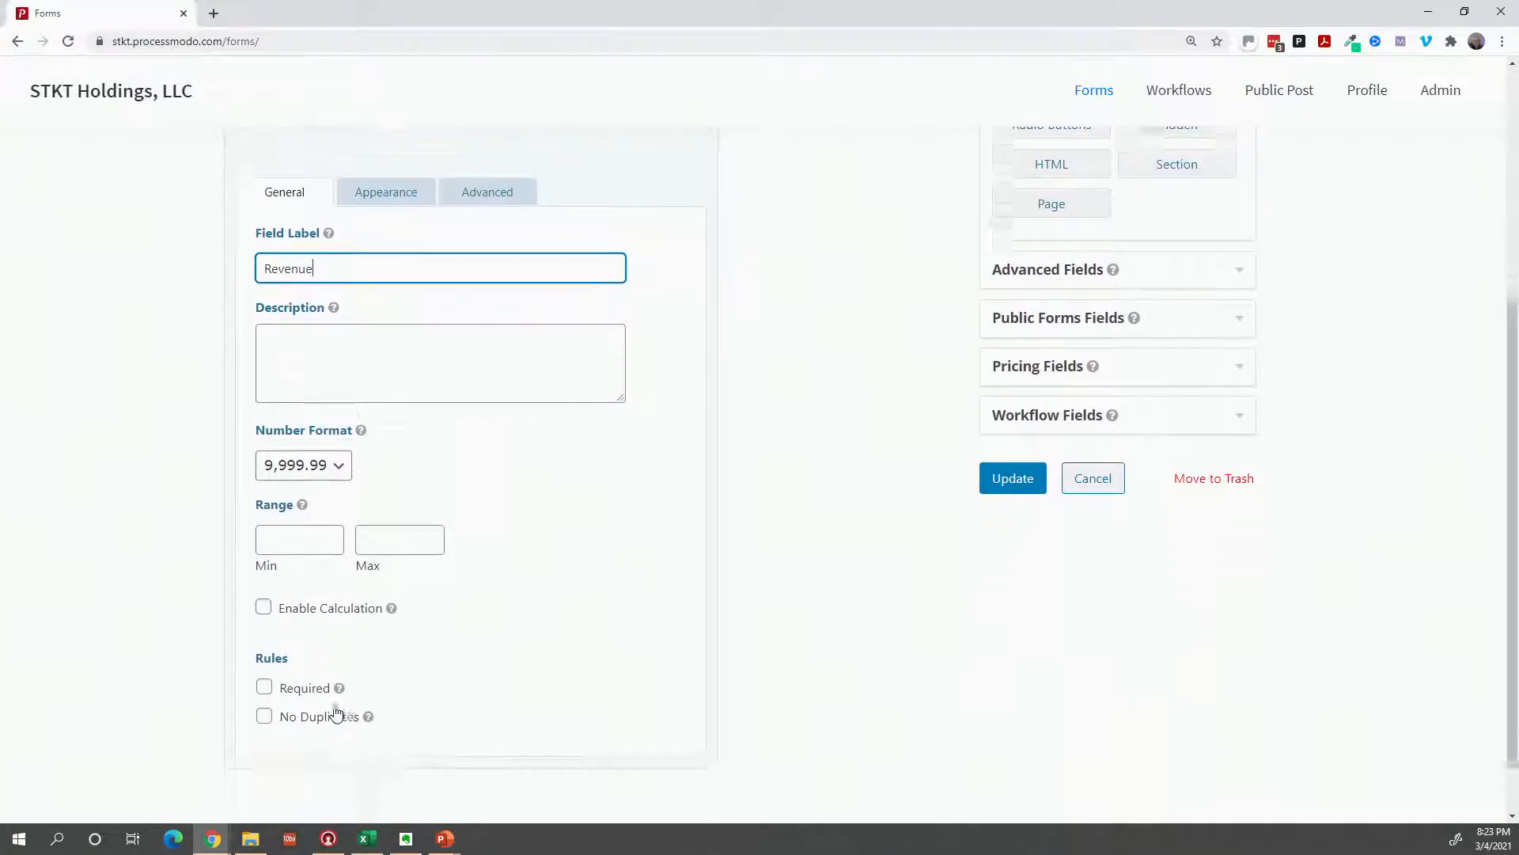
{"action": "left_click", "coordinate": [1021, 469]}
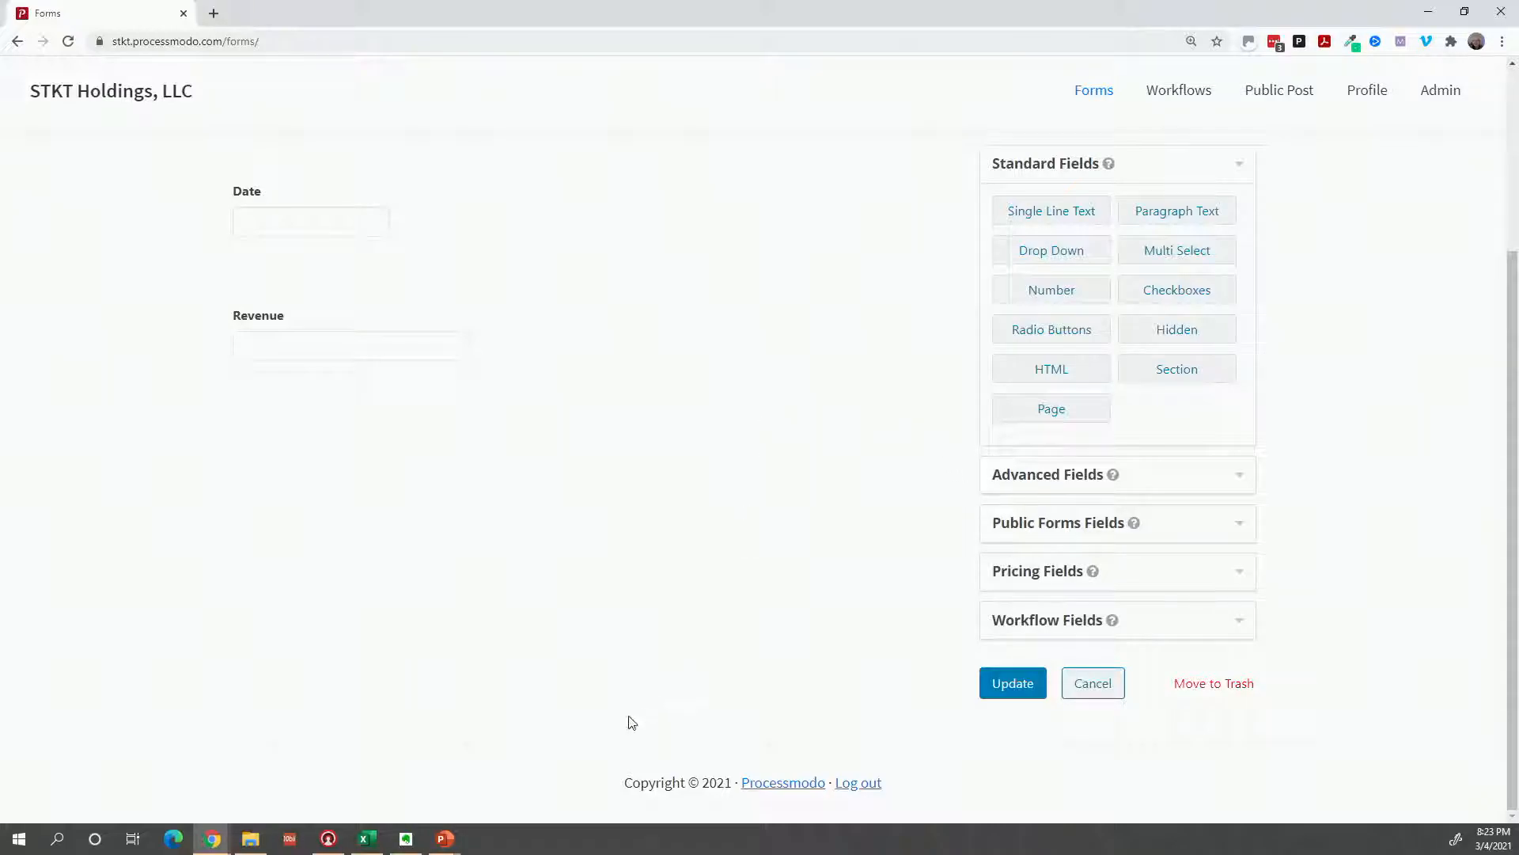
Switch to Excel to review the Profit First sheet's rows from Period through Operating Account, and switch back to the browser
{"action": "left_click", "coordinate": [367, 838]}
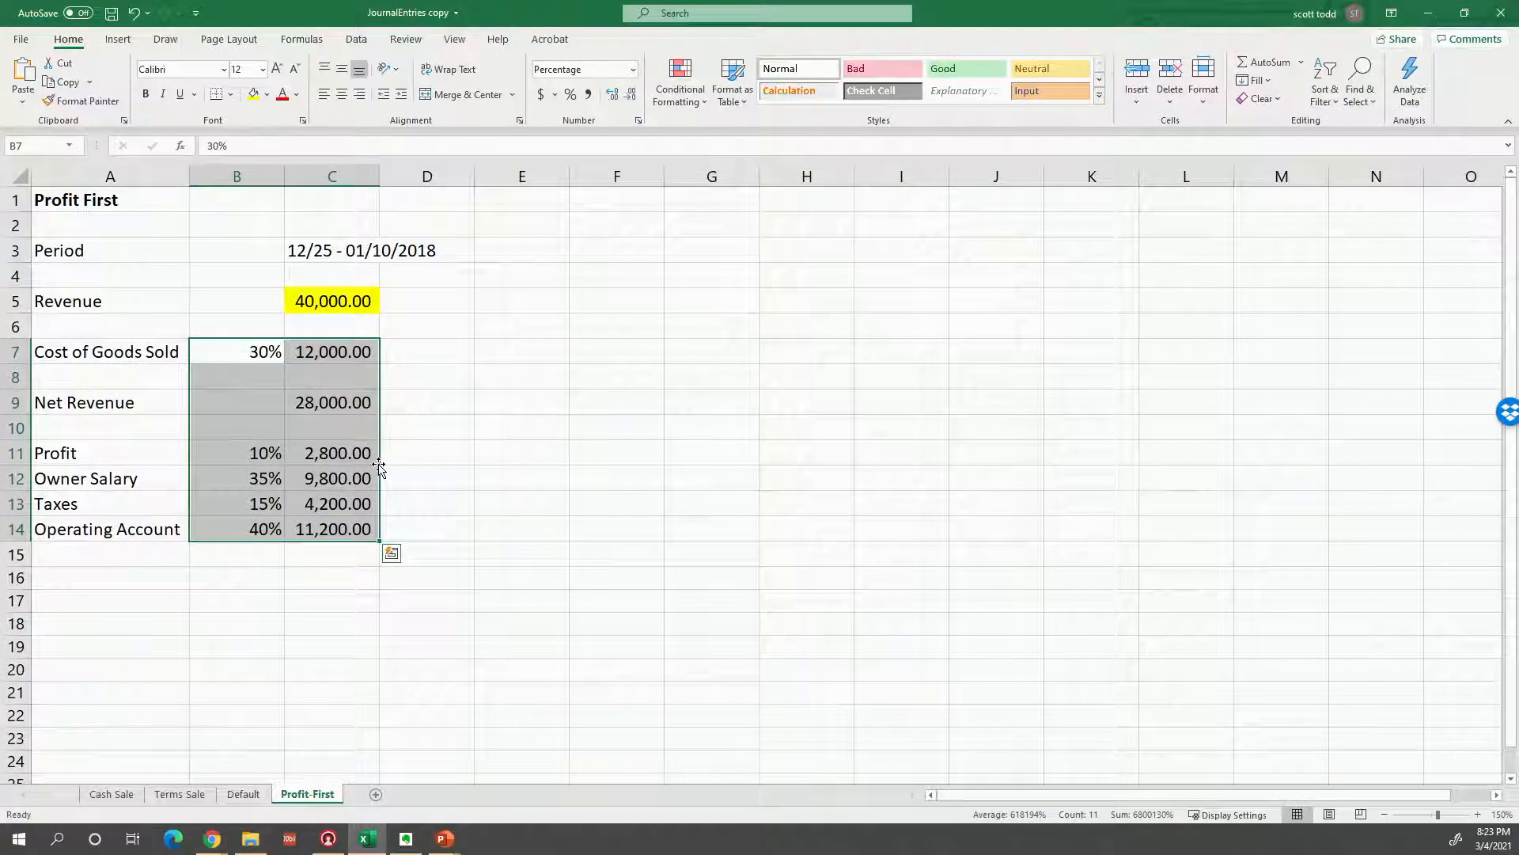
{"action": "left_click", "coordinate": [317, 252]}
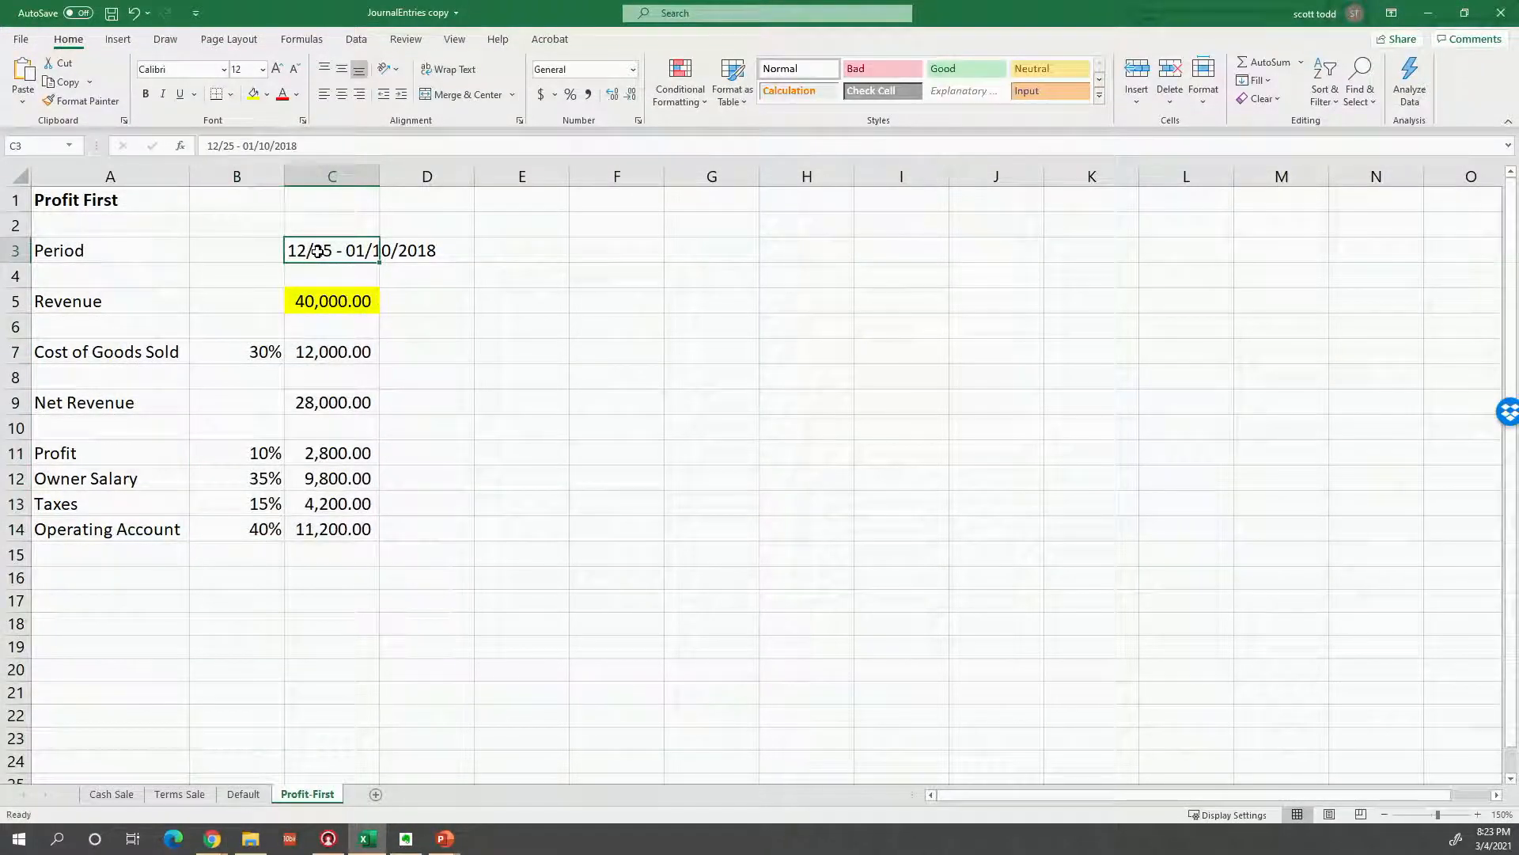
{"action": "left_click", "coordinate": [321, 299]}
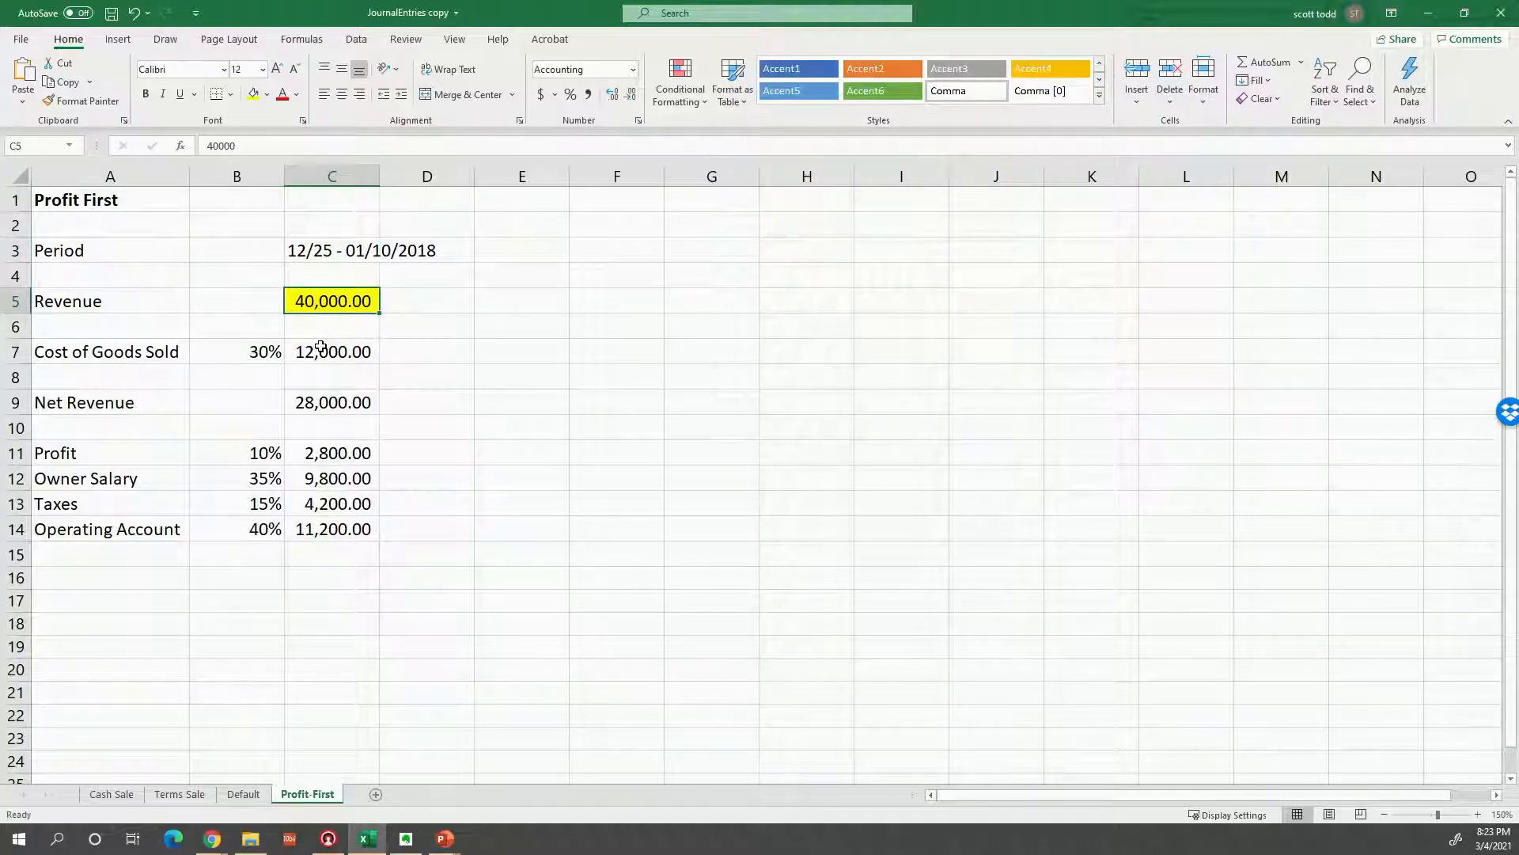
{"action": "left_click", "coordinate": [137, 349]}
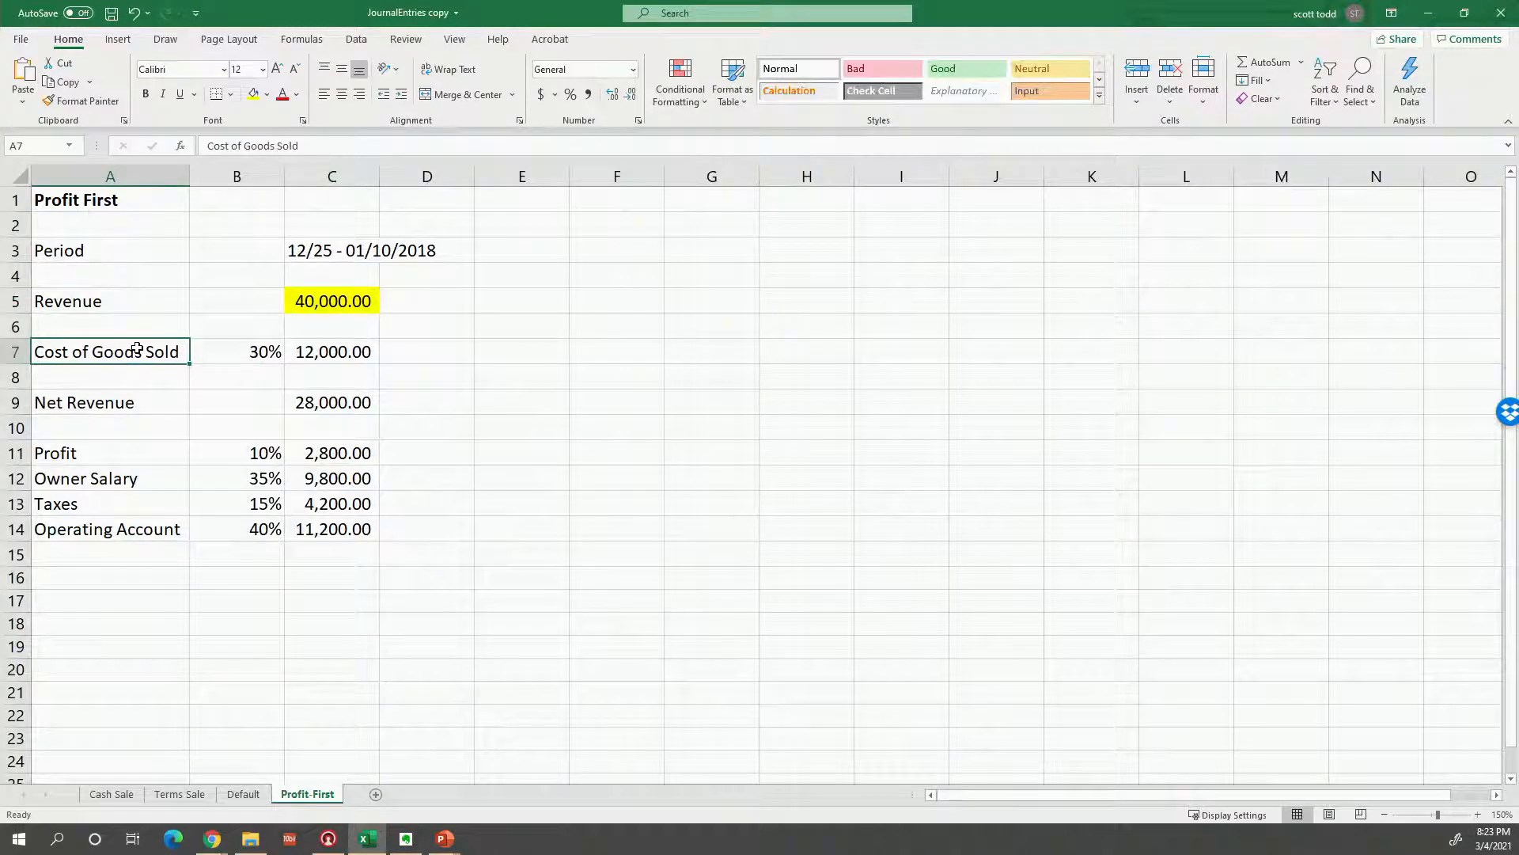
{"action": "left_click", "coordinate": [161, 404]}
{"action": "left_click", "coordinate": [157, 450]}
{"action": "left_click", "coordinate": [156, 478]}
{"action": "left_click", "coordinate": [153, 501]}
{"action": "left_click", "coordinate": [155, 536]}
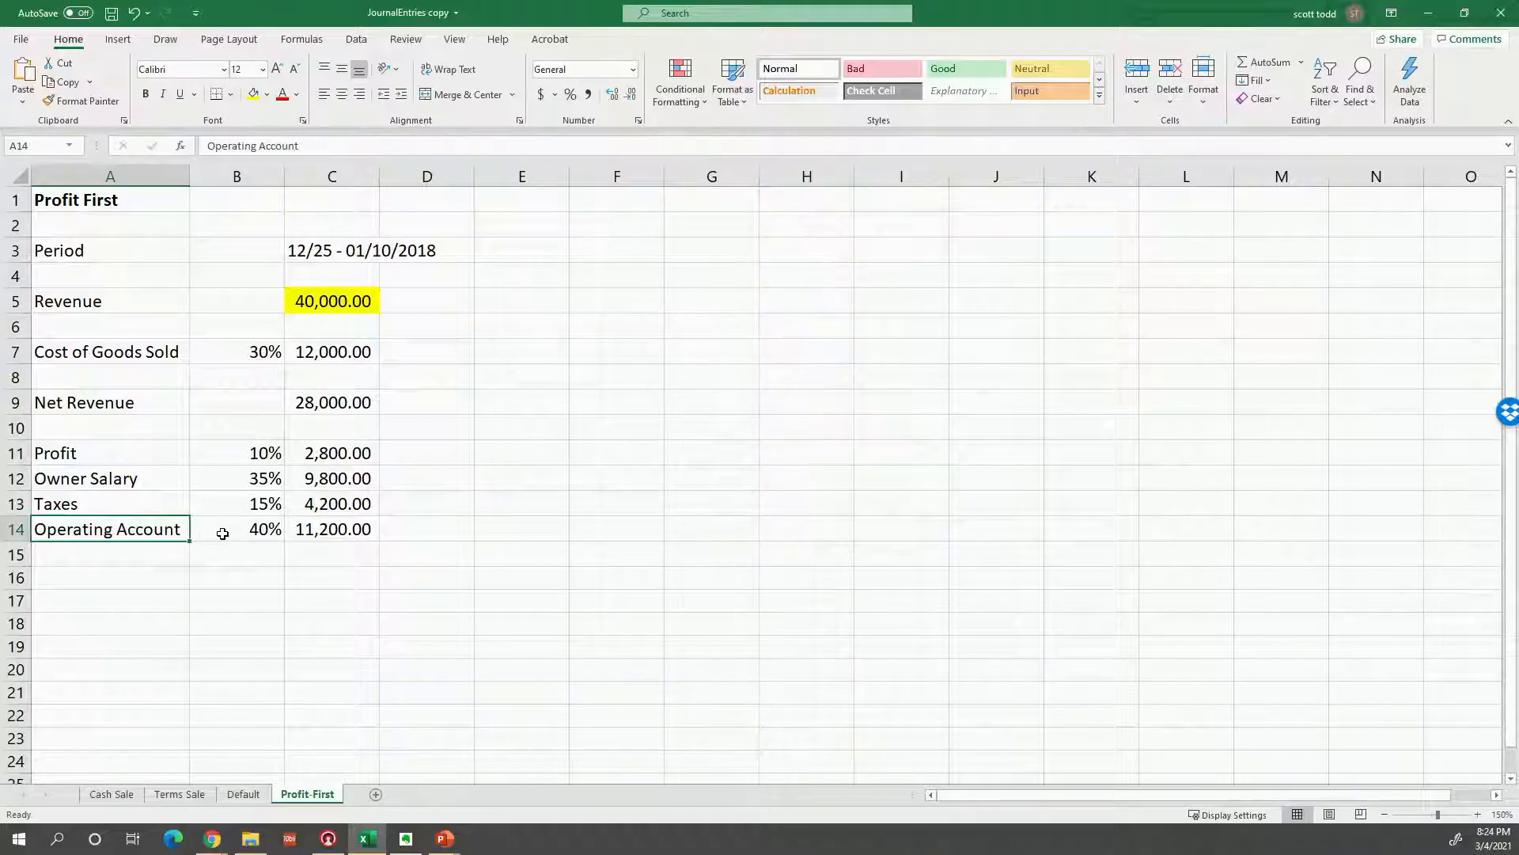
{"action": "key", "text": "alt+Tab"}
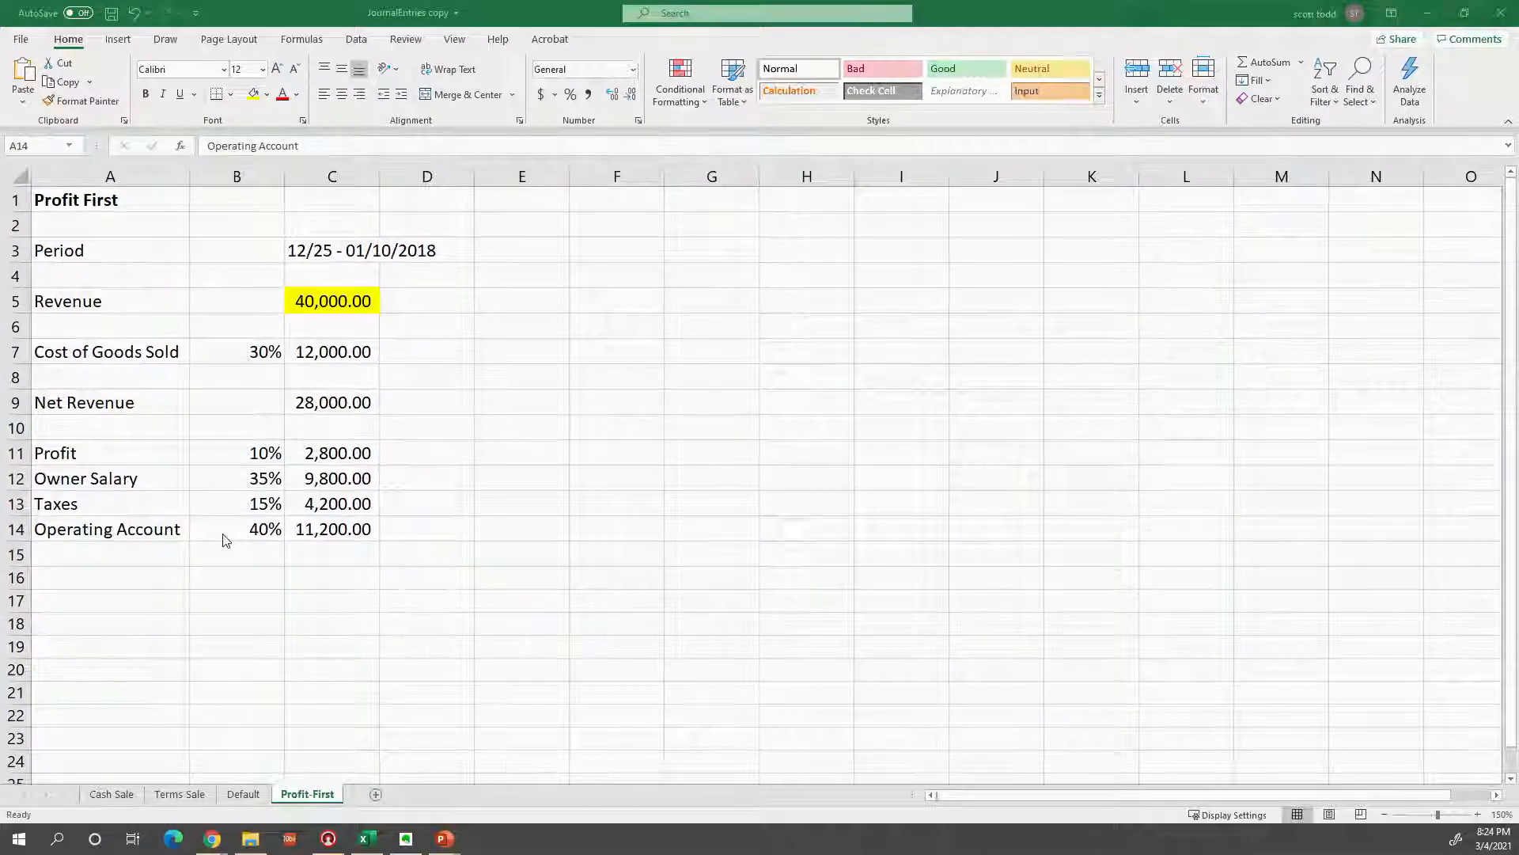
Switch to the browser and add six more standard Number fields below the Revenue field
{"action": "key", "text": "alt+Tab"}
{"action": "left_click", "coordinate": [1026, 285]}
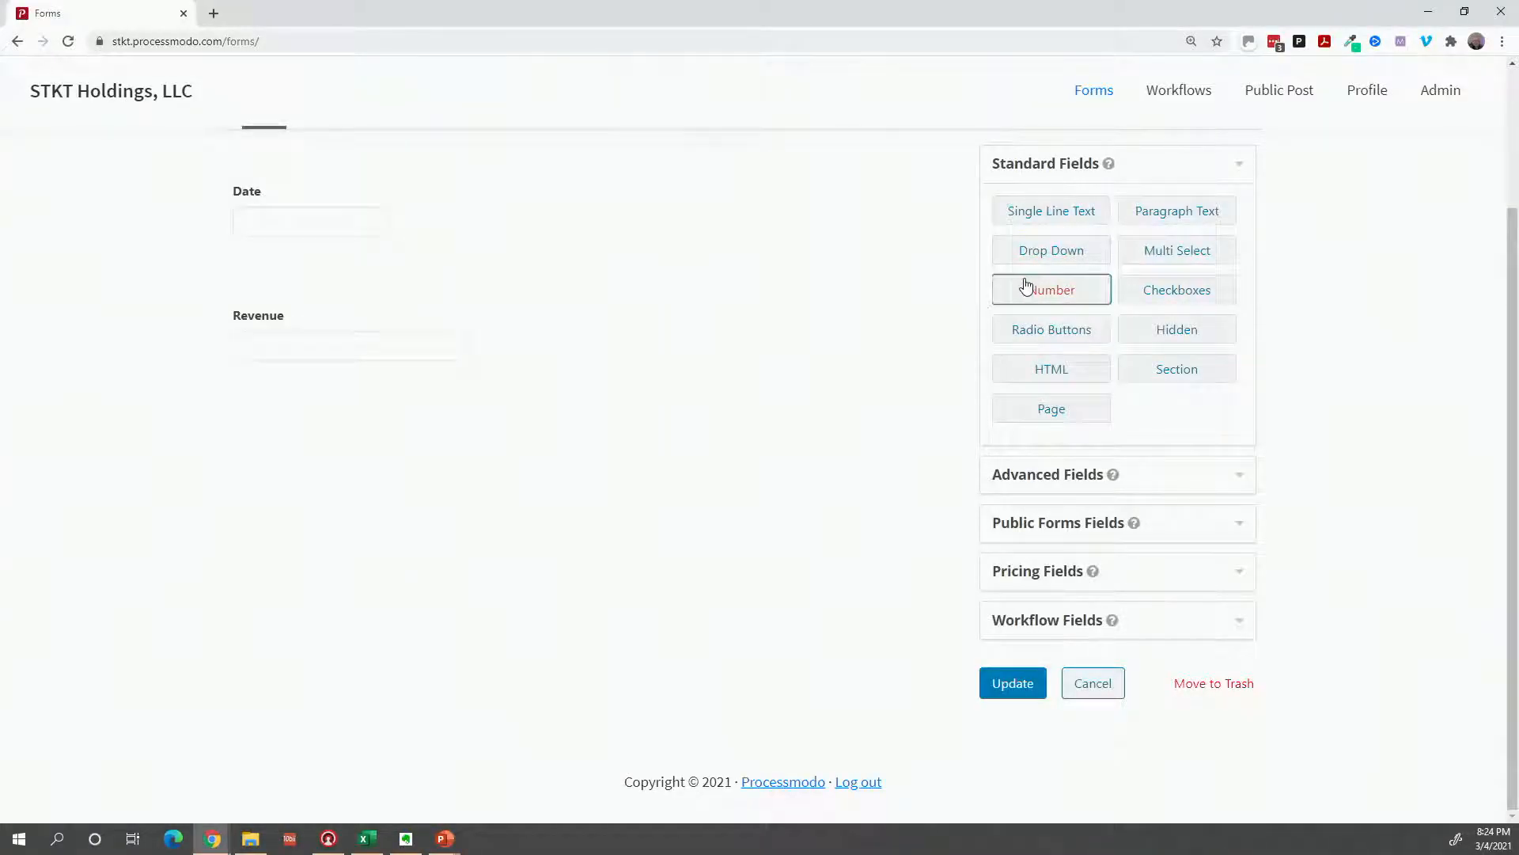
{"action": "left_click", "coordinate": [1027, 290]}
{"action": "left_click", "coordinate": [1026, 290]}
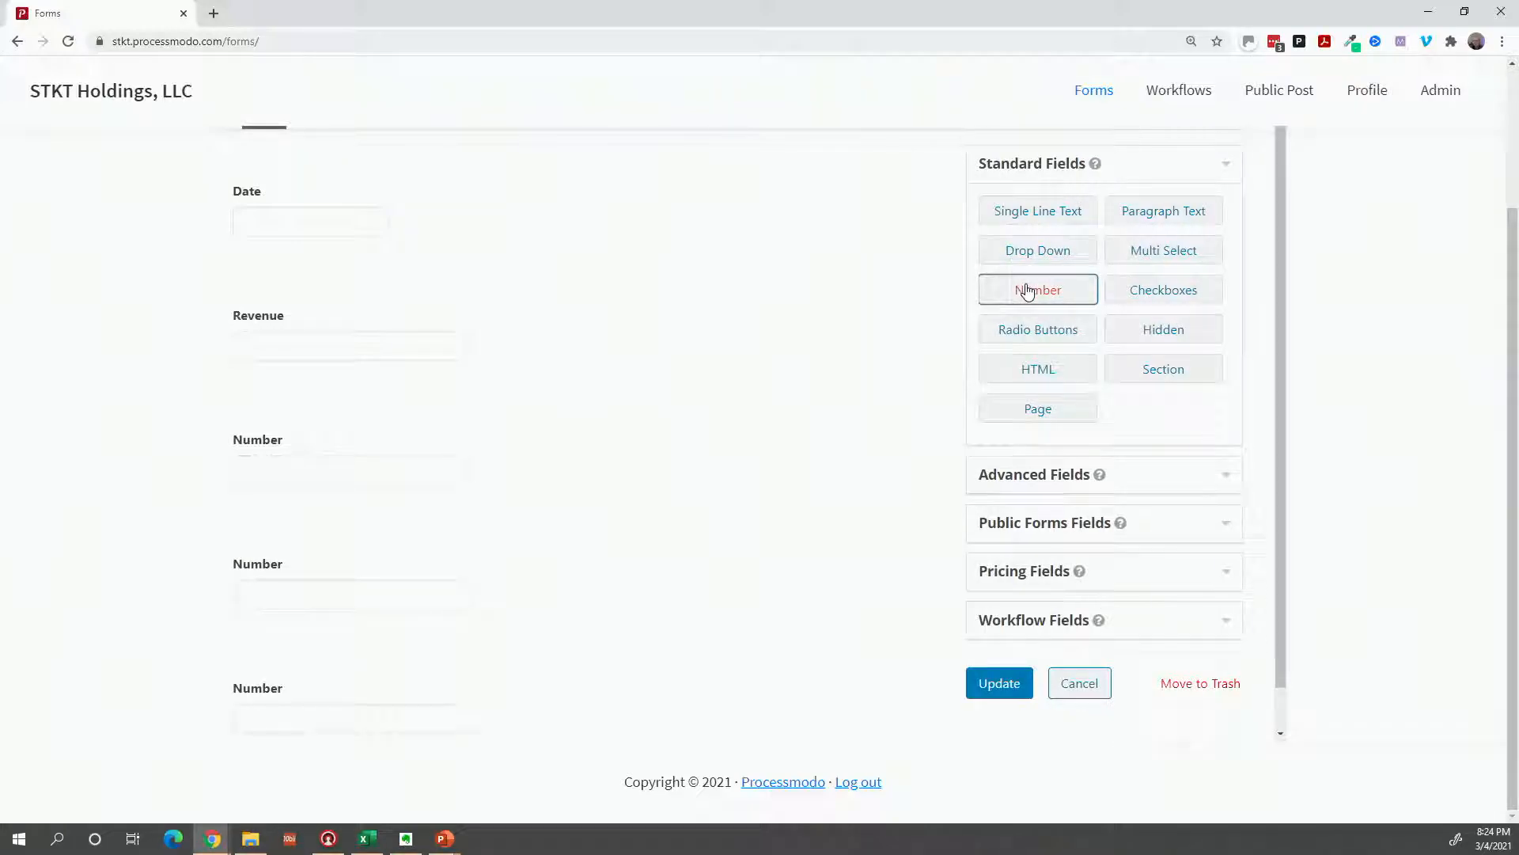
{"action": "left_click", "coordinate": [1026, 291]}
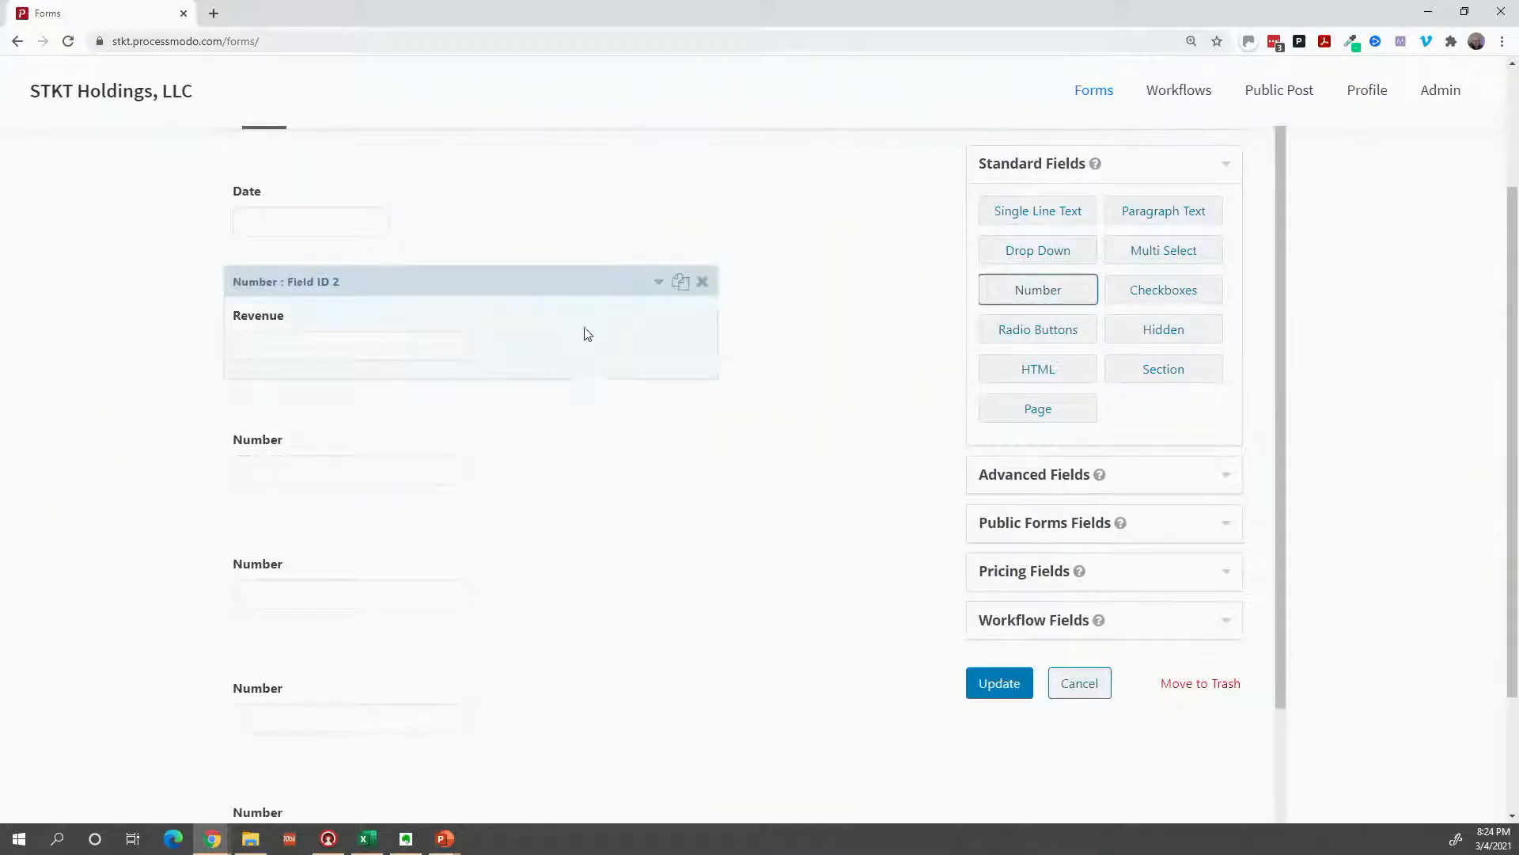
Label the first new Number field below Revenue "Cost of Goods Sold"
{"action": "scroll", "coordinate": [567, 345], "scroll_direction": "down", "scroll_amount": 1}
{"action": "scroll", "coordinate": [541, 368], "scroll_direction": "down", "scroll_amount": 4}
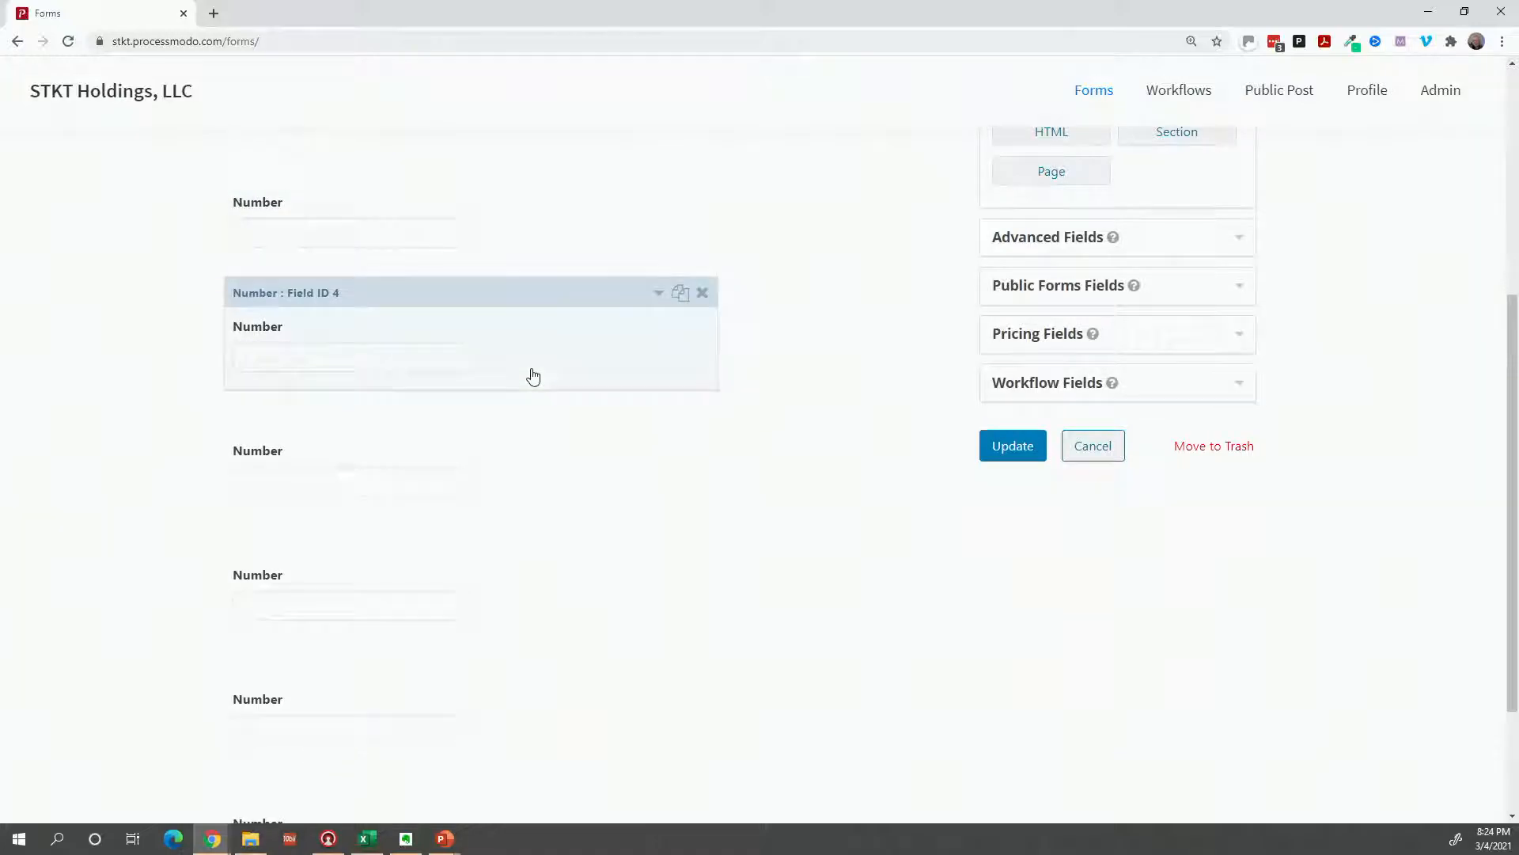
{"action": "scroll", "coordinate": [534, 375], "scroll_direction": "up", "scroll_amount": 1}
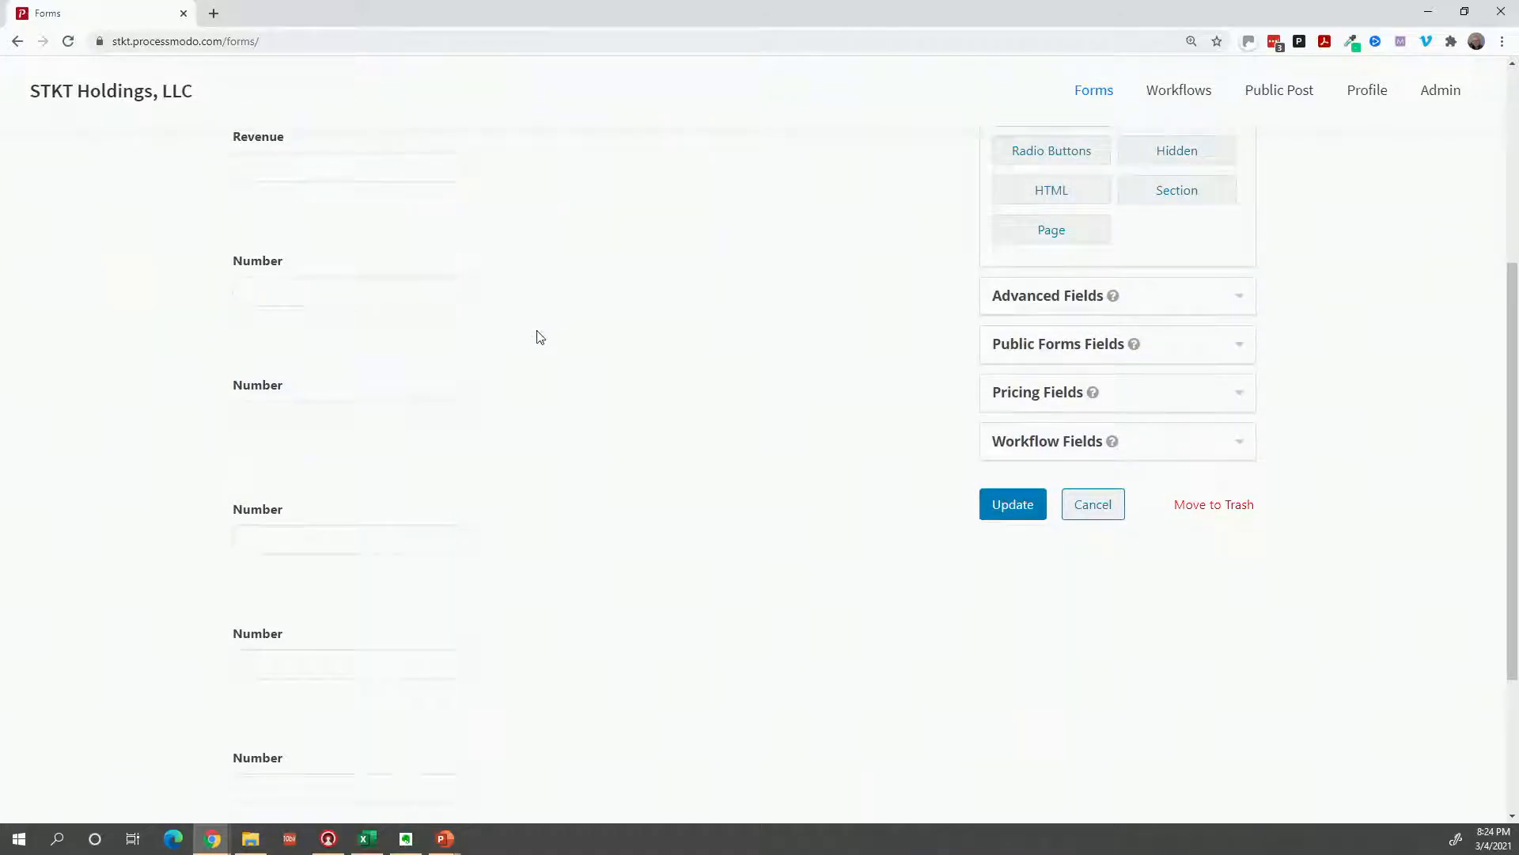
{"action": "left_click", "coordinate": [552, 288]}
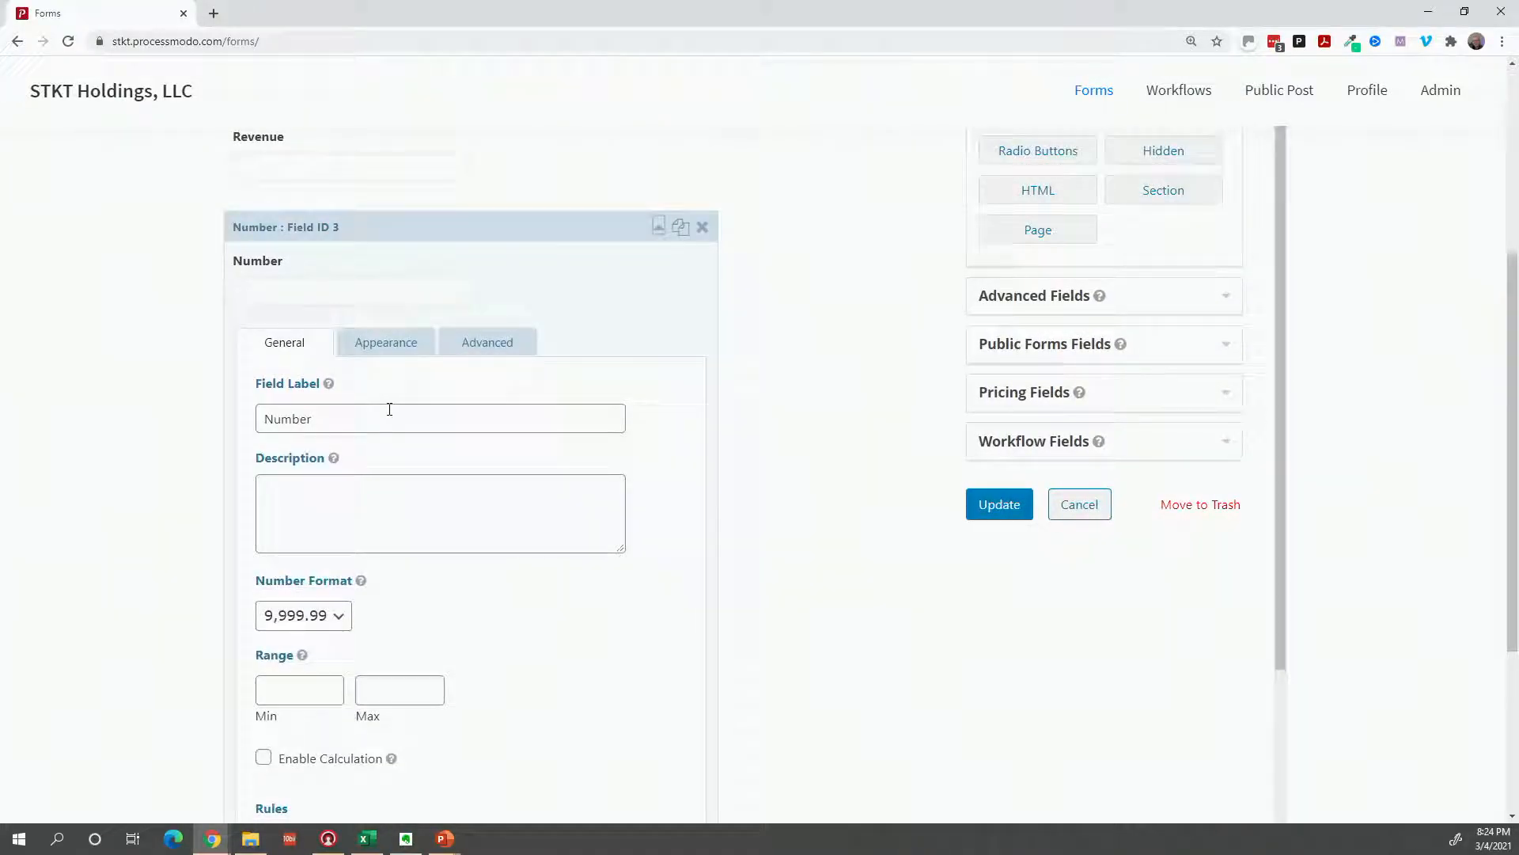
{"action": "left_click_drag", "start_coordinate": [387, 410], "coordinate": [230, 414]}
{"action": "left_click", "coordinate": [230, 419]}
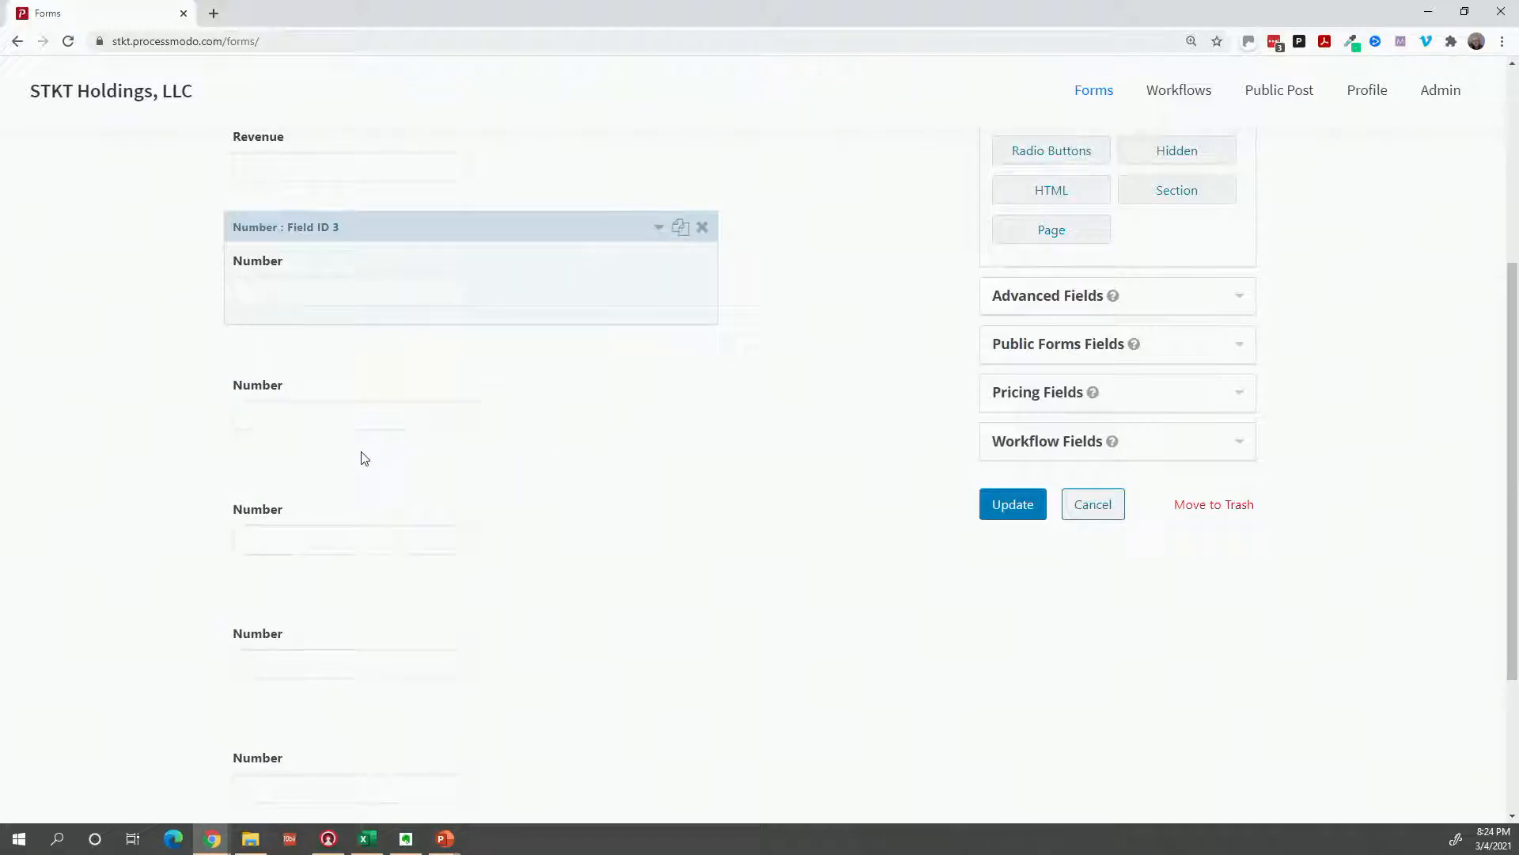
{"action": "left_click", "coordinate": [479, 307]}
{"action": "left_click", "coordinate": [311, 415]}
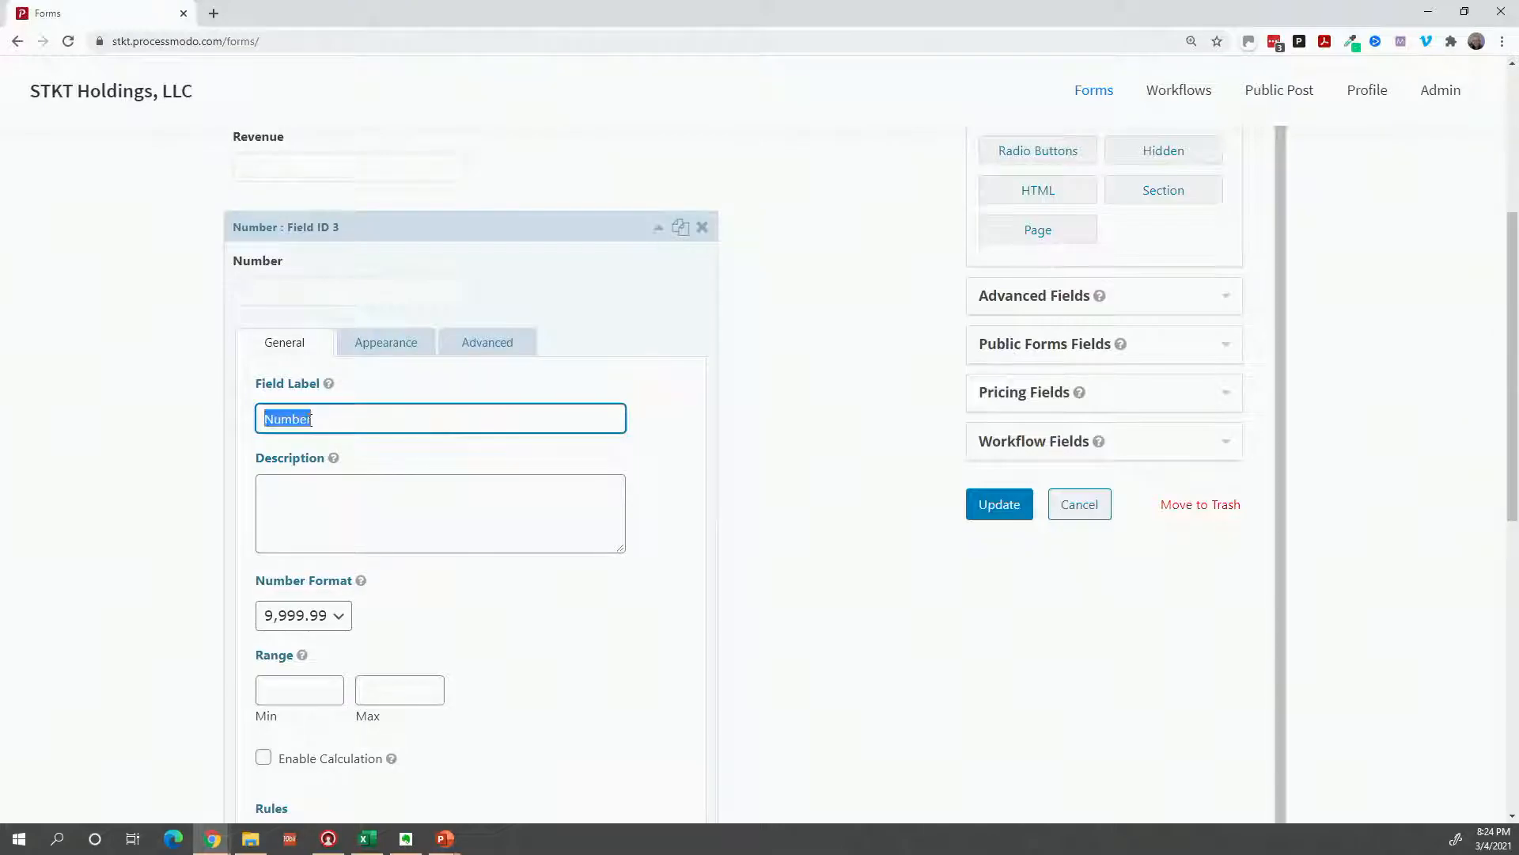
{"action": "double_click", "coordinate": [310, 419]}
{"action": "type", "text": "Cost of Goods Sold"}
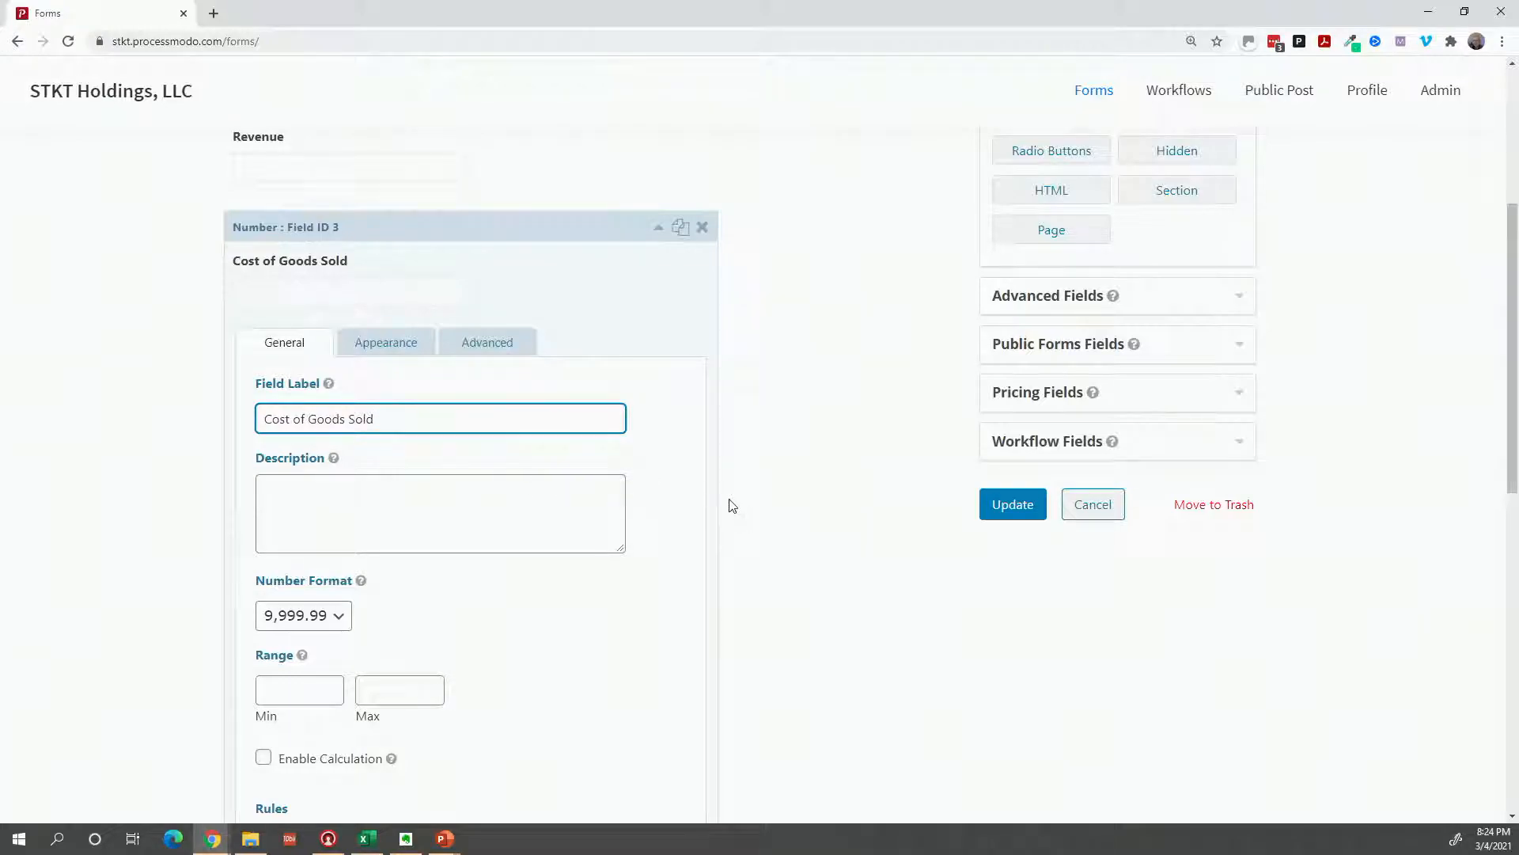
Label the Number field below Cost of Goods Sold "Net Revenue"
{"action": "scroll", "coordinate": [730, 505], "scroll_direction": "down", "scroll_amount": 4}
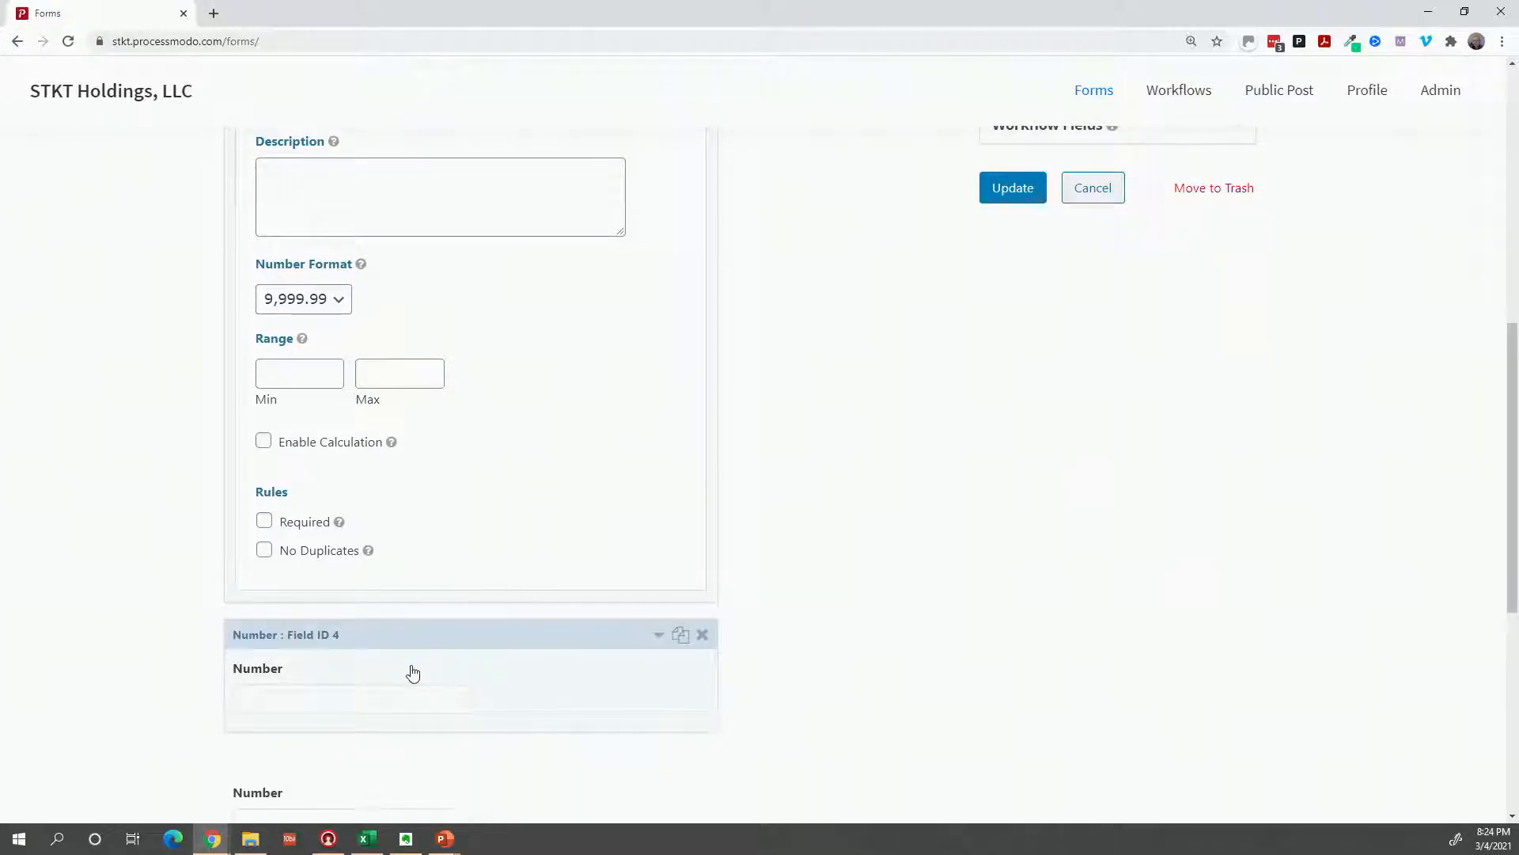
{"action": "left_click", "coordinate": [413, 673]}
{"action": "left_click", "coordinate": [342, 228]}
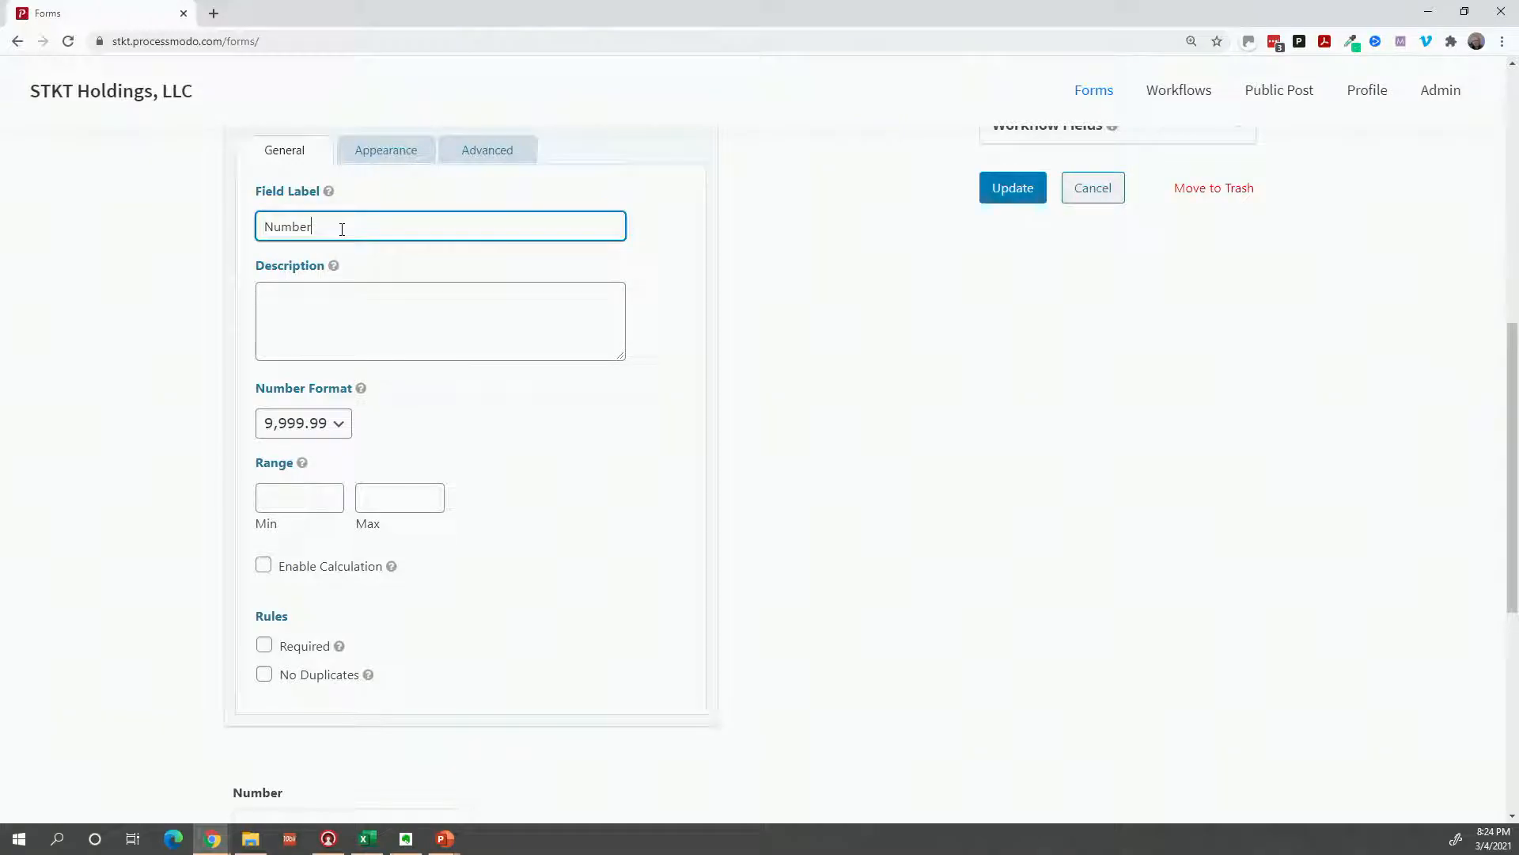
{"action": "double_click", "coordinate": [342, 229]}
{"action": "type", "text": "Net Reven"}
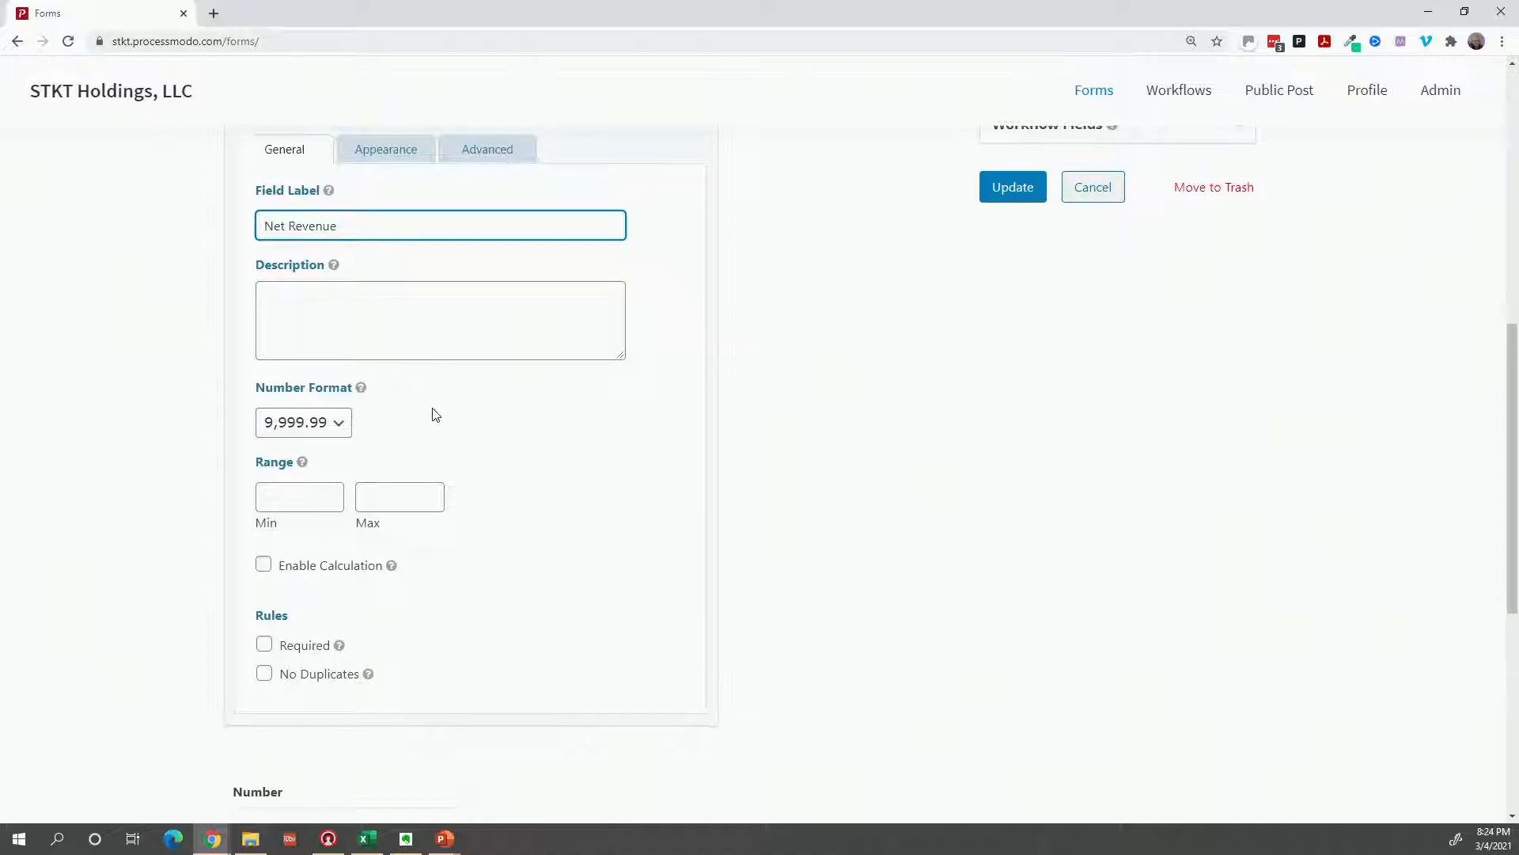
Label the Number field below Net Revenue "Profit"
{"action": "scroll", "coordinate": [439, 475], "scroll_direction": "down", "scroll_amount": 3}
{"action": "scroll", "coordinate": [437, 560], "scroll_direction": "up", "scroll_amount": 1}
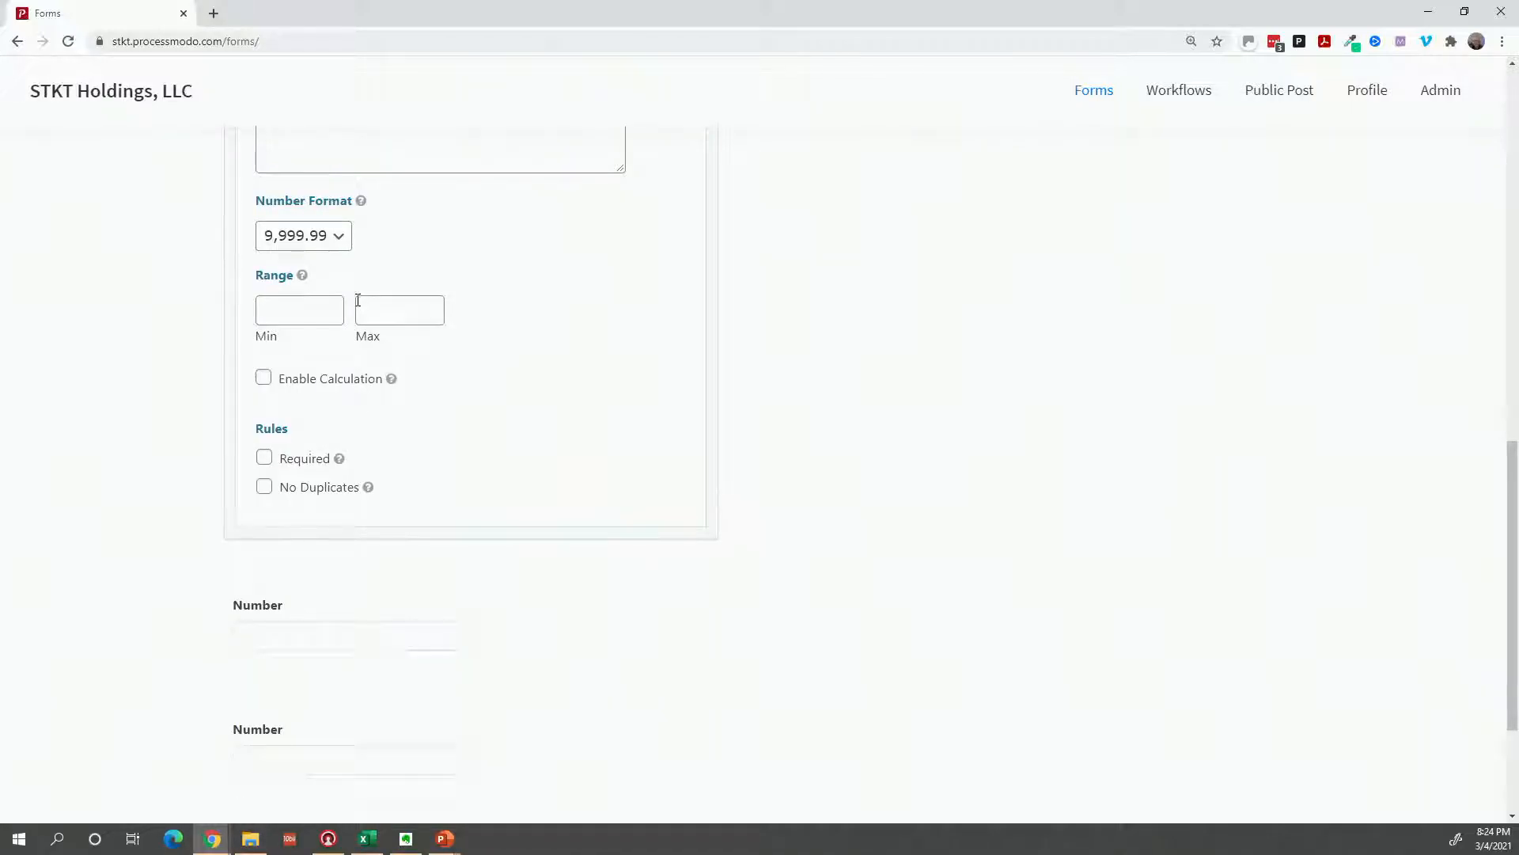
{"action": "scroll", "coordinate": [357, 300], "scroll_direction": "up", "scroll_amount": 4}
{"action": "double_click", "coordinate": [350, 352]}
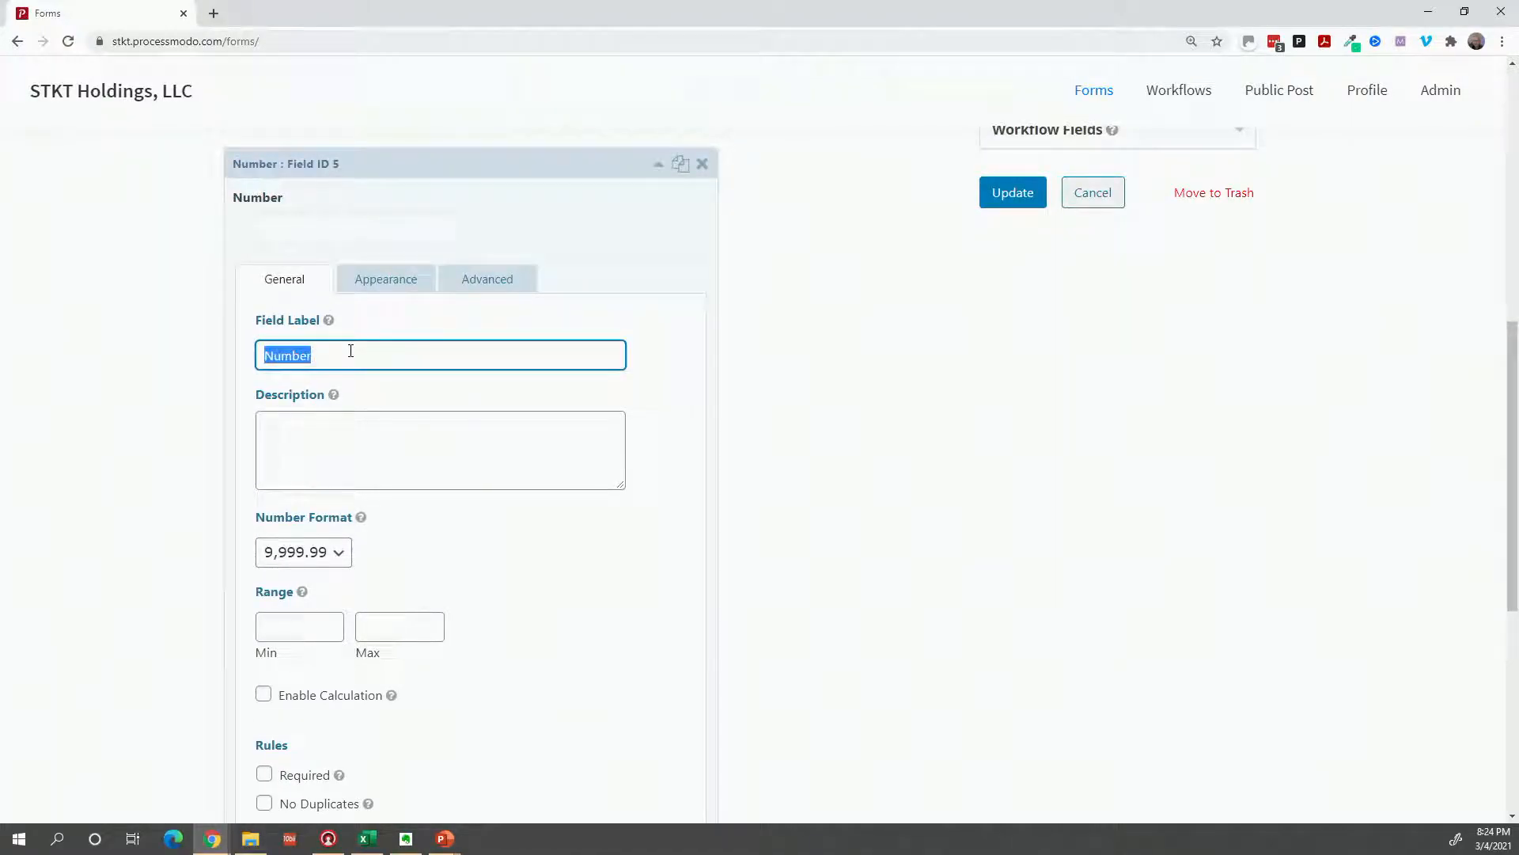
{"action": "type", "text": "Profit"}
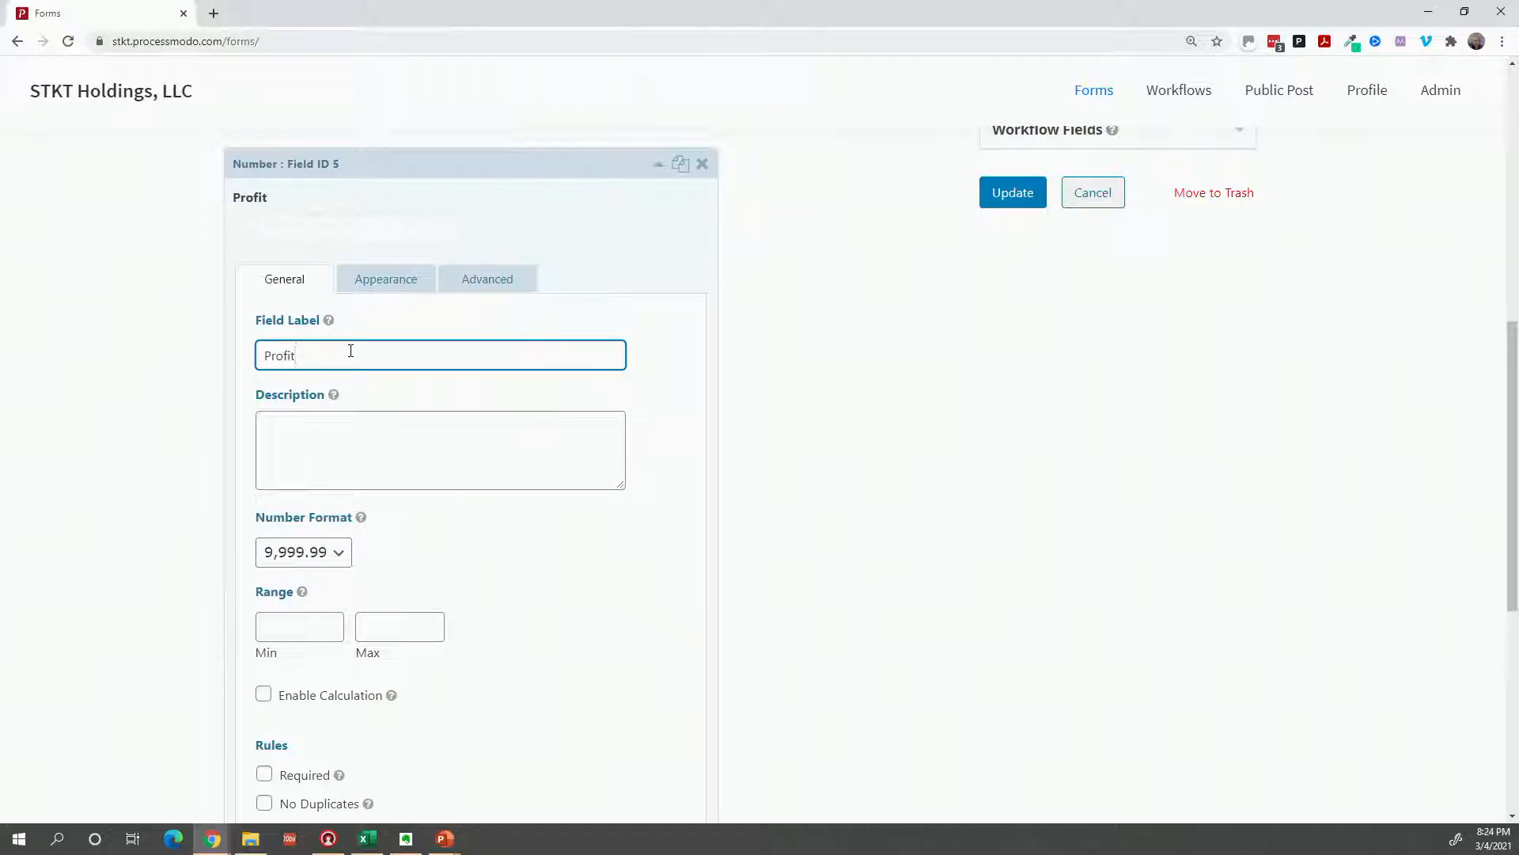
Label the Number field below Profit "Owners Salary"
{"action": "scroll", "coordinate": [434, 427], "scroll_direction": "down", "scroll_amount": 6}
{"action": "scroll", "coordinate": [465, 444], "scroll_direction": "up", "scroll_amount": 2}
{"action": "scroll", "coordinate": [443, 459], "scroll_direction": "down", "scroll_amount": 1}
{"action": "scroll", "coordinate": [400, 482], "scroll_direction": "up", "scroll_amount": 3}
{"action": "left_click", "coordinate": [377, 190]}
{"action": "double_click", "coordinate": [330, 191]}
{"action": "type", "text": "Owners Salary"}
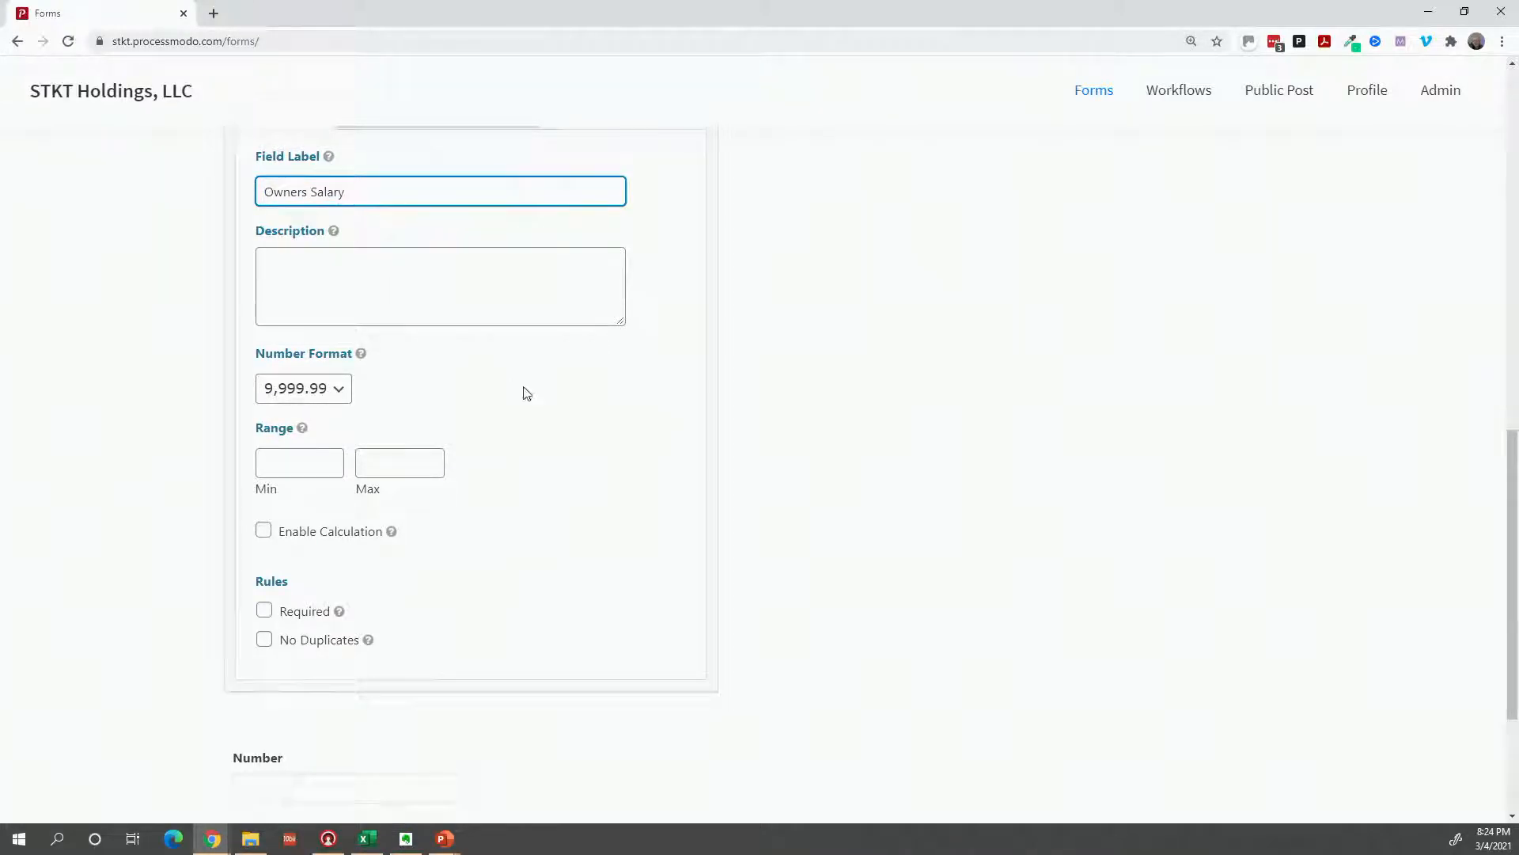
Label the Number field below Owners Salary "THE IRS"
{"action": "scroll", "coordinate": [500, 379], "scroll_direction": "down", "scroll_amount": 3}
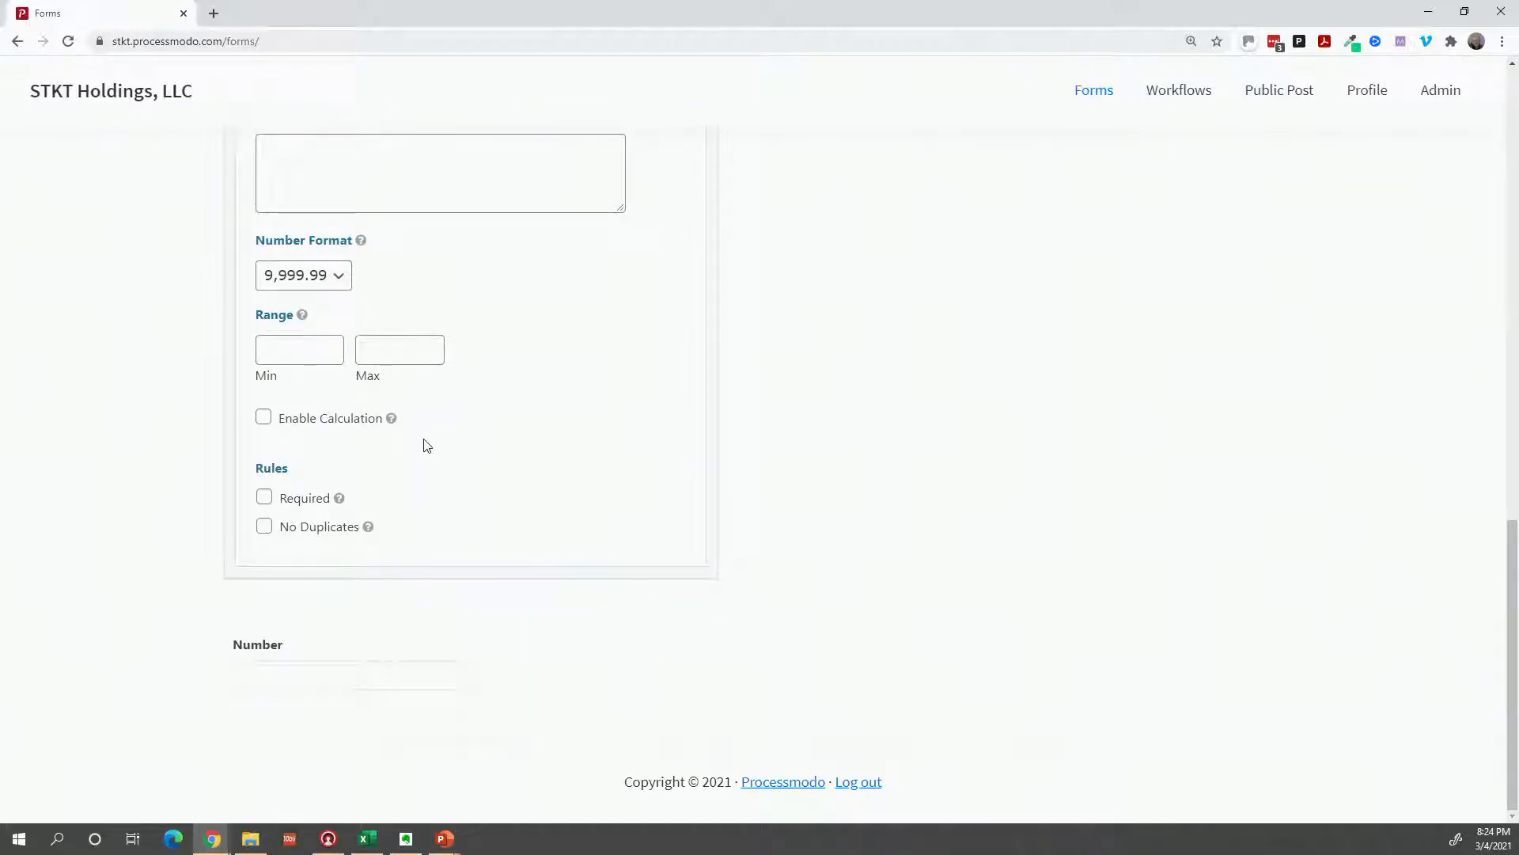
{"action": "scroll", "coordinate": [375, 383], "scroll_direction": "up", "scroll_amount": 4}
{"action": "triple_click", "coordinate": [360, 404]}
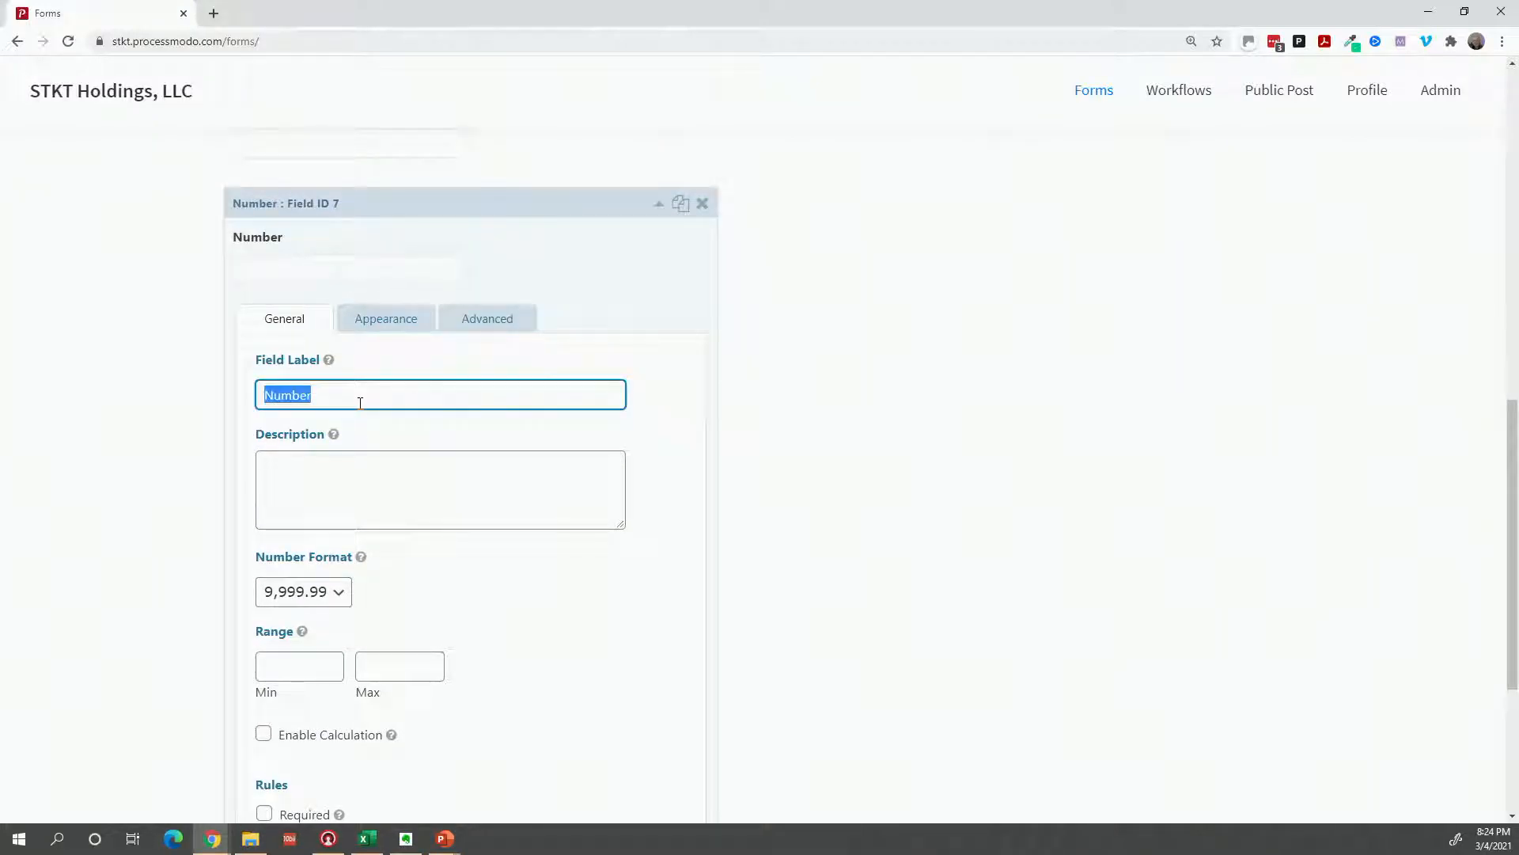
{"action": "type", "text": "THEIRS"}
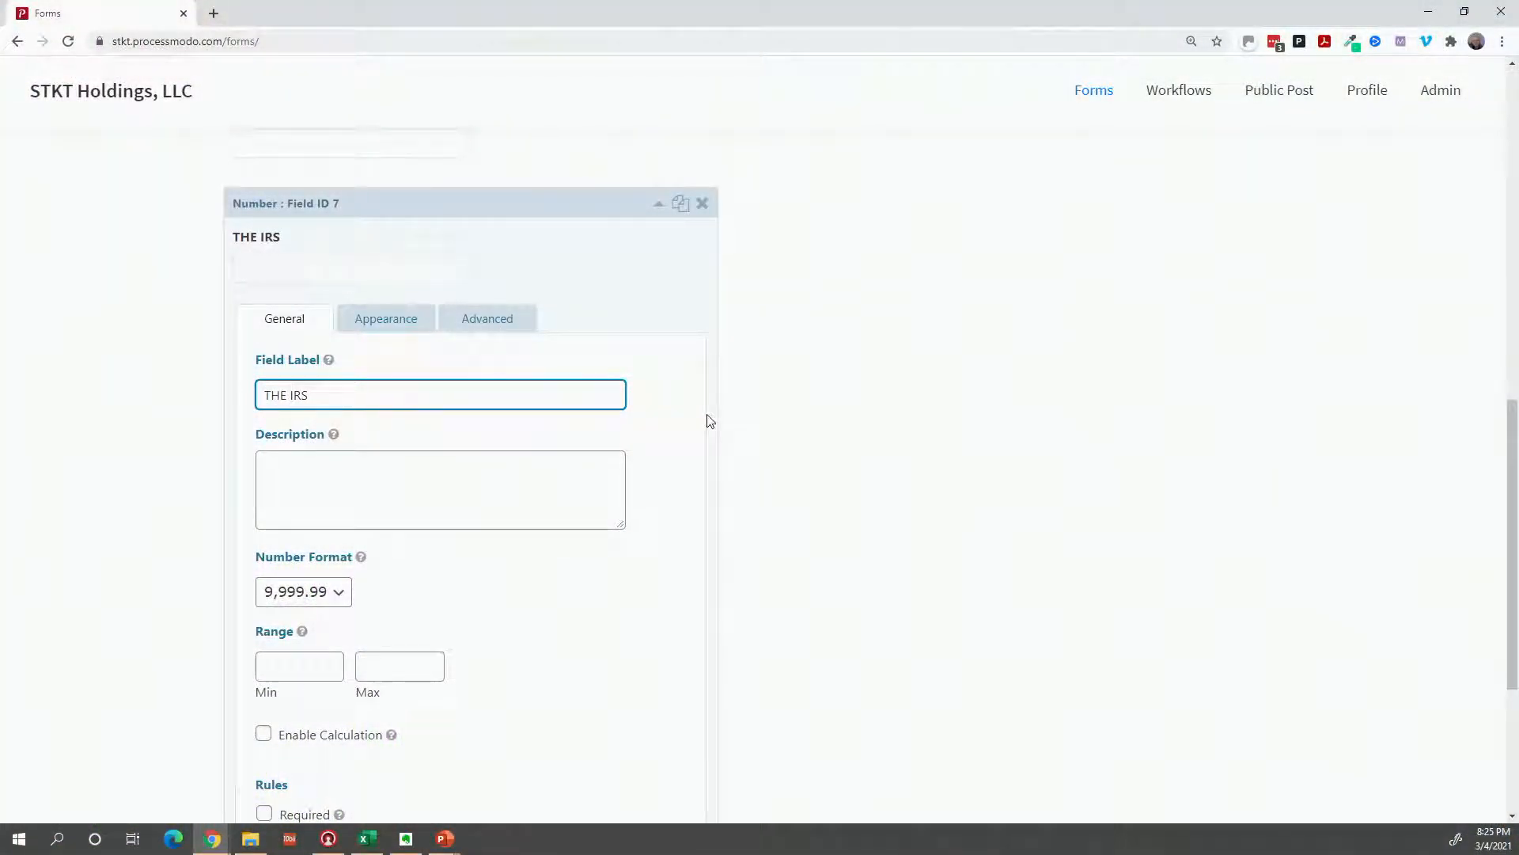
Label the last Number field, below THE IRS, "Operating Expenses"
{"action": "scroll", "coordinate": [705, 423], "scroll_direction": "down", "scroll_amount": 4}
{"action": "left_click", "coordinate": [442, 640]}
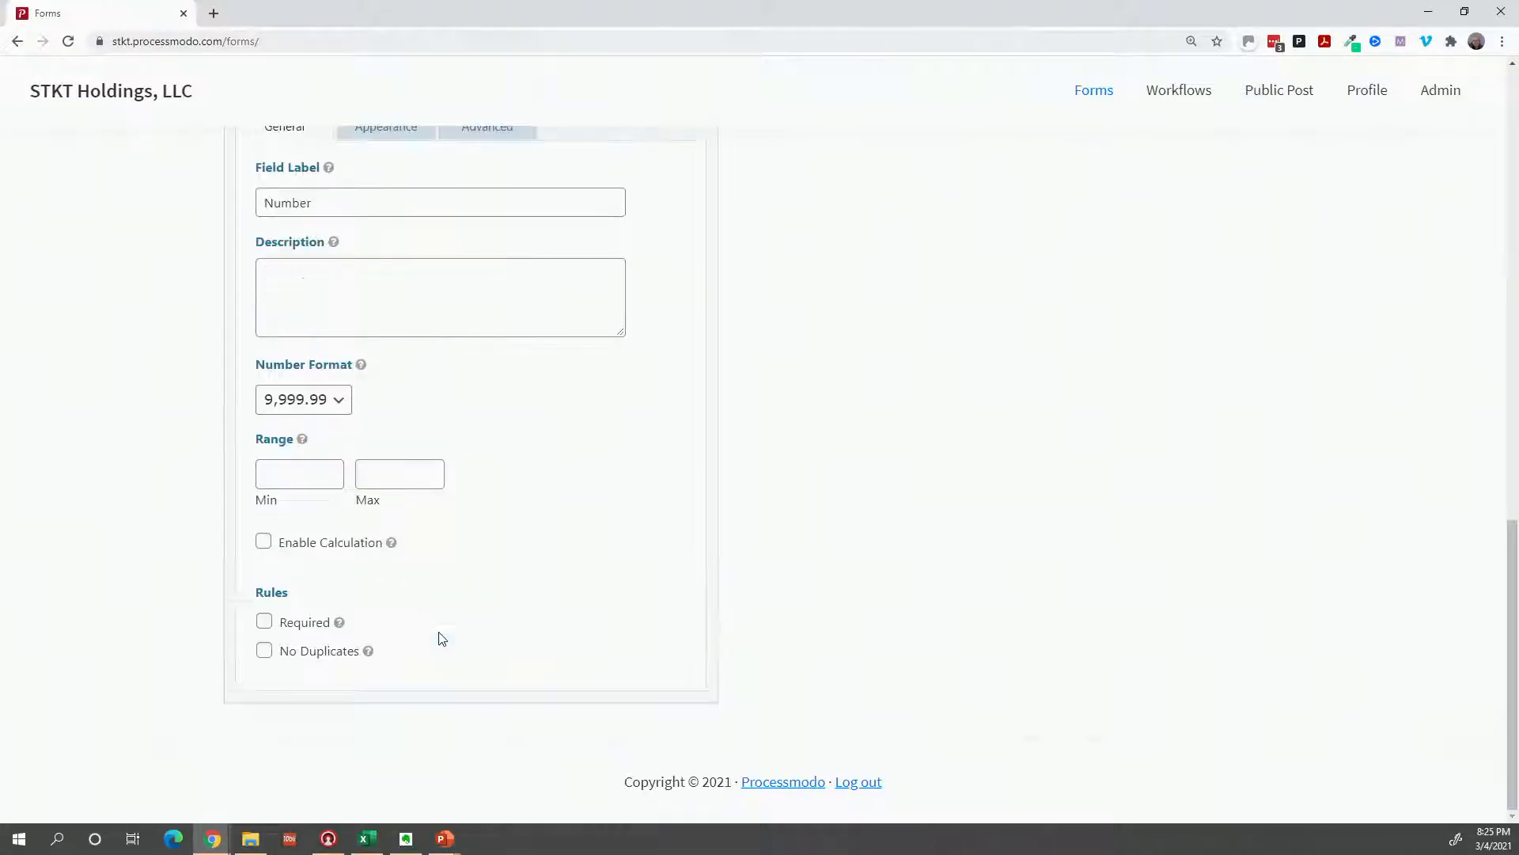
{"action": "scroll", "coordinate": [336, 250], "scroll_direction": "up", "scroll_amount": 1}
{"action": "double_click", "coordinate": [364, 276]}
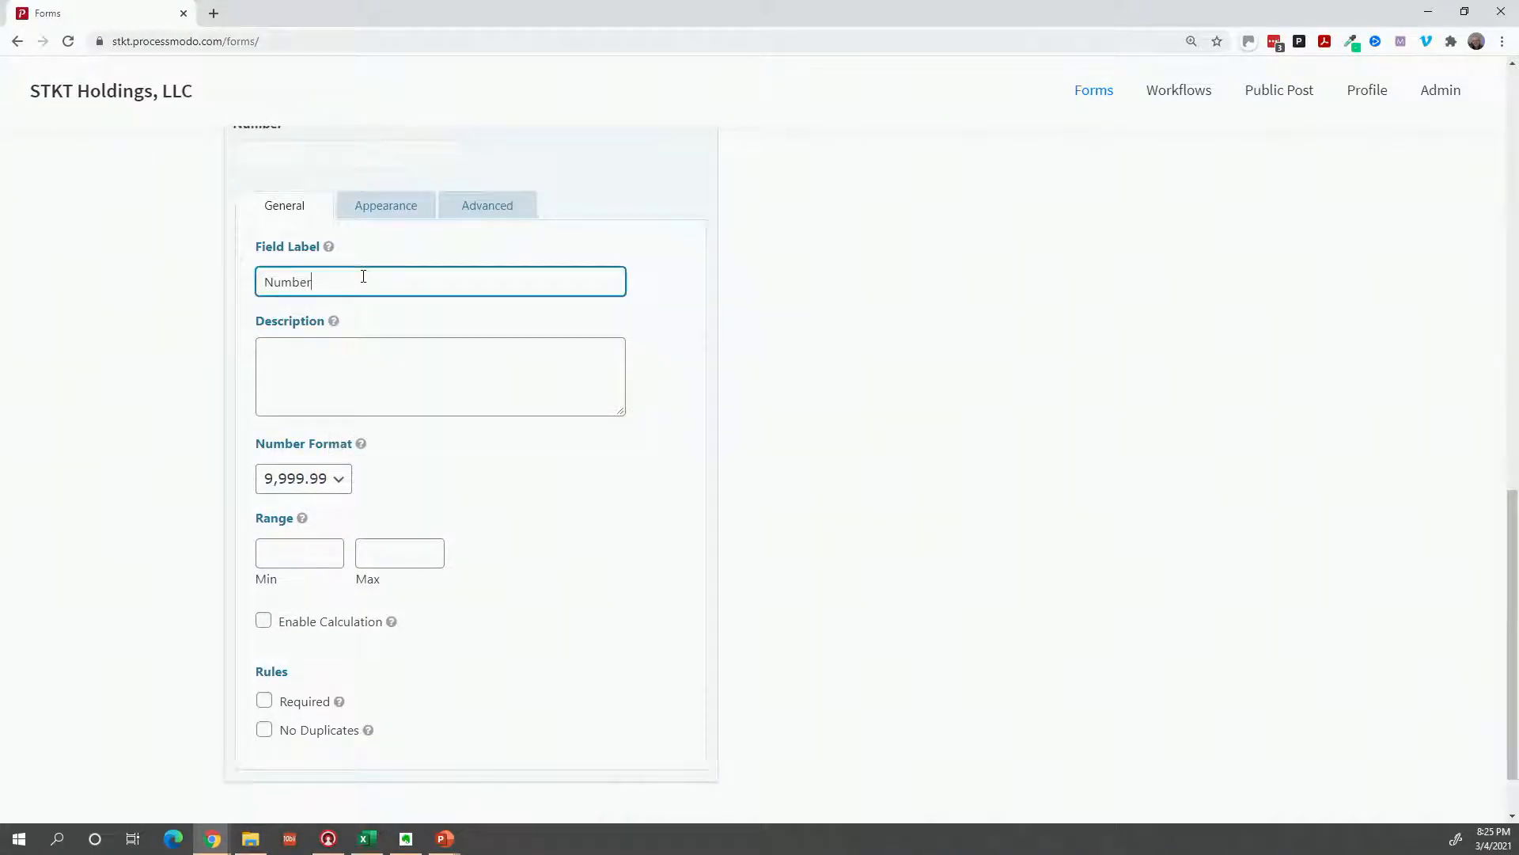
{"action": "type", "text": "Operat"}
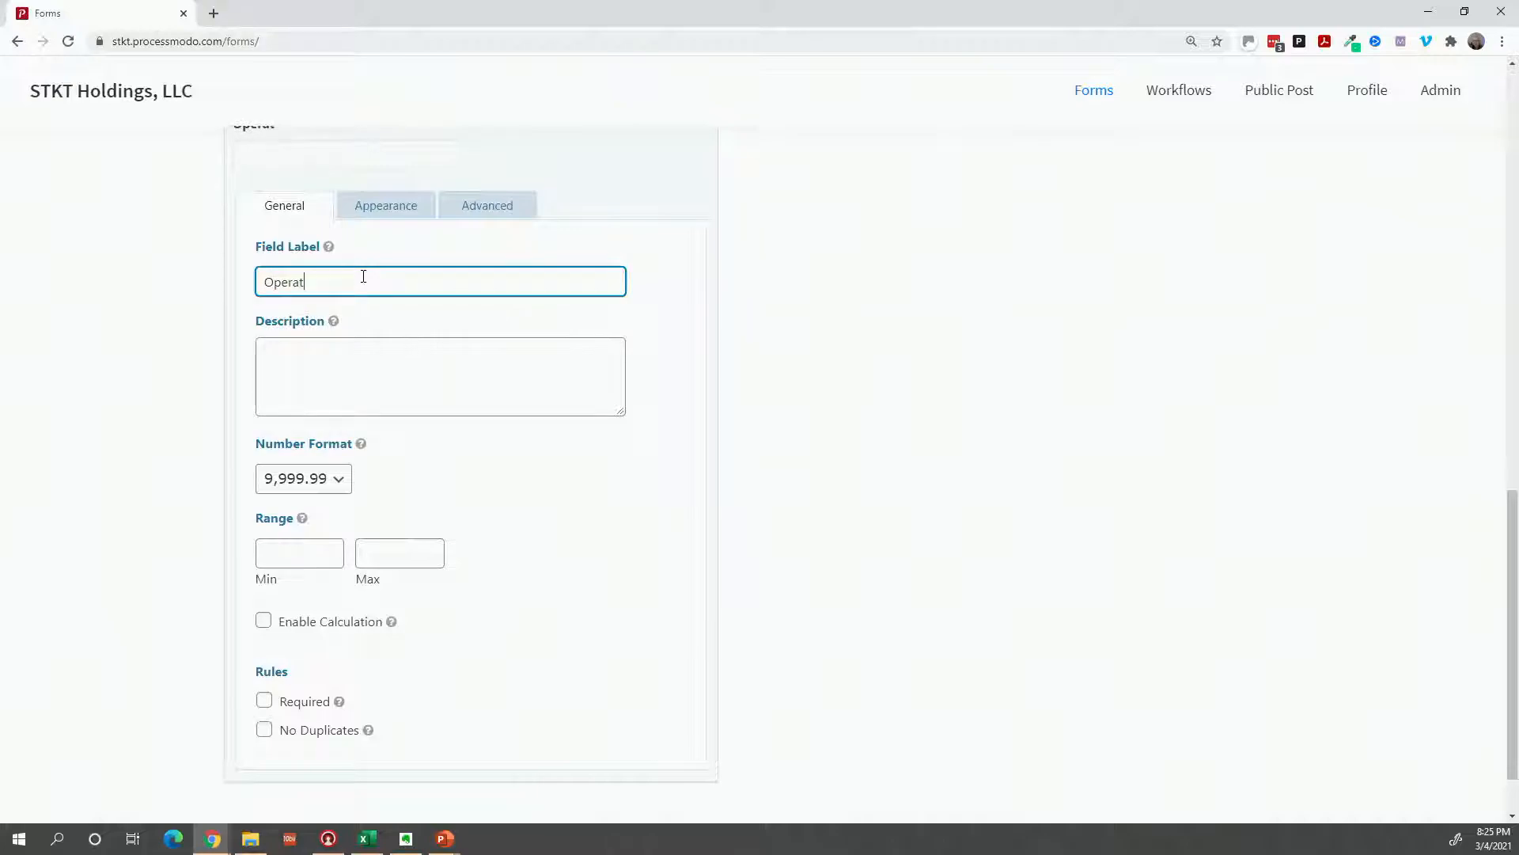
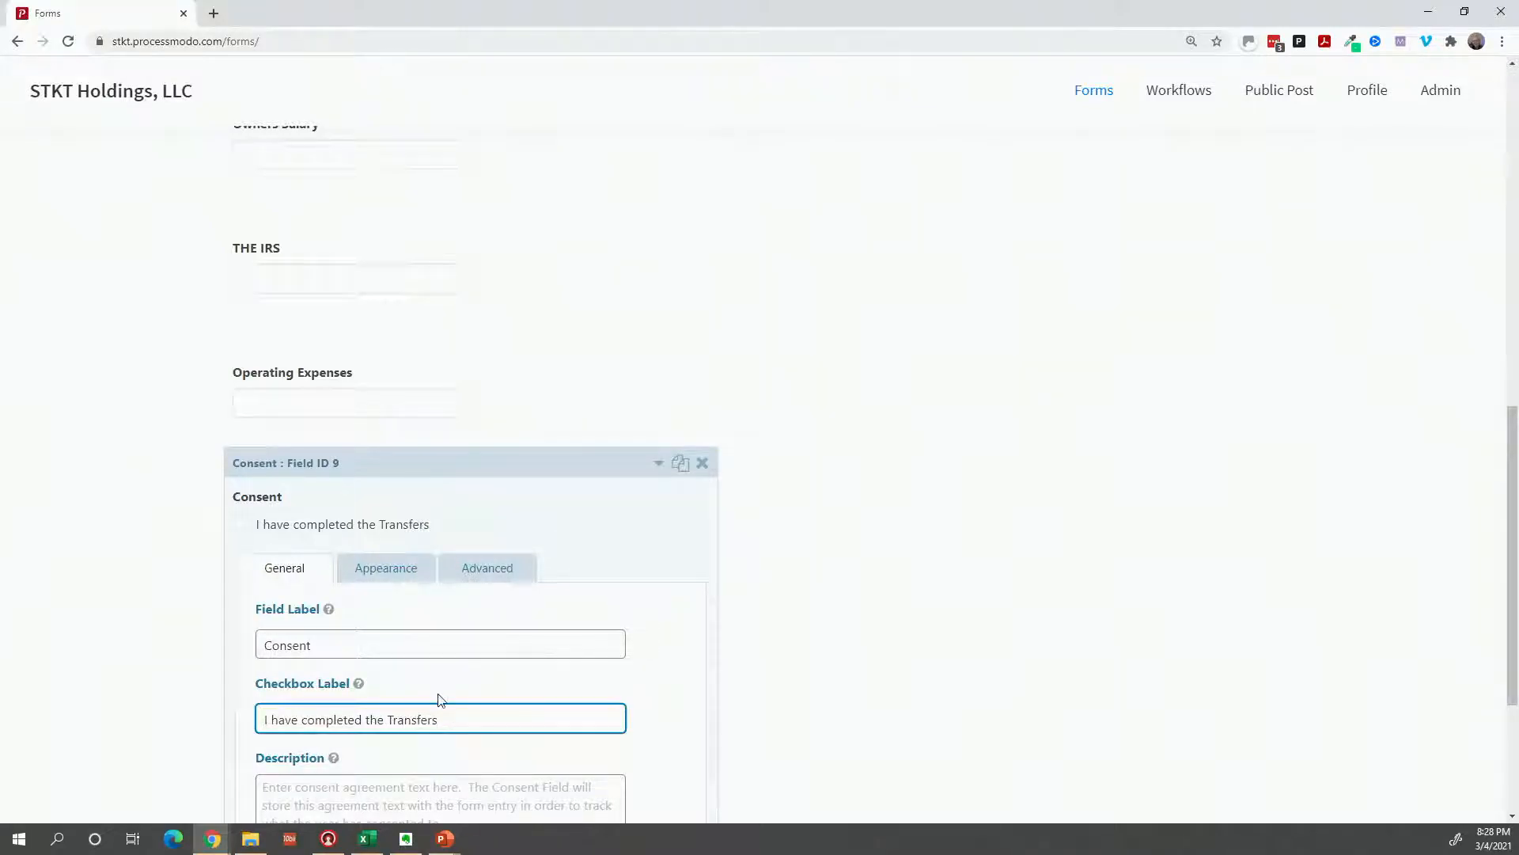
Check the Consent field's settings at the end of the form and save the Profit First form with an update
{"action": "scroll", "coordinate": [441, 700], "scroll_direction": "down", "scroll_amount": 2}
{"action": "scroll", "coordinate": [702, 631], "scroll_direction": "down", "scroll_amount": 2}
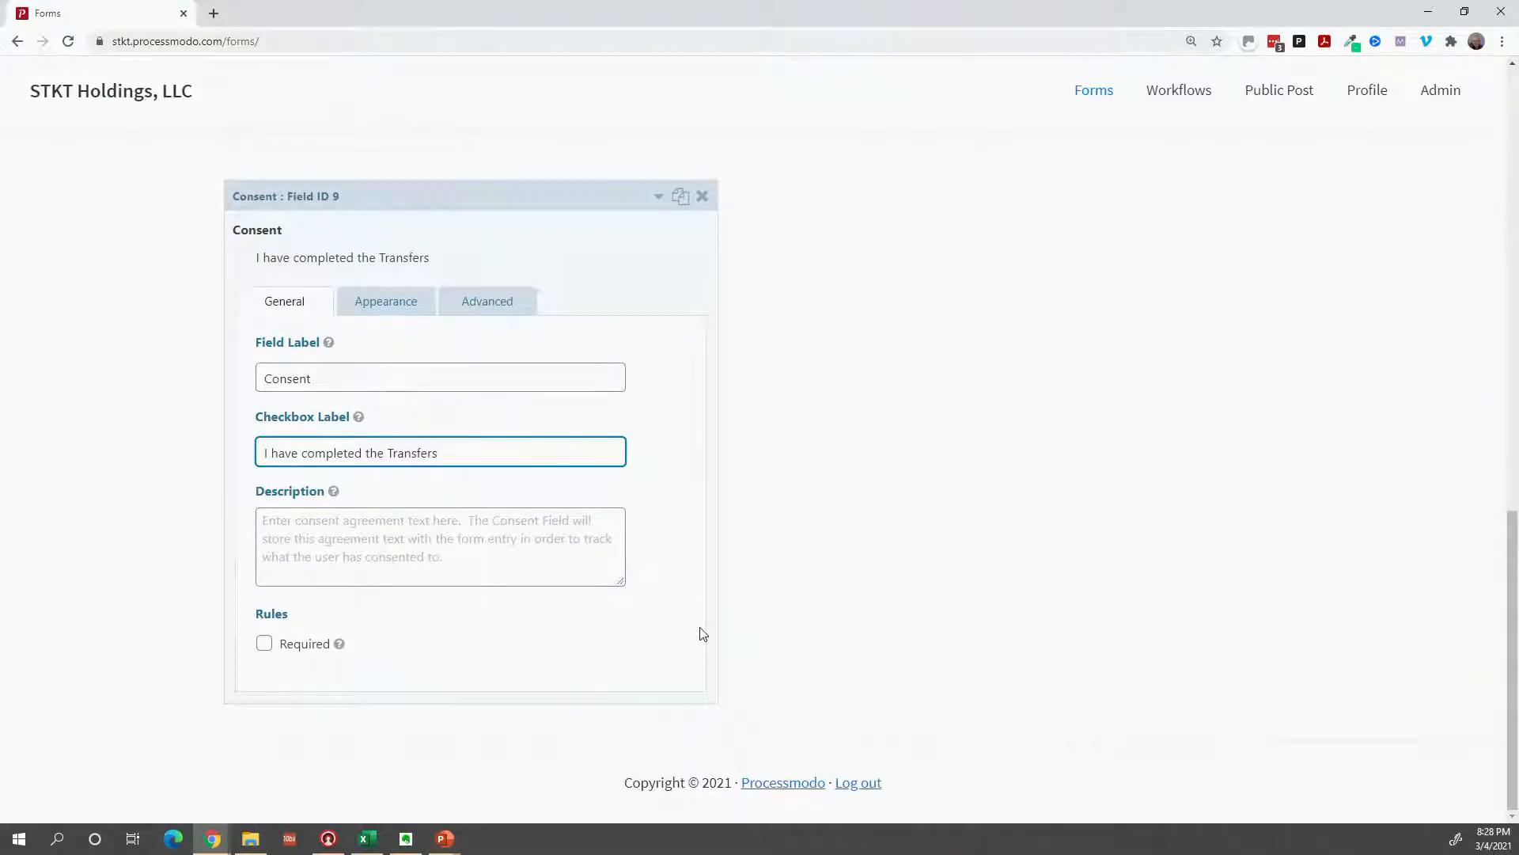
{"action": "scroll", "coordinate": [702, 634], "scroll_direction": "up", "scroll_amount": 10}
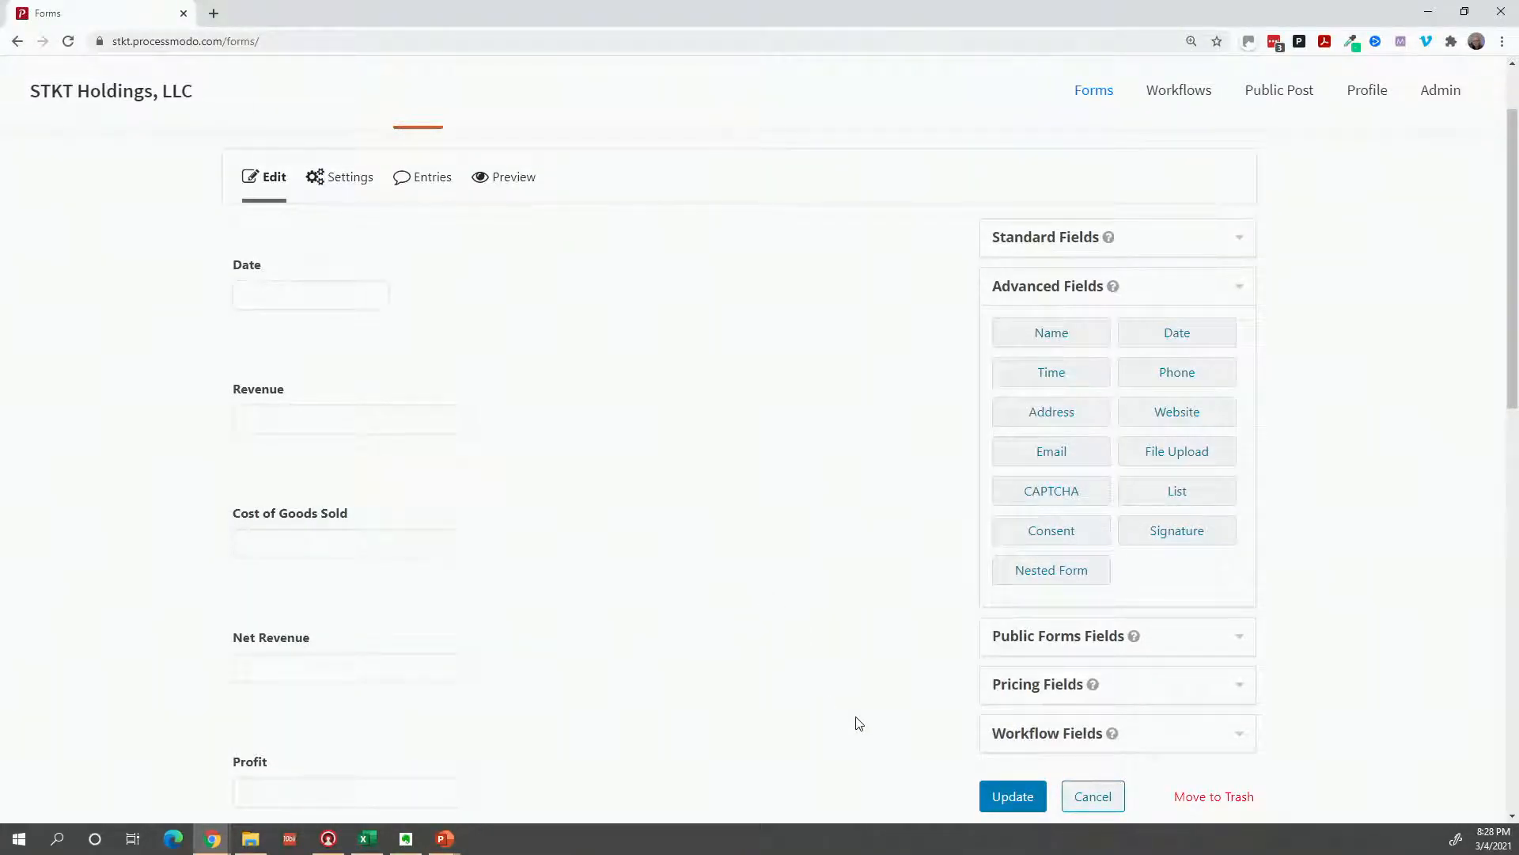
{"action": "left_click", "coordinate": [1015, 795]}
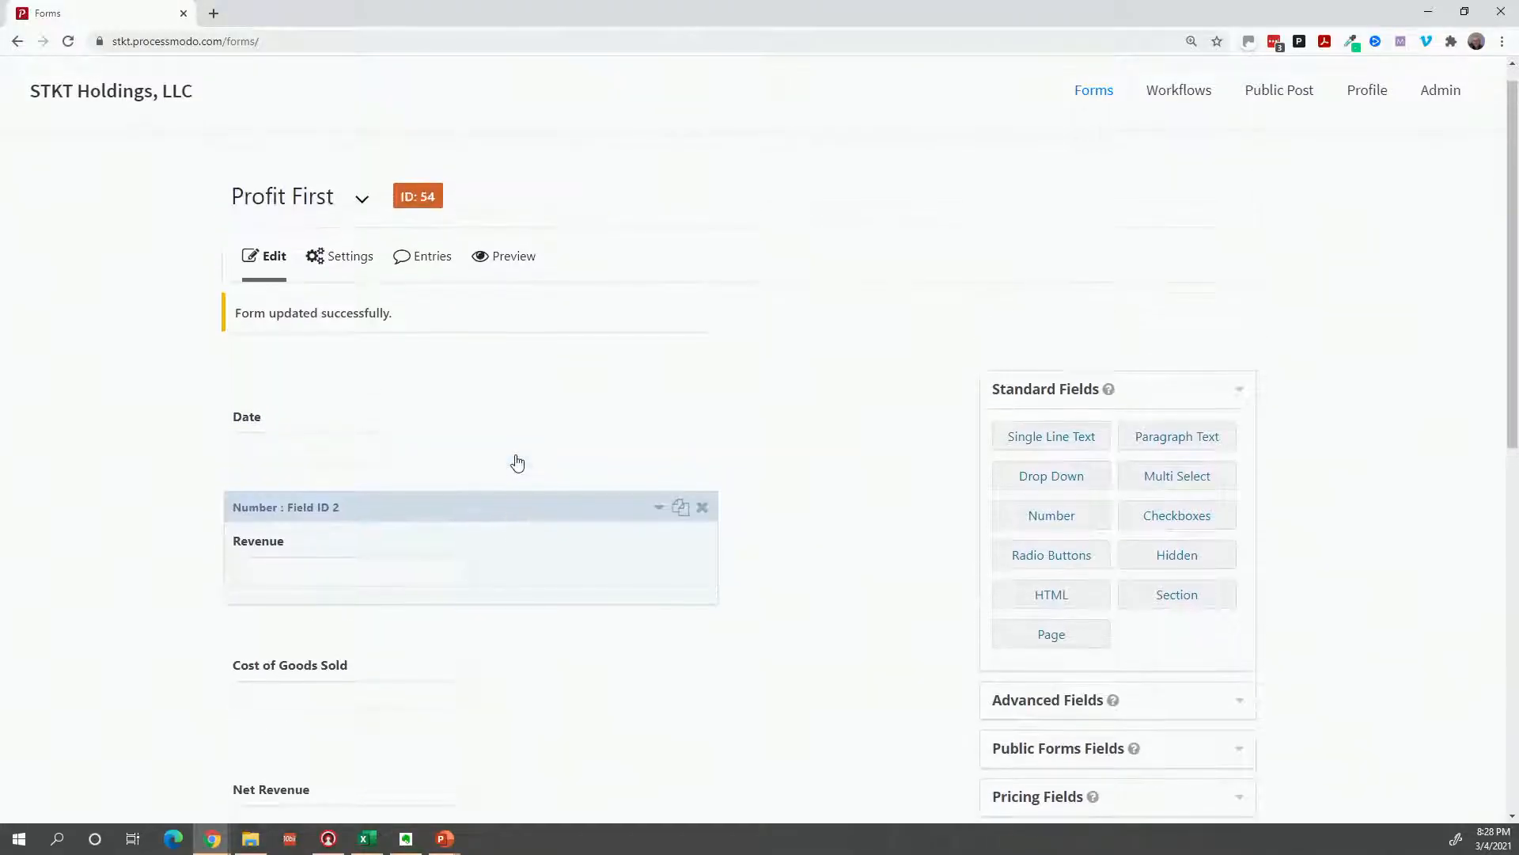
Open the Cost of Goods Sold field's general settings and enable calculation for it
{"action": "scroll", "coordinate": [516, 463], "scroll_direction": "down", "scroll_amount": 1}
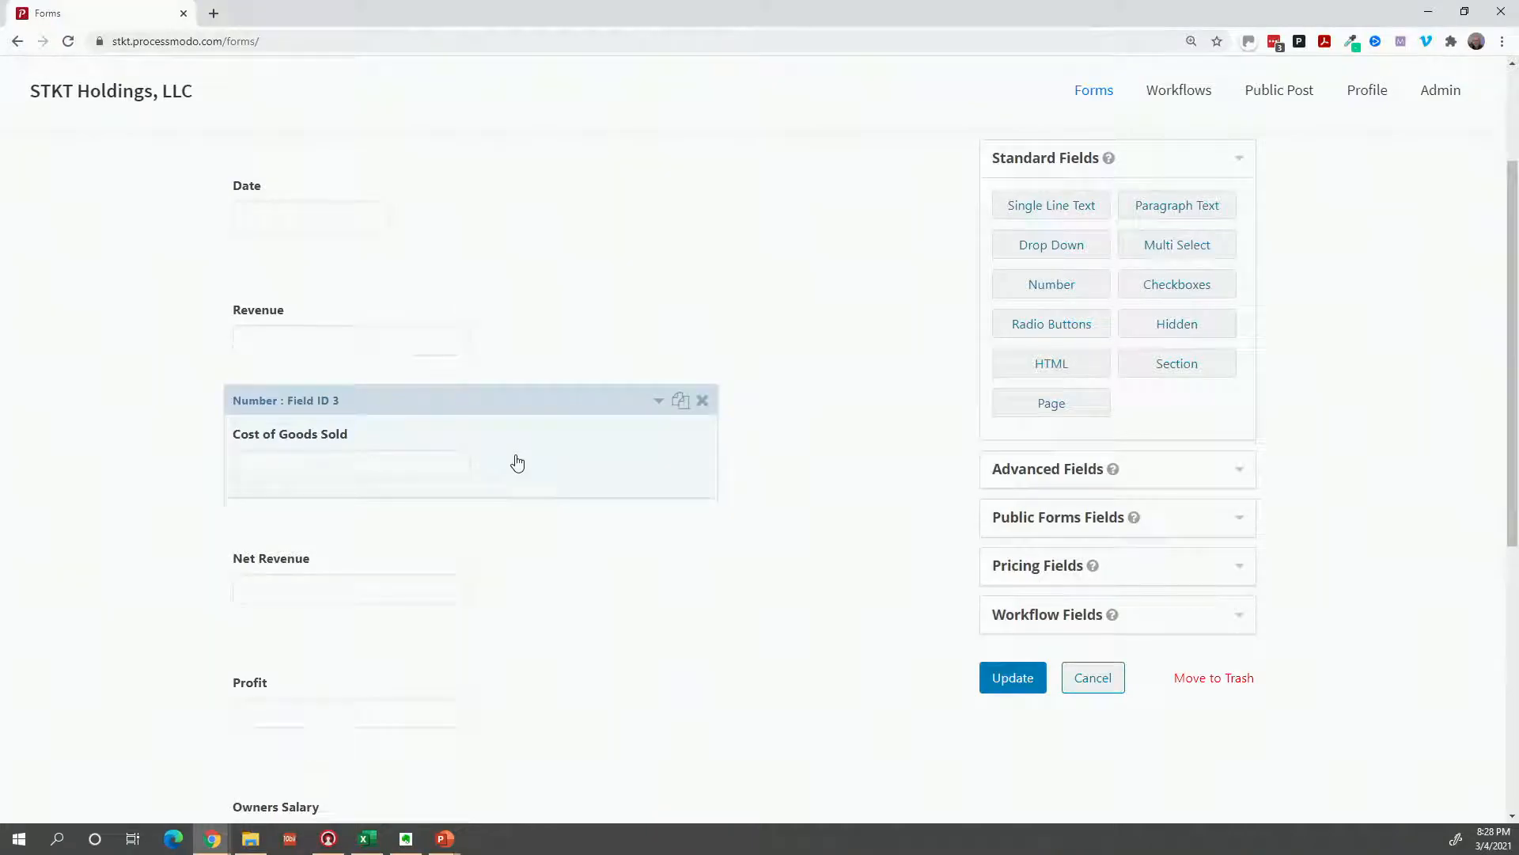
{"action": "left_click", "coordinate": [528, 451]}
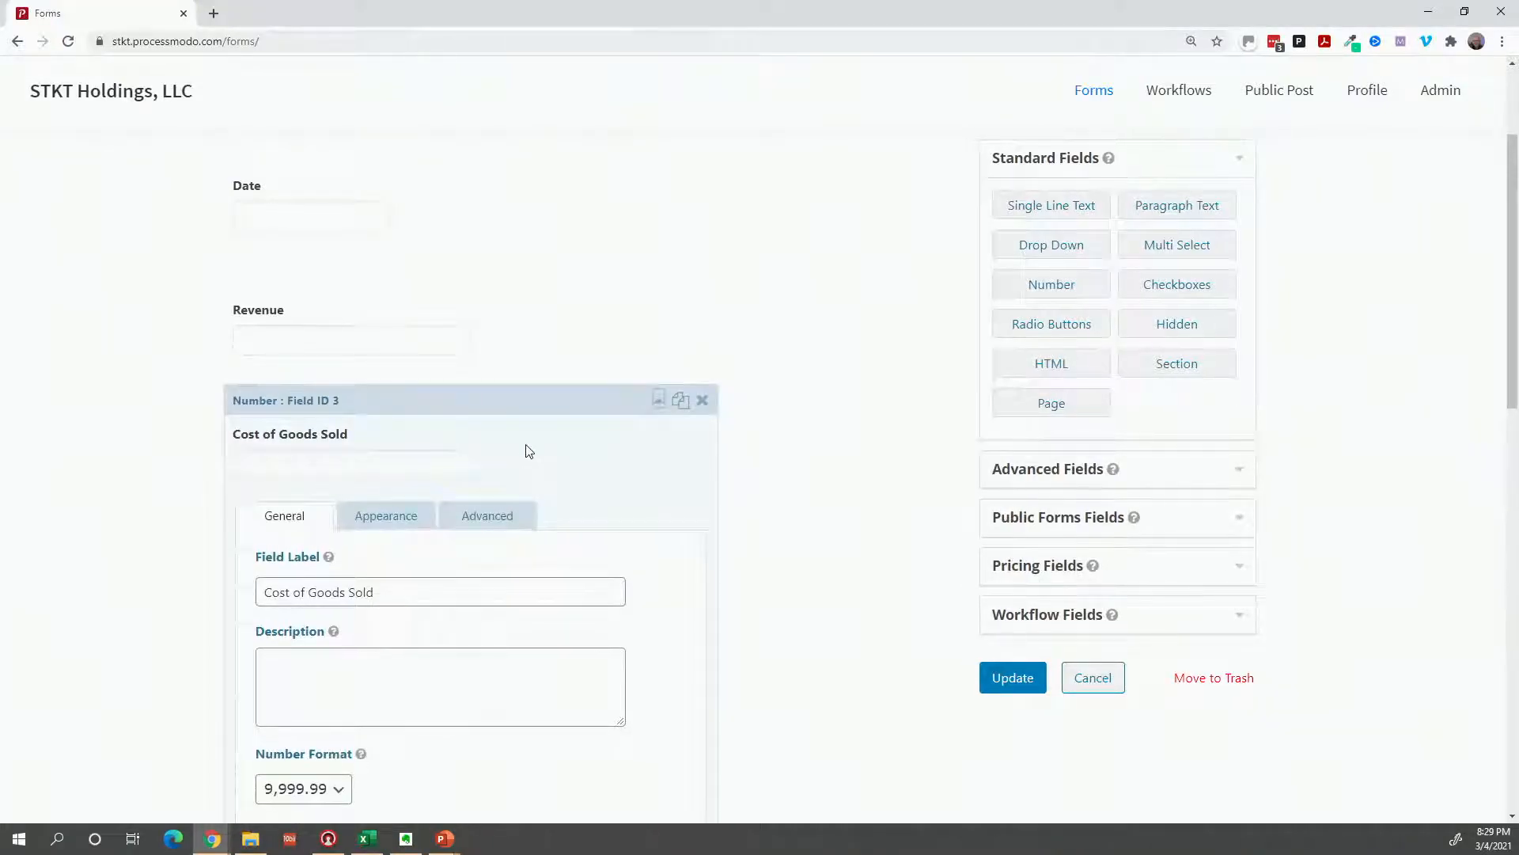
{"action": "scroll", "coordinate": [526, 451], "scroll_direction": "down", "scroll_amount": 4}
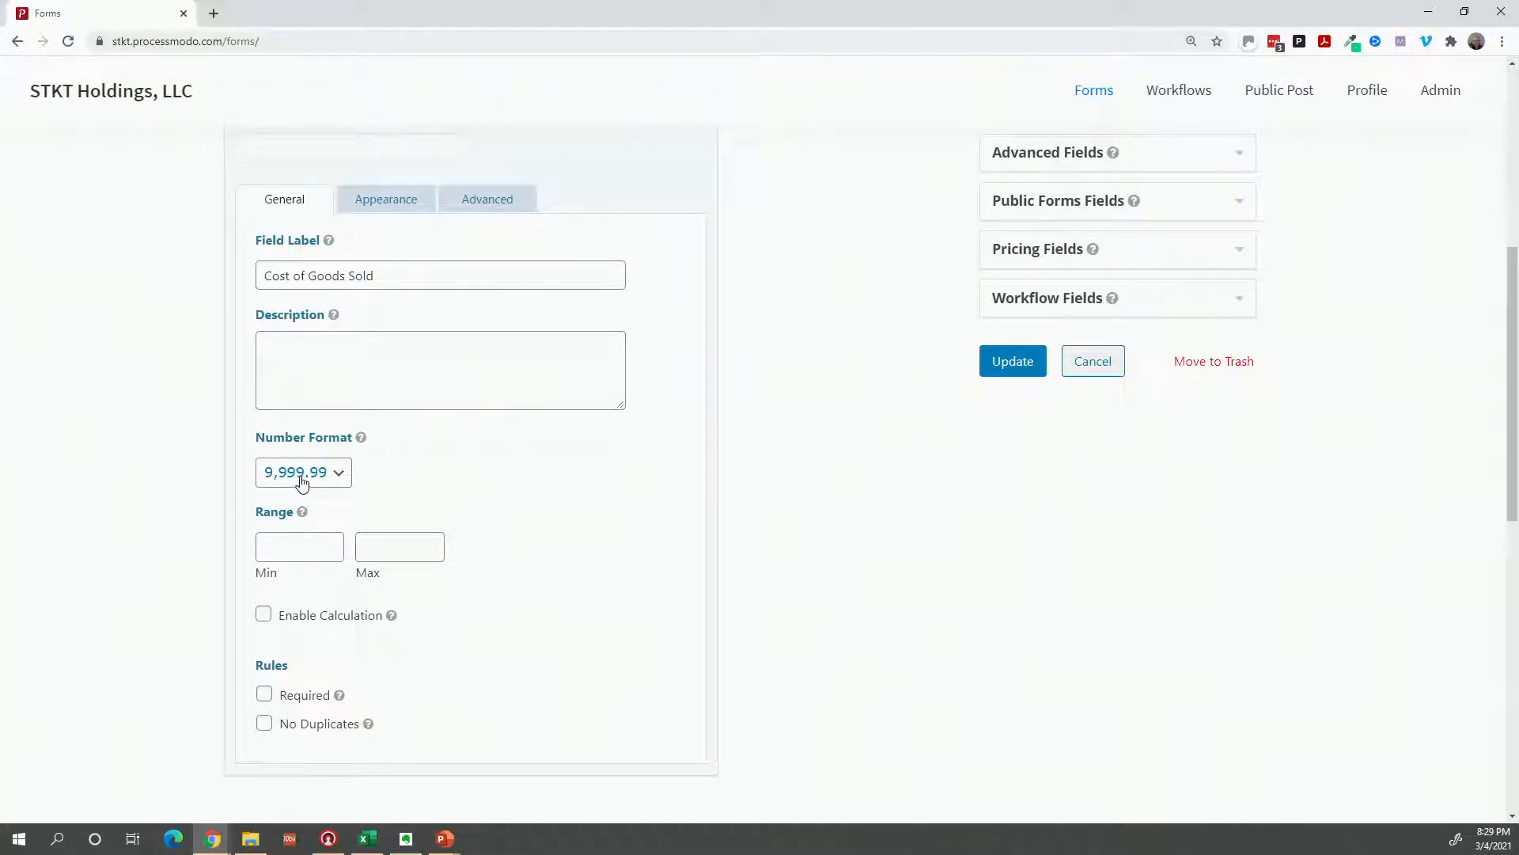
{"action": "left_click", "coordinate": [264, 617]}
{"action": "left_click", "coordinate": [285, 609]}
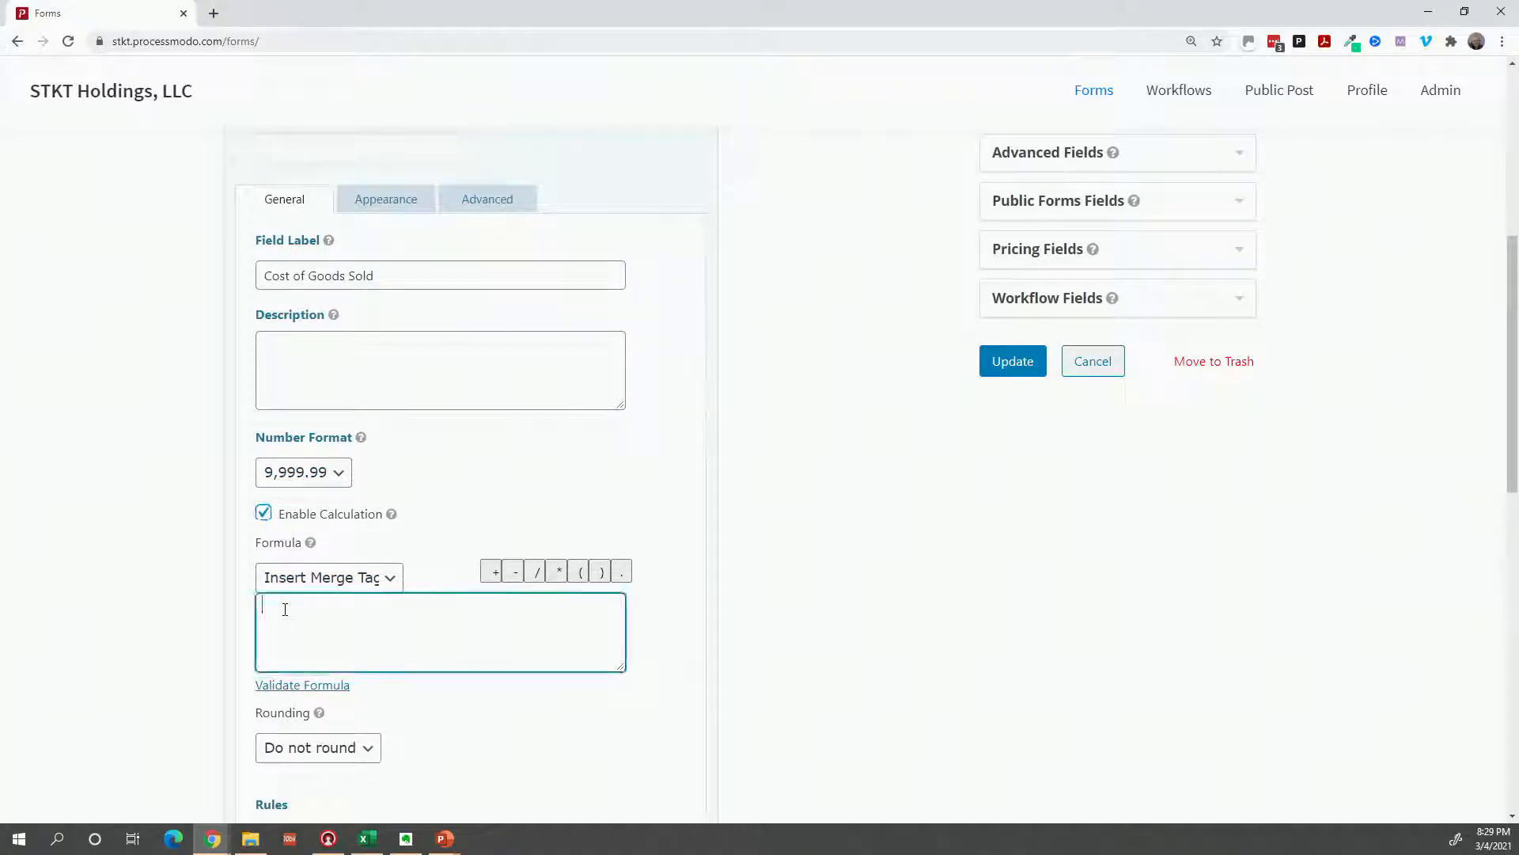
Set the Cost of Goods Sold formula to {Revenue:2}*.3 by inserting the Revenue merge tag and the multiplier, and check the rounding options
{"action": "left_click", "coordinate": [389, 582]}
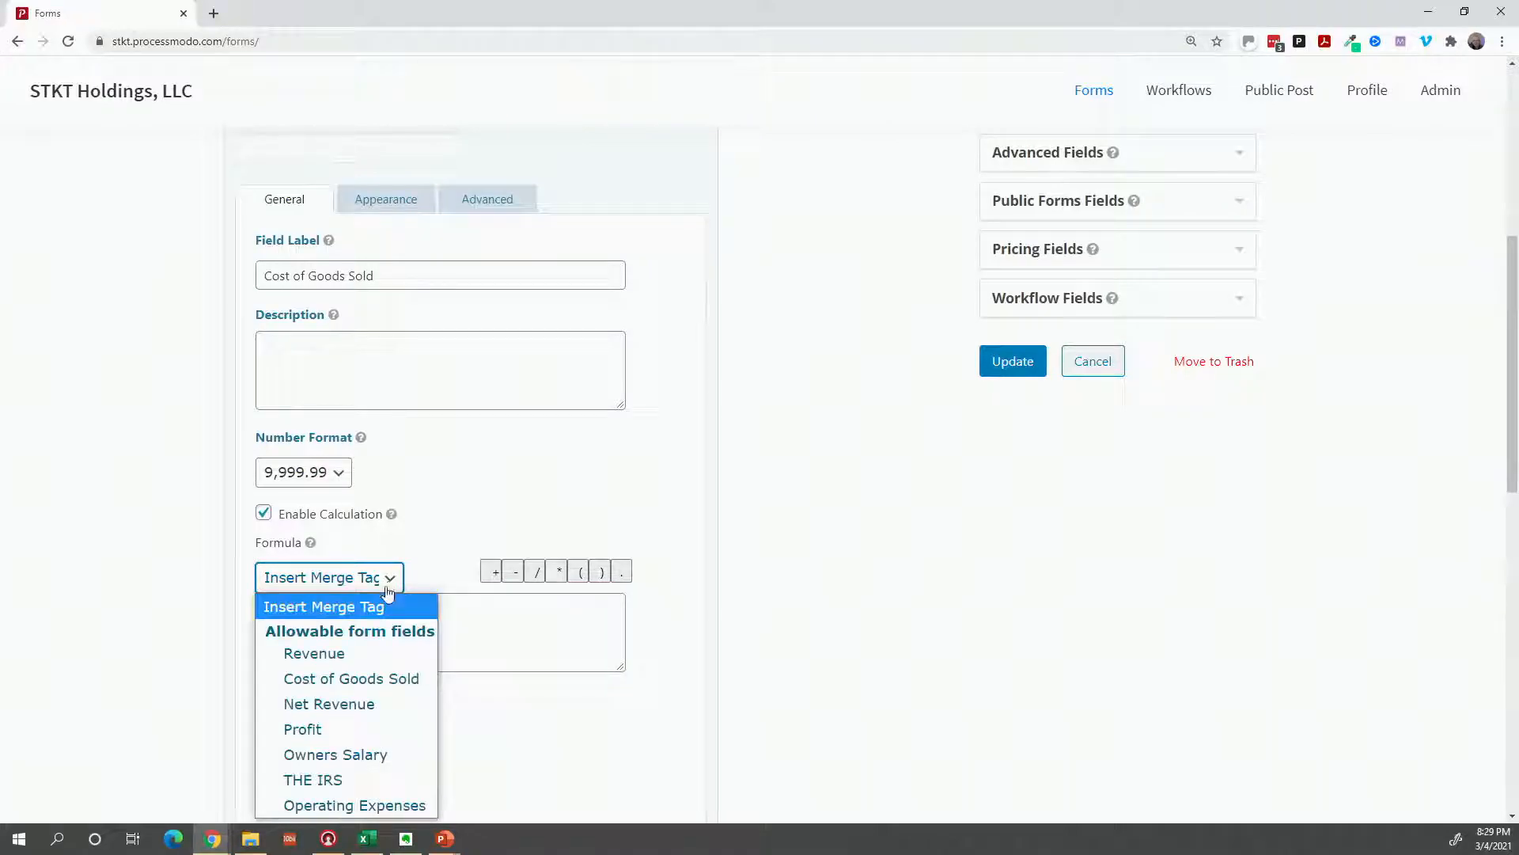
{"action": "left_click", "coordinate": [358, 652]}
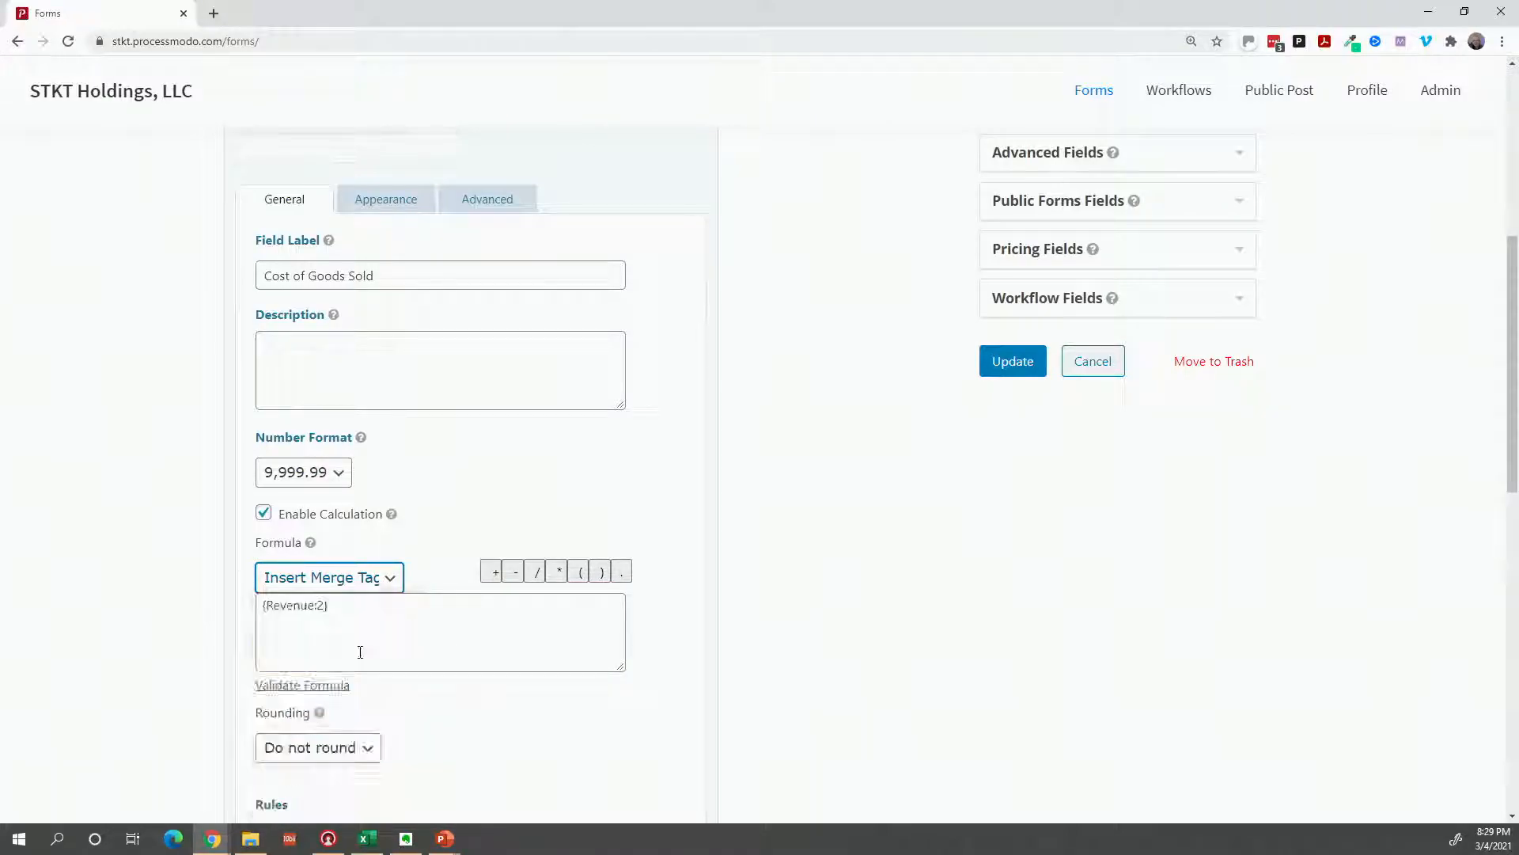
{"action": "left_click", "coordinate": [392, 610]}
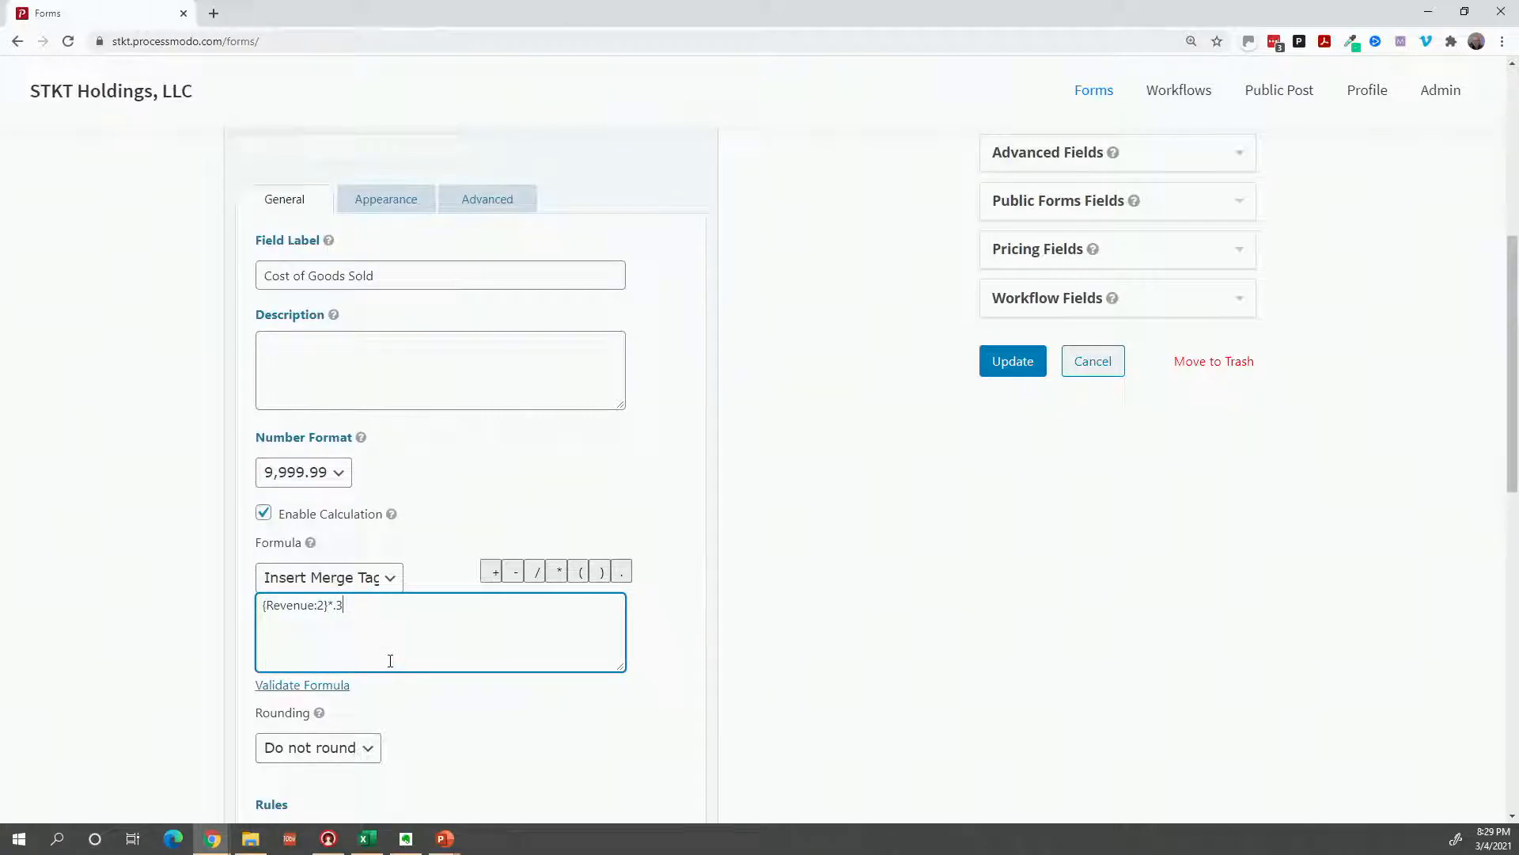
{"action": "left_click", "coordinate": [350, 747]}
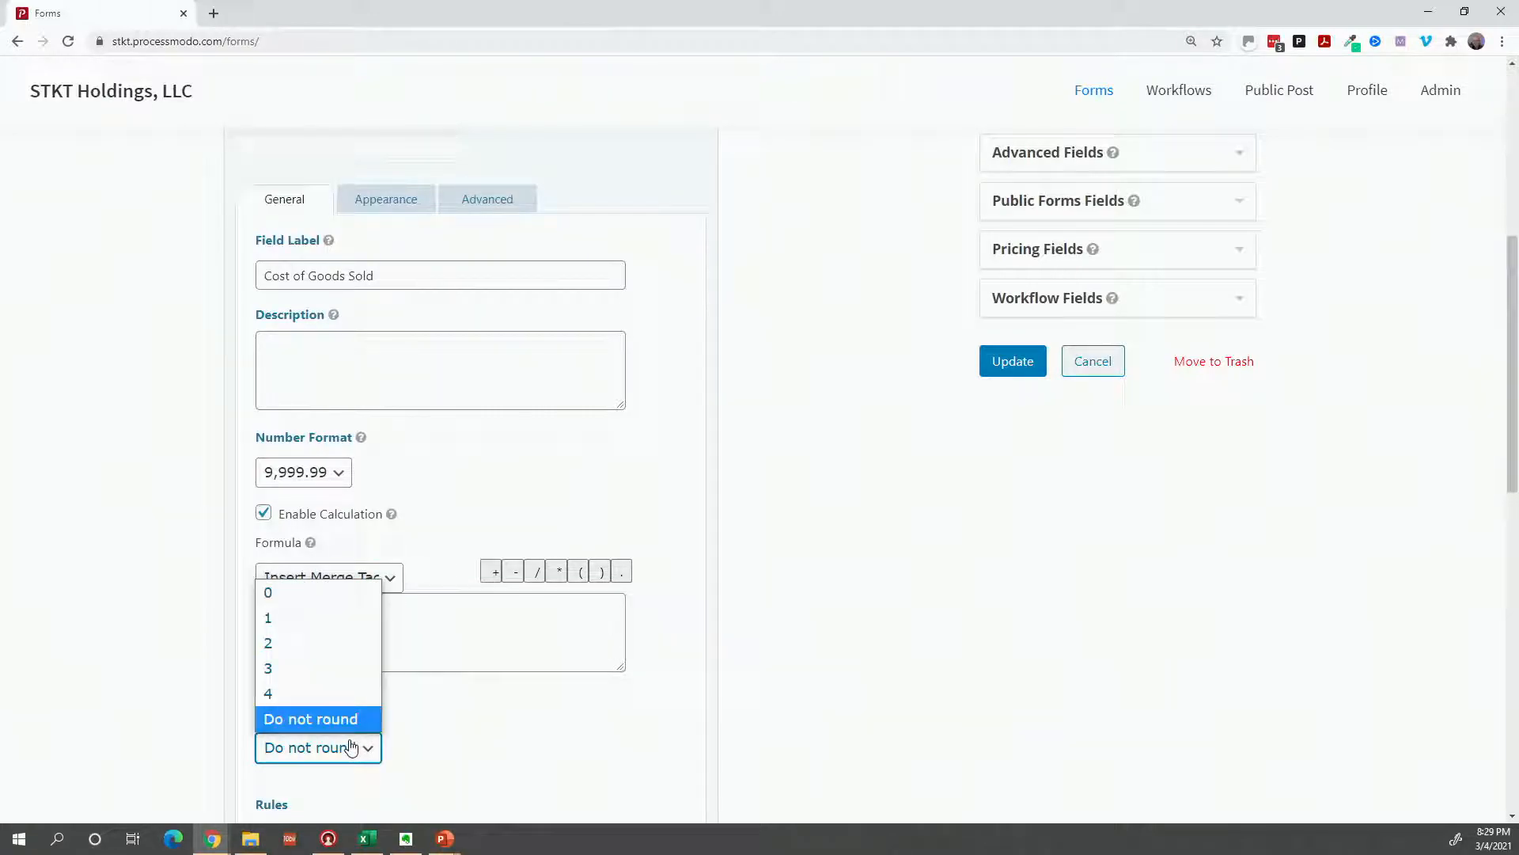
{"action": "left_click", "coordinate": [494, 729]}
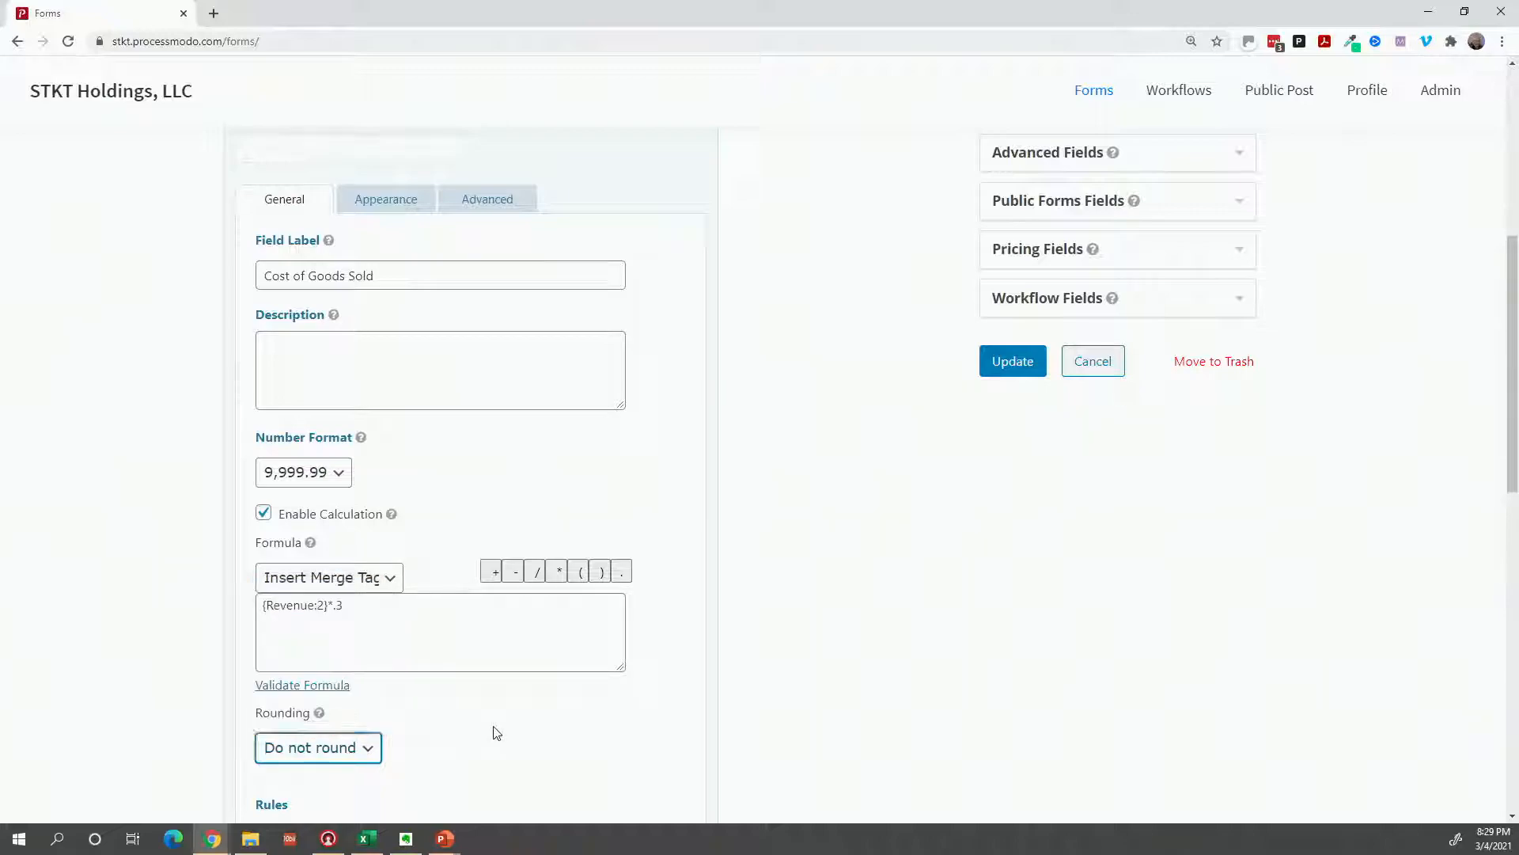
Save the form with the Cost of Goods Sold calculation by updating it
{"action": "scroll", "coordinate": [541, 713], "scroll_direction": "down", "scroll_amount": 2}
{"action": "scroll", "coordinate": [539, 712], "scroll_direction": "up", "scroll_amount": 2}
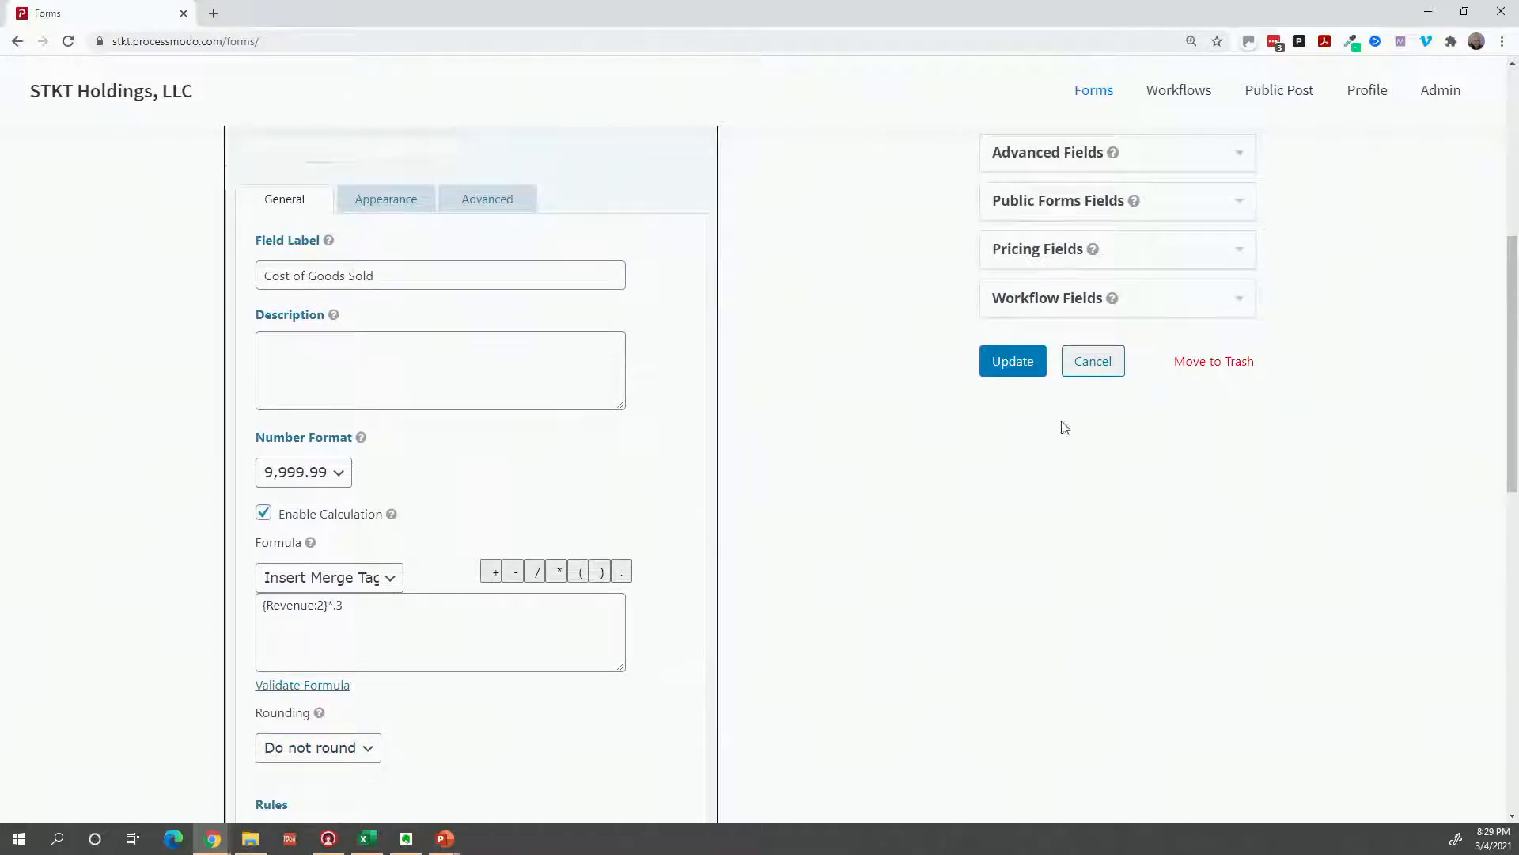
{"action": "left_click", "coordinate": [1012, 364]}
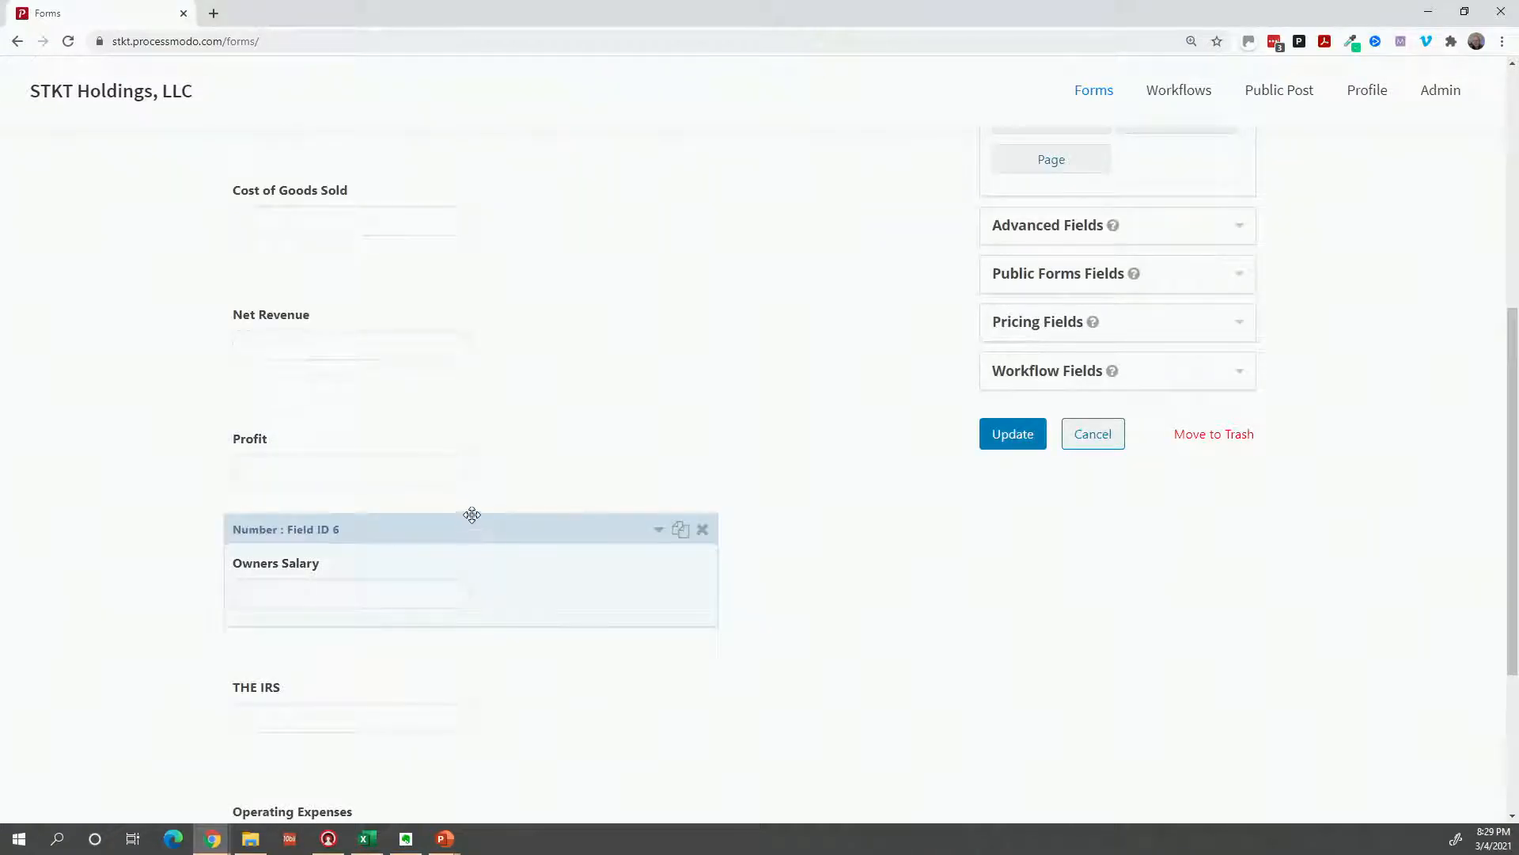
Open the Net Revenue field's general settings and enable calculation for it
{"action": "scroll", "coordinate": [471, 515], "scroll_direction": "up", "scroll_amount": 2}
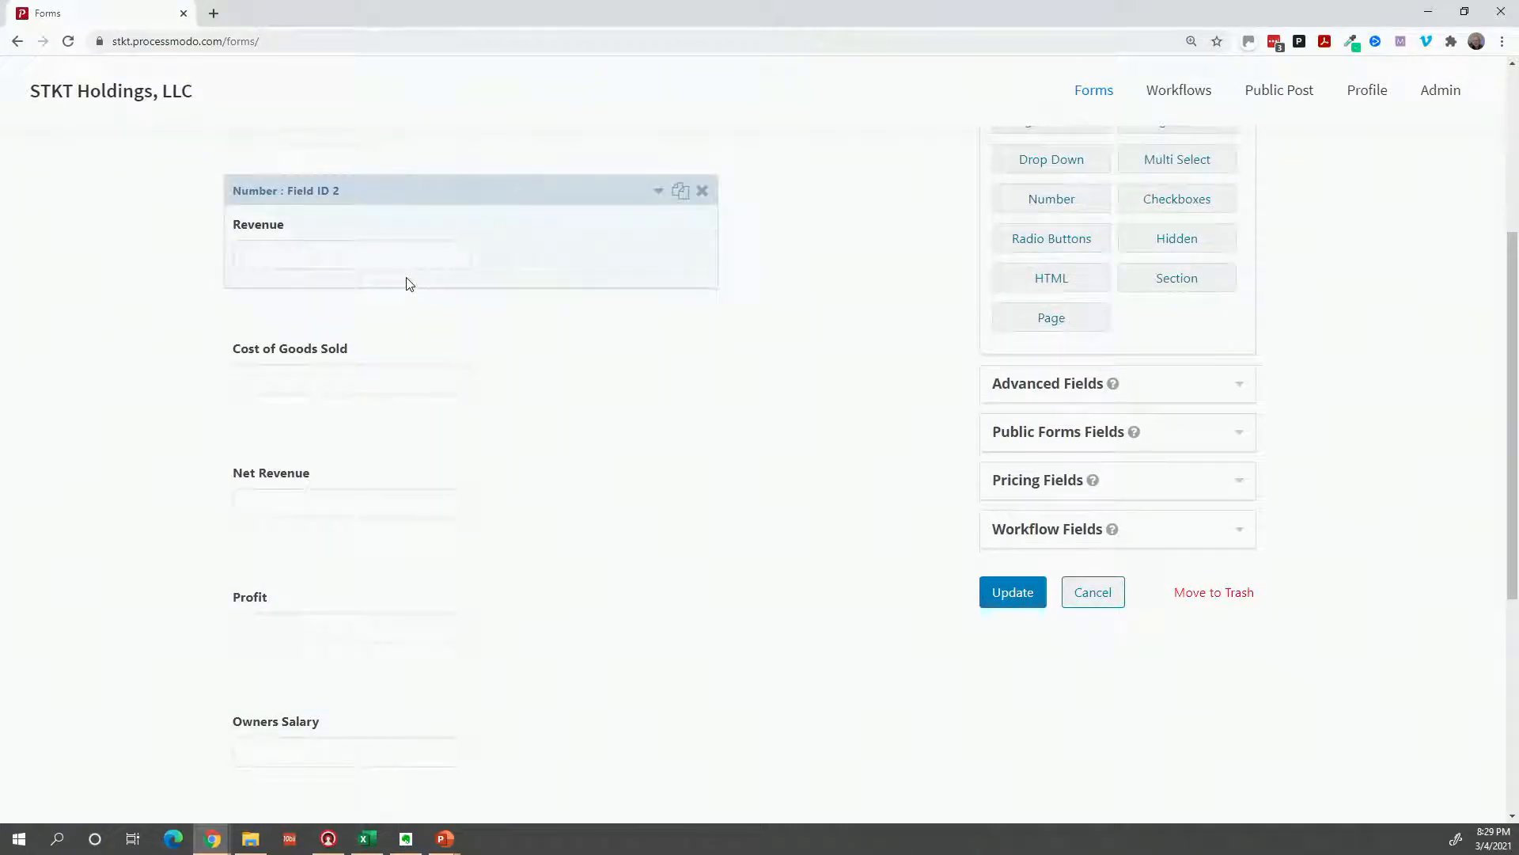
{"action": "scroll", "coordinate": [432, 309], "scroll_direction": "down", "scroll_amount": 1}
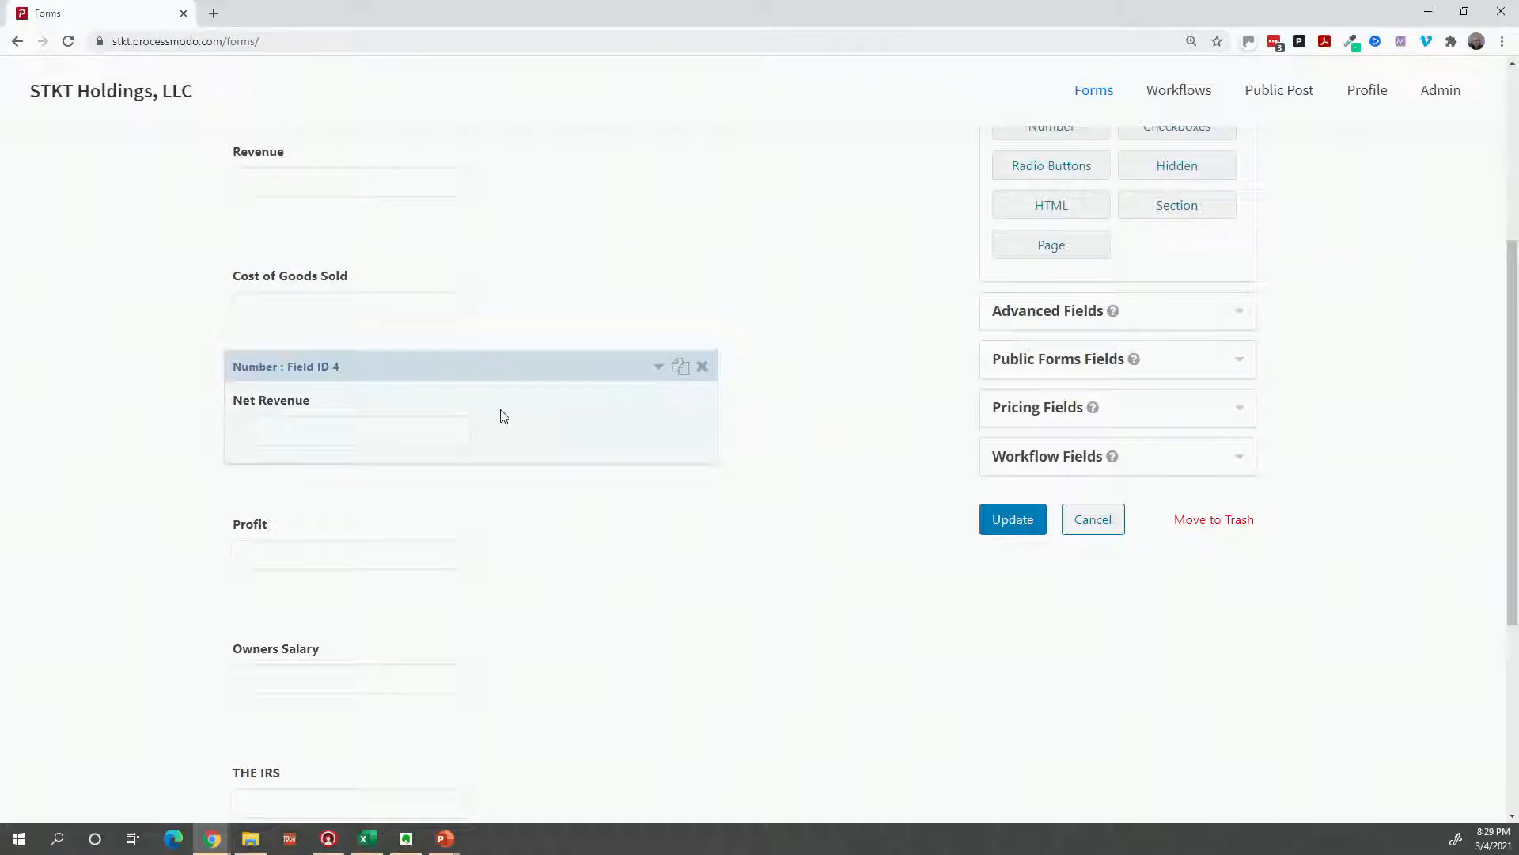
{"action": "left_click", "coordinate": [504, 417]}
{"action": "scroll", "coordinate": [498, 414], "scroll_direction": "down", "scroll_amount": 3}
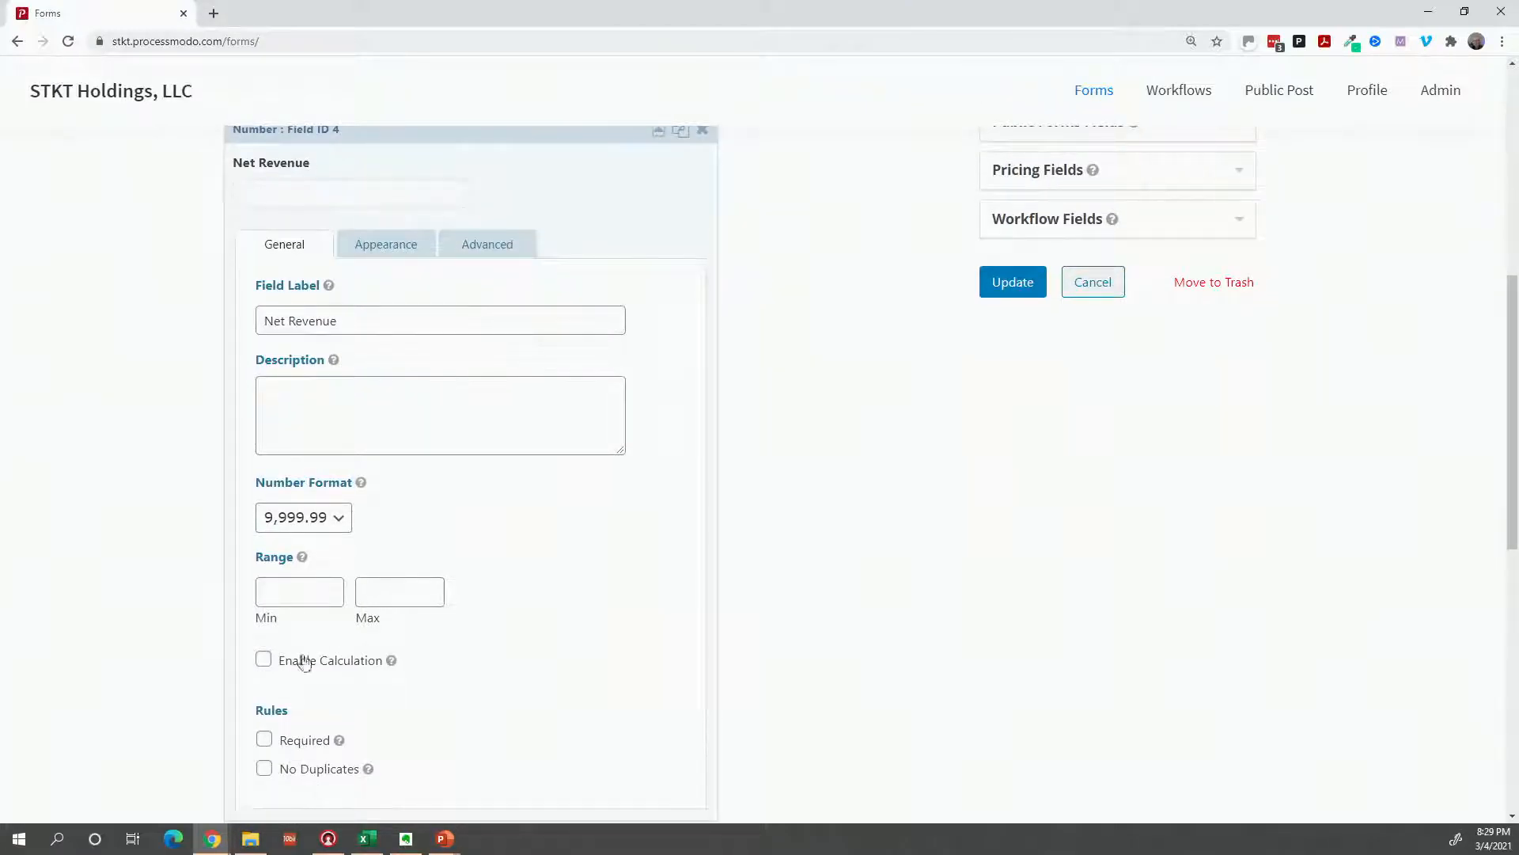
{"action": "left_click", "coordinate": [266, 661]}
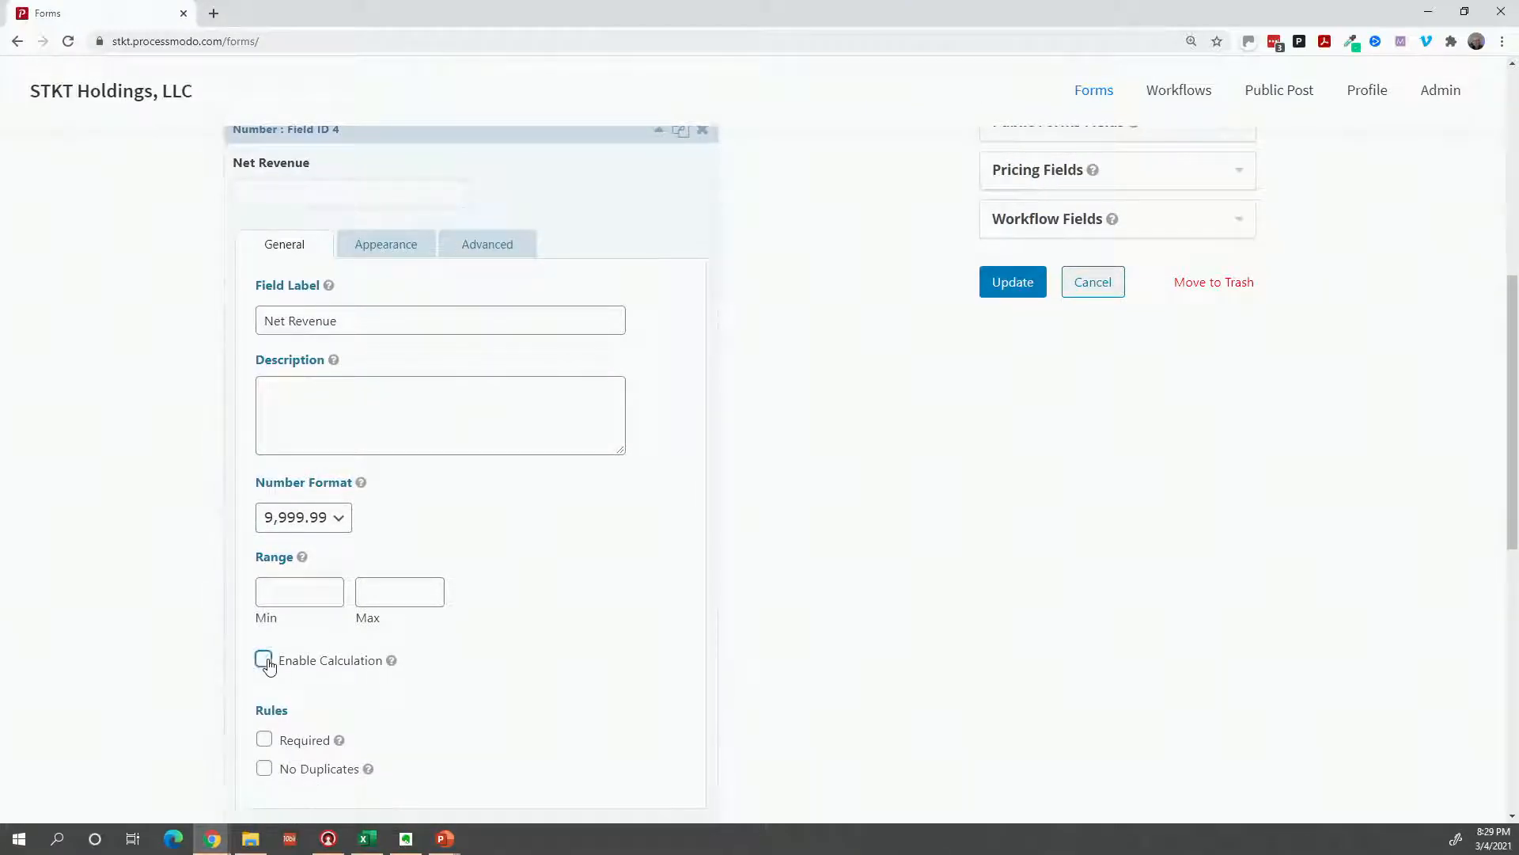
Set the Net Revenue formula to {Revenue:2}-{Cost of Goods Sold:3} using merge tags, and update the form
{"action": "left_click", "coordinate": [313, 624]}
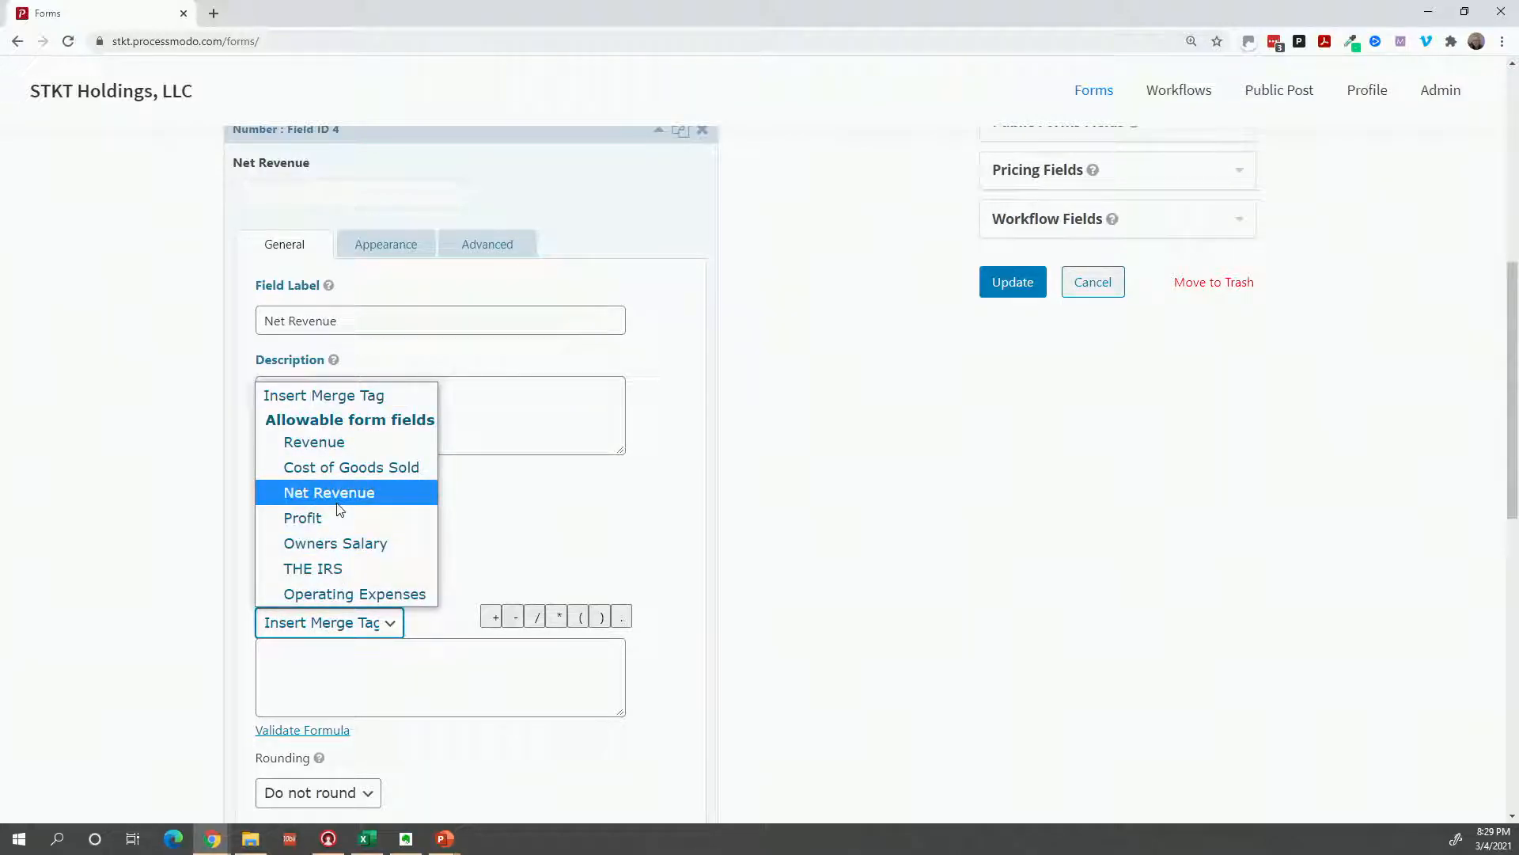
{"action": "left_click", "coordinate": [332, 449]}
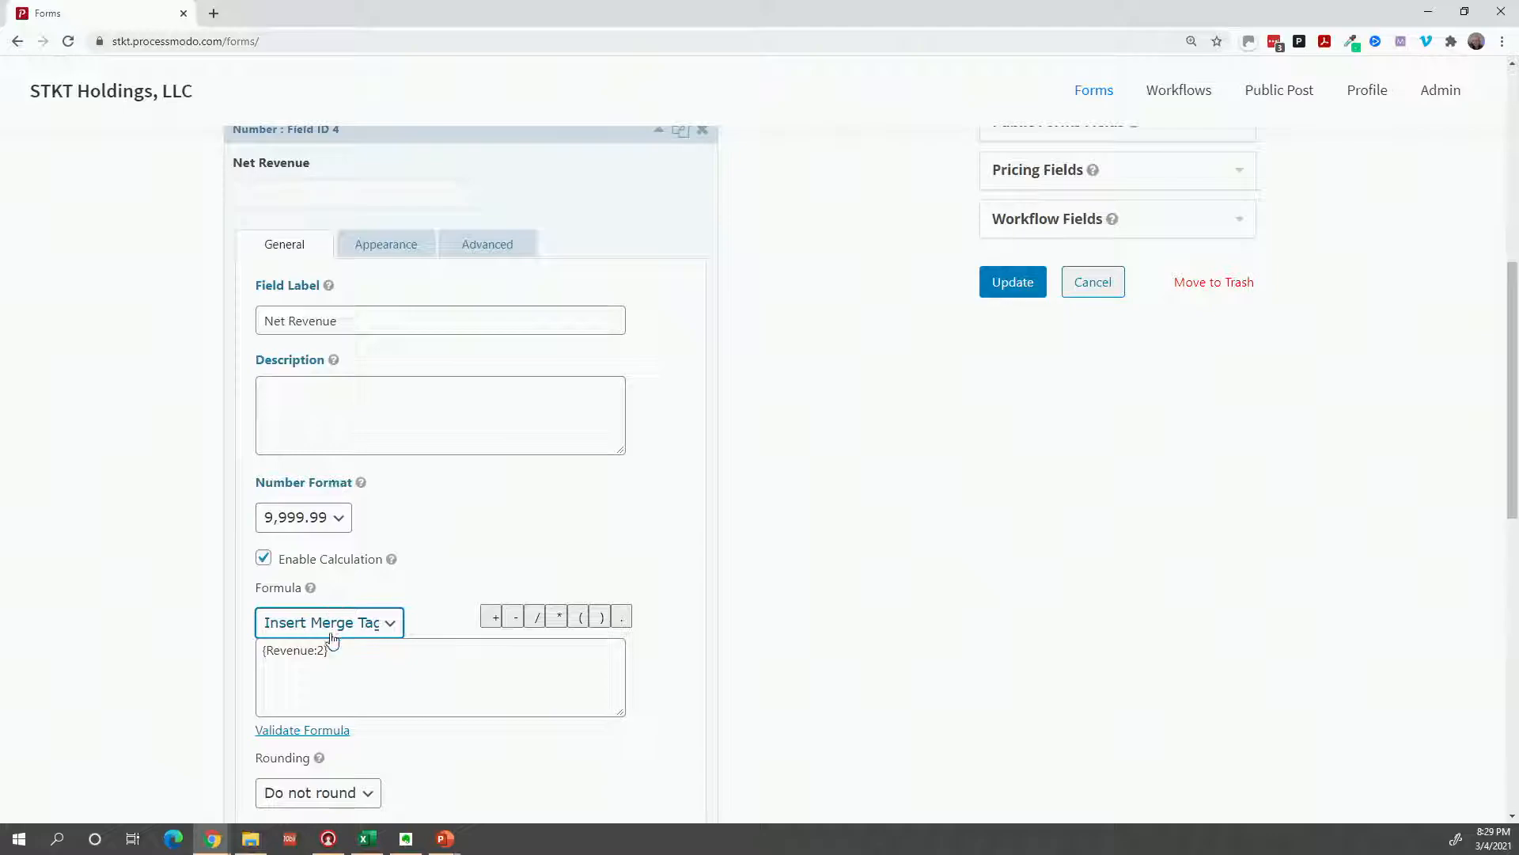
{"action": "left_click", "coordinate": [347, 649]}
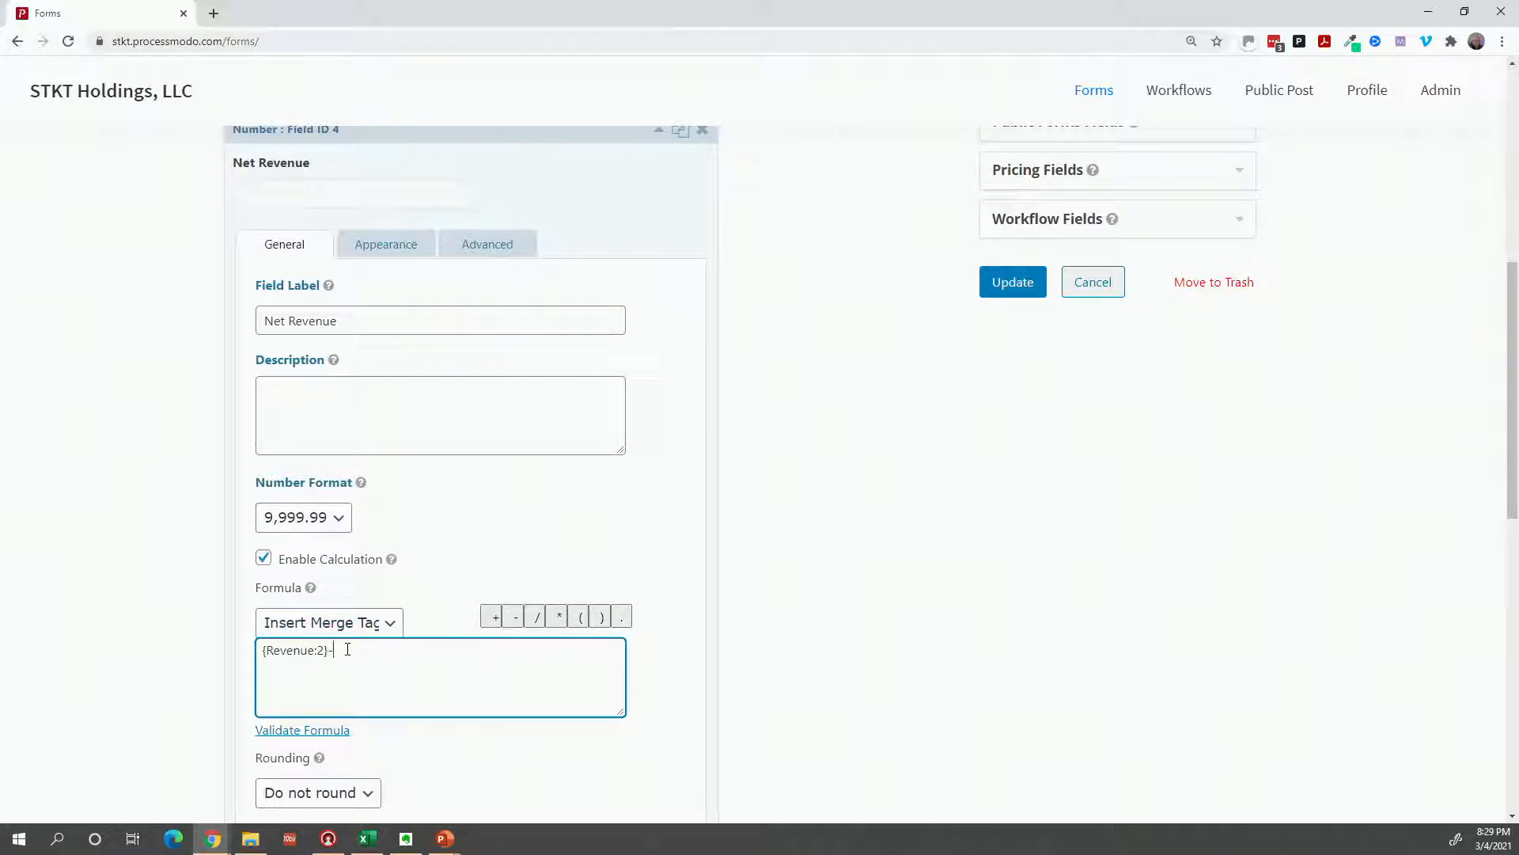
{"action": "left_click", "coordinate": [366, 625]}
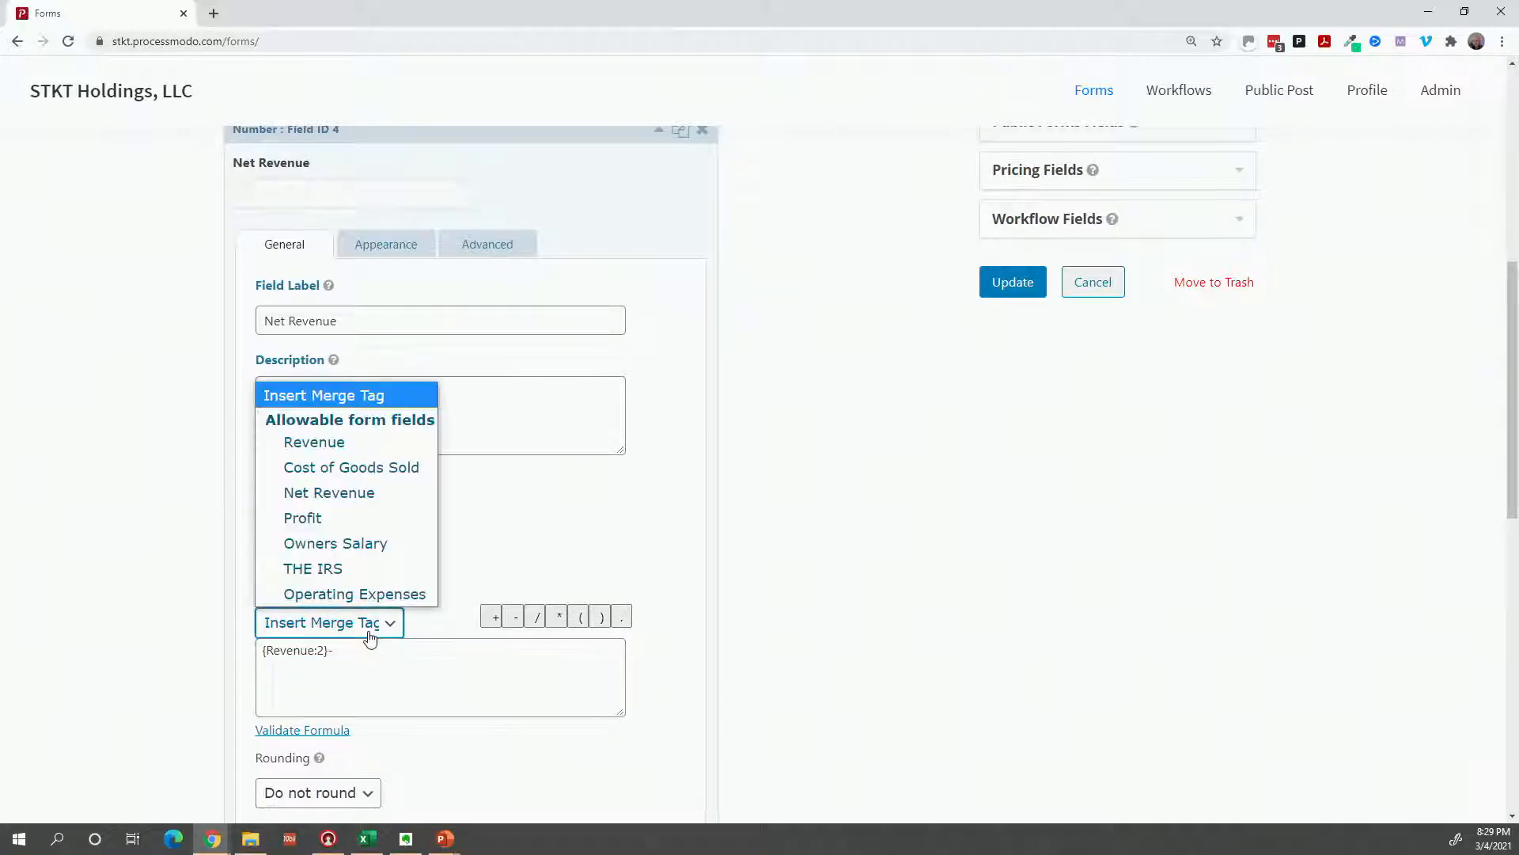
{"action": "left_click", "coordinate": [357, 473]}
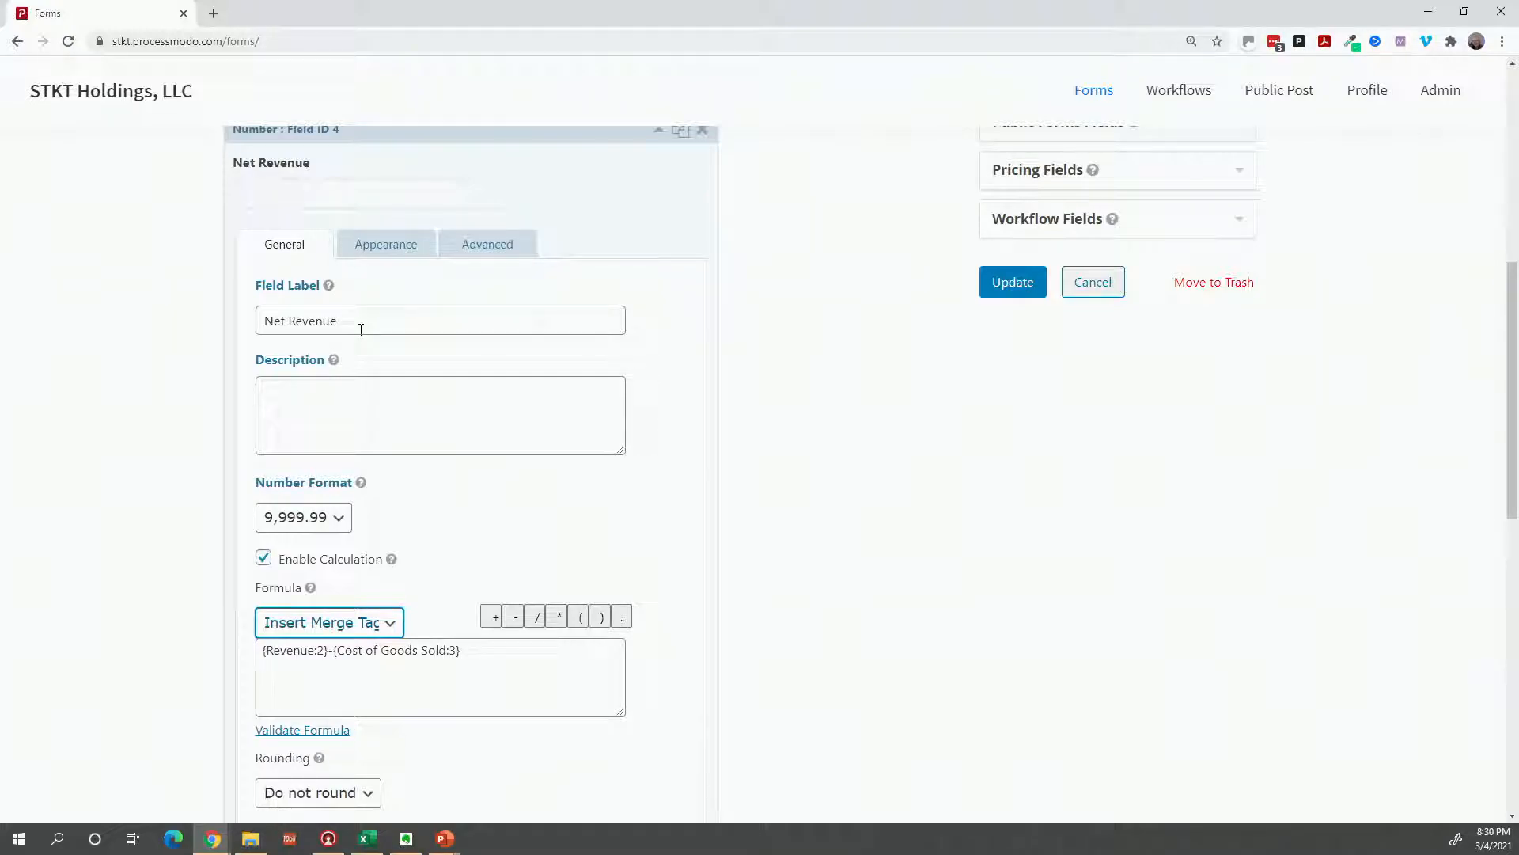
{"action": "left_click", "coordinate": [1013, 283]}
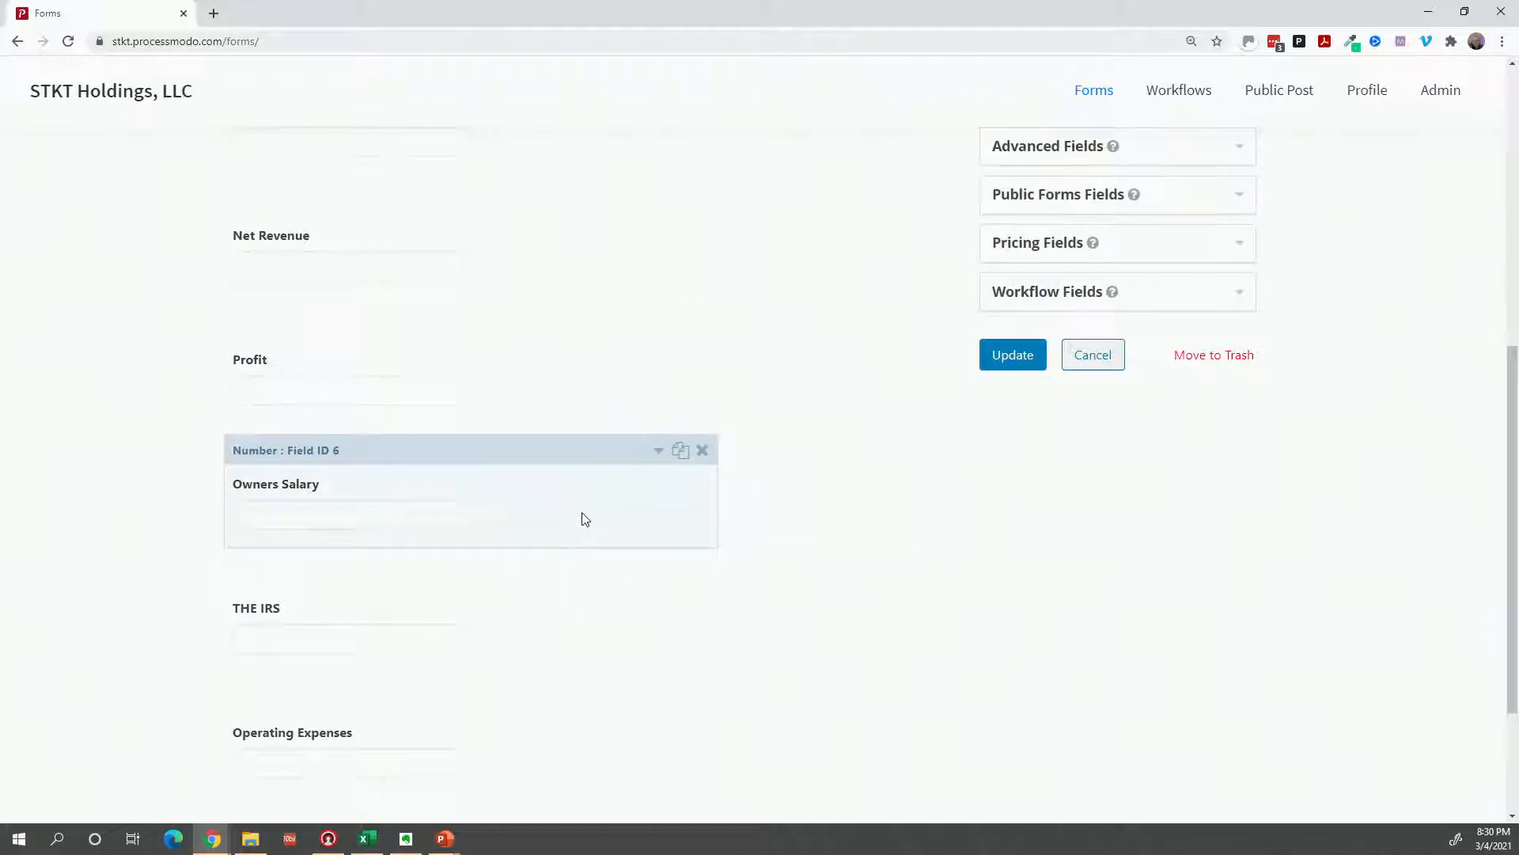
Enable calculation for the Profit field, build its formula as the Net Revenue merge tag times the profit share, and update the form
{"action": "left_click", "coordinate": [603, 383]}
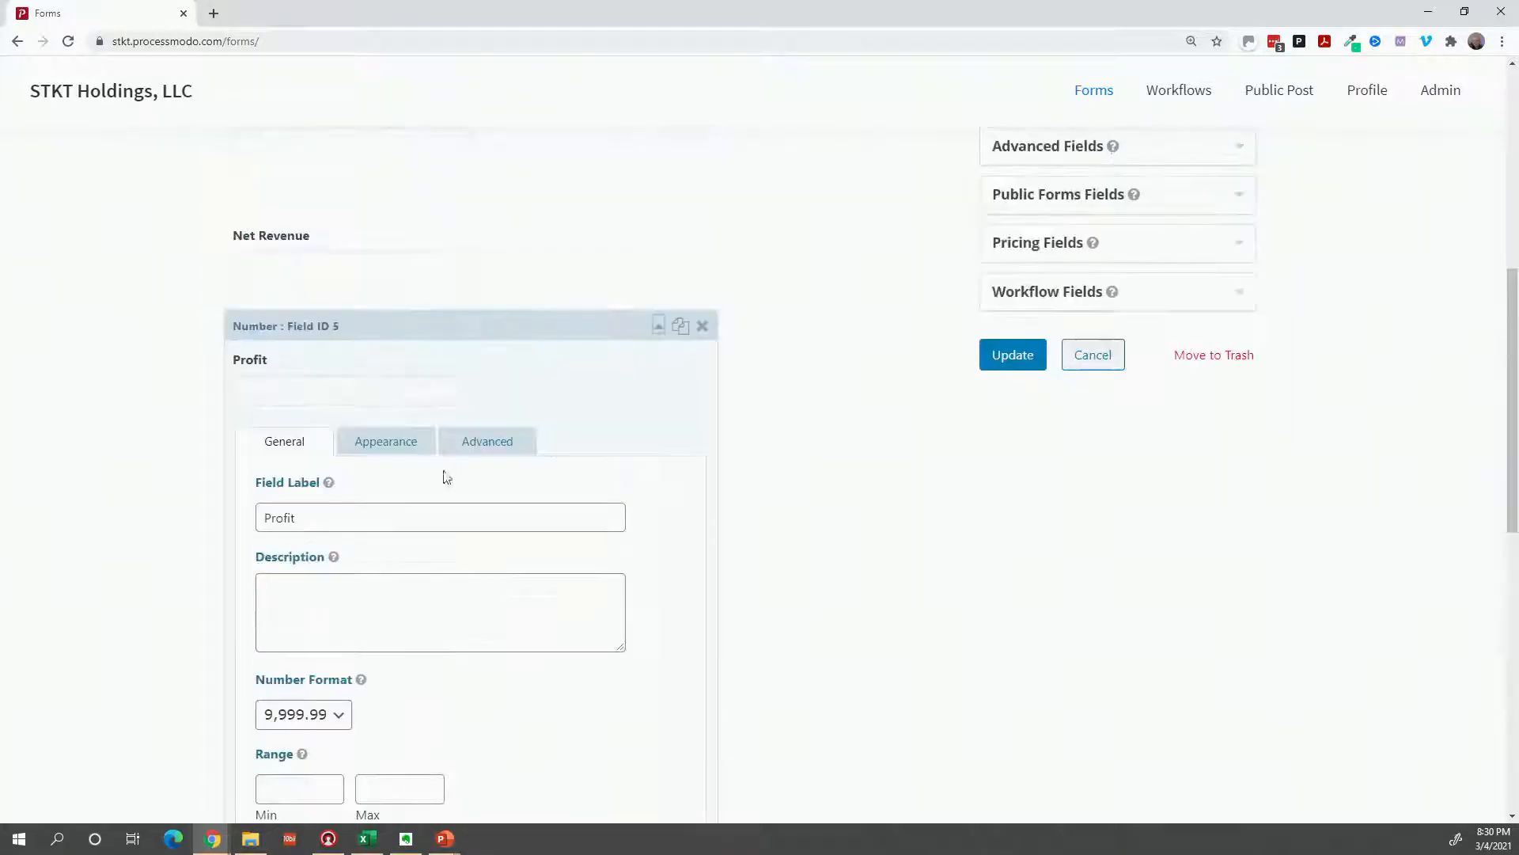
{"action": "scroll", "coordinate": [393, 519], "scroll_direction": "down", "scroll_amount": 4}
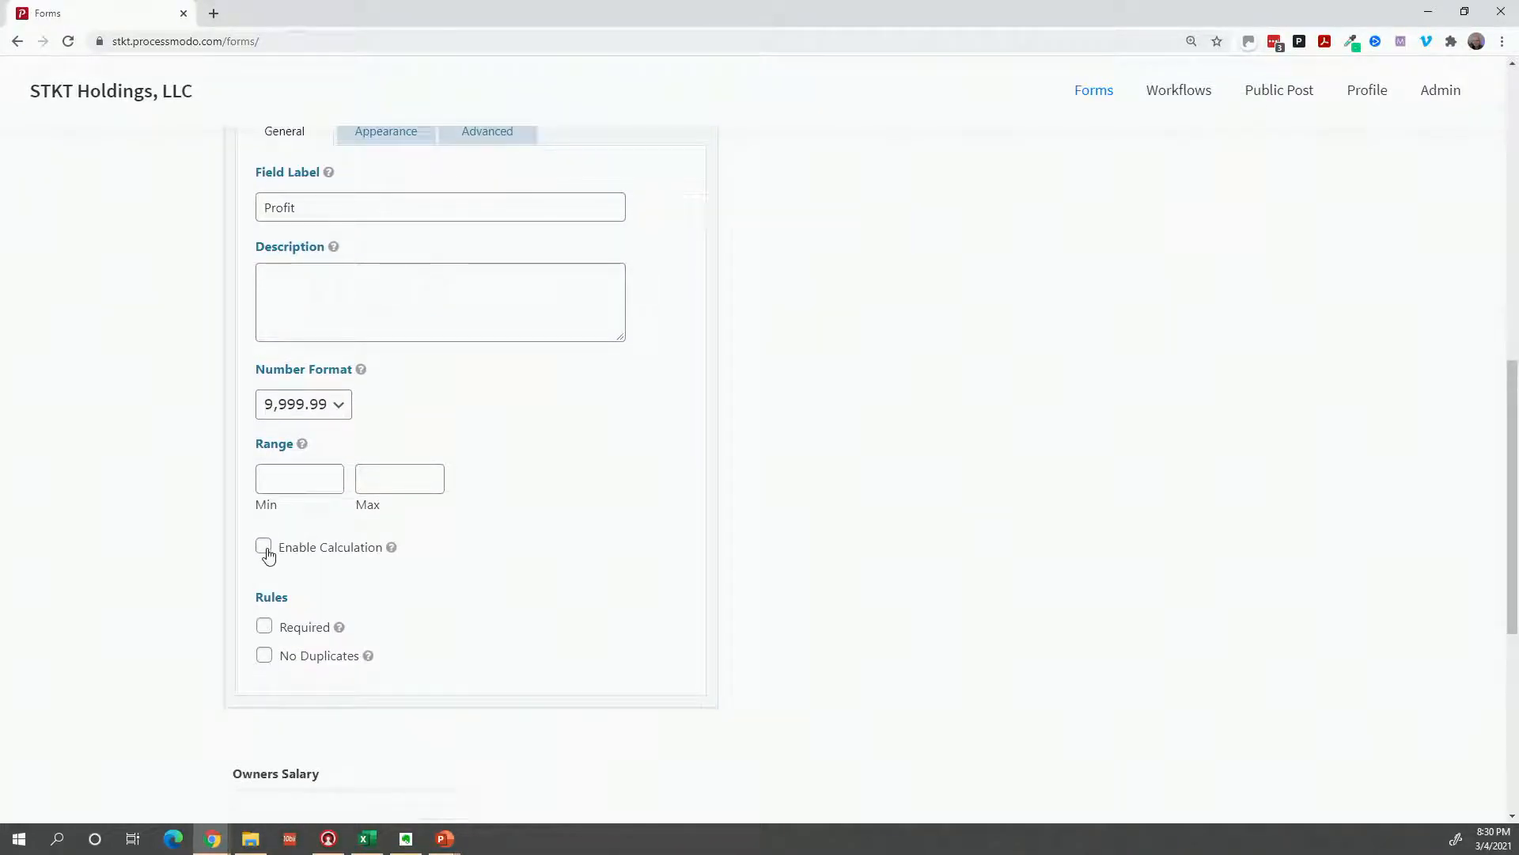
{"action": "left_click", "coordinate": [264, 547]}
{"action": "left_click", "coordinate": [324, 510]}
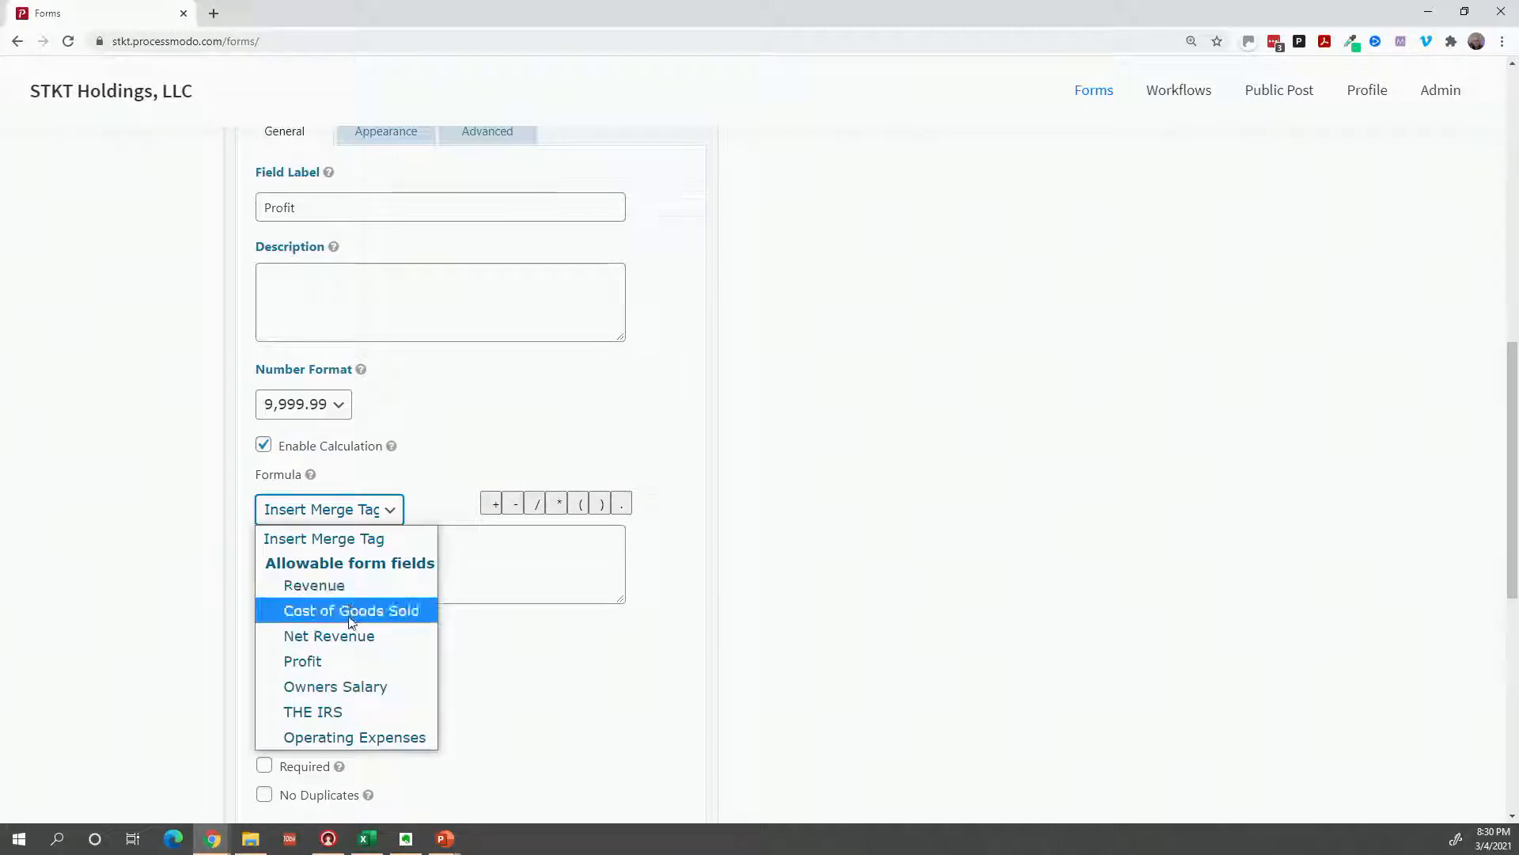
{"action": "left_click", "coordinate": [341, 635]}
{"action": "left_click", "coordinate": [396, 546]}
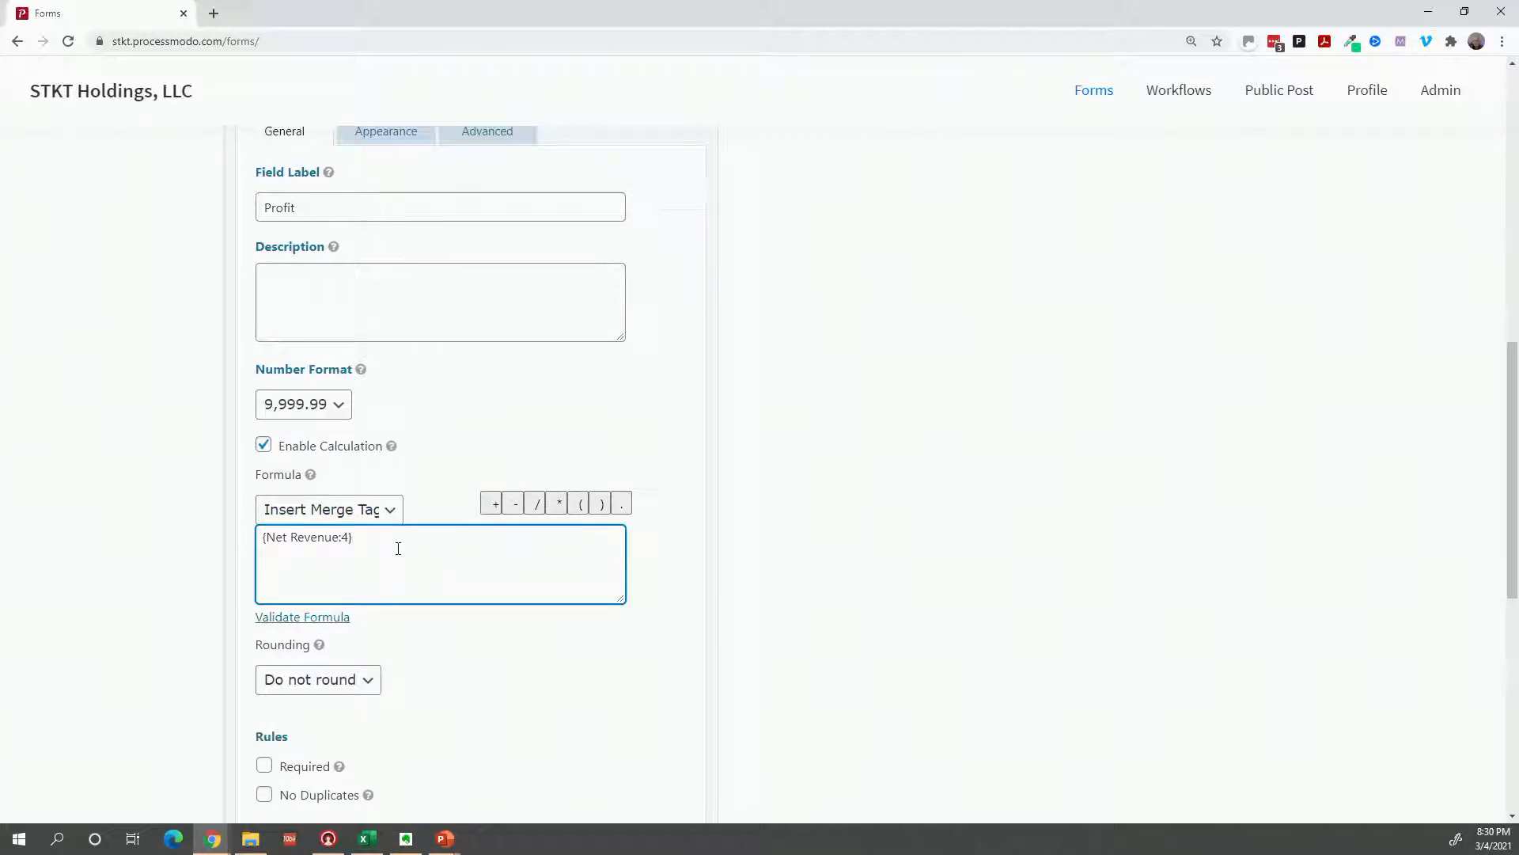
{"action": "type", "text": "*"}
{"action": "scroll", "coordinate": [674, 582], "scroll_direction": "up", "scroll_amount": 5}
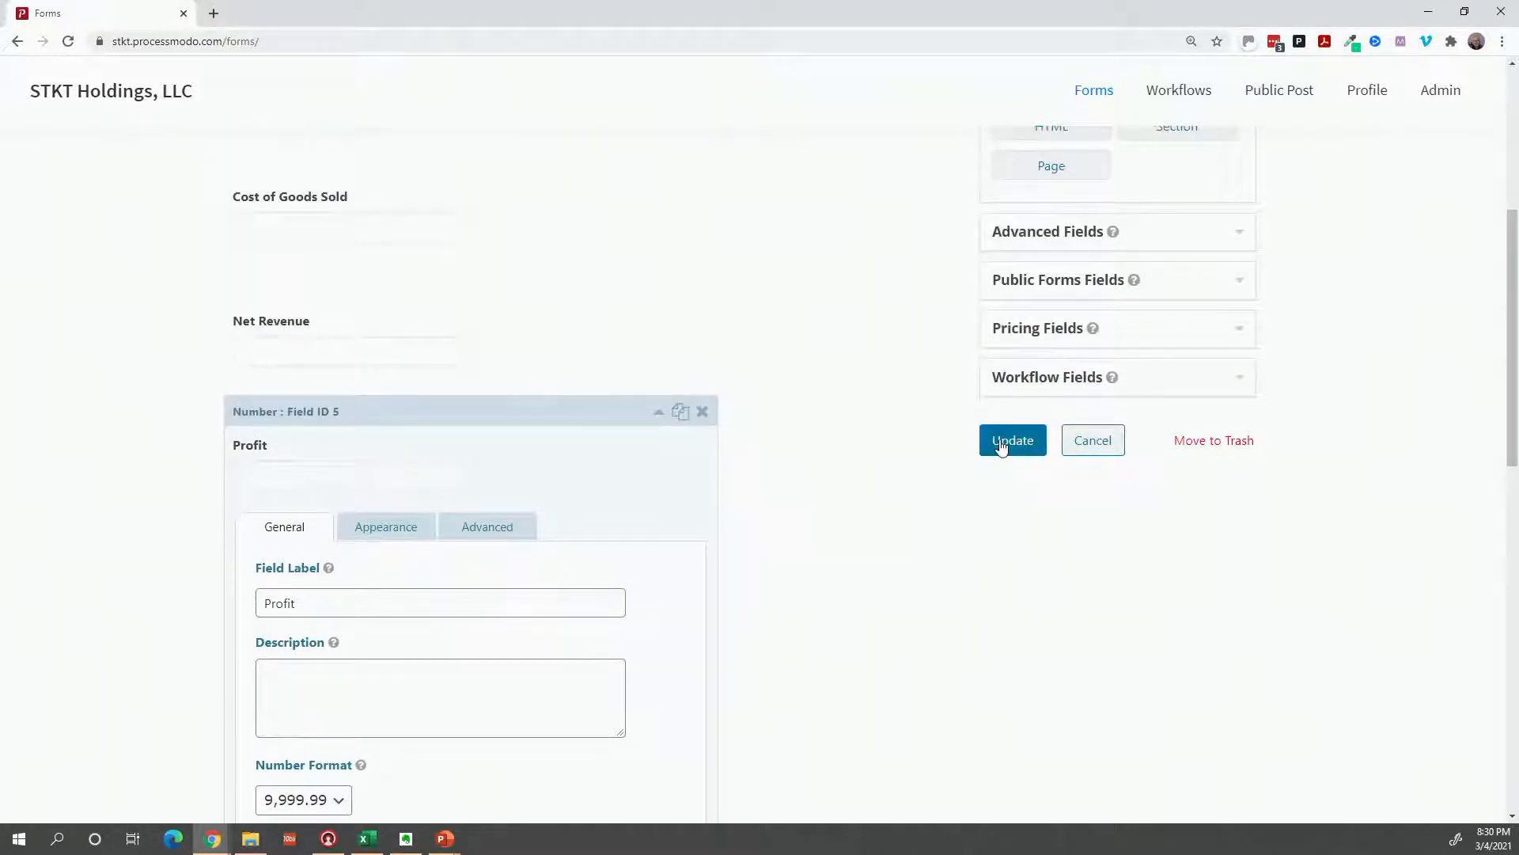
{"action": "left_click", "coordinate": [1013, 440]}
Enable calculation for the Owners Salary field and set its formula to {Net Revenue:4}*.35
{"action": "scroll", "coordinate": [509, 550], "scroll_direction": "down", "scroll_amount": 2}
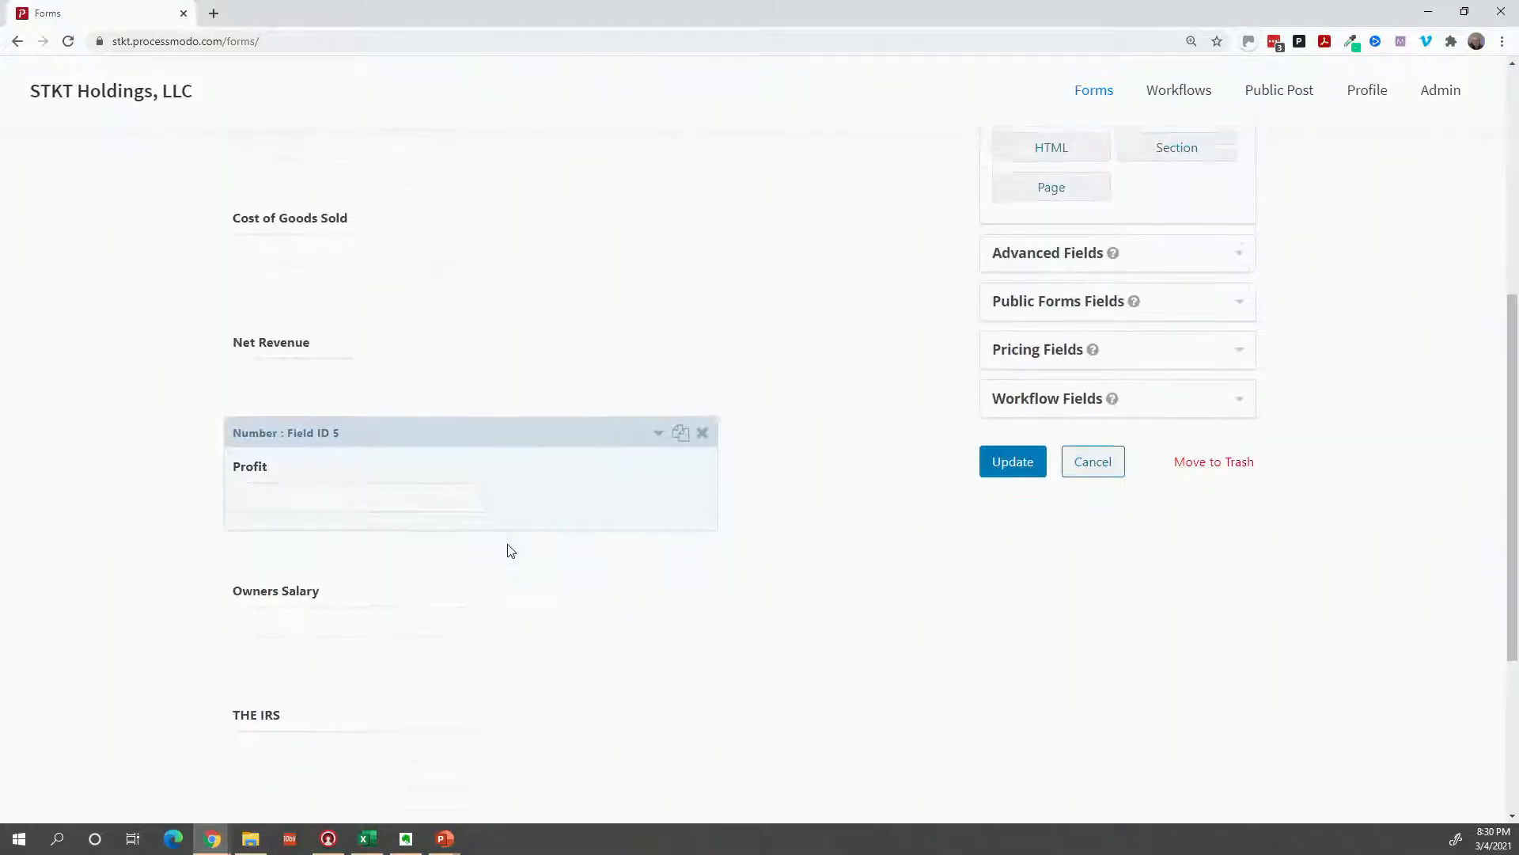
{"action": "left_click", "coordinate": [512, 538]}
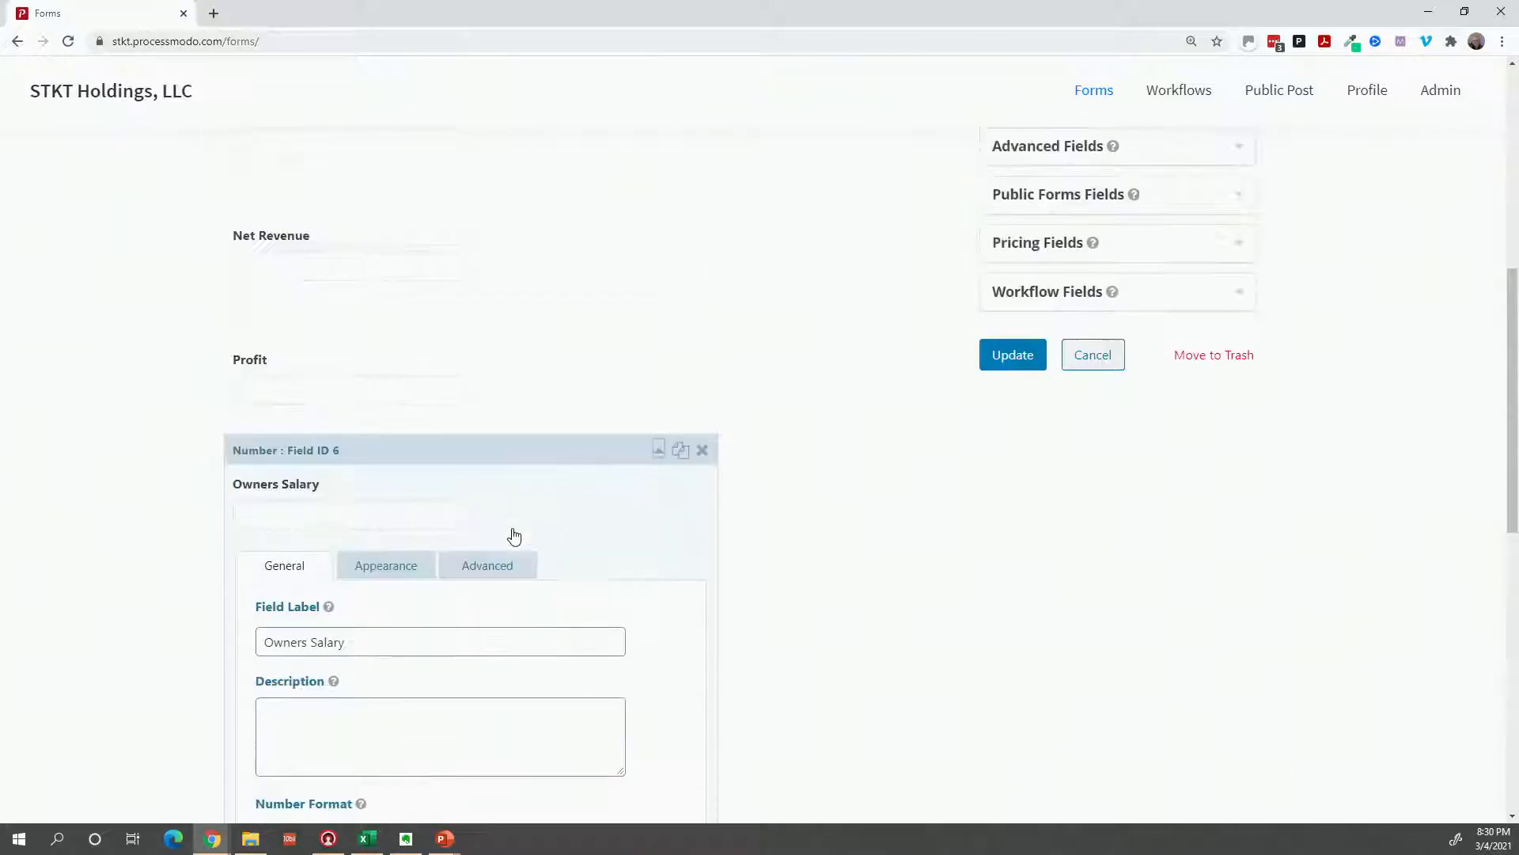
{"action": "scroll", "coordinate": [479, 561], "scroll_direction": "down", "scroll_amount": 3}
{"action": "scroll", "coordinate": [479, 560], "scroll_direction": "down", "scroll_amount": 4}
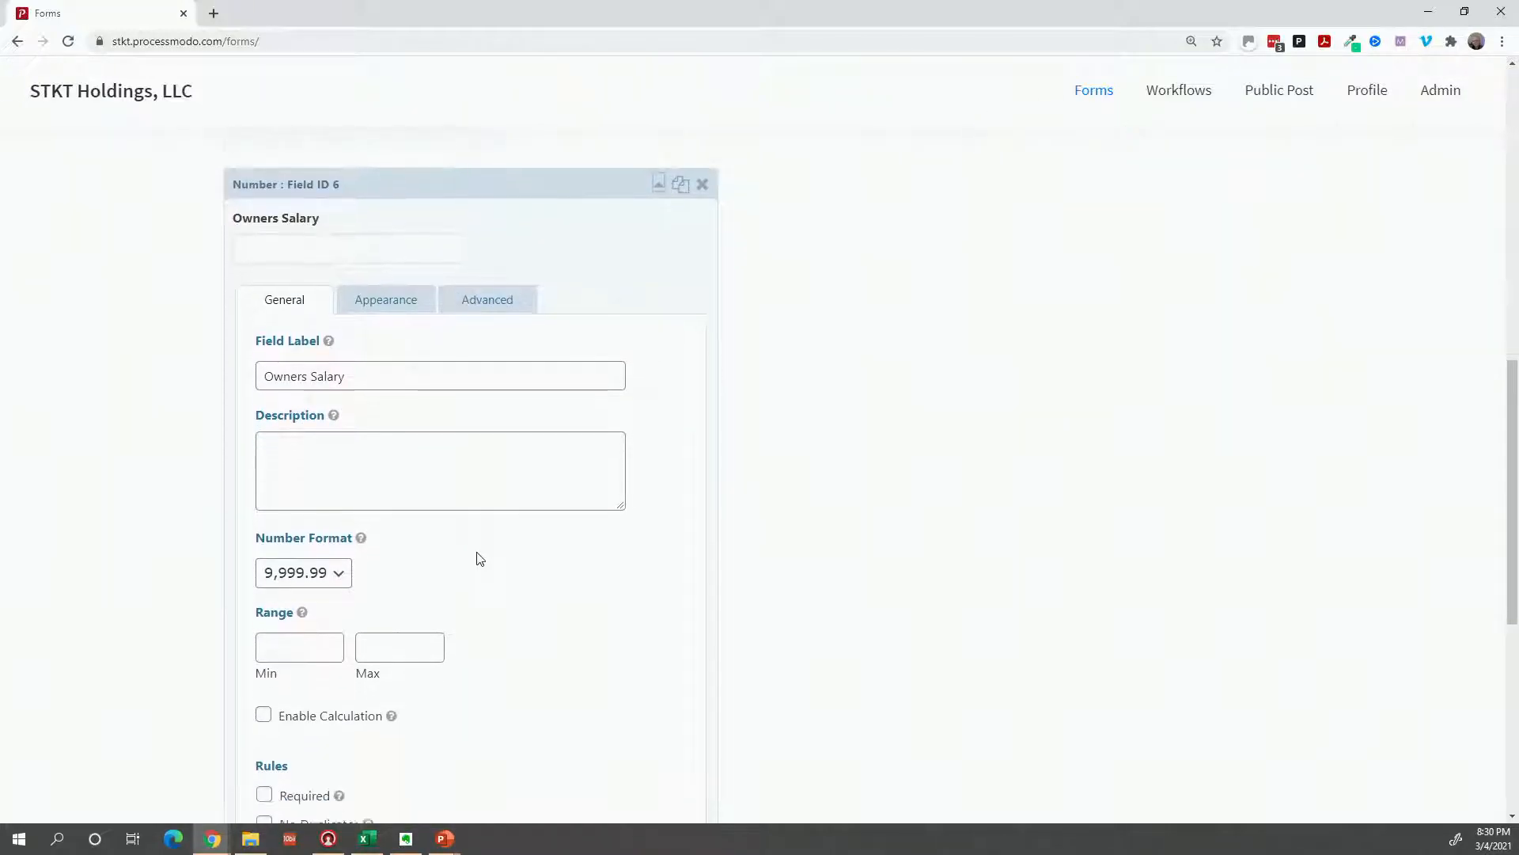
{"action": "left_click", "coordinate": [262, 437]}
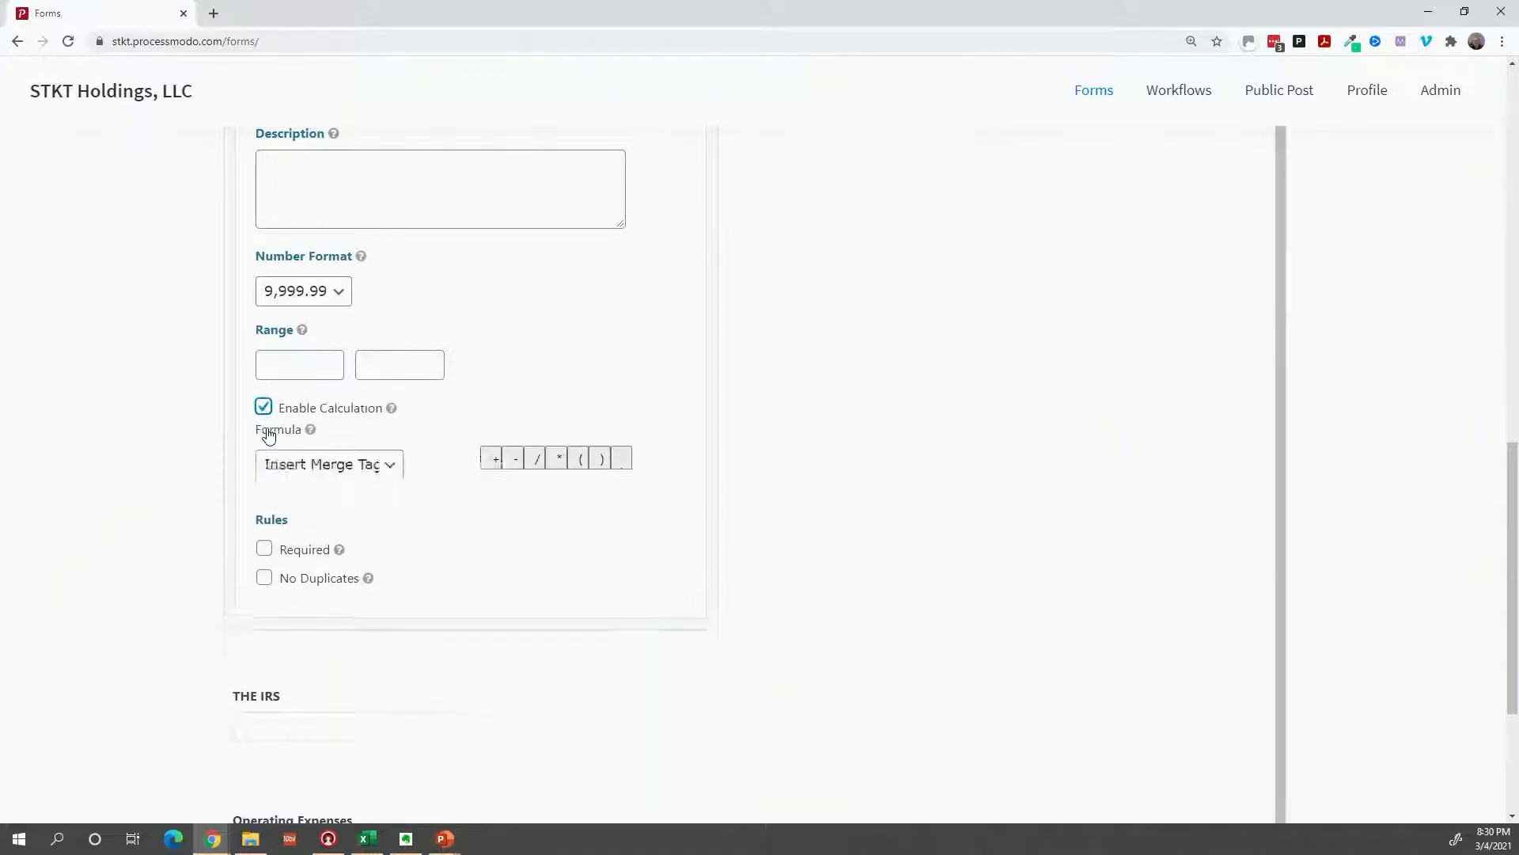
{"action": "left_click", "coordinate": [332, 415]}
{"action": "left_click", "coordinate": [351, 402]}
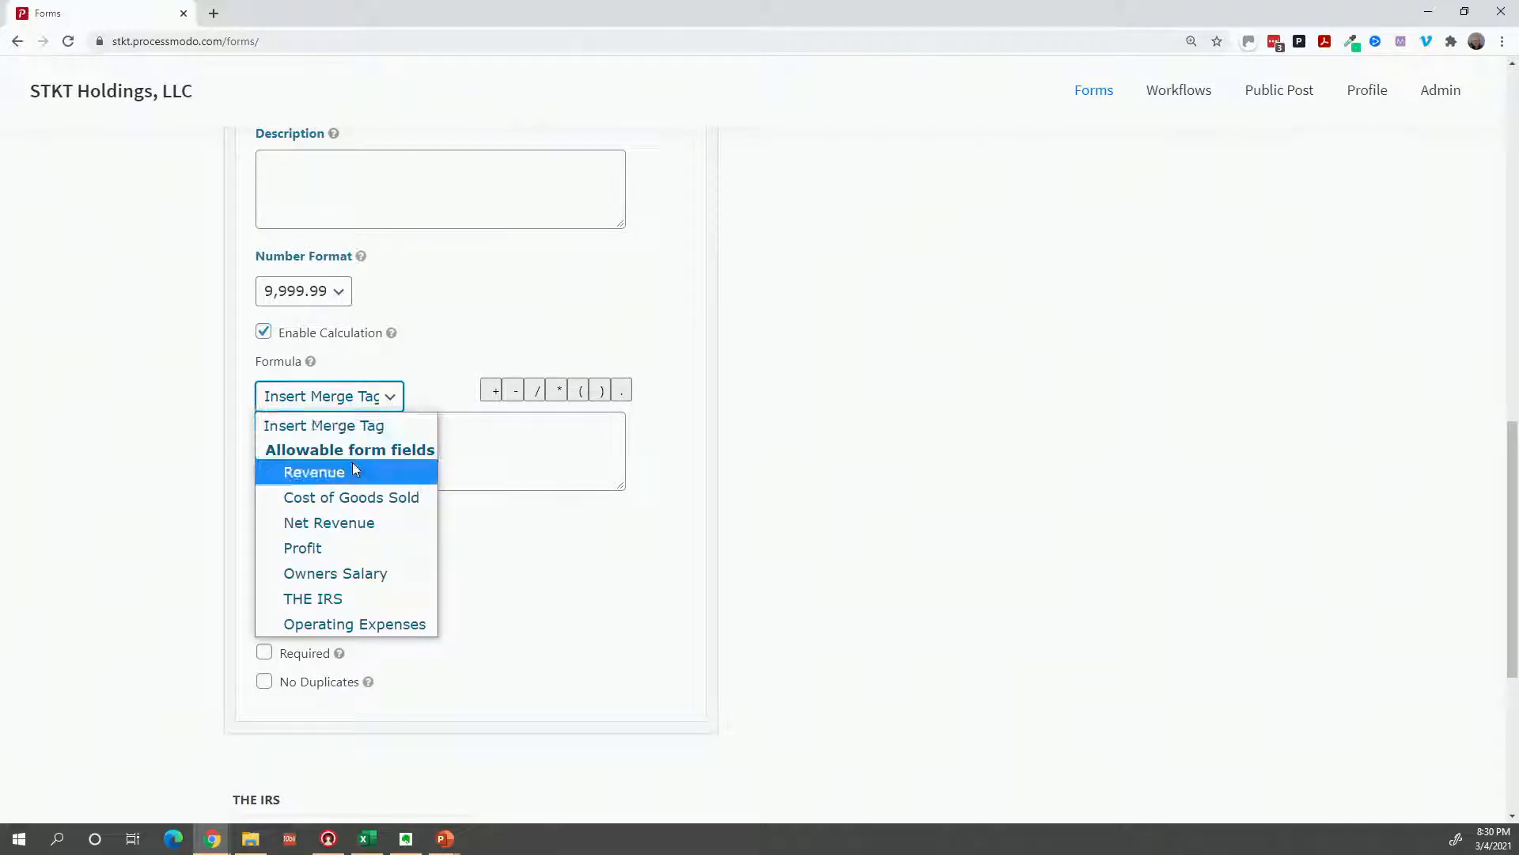
{"action": "left_click", "coordinate": [349, 522]}
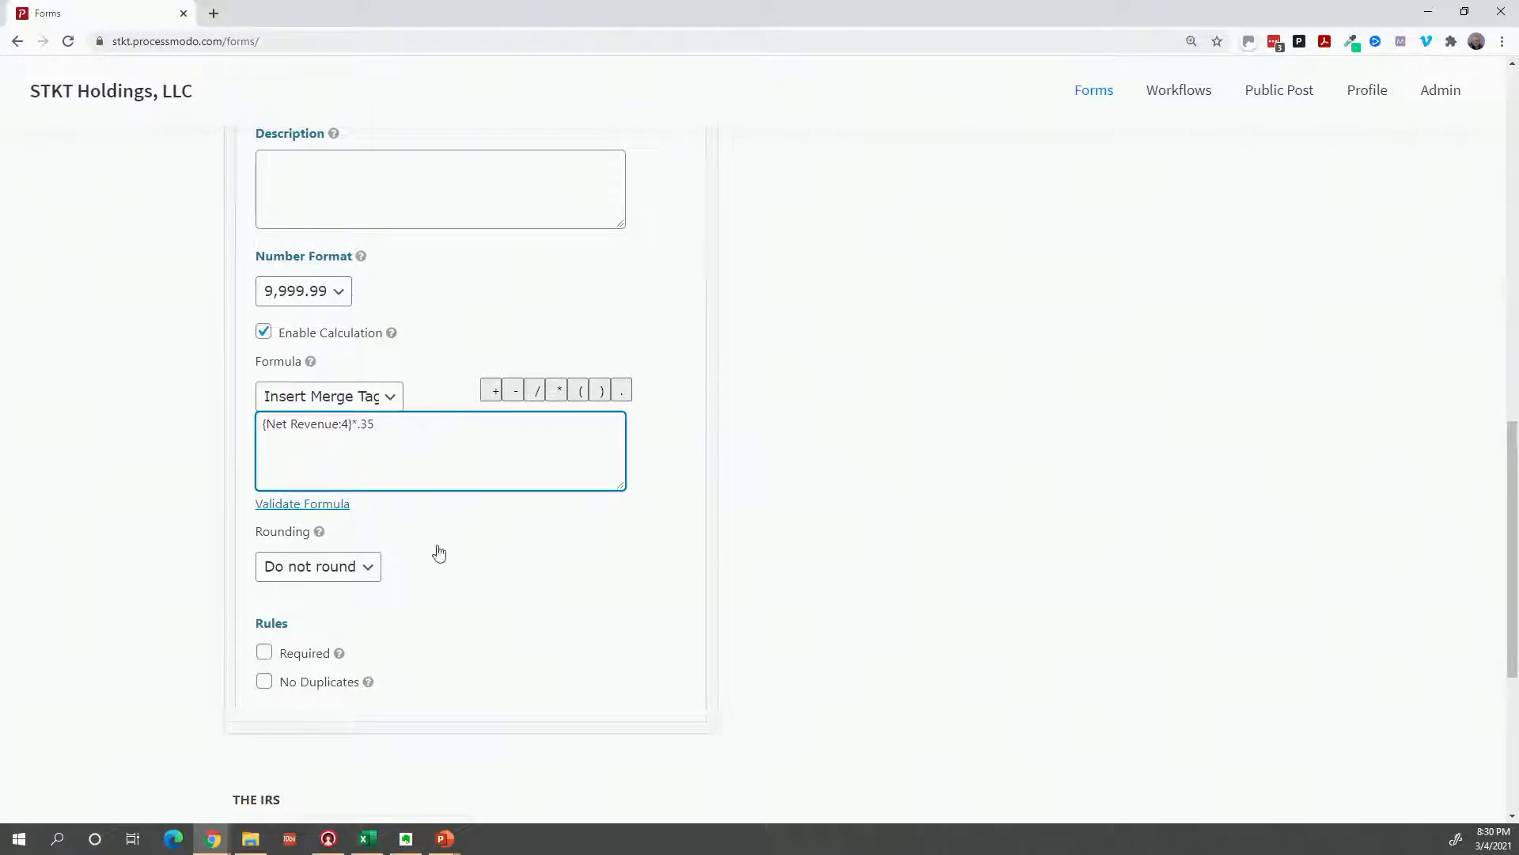
Enable calculation for the THE IRS field and set its formula to {Net Revenue:4}*.15
{"action": "scroll", "coordinate": [437, 554], "scroll_direction": "down", "scroll_amount": 4}
{"action": "left_click", "coordinate": [497, 497]}
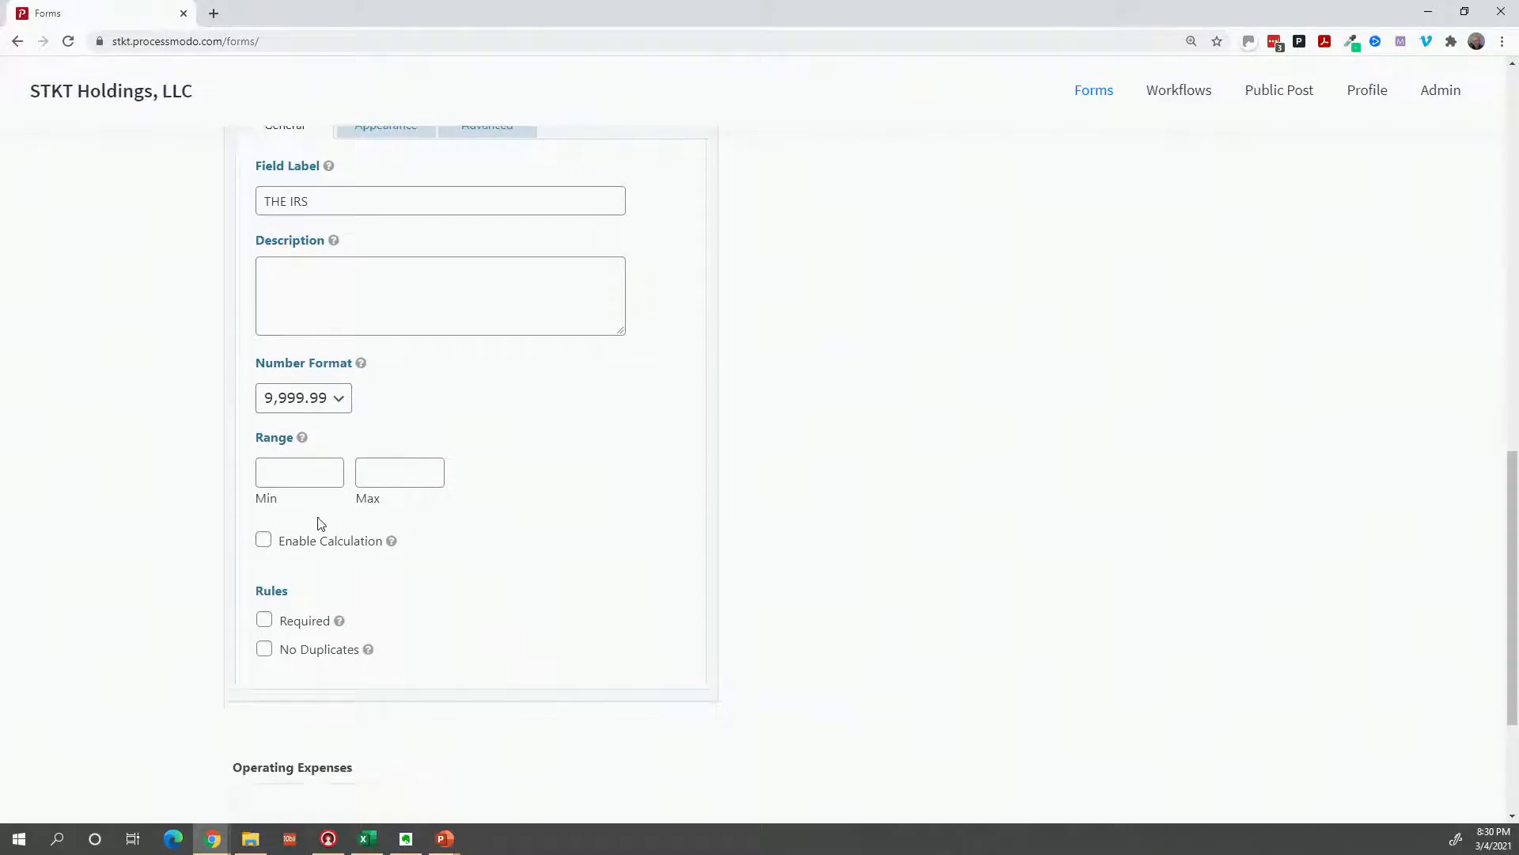
{"action": "left_click", "coordinate": [264, 539]}
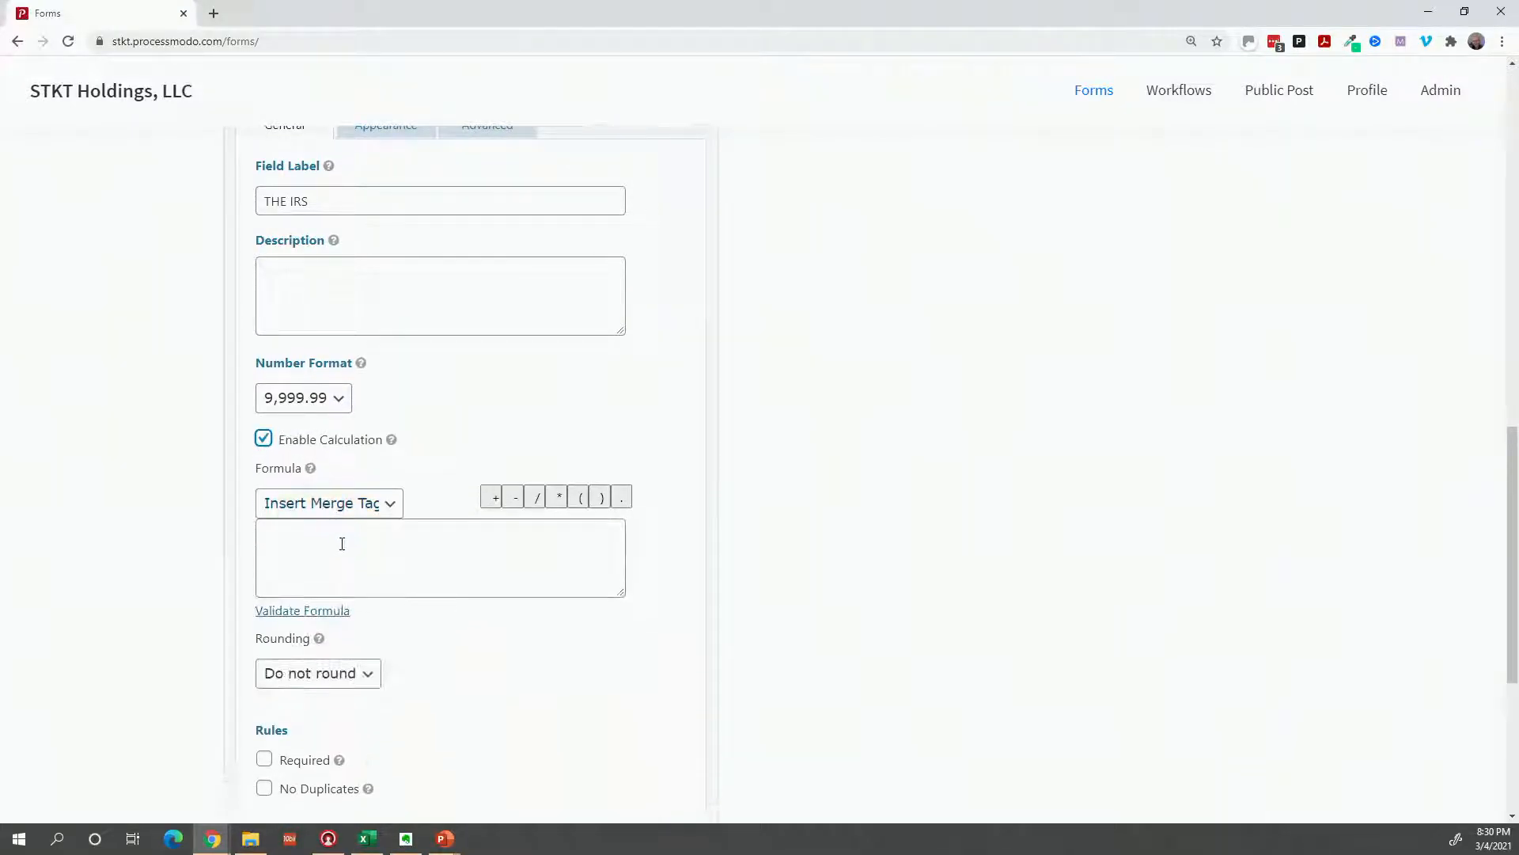
{"action": "left_click", "coordinate": [342, 544]}
{"action": "left_click", "coordinate": [402, 510]}
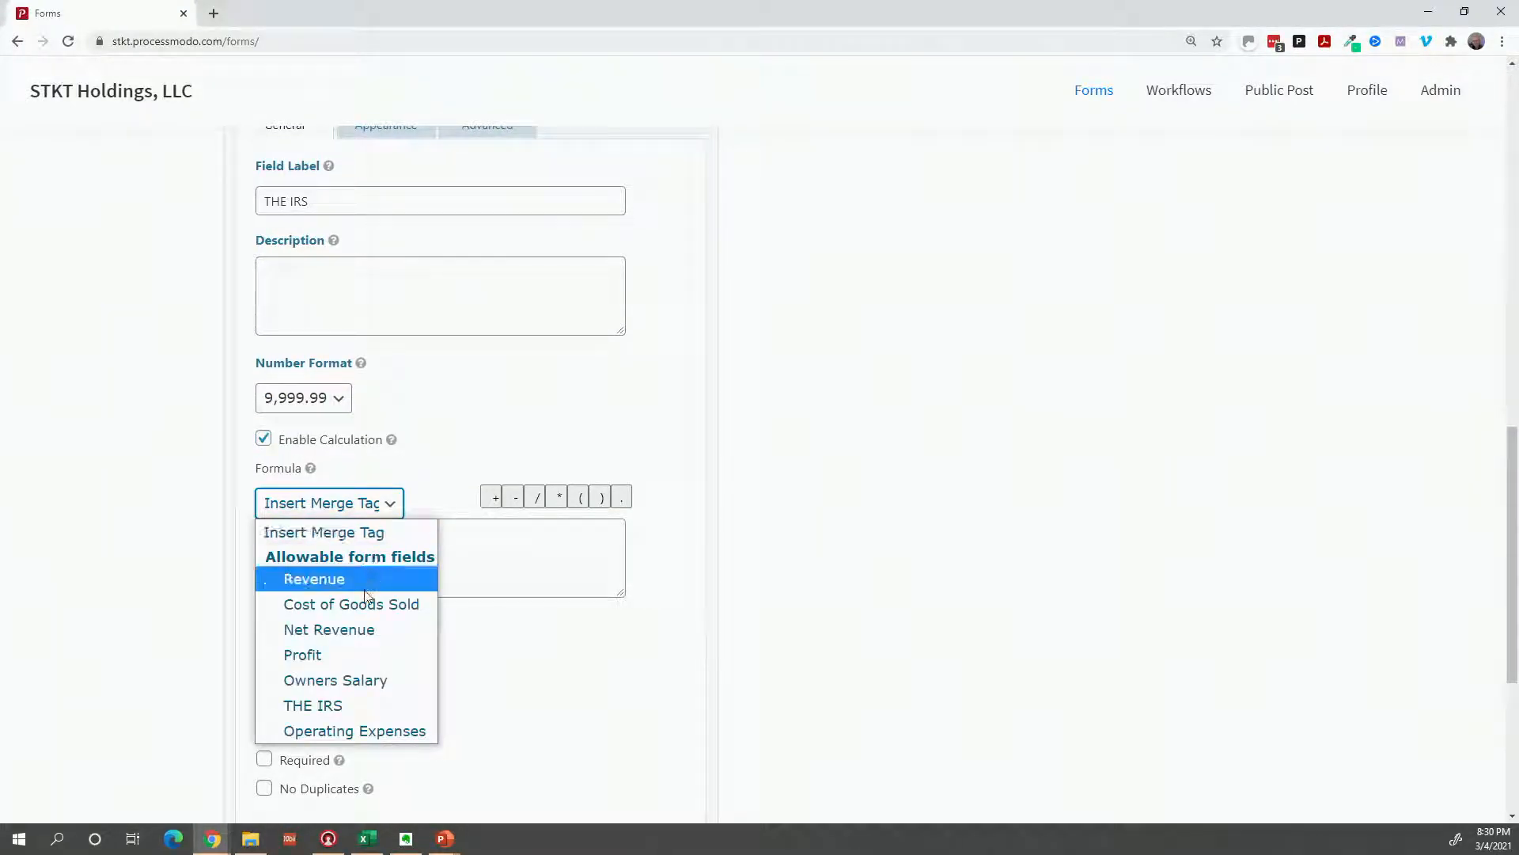
{"action": "left_click", "coordinate": [357, 621]}
{"action": "left_click", "coordinate": [404, 548]}
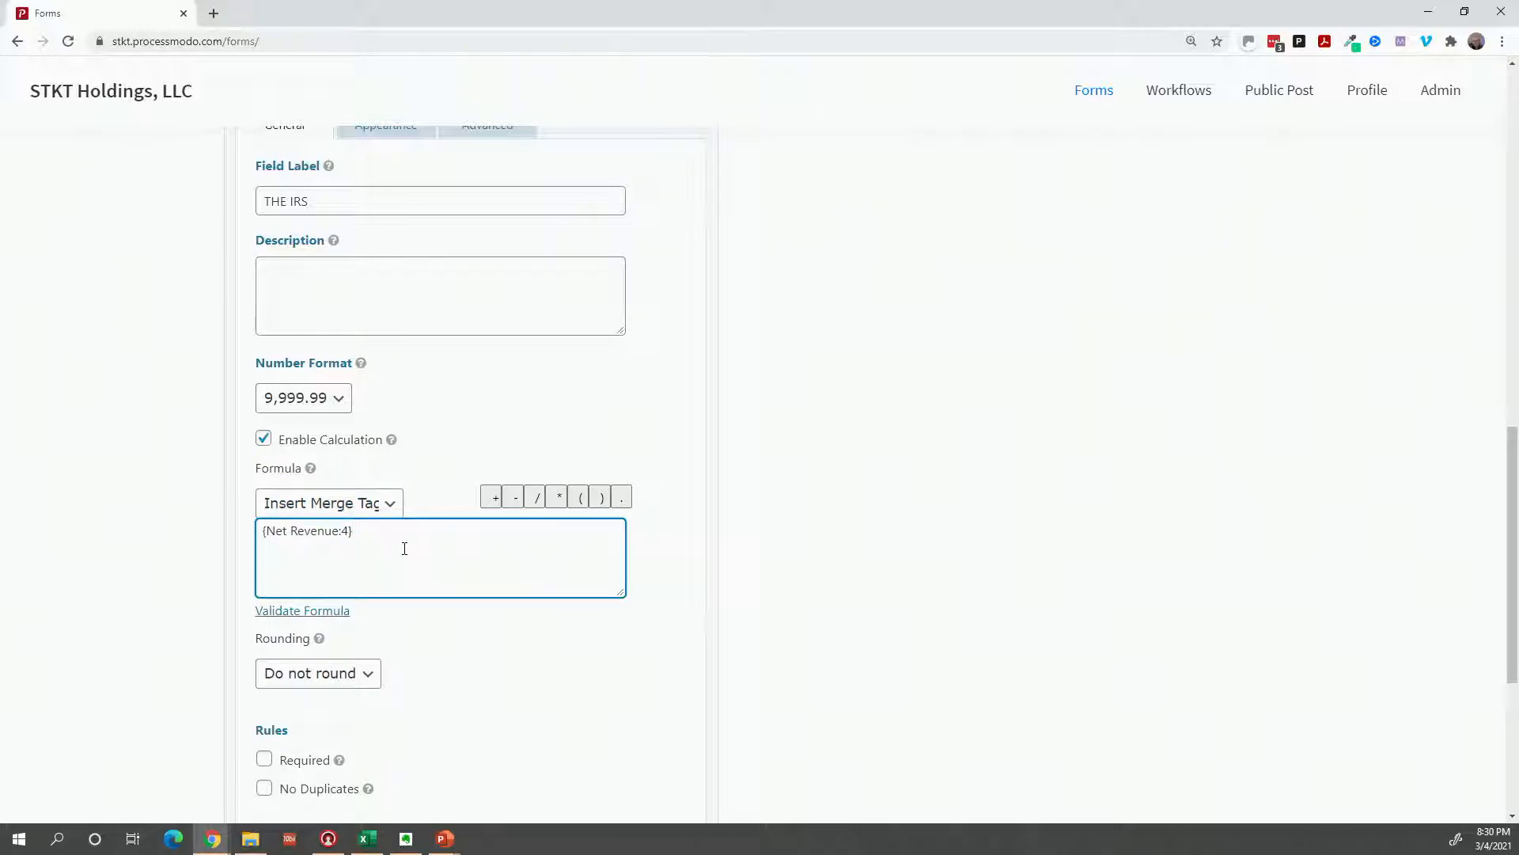
Enable calculation for the Operating Expenses field and set its formula to {Net Revenue:4}*.4
{"action": "scroll", "coordinate": [404, 554], "scroll_direction": "down", "scroll_amount": 4}
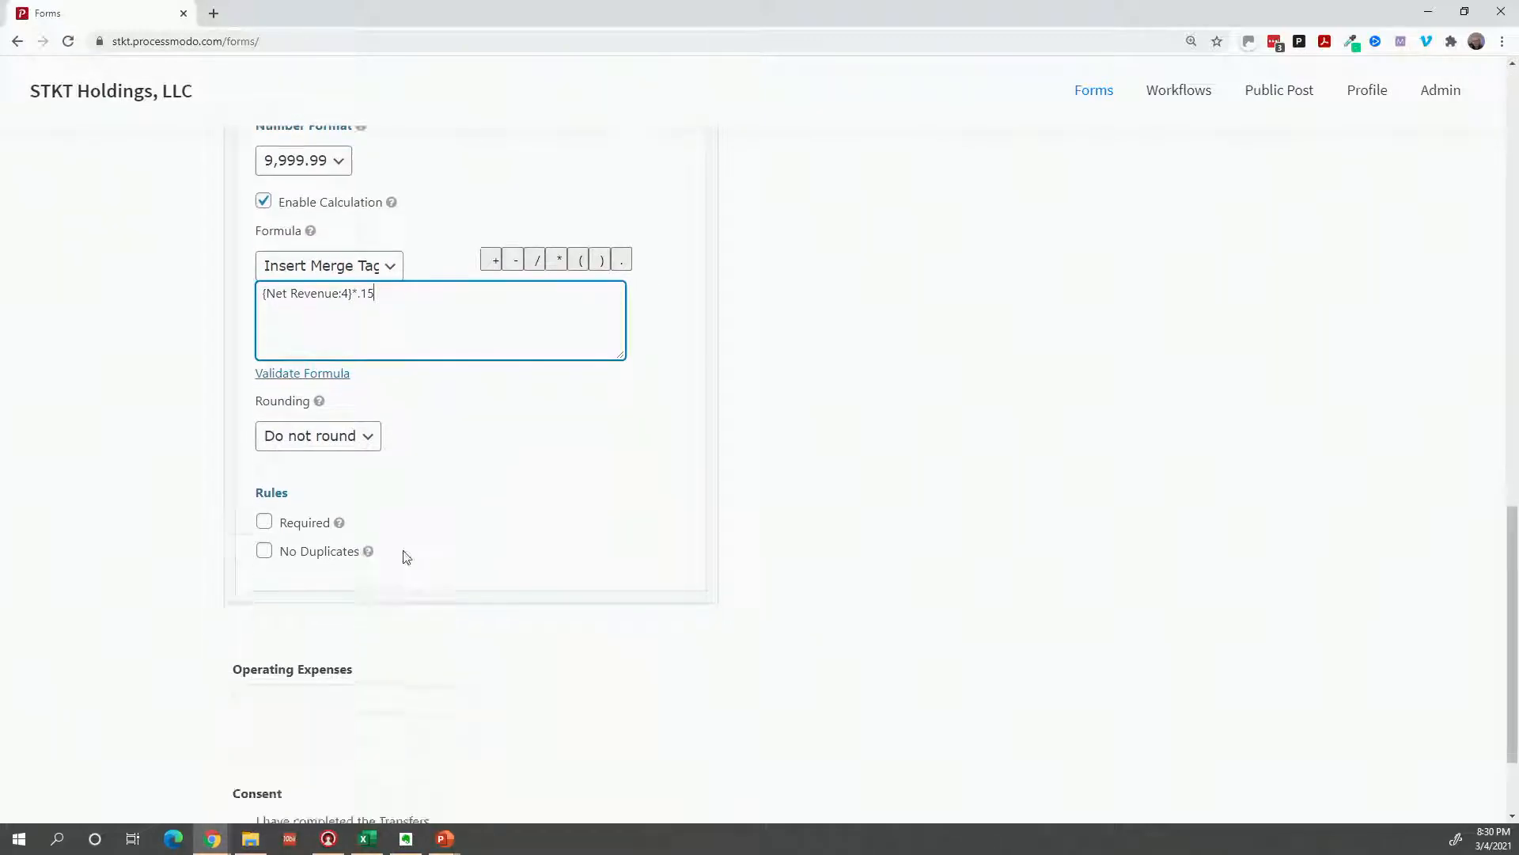
{"action": "left_click", "coordinate": [380, 596]}
{"action": "scroll", "coordinate": [394, 569], "scroll_direction": "up", "scroll_amount": 4}
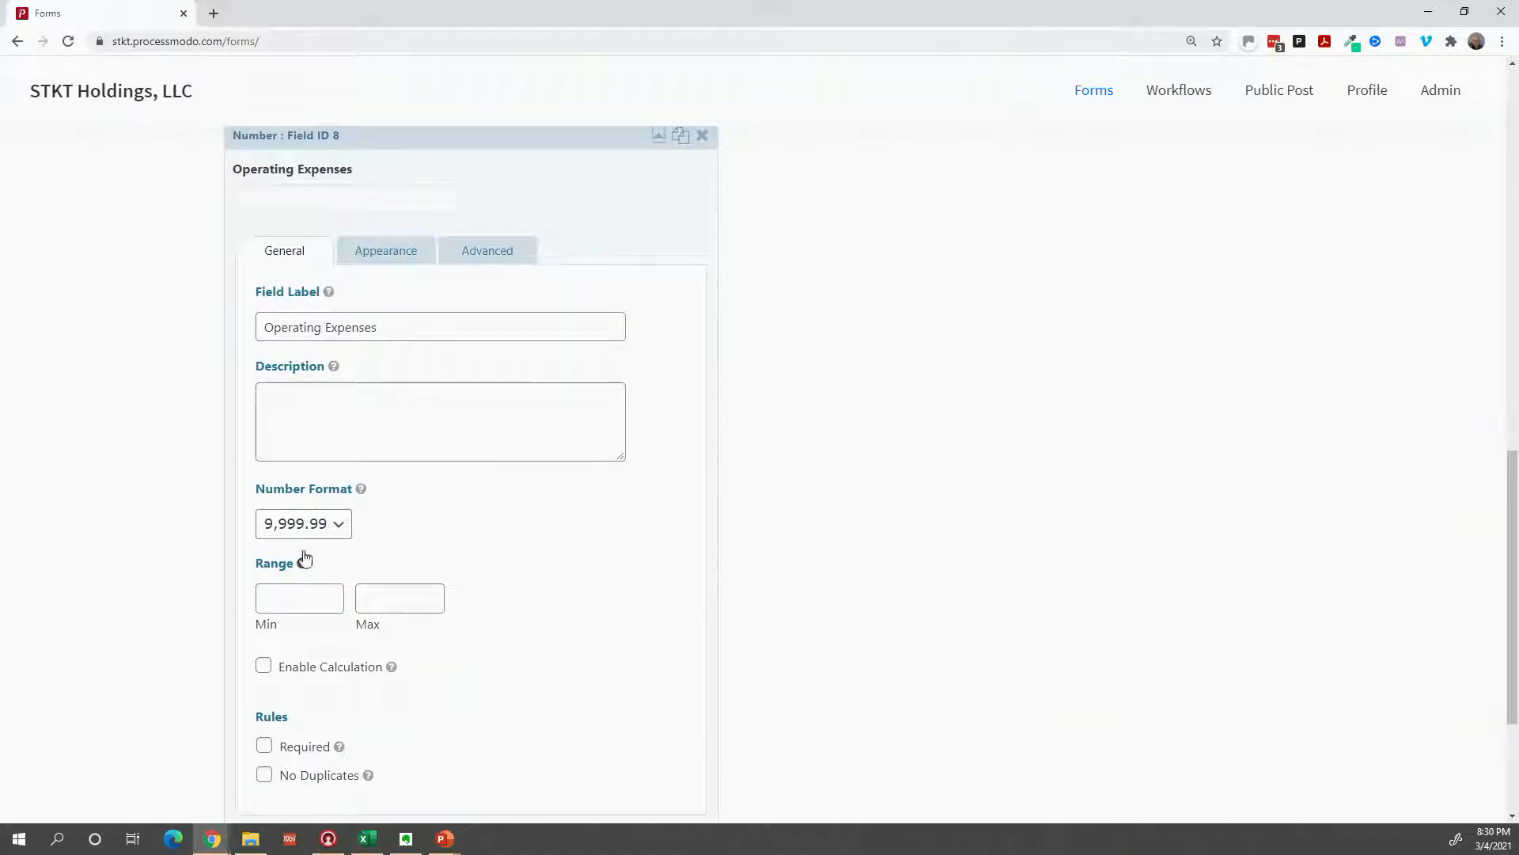
{"action": "left_click", "coordinate": [263, 667]}
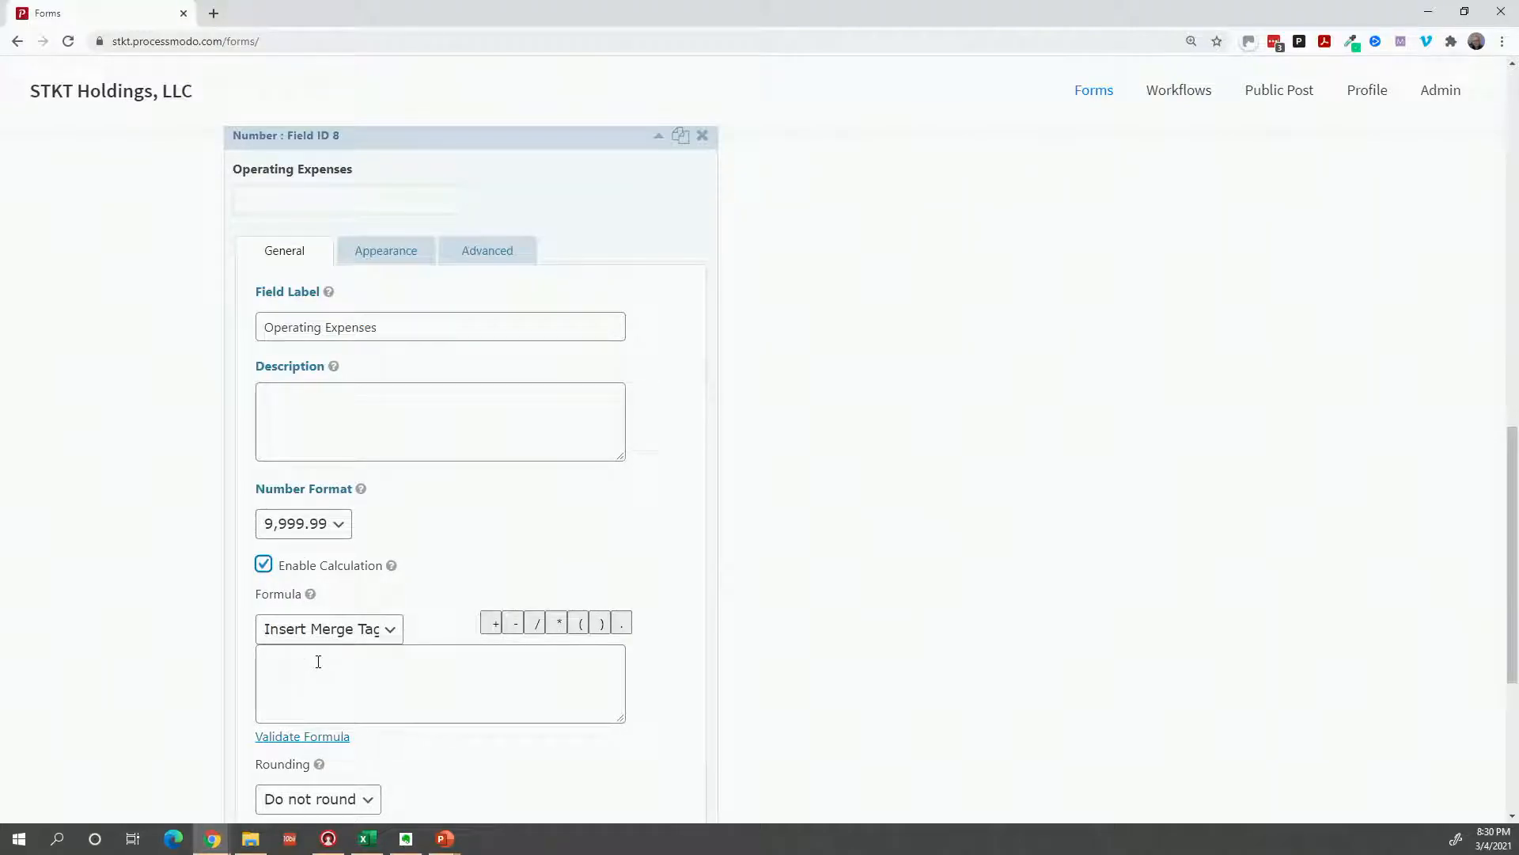
{"action": "left_click", "coordinate": [368, 636]}
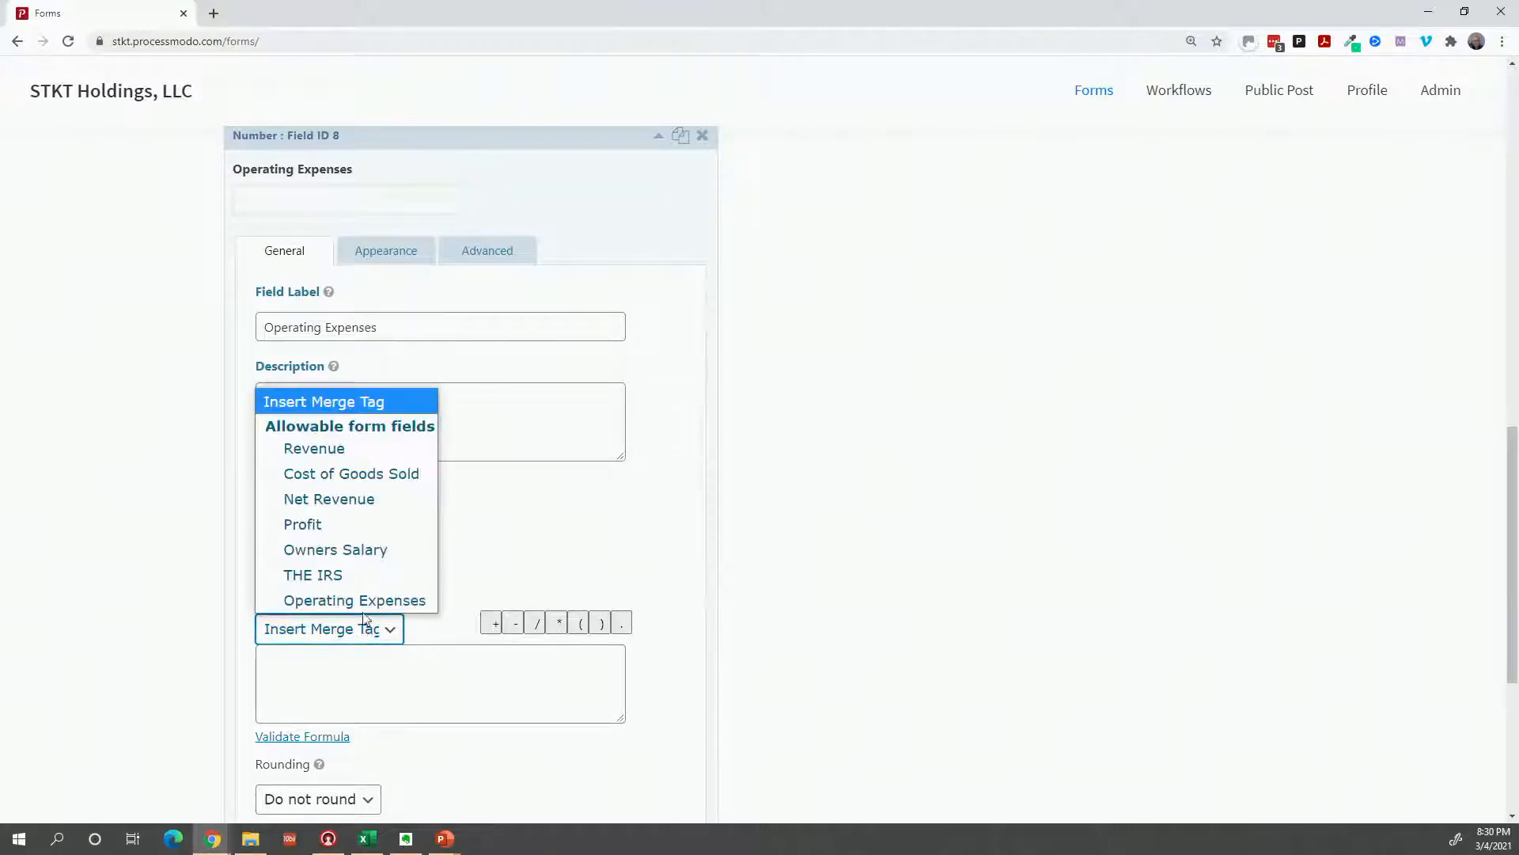
{"action": "left_click", "coordinate": [356, 499]}
{"action": "left_click", "coordinate": [357, 654]}
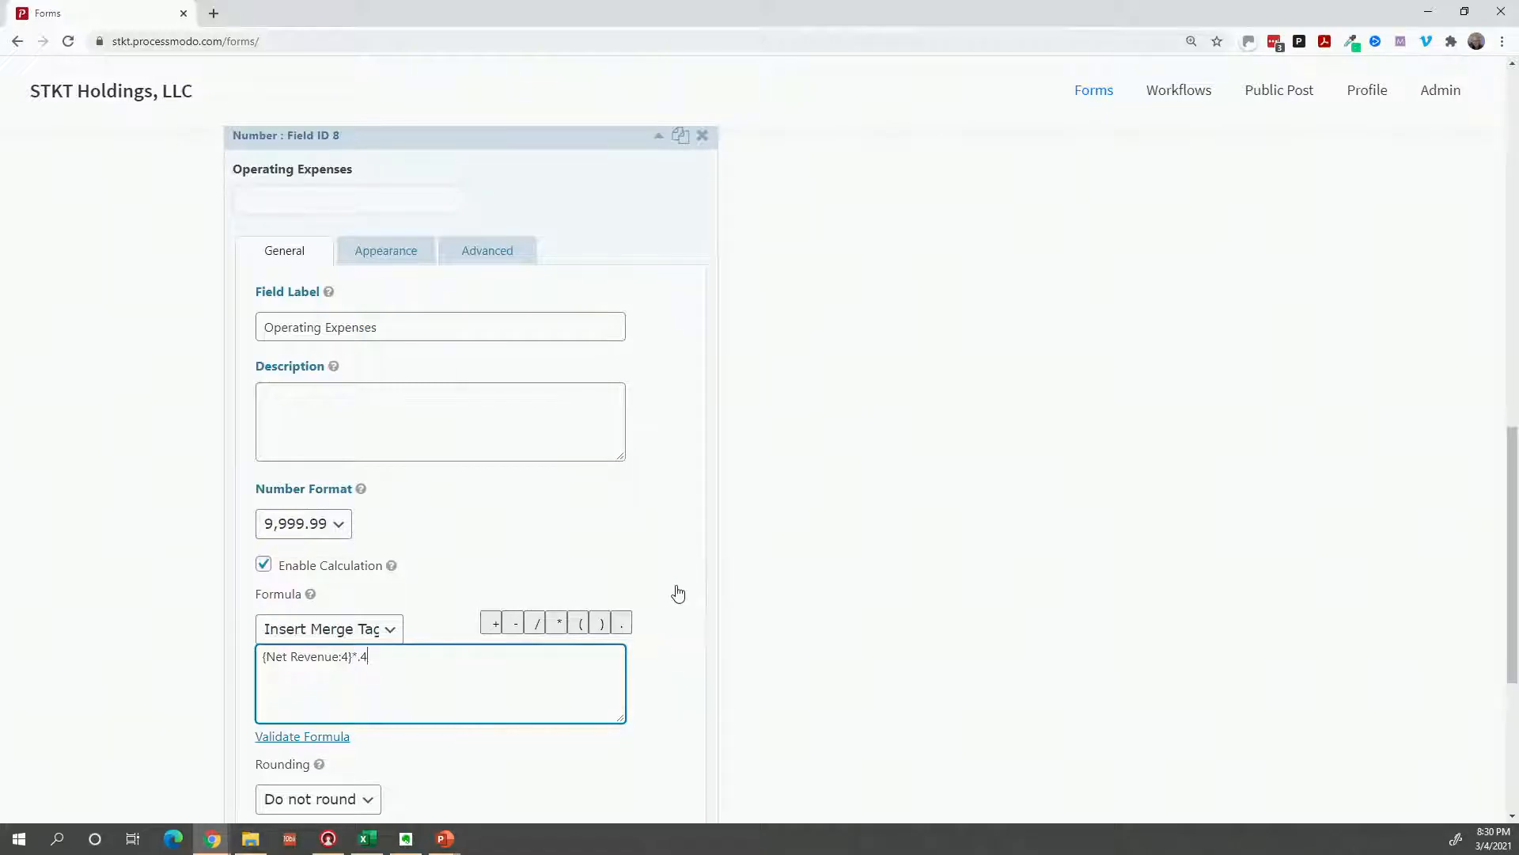
Update the form to save the Owners Salary, THE IRS and Operating Expenses calculations
{"action": "scroll", "coordinate": [676, 593], "scroll_direction": "down", "scroll_amount": 5}
{"action": "scroll", "coordinate": [851, 470], "scroll_direction": "up", "scroll_amount": 6}
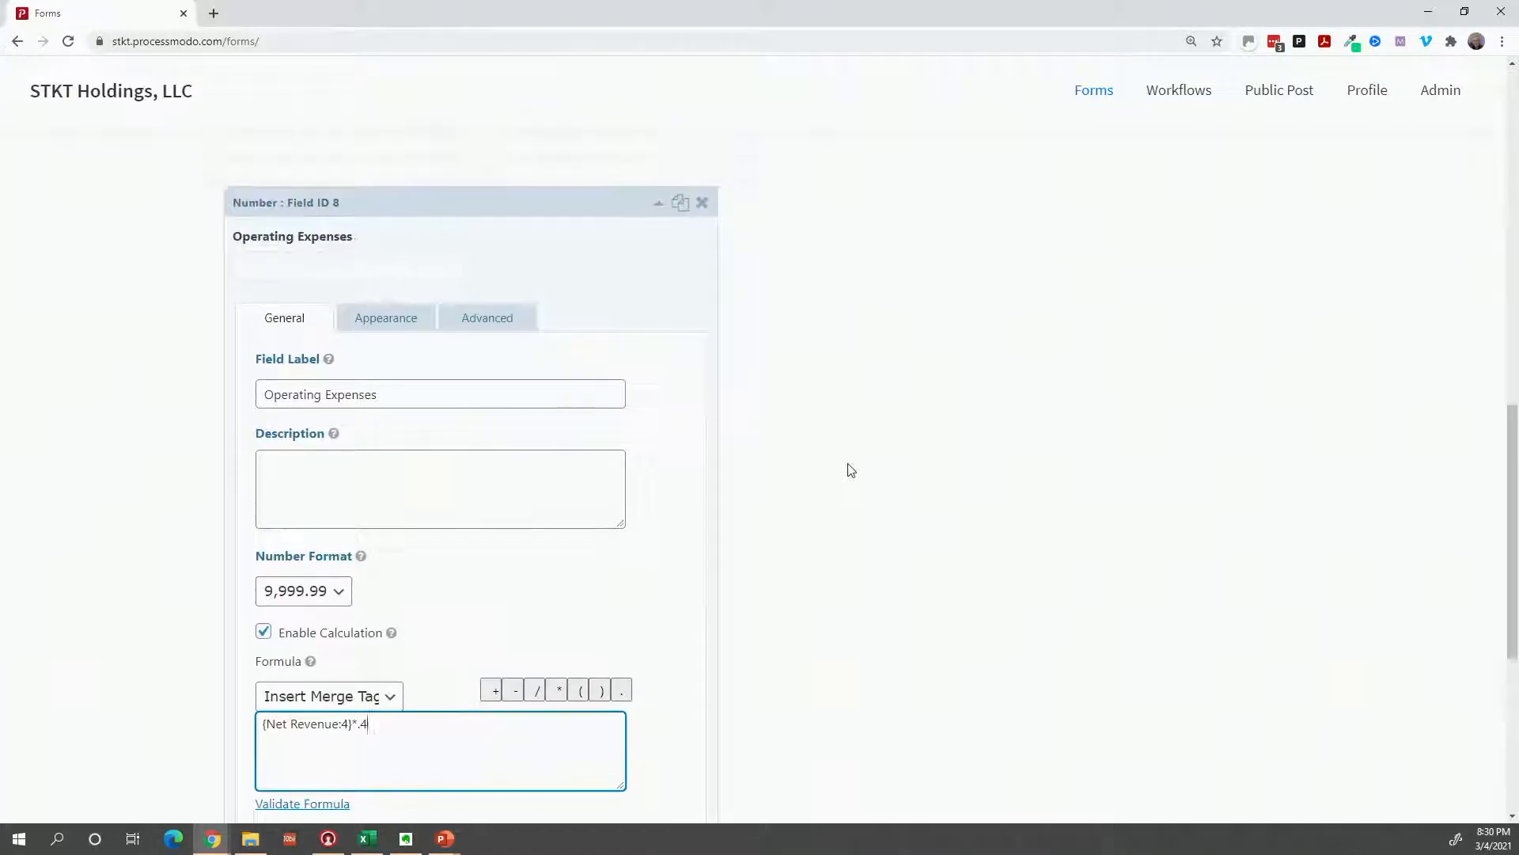
{"action": "scroll", "coordinate": [870, 451], "scroll_direction": "up", "scroll_amount": 6}
{"action": "left_click", "coordinate": [1012, 361]}
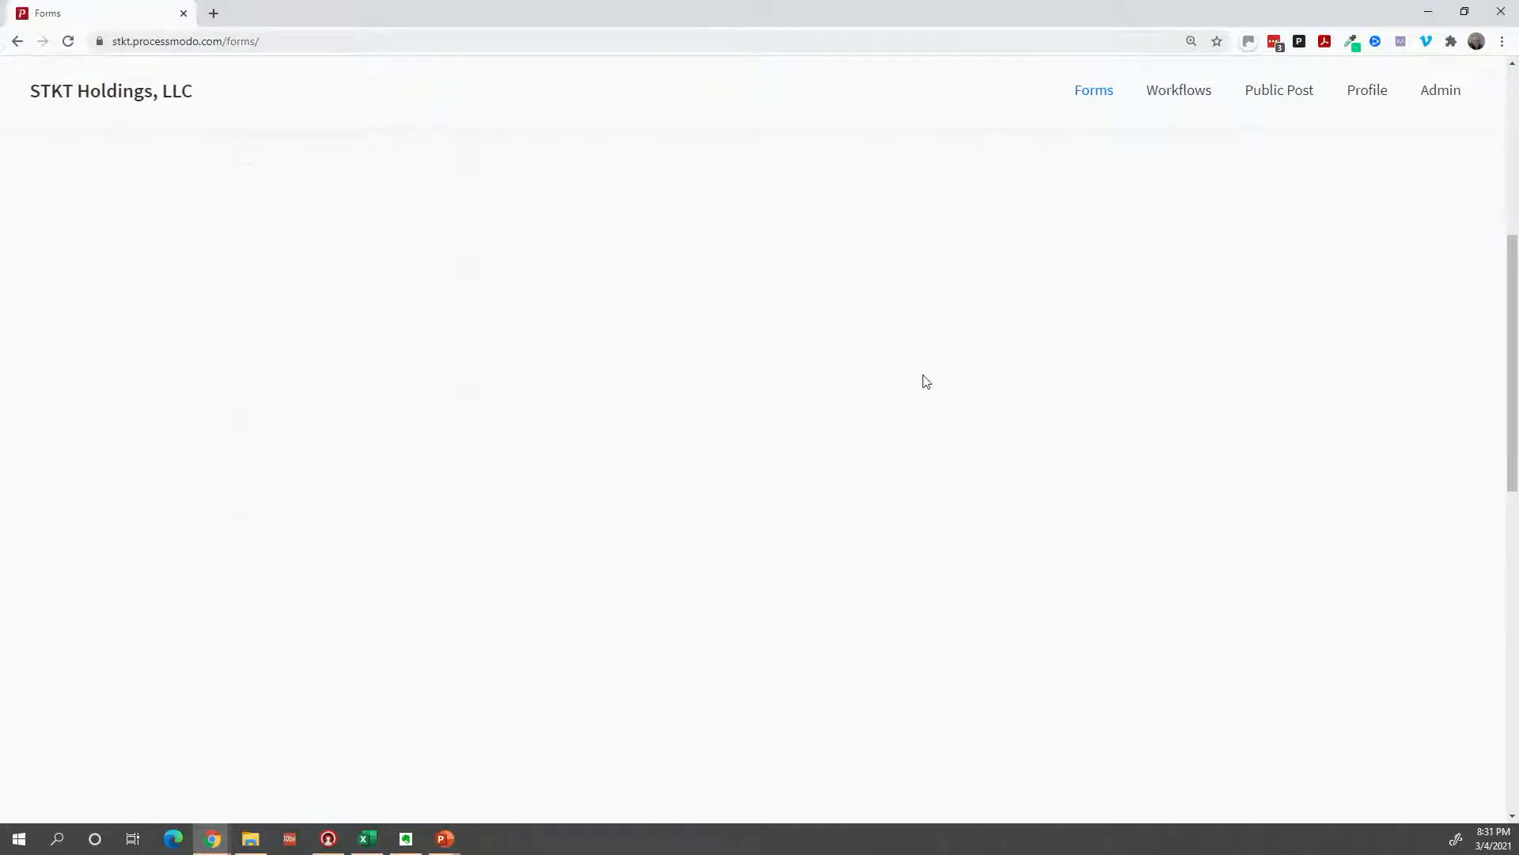
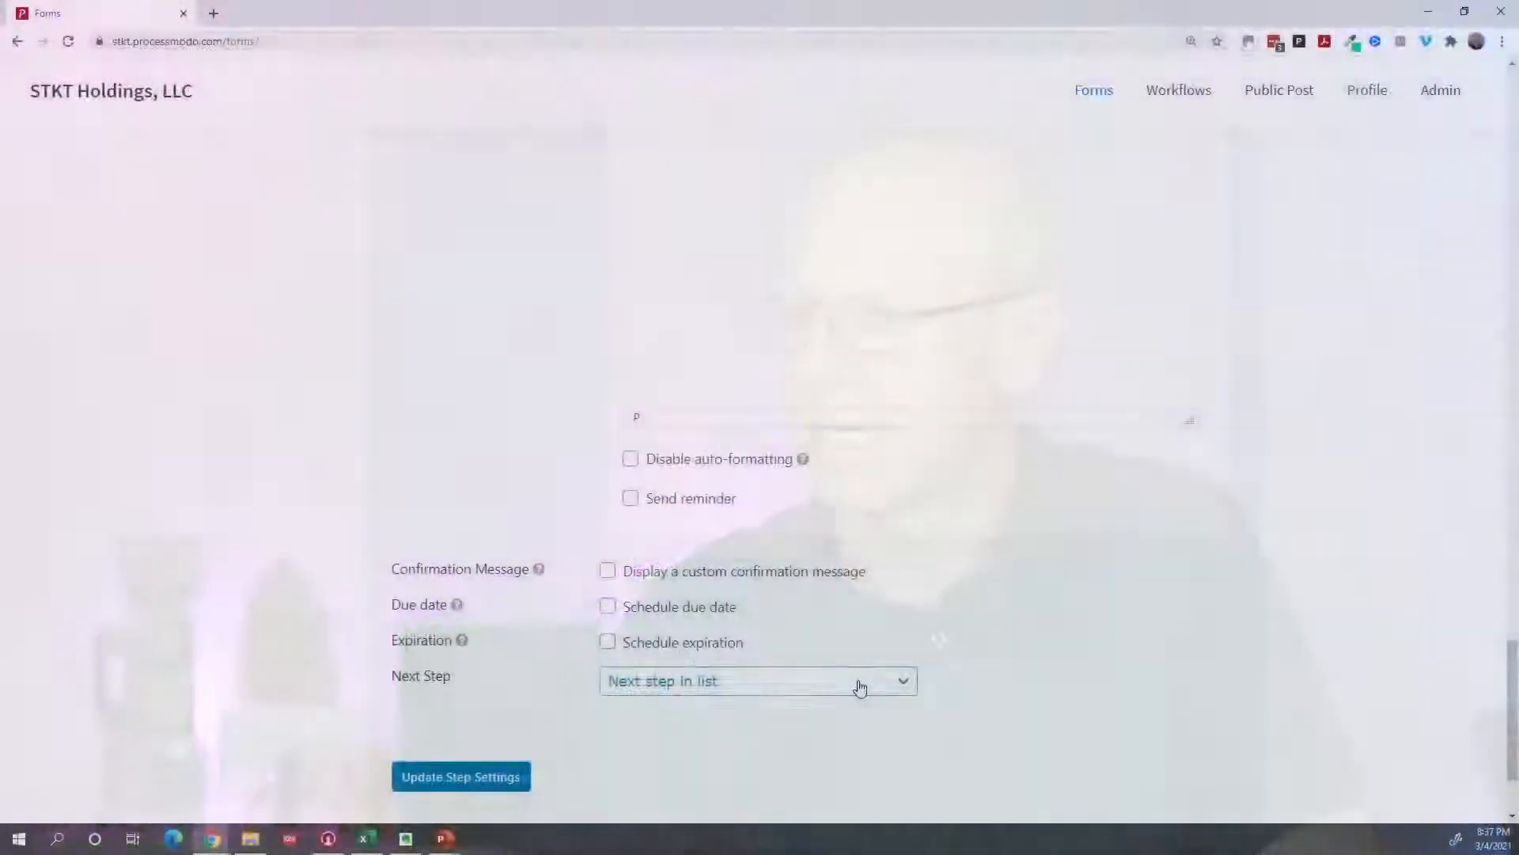
Save the Sr. Acct - Action workflow step's settings and display the Profit First workflow as a flowchart
{"action": "left_click", "coordinate": [859, 685]}
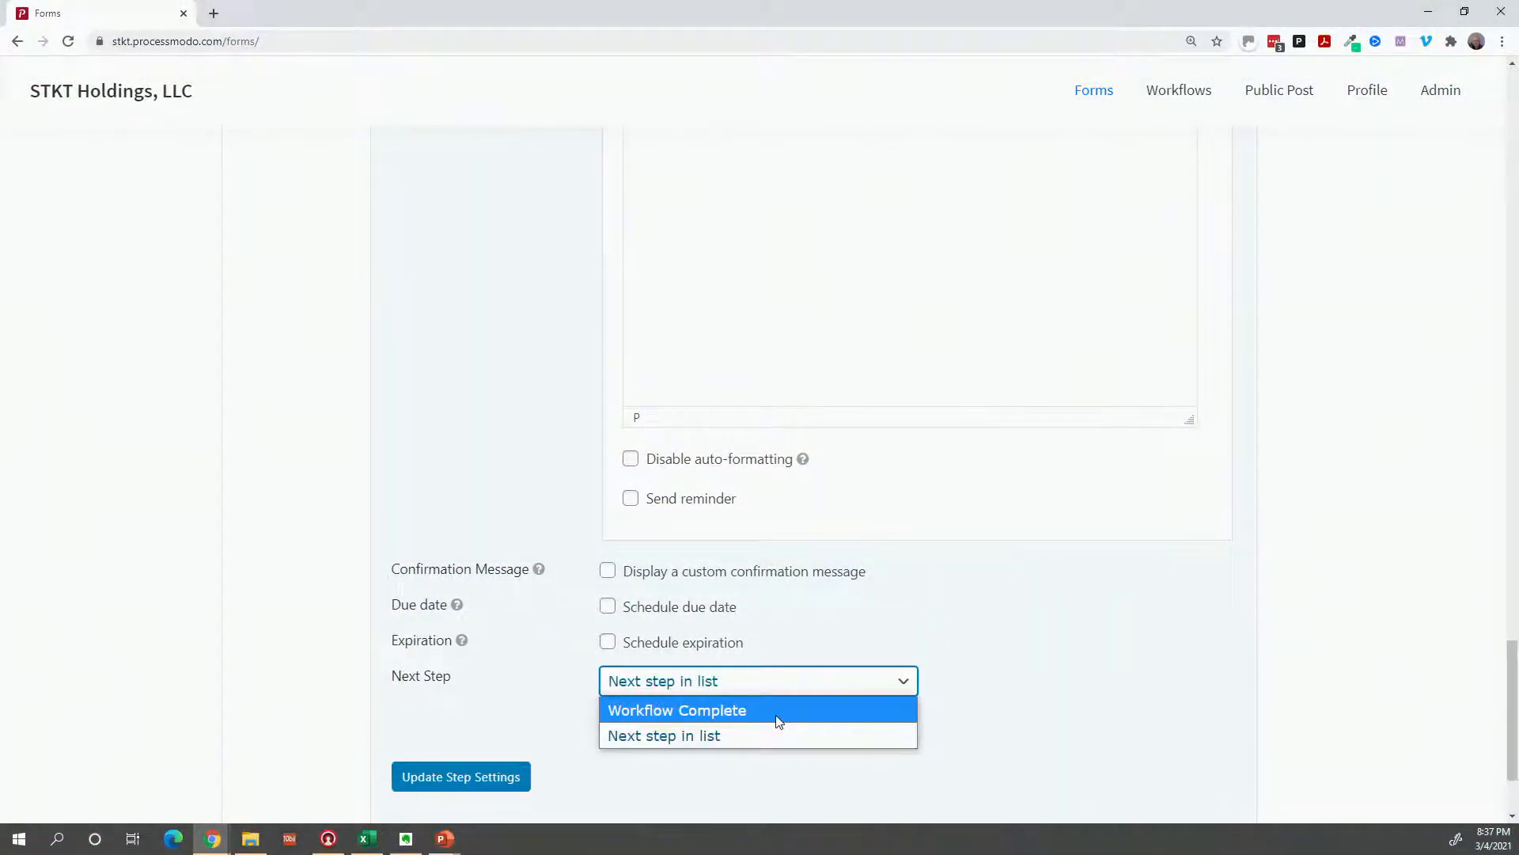
{"action": "left_click", "coordinate": [463, 782]}
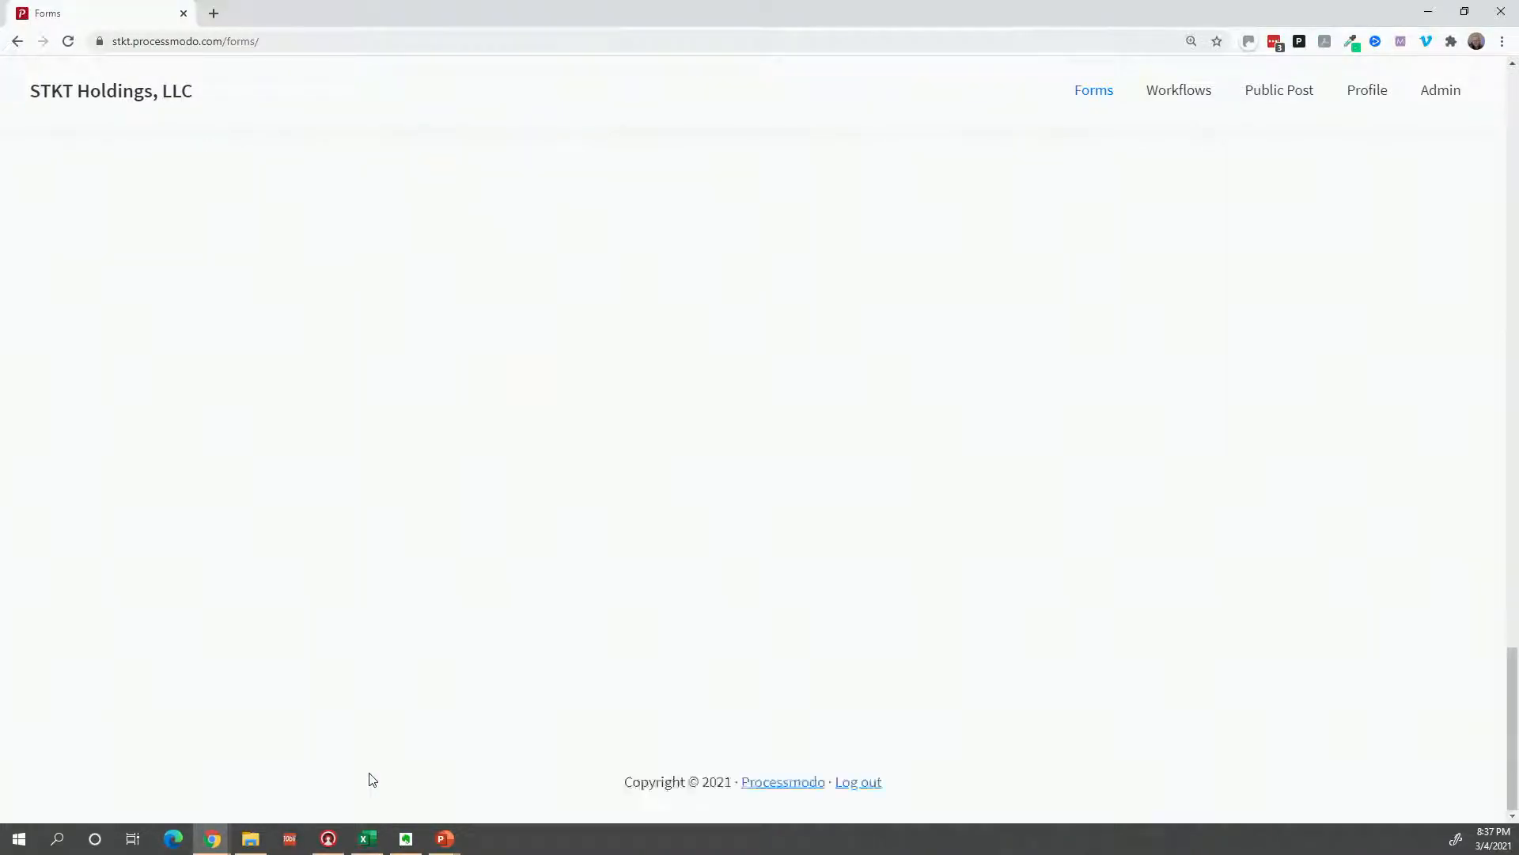
{"action": "scroll", "coordinate": [373, 780], "scroll_direction": "up", "scroll_amount": 20}
{"action": "scroll", "coordinate": [370, 779], "scroll_direction": "up", "scroll_amount": 10}
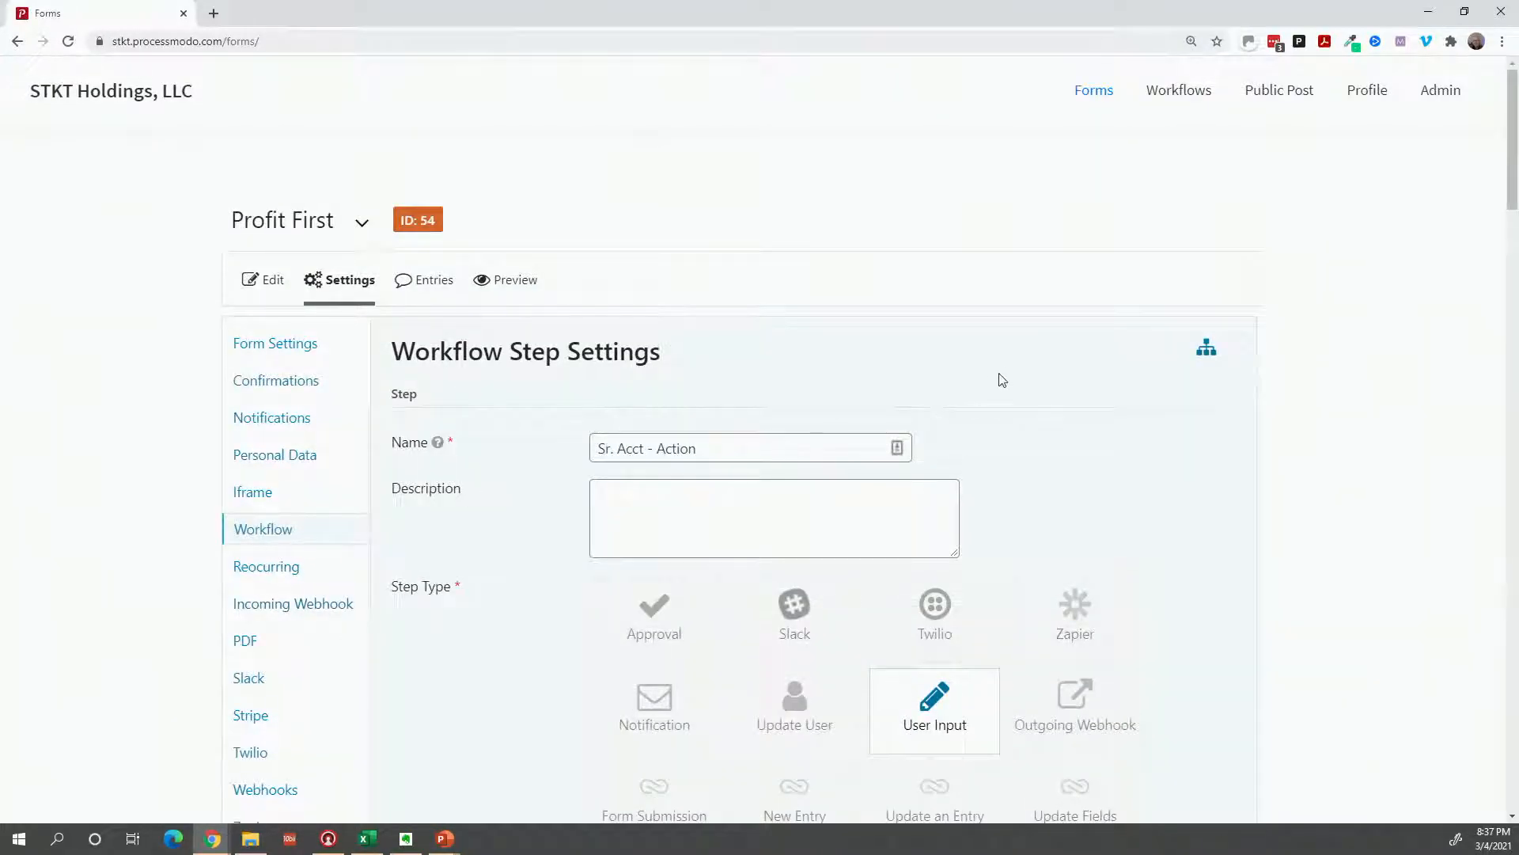
{"action": "left_click", "coordinate": [1203, 354]}
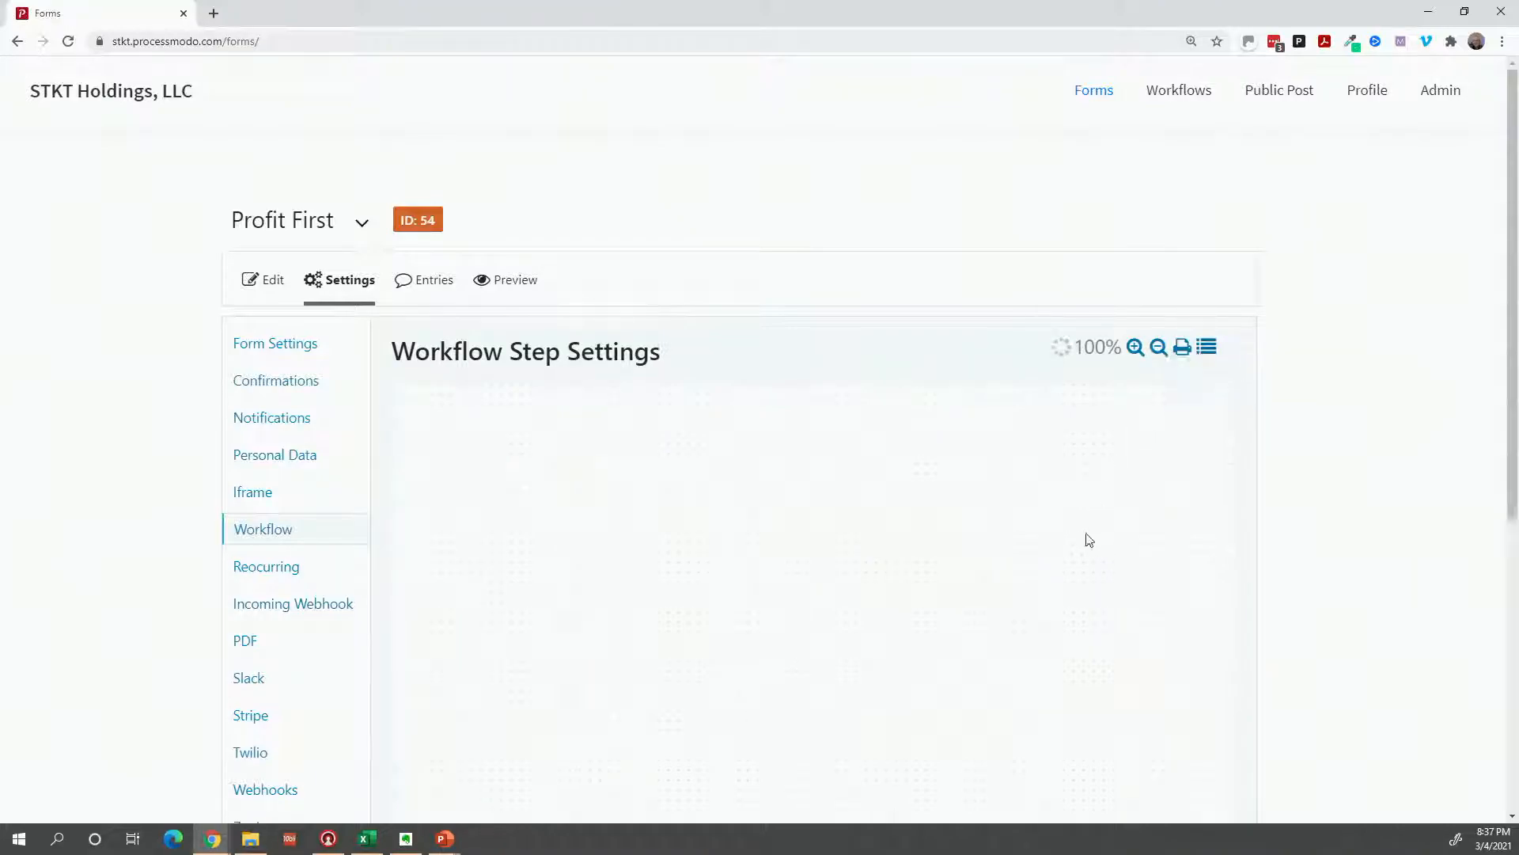
{"action": "scroll", "coordinate": [1080, 554], "scroll_direction": "down", "scroll_amount": 3}
{"action": "scroll", "coordinate": [1079, 557], "scroll_direction": "down", "scroll_amount": 1}
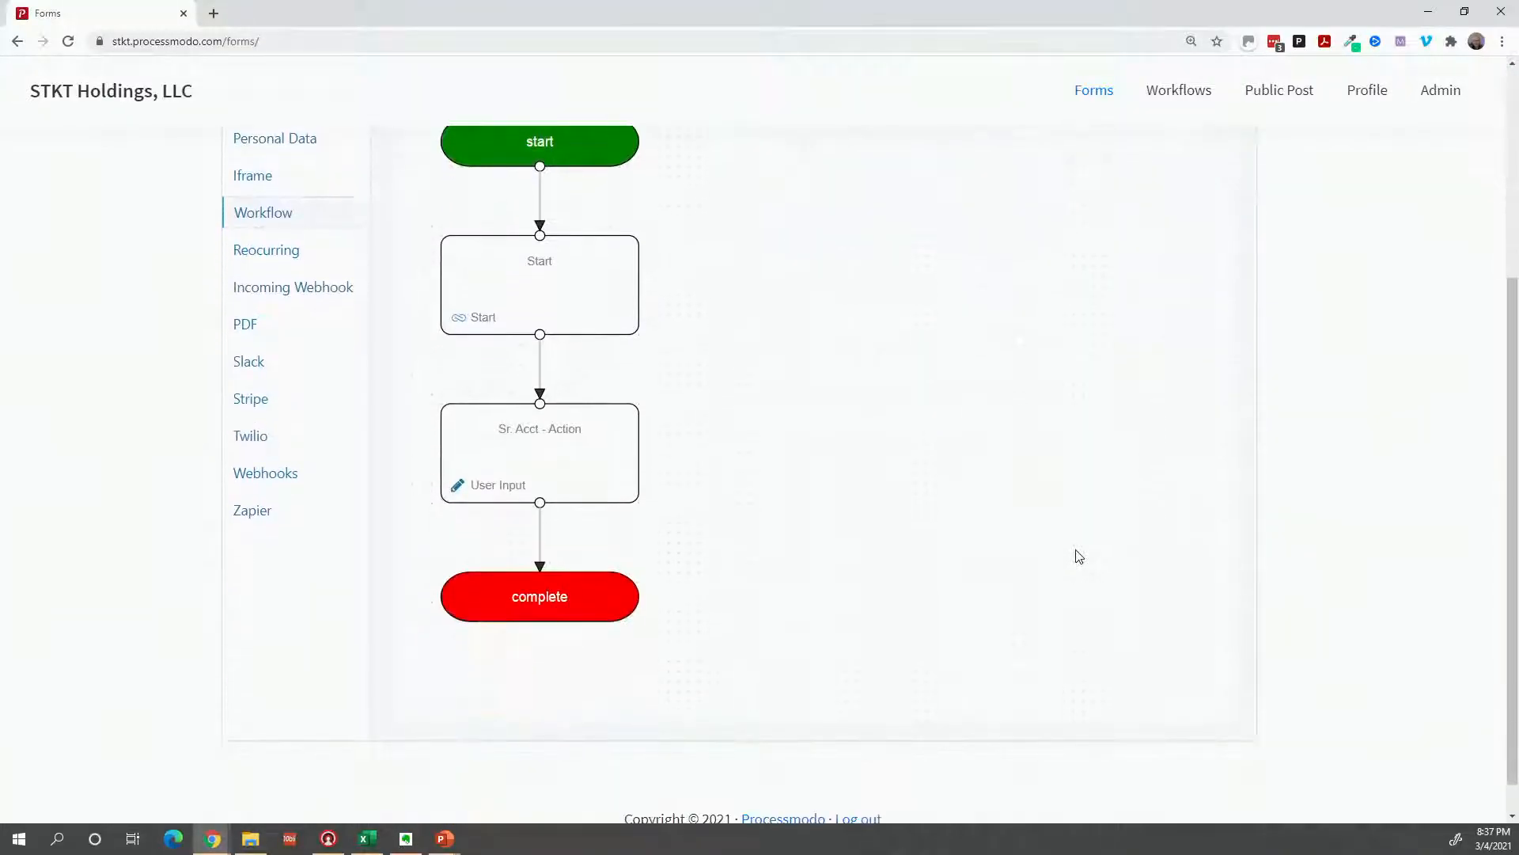
{"action": "scroll", "coordinate": [1078, 556], "scroll_direction": "up", "scroll_amount": 2}
{"action": "scroll", "coordinate": [1079, 556], "scroll_direction": "up", "scroll_amount": 2}
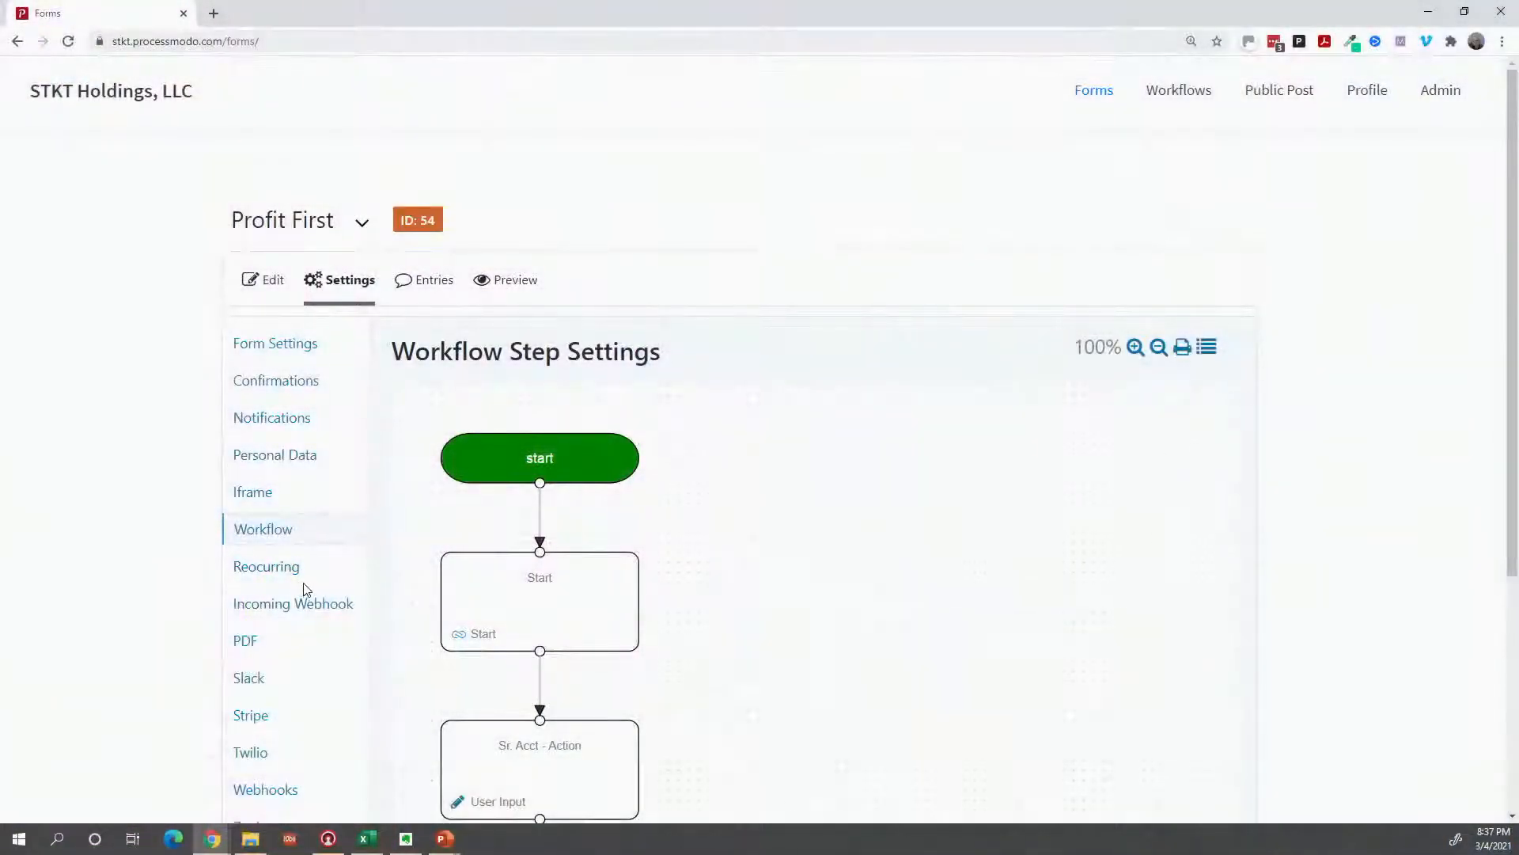
Set the form's recurring schedule to monthly on the 10th and 25th, with Date as its date field
{"action": "left_click", "coordinate": [287, 576]}
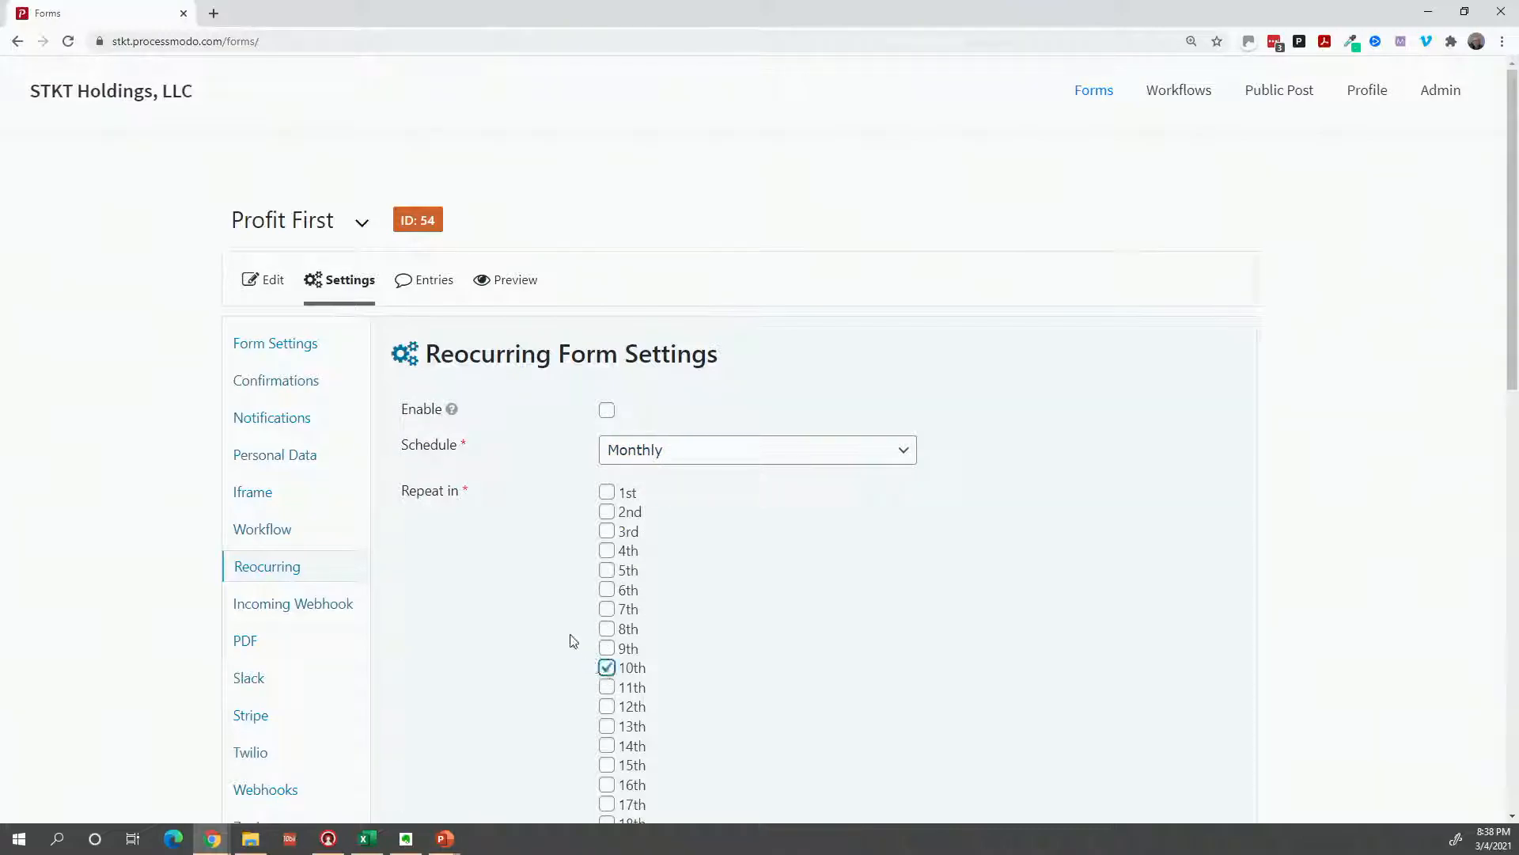
{"action": "scroll", "coordinate": [574, 641], "scroll_direction": "down", "scroll_amount": 3}
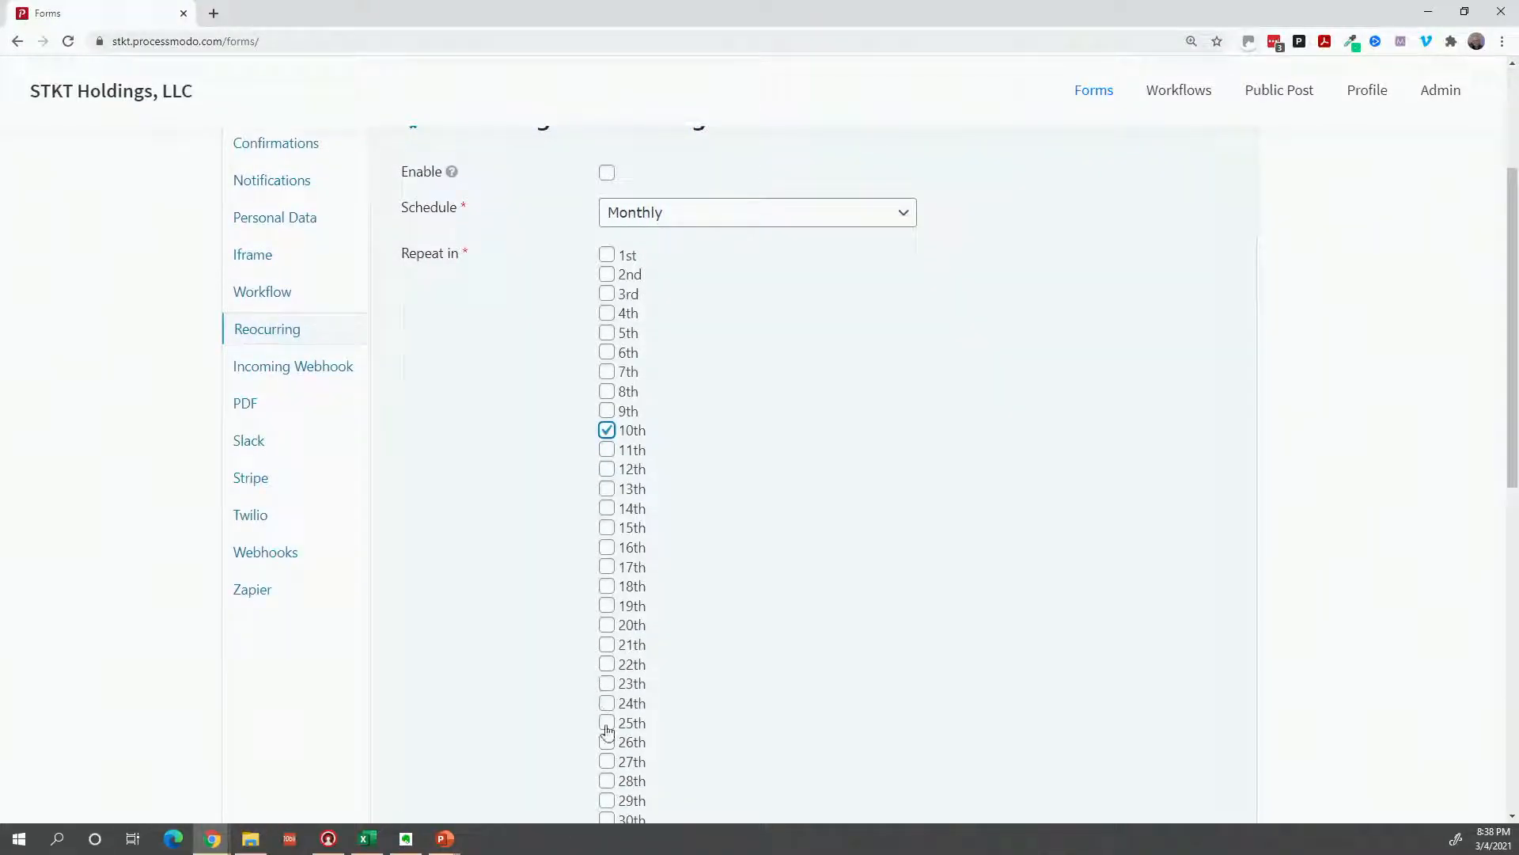
{"action": "left_click", "coordinate": [607, 722]}
{"action": "scroll", "coordinate": [468, 615], "scroll_direction": "down", "scroll_amount": 5}
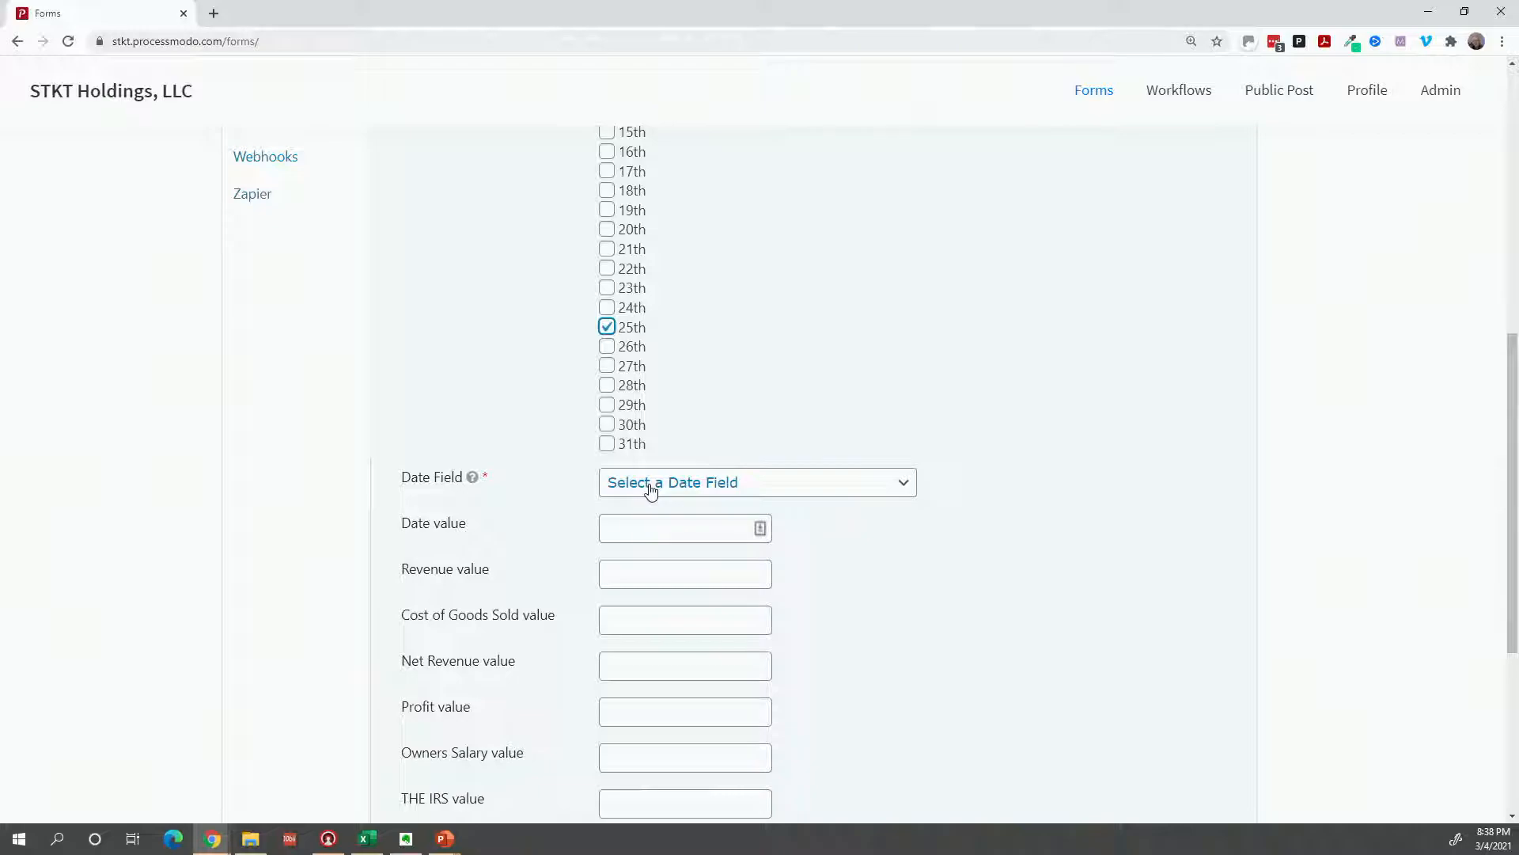
{"action": "left_click", "coordinate": [624, 487]}
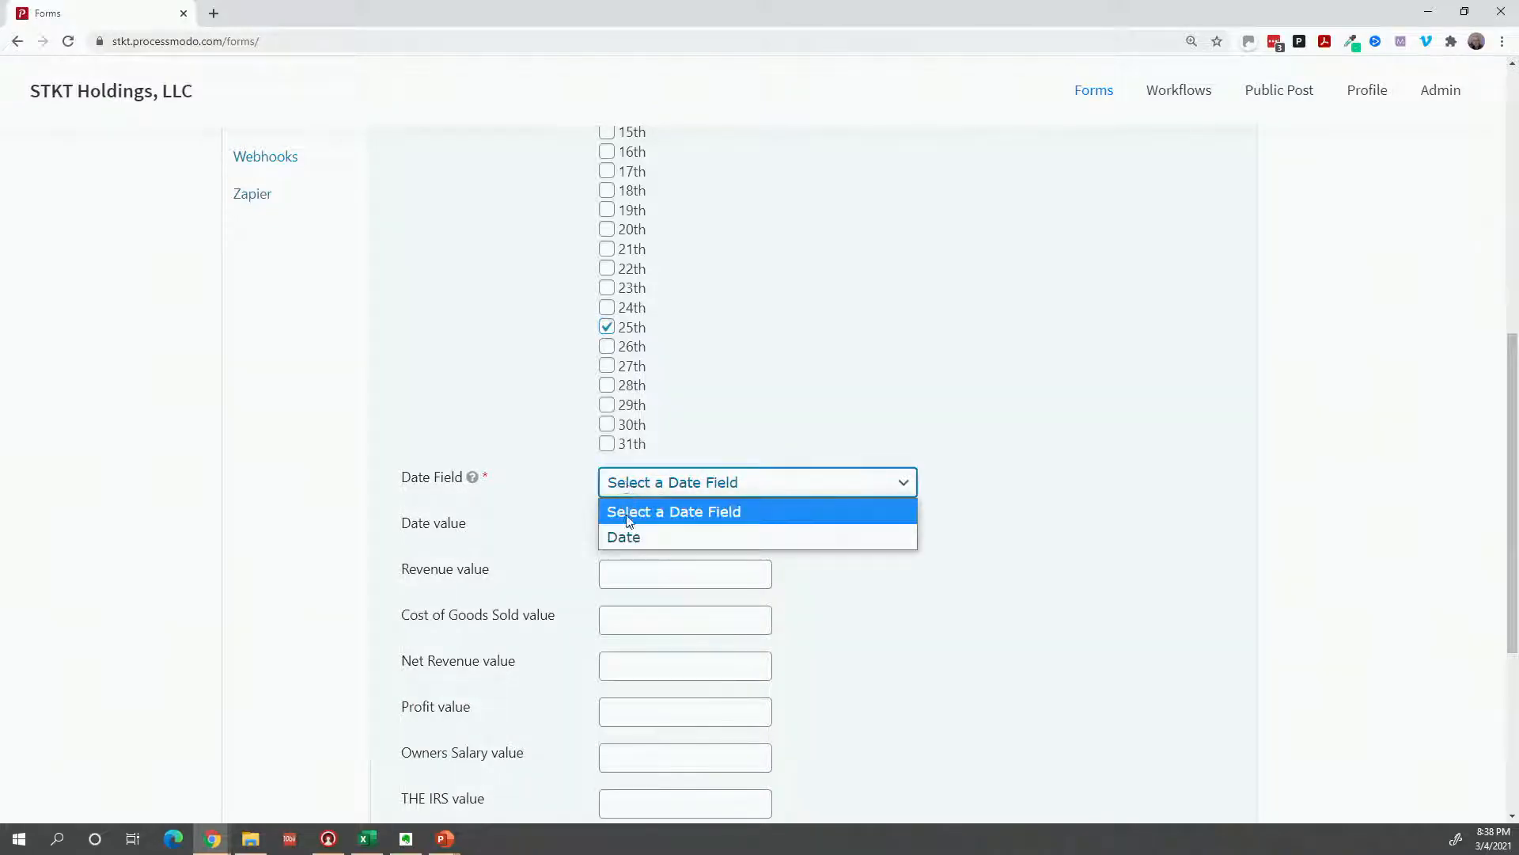
{"action": "left_click", "coordinate": [625, 538]}
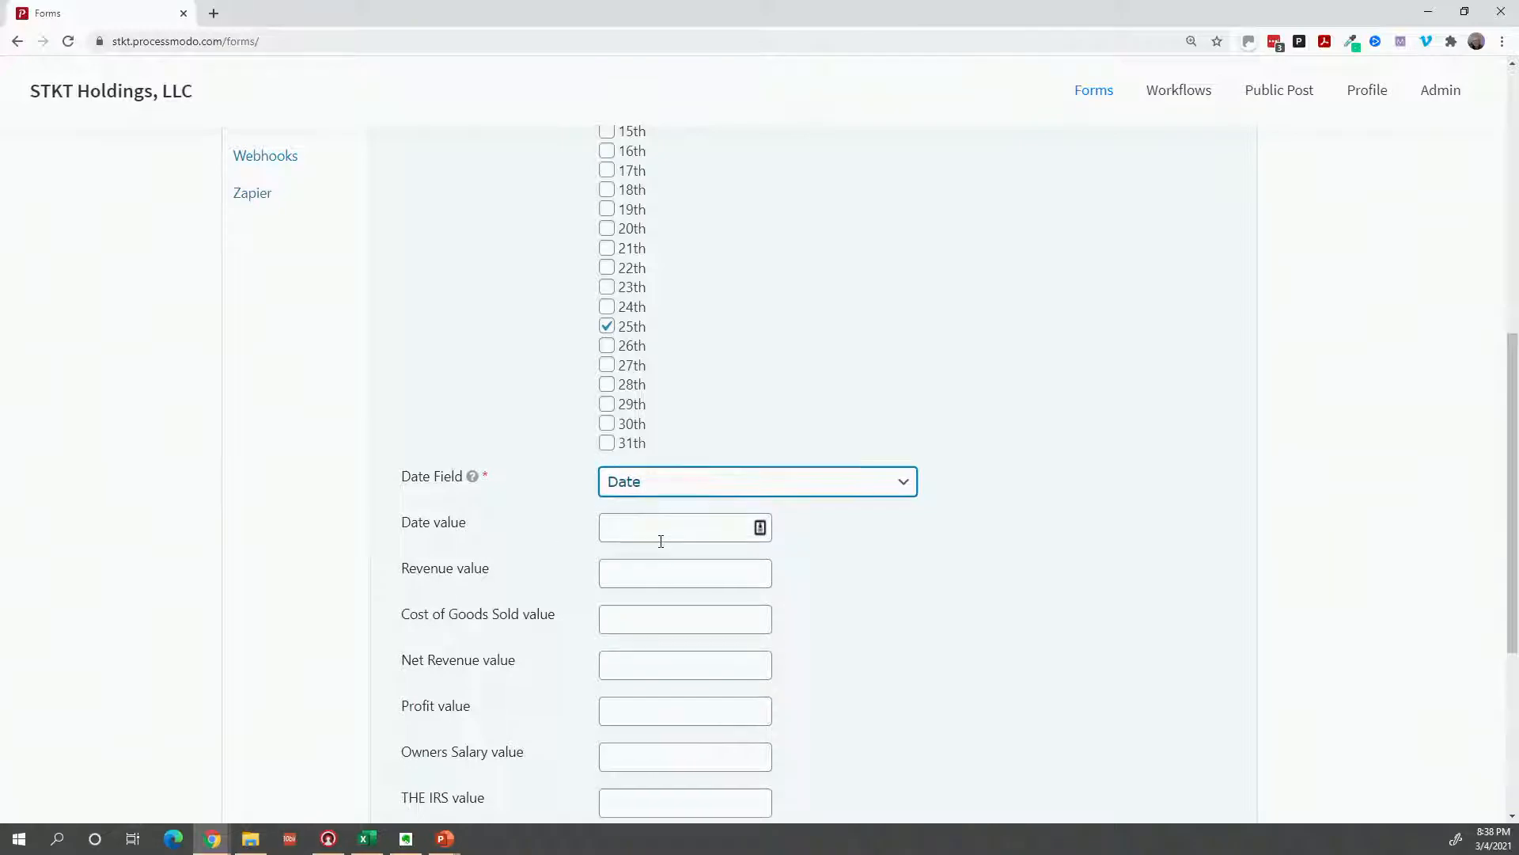
Send a test submission from the recurring form settings with all field values left blank
{"action": "scroll", "coordinate": [661, 541], "scroll_direction": "down", "scroll_amount": 3}
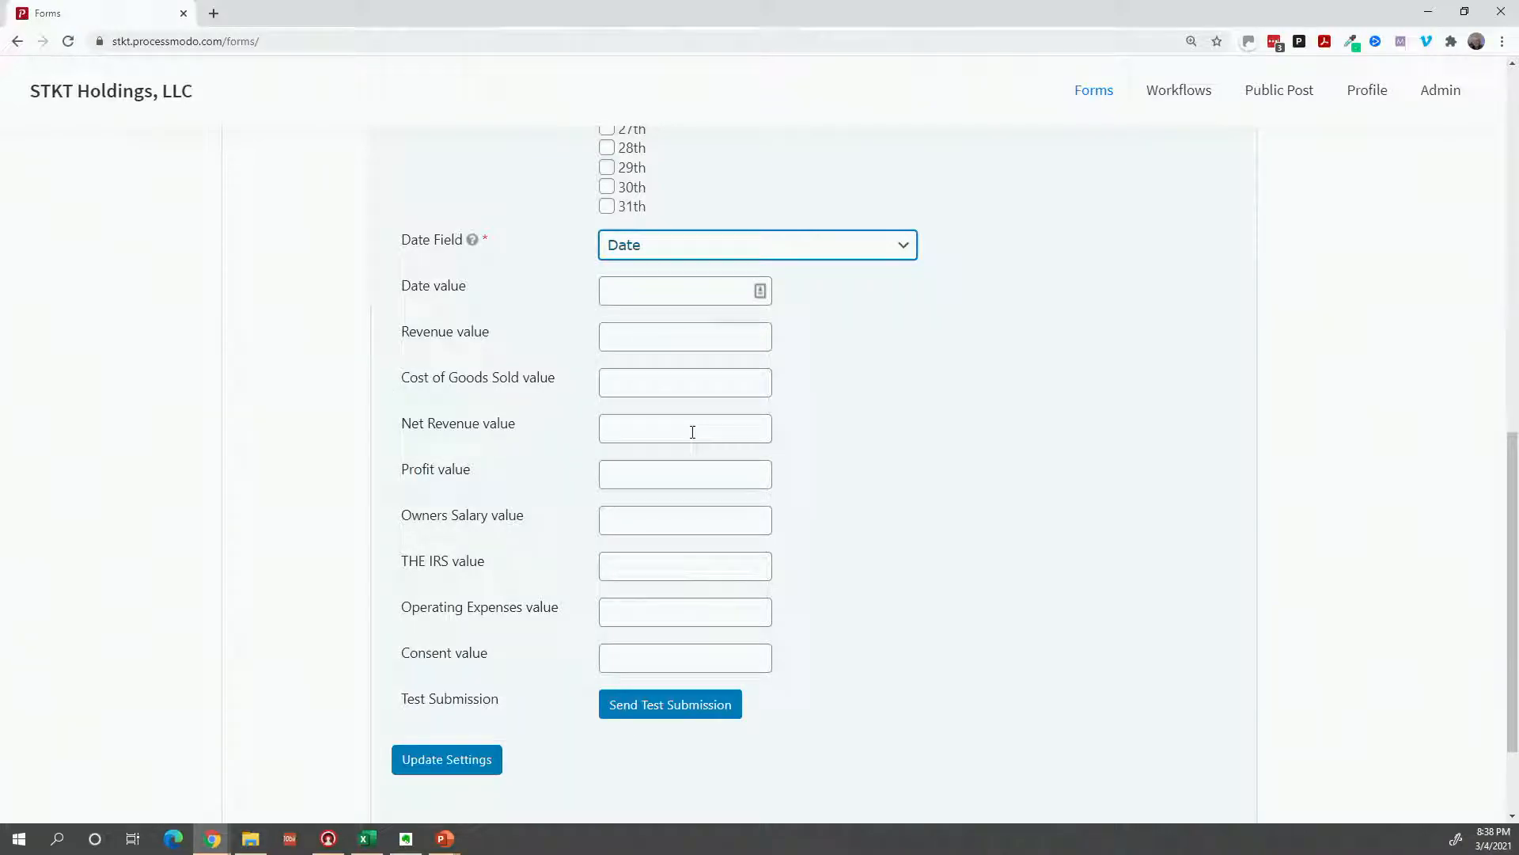
{"action": "left_click_drag", "start_coordinate": [409, 380], "coordinate": [531, 381]}
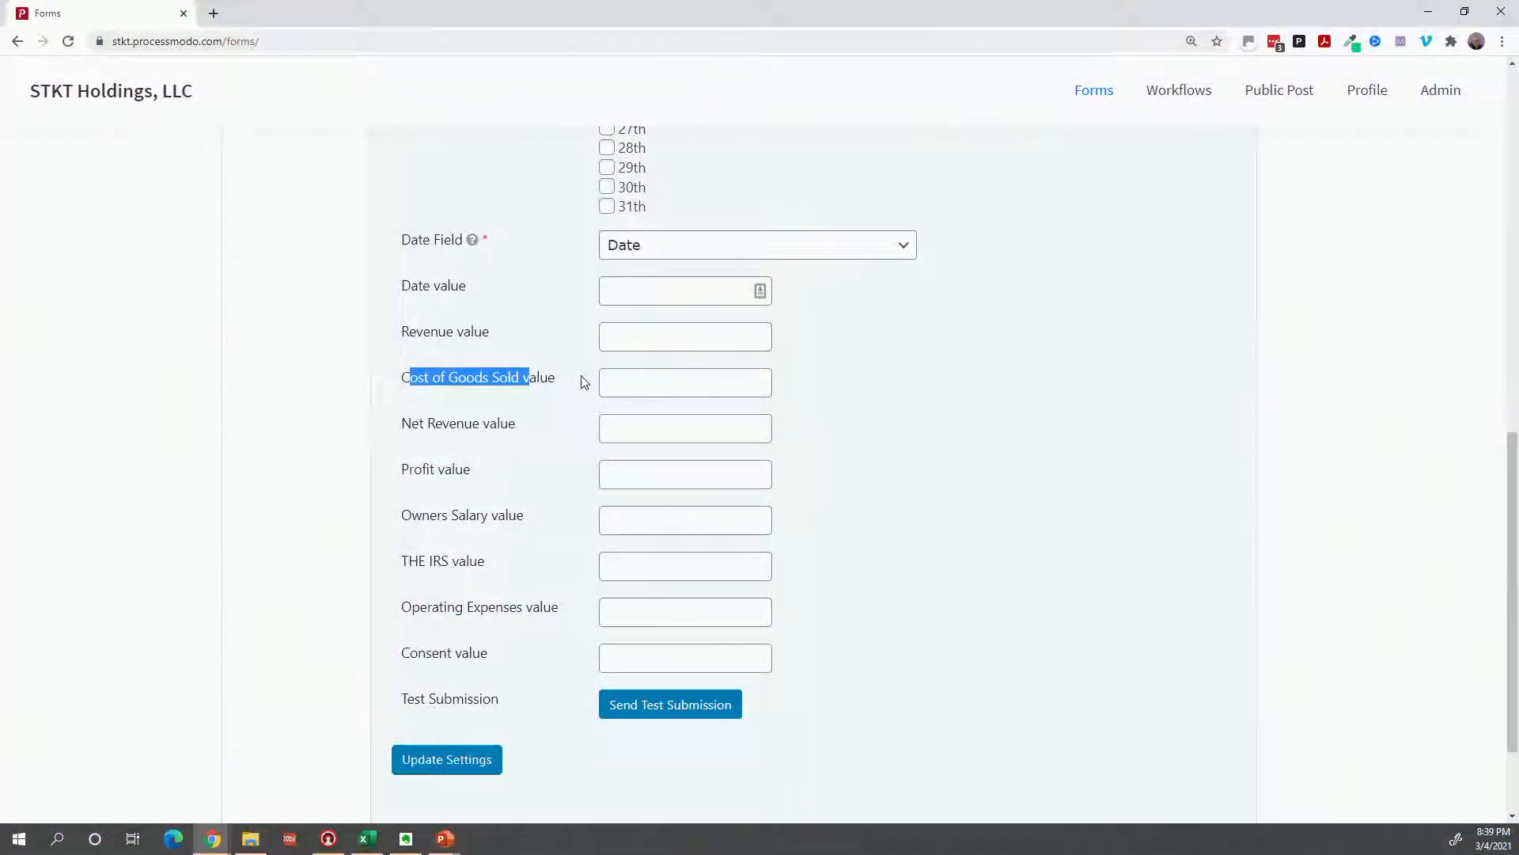
{"action": "scroll", "coordinate": [610, 447], "scroll_direction": "up", "scroll_amount": 10}
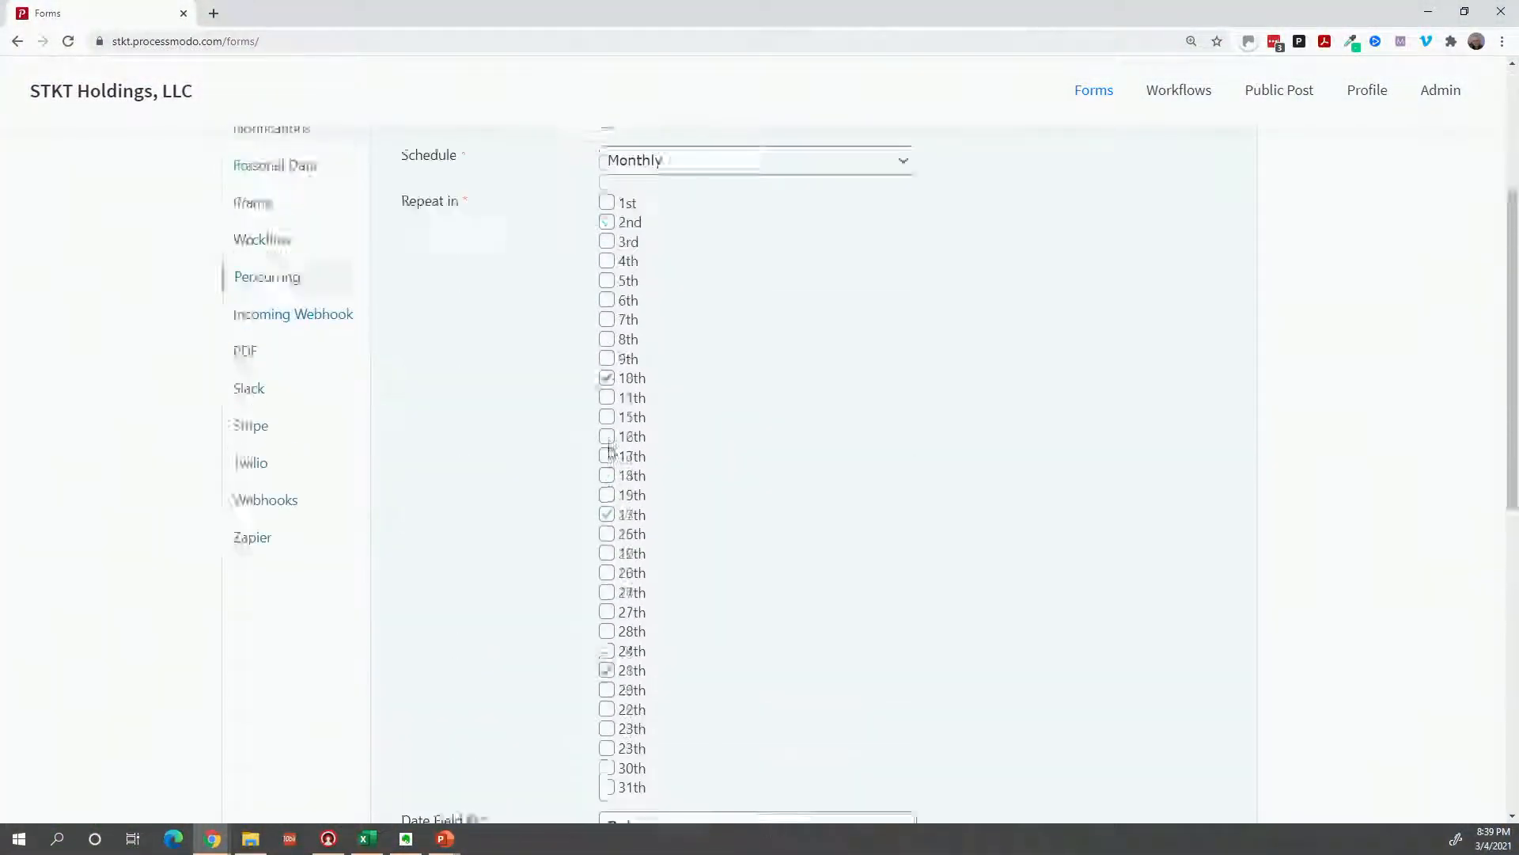
{"action": "scroll", "coordinate": [661, 549], "scroll_direction": "down", "scroll_amount": 9}
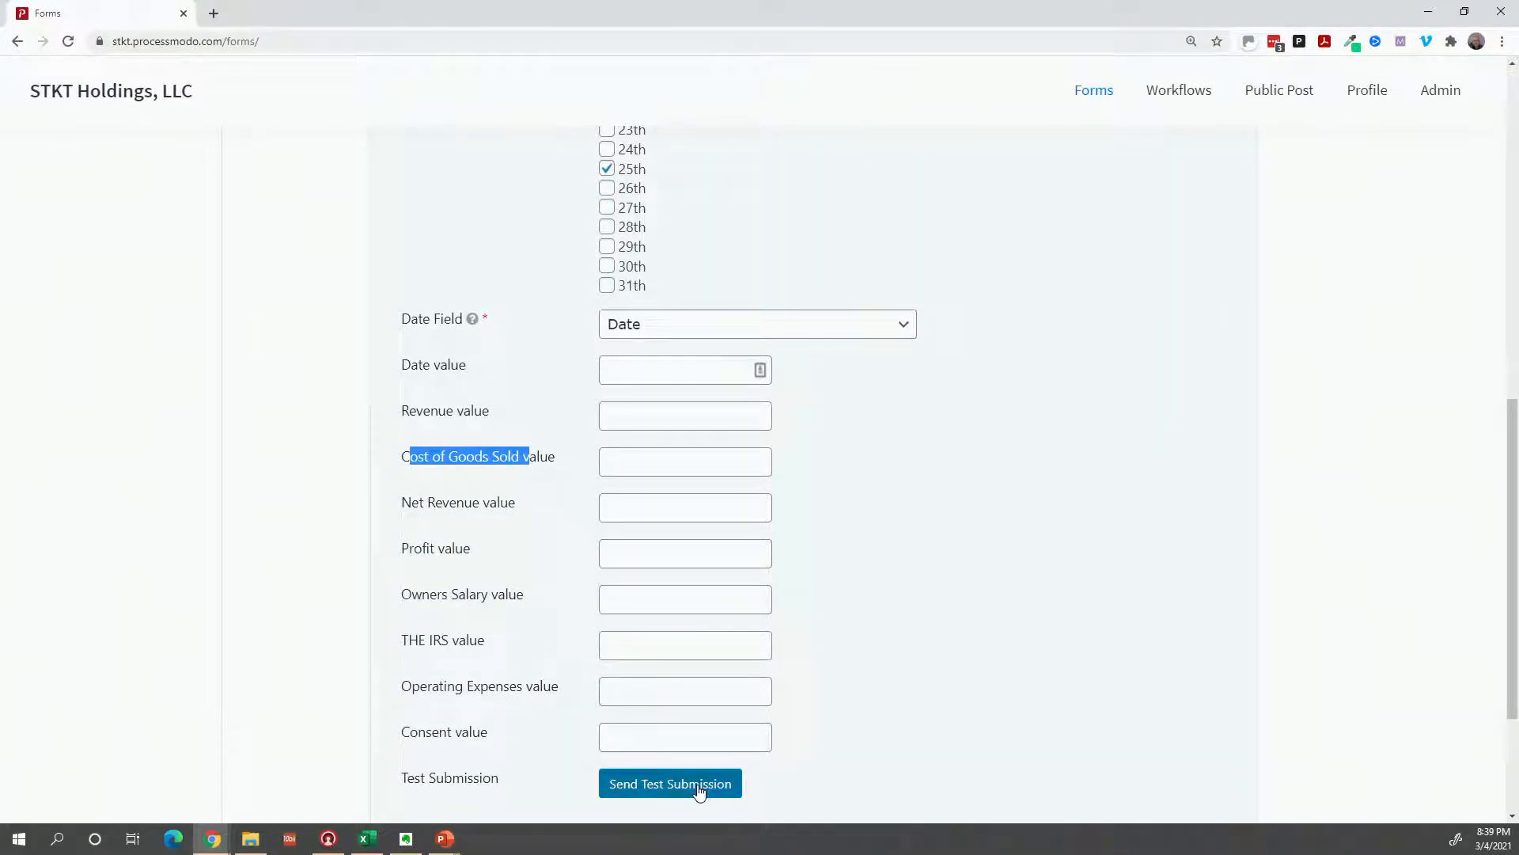
{"action": "left_click", "coordinate": [688, 792]}
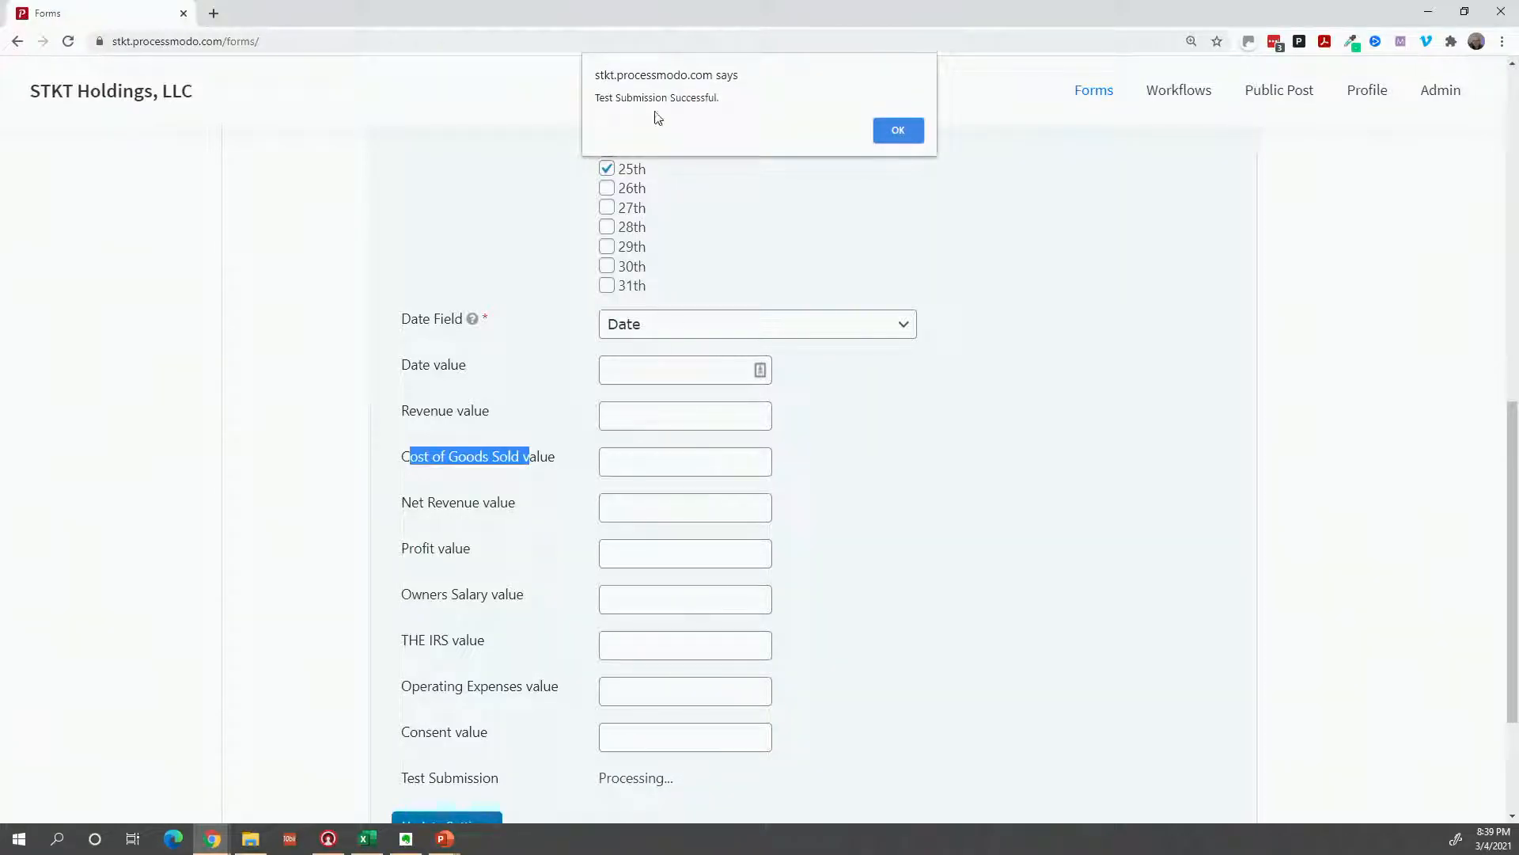
{"action": "left_click", "coordinate": [907, 136]}
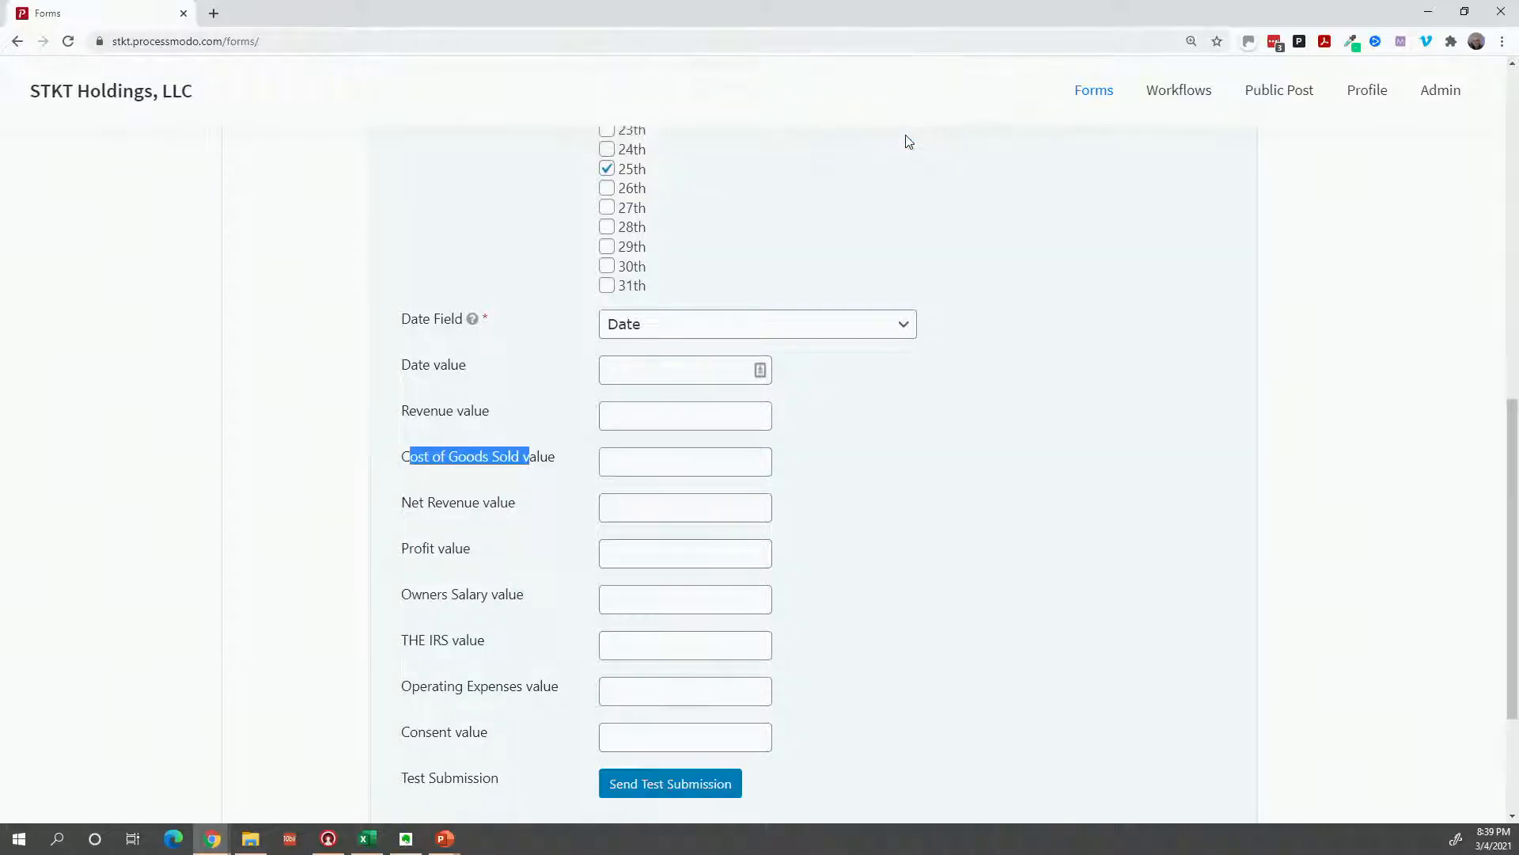
Open Workflows in a new browser tab and open the pending Profit First entry from the inbox
{"action": "left_click", "coordinate": [1188, 104]}
{"action": "right_click", "coordinate": [1189, 101]}
{"action": "left_click", "coordinate": [1198, 107]}
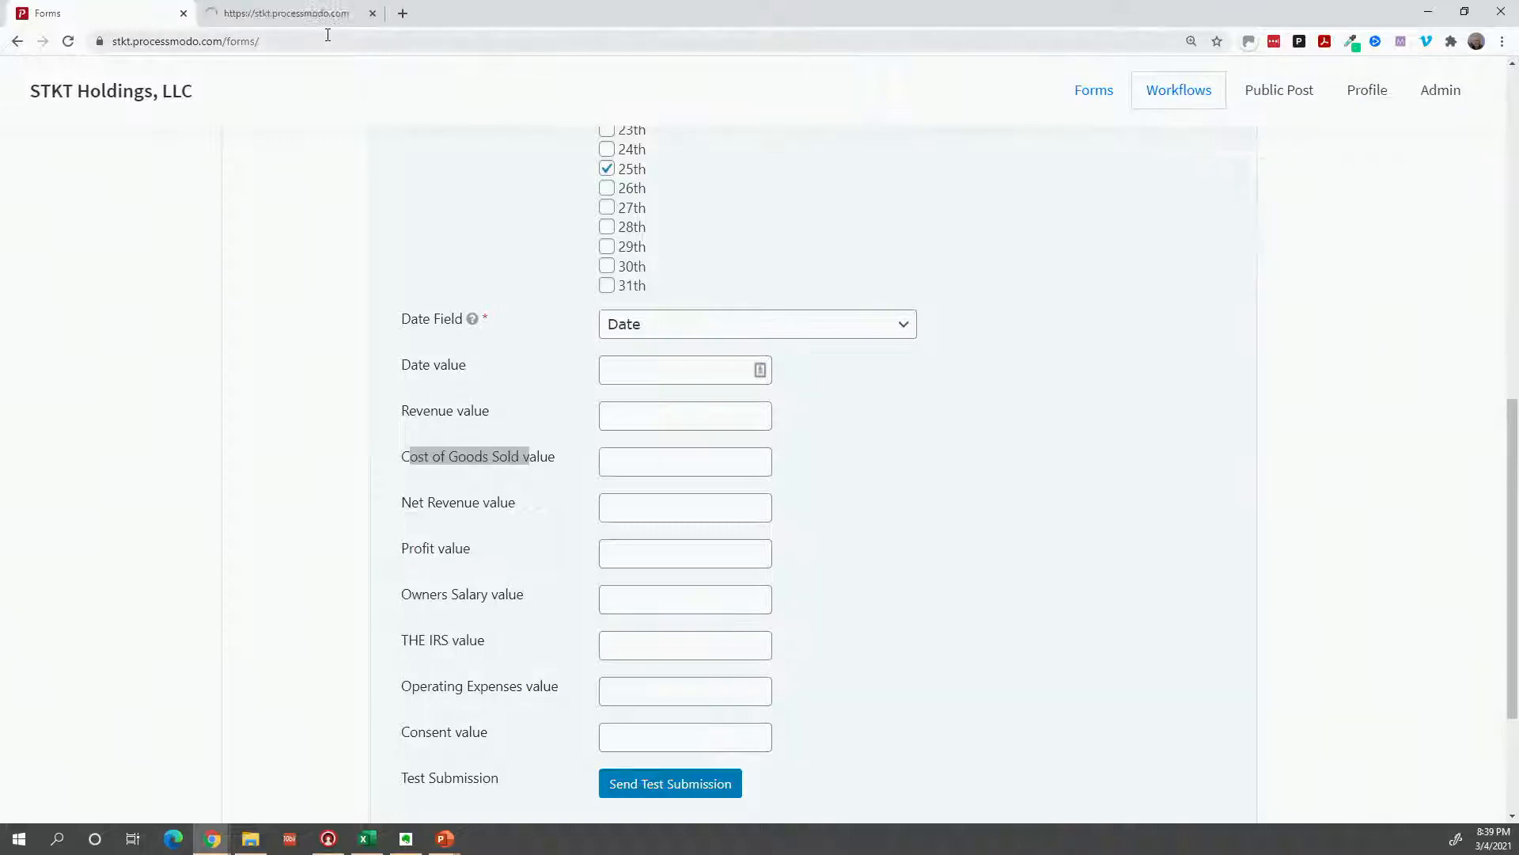
{"action": "left_click", "coordinate": [332, 22]}
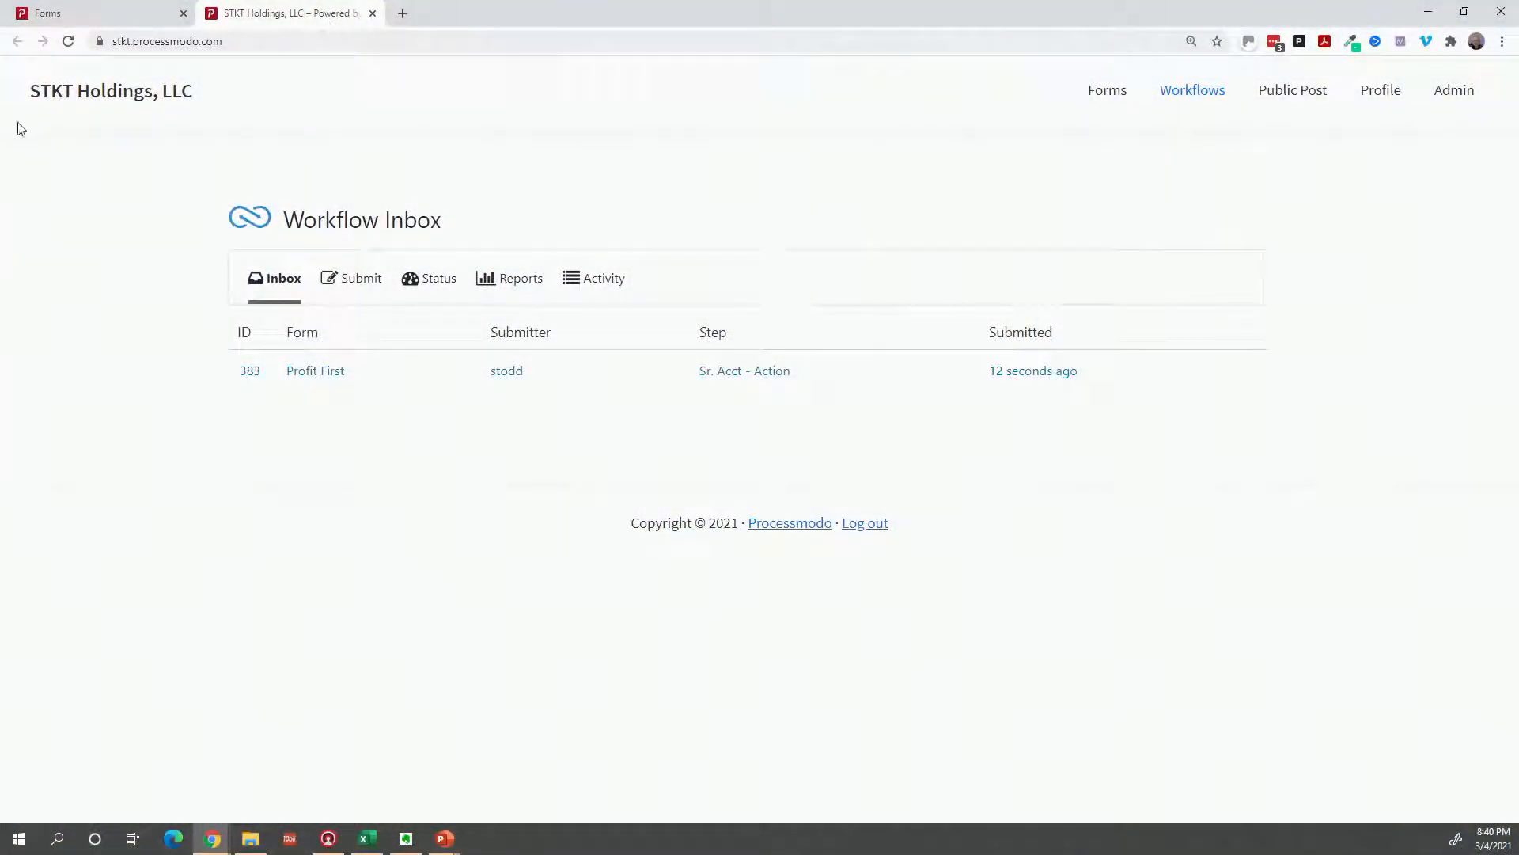
{"action": "left_click", "coordinate": [331, 375]}
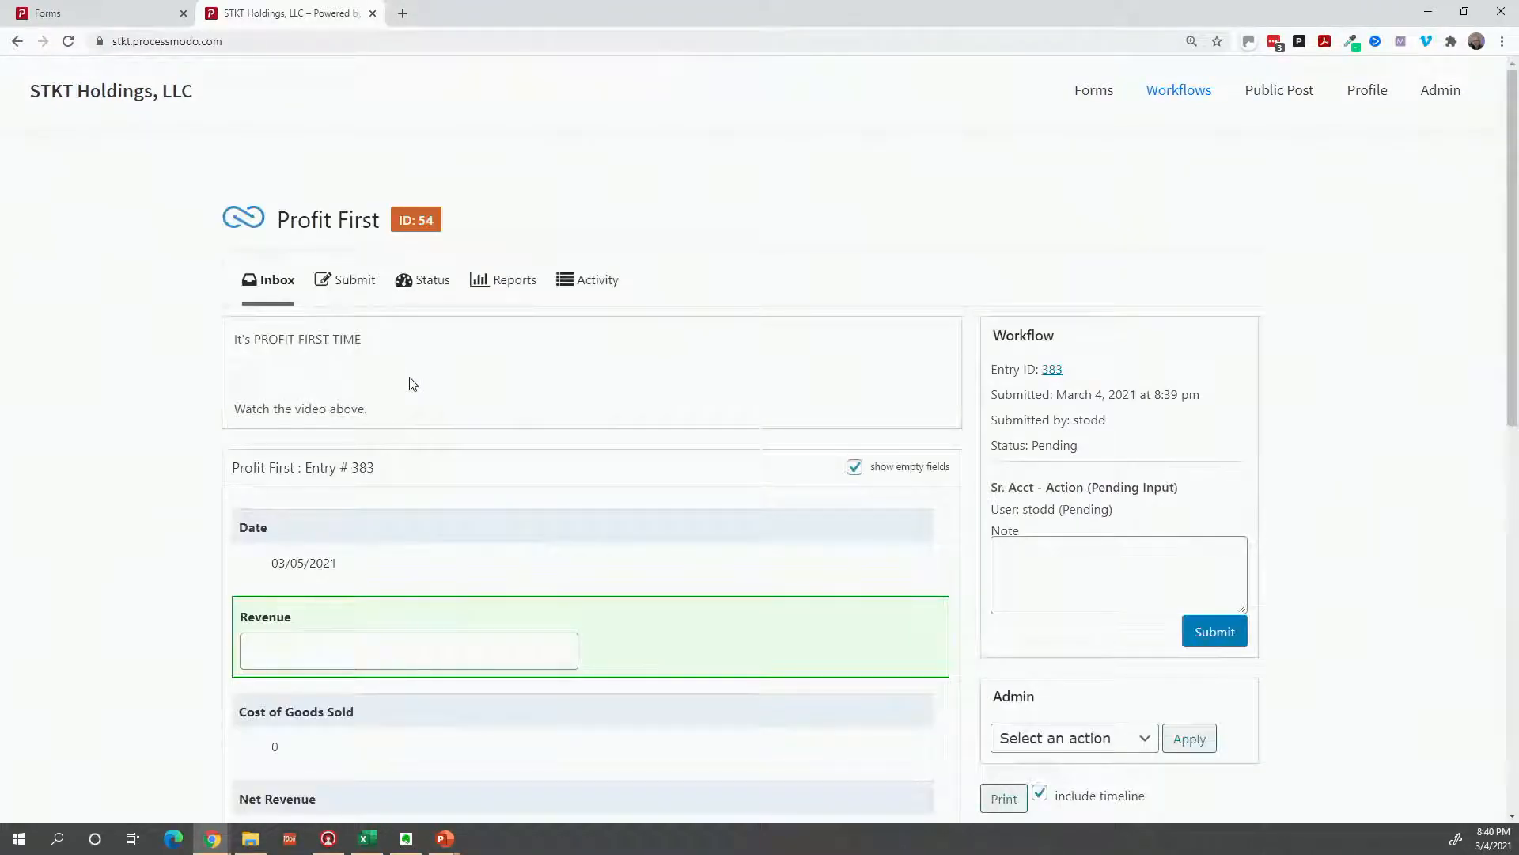
{"action": "scroll", "coordinate": [412, 384], "scroll_direction": "down", "scroll_amount": 2}
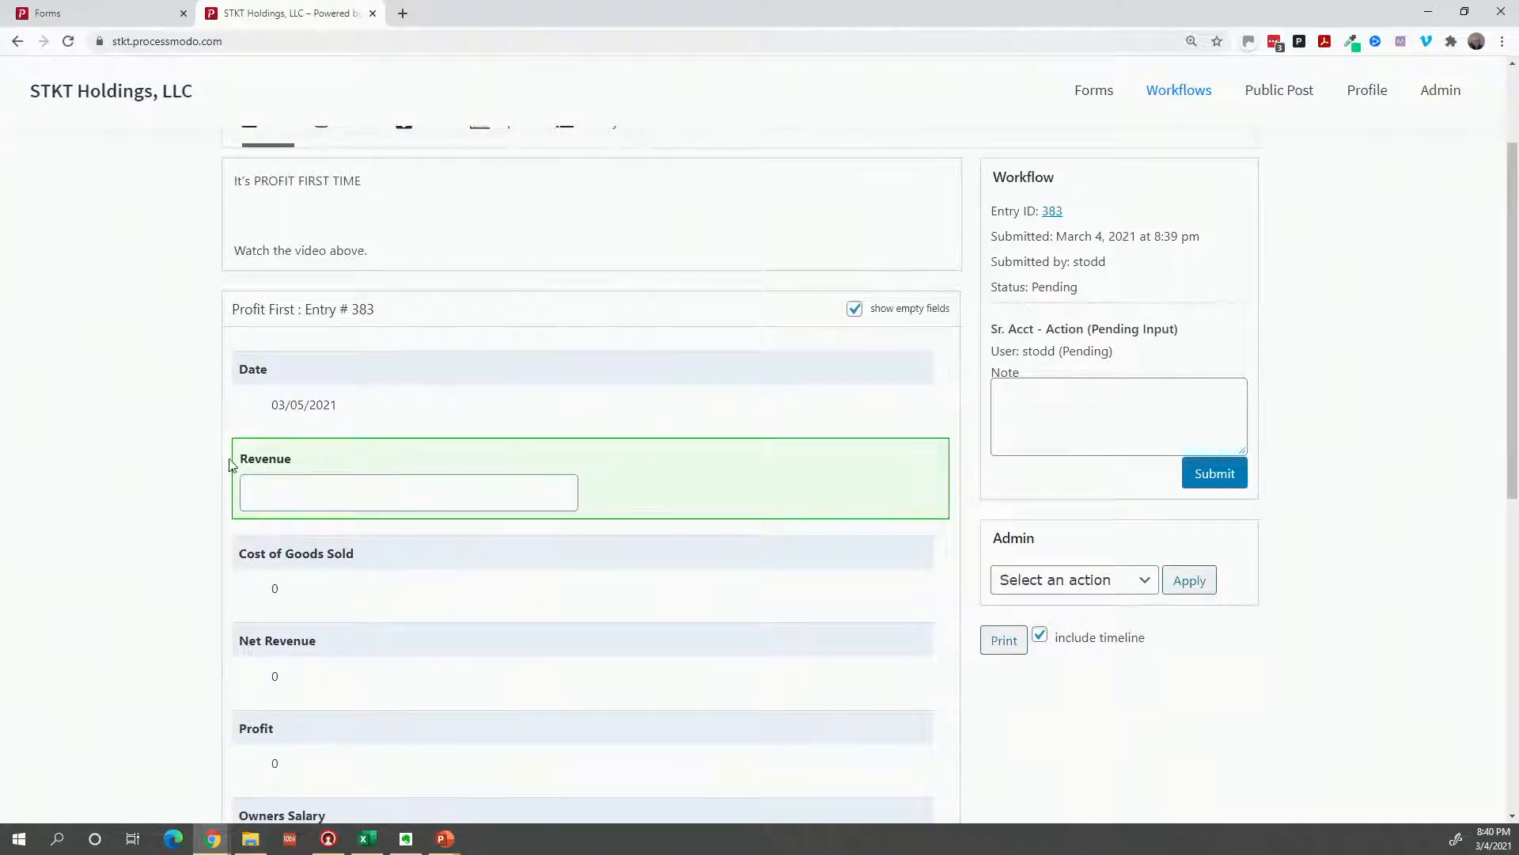
{"action": "scroll", "coordinate": [566, 476], "scroll_direction": "up", "scroll_amount": 2}
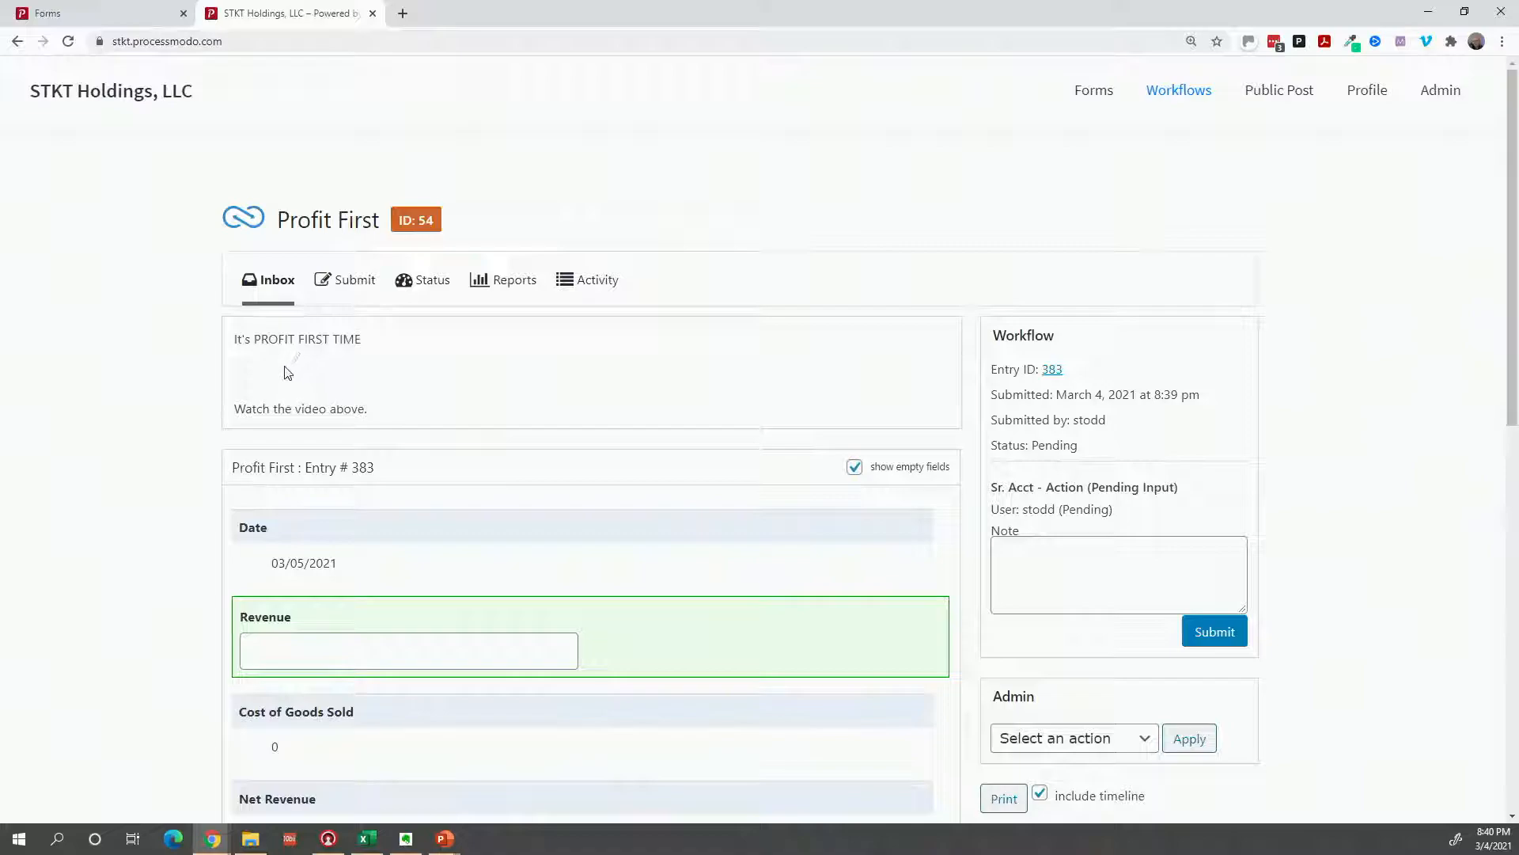
Enter 40000 as the Revenue in the Profit First entry
{"action": "scroll", "coordinate": [247, 443], "scroll_direction": "down", "scroll_amount": 2}
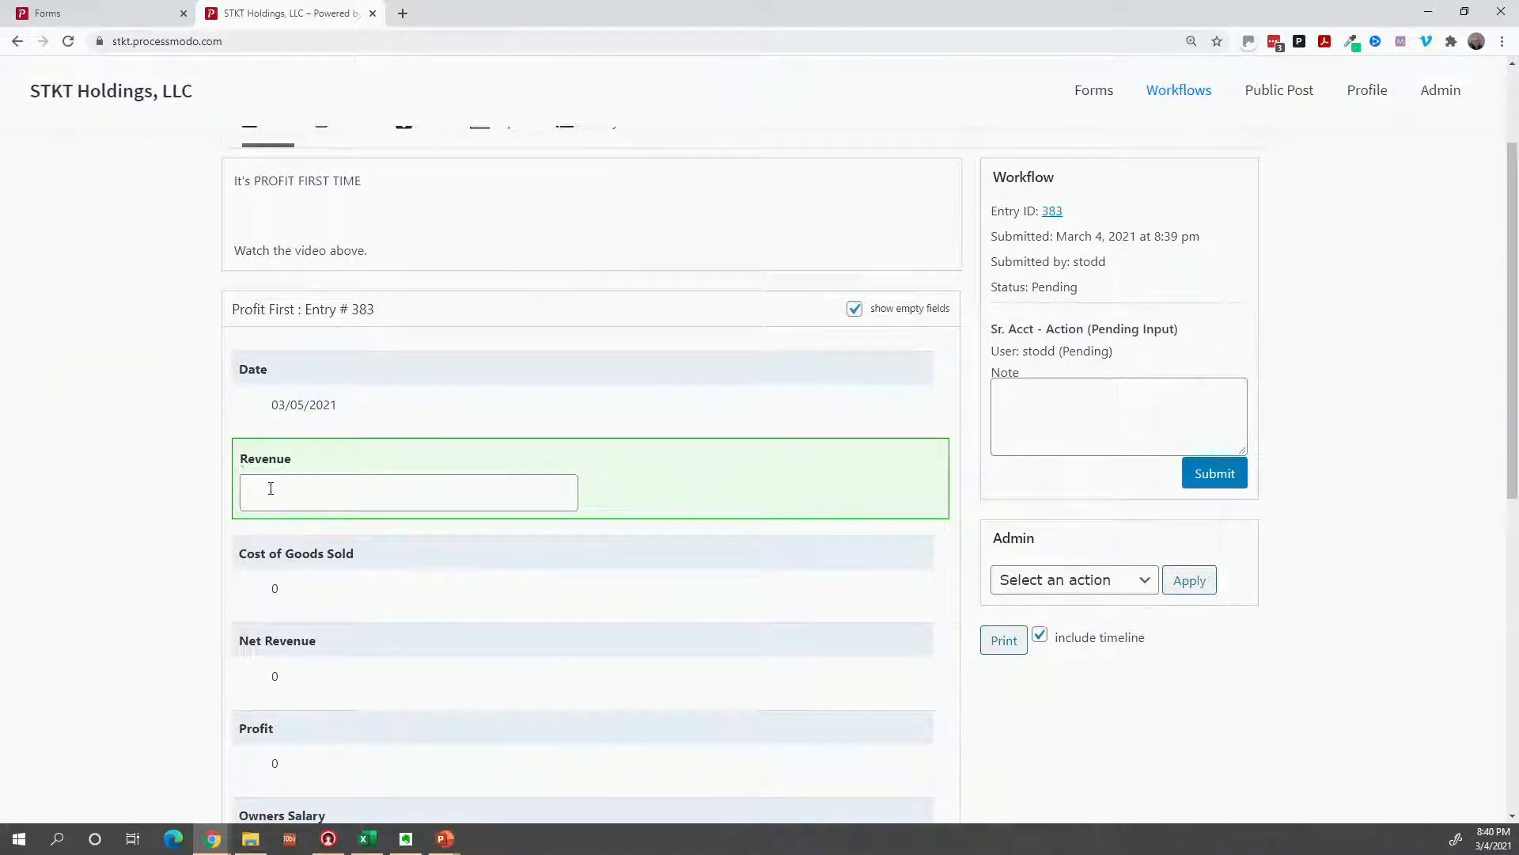
{"action": "left_click", "coordinate": [270, 489]}
{"action": "type", "text": "4"}
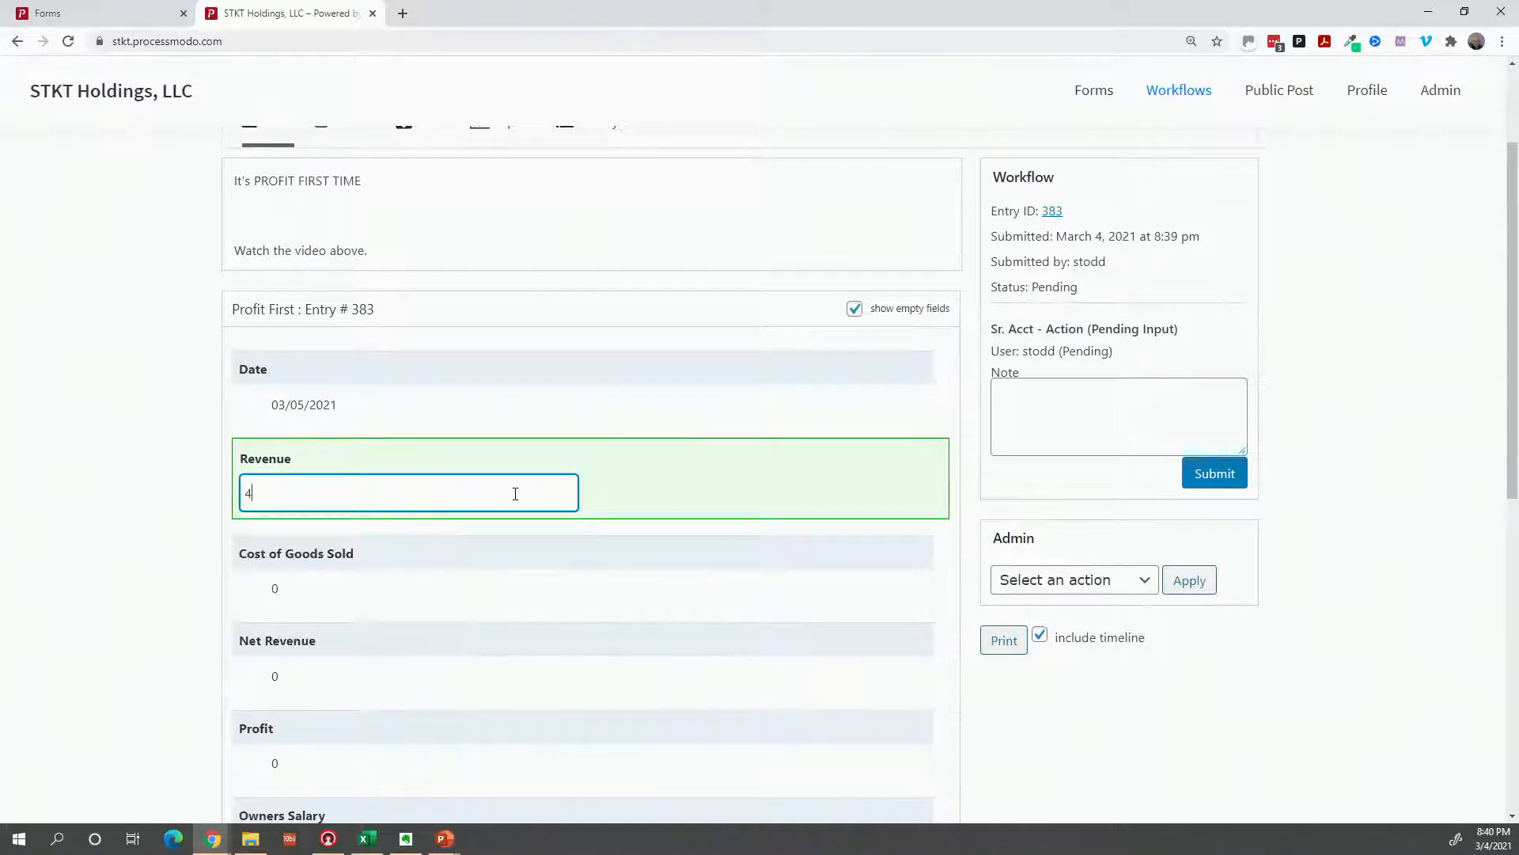
{"action": "type", "text": "0000"}
{"action": "left_click", "coordinate": [211, 567]}
Review the entry's allocation fields and consent checkbox, and submit the Sr. Acct - Action step
{"action": "scroll", "coordinate": [211, 567], "scroll_direction": "down", "scroll_amount": 2}
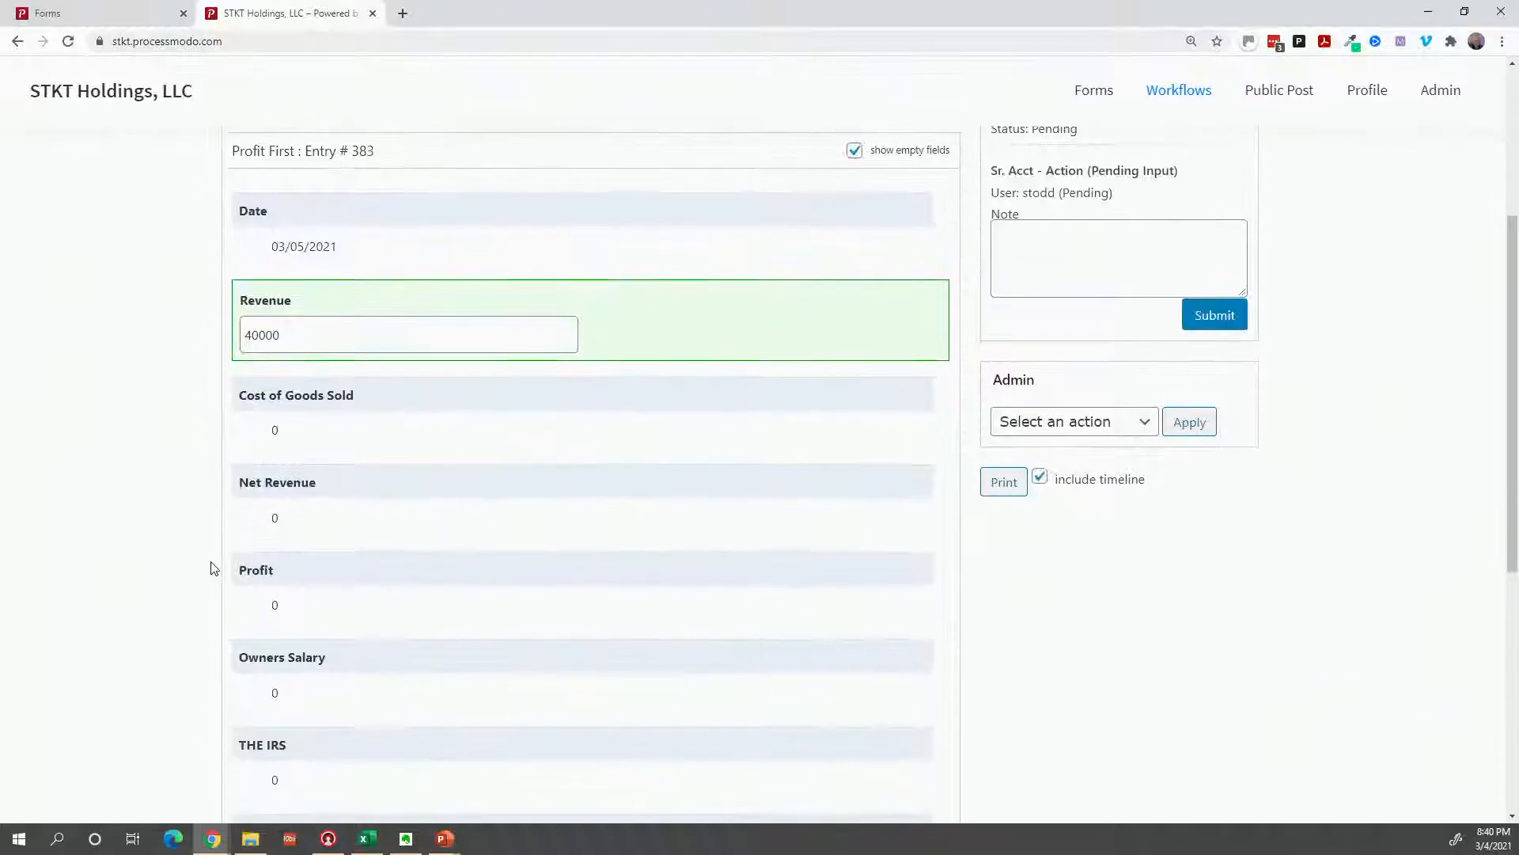
{"action": "scroll", "coordinate": [210, 567], "scroll_direction": "down", "scroll_amount": 1}
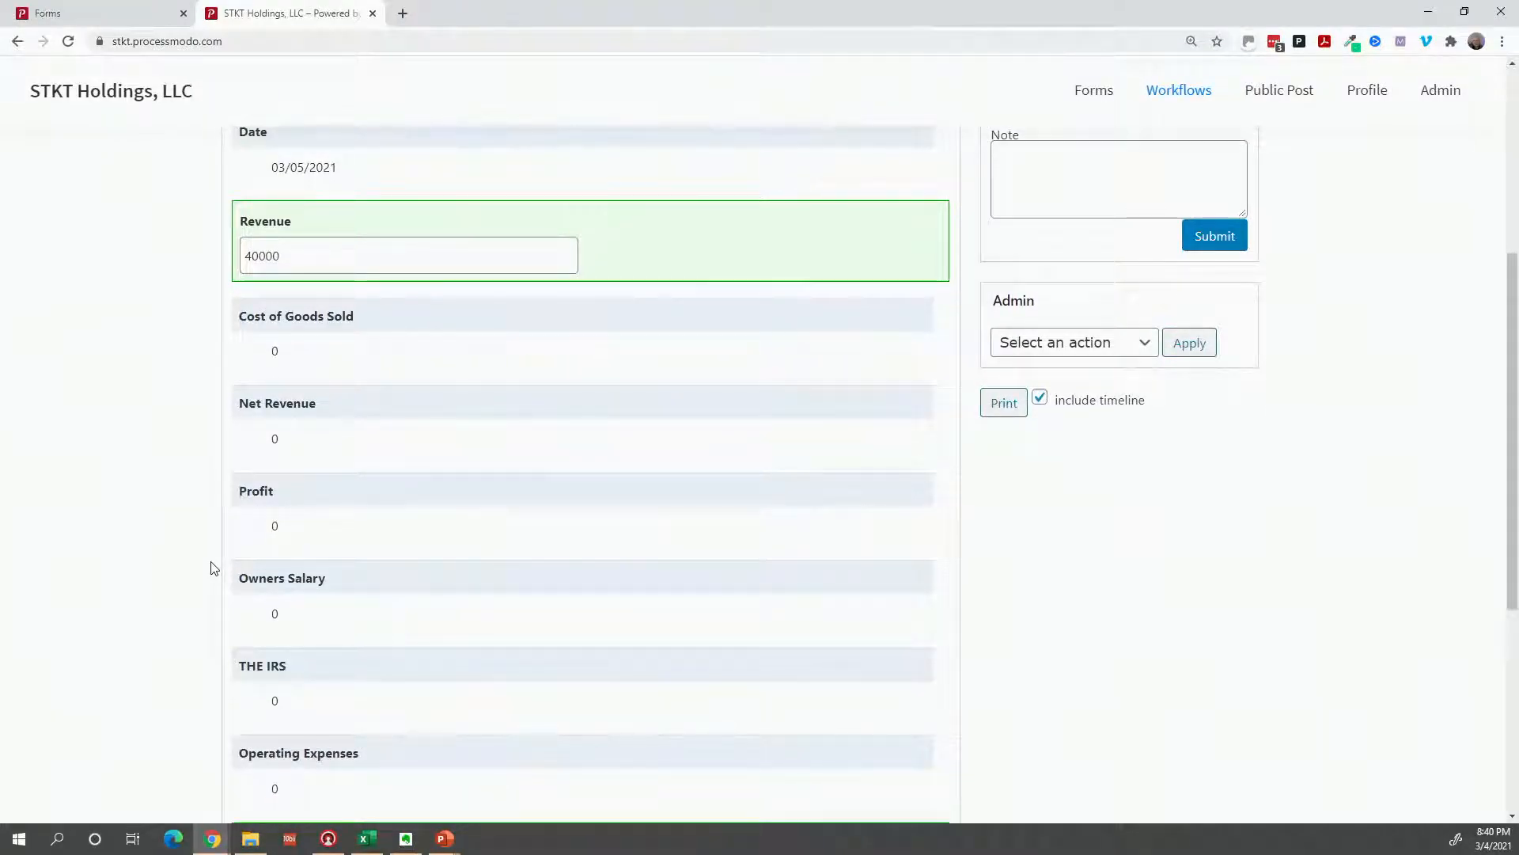
{"action": "scroll", "coordinate": [876, 611], "scroll_direction": "down", "scroll_amount": 2}
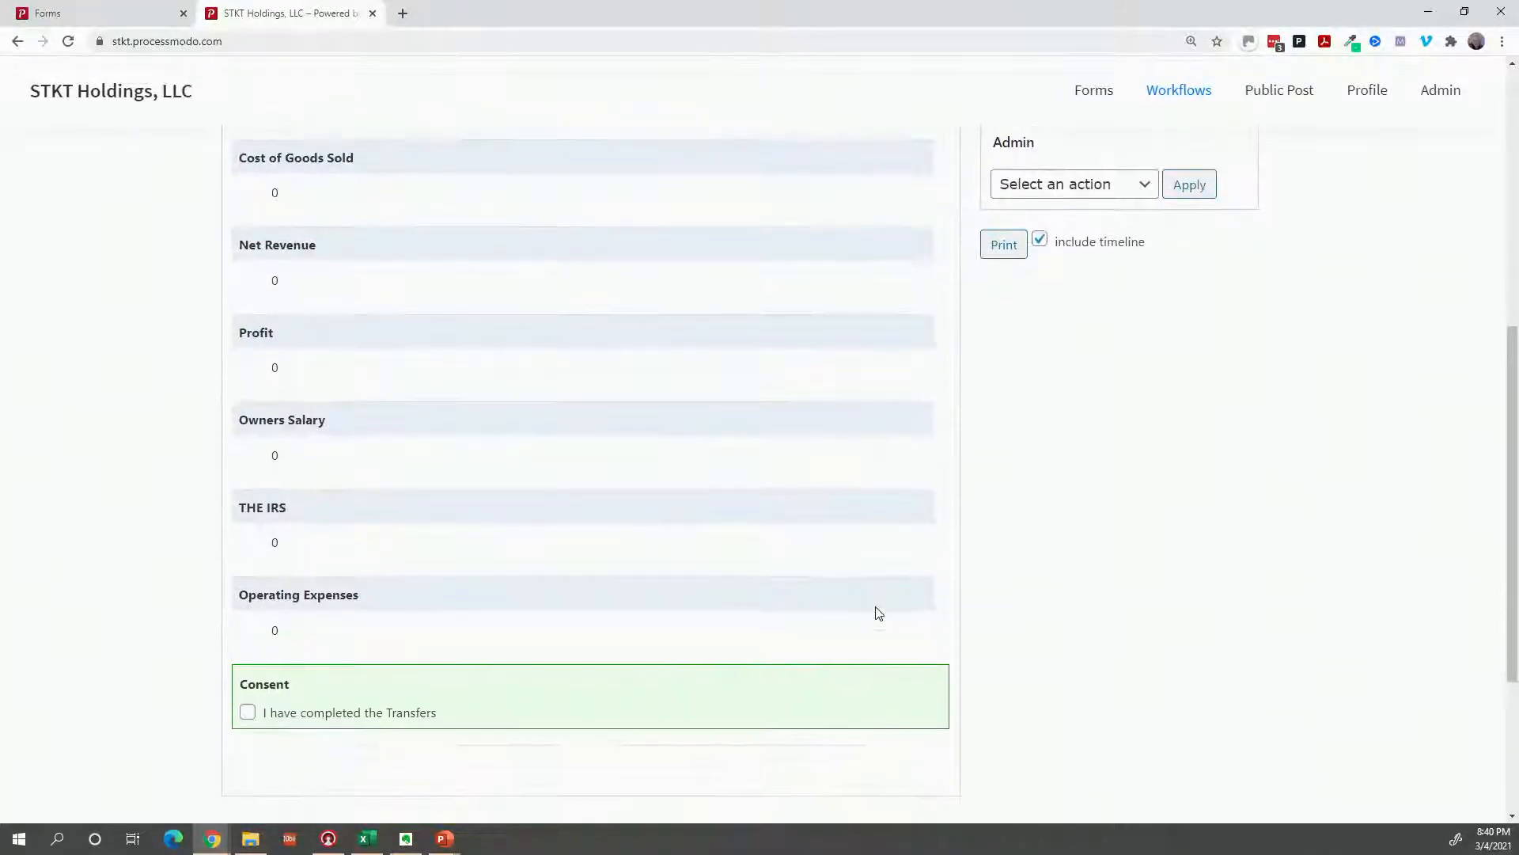
{"action": "scroll", "coordinate": [878, 615], "scroll_direction": "up", "scroll_amount": 1}
{"action": "scroll", "coordinate": [878, 615], "scroll_direction": "up", "scroll_amount": 3}
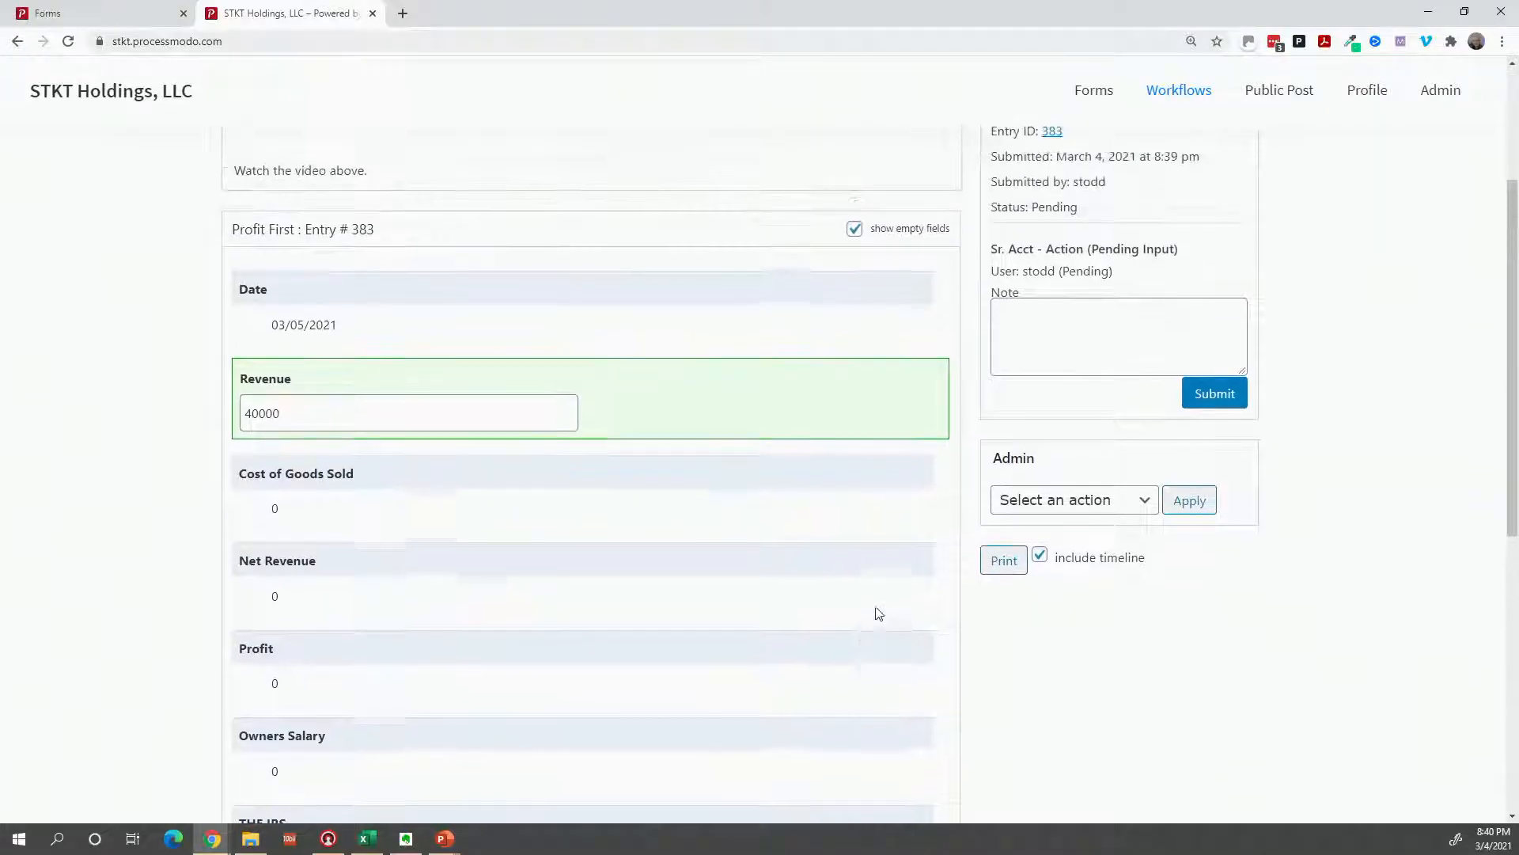
{"action": "scroll", "coordinate": [877, 614], "scroll_direction": "down", "scroll_amount": 2}
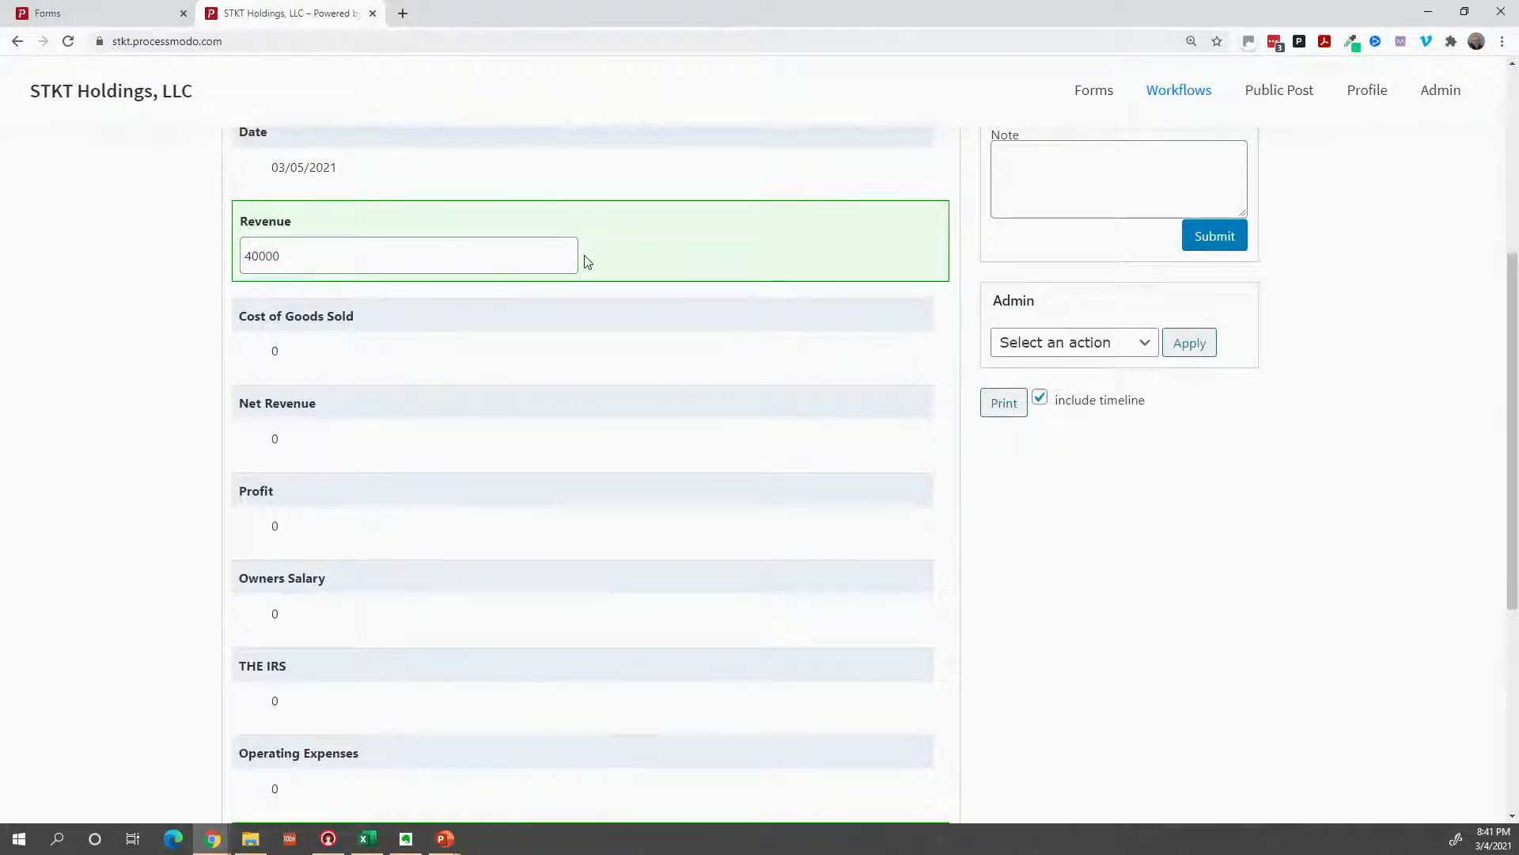
{"action": "scroll", "coordinate": [475, 655], "scroll_direction": "down", "scroll_amount": 2}
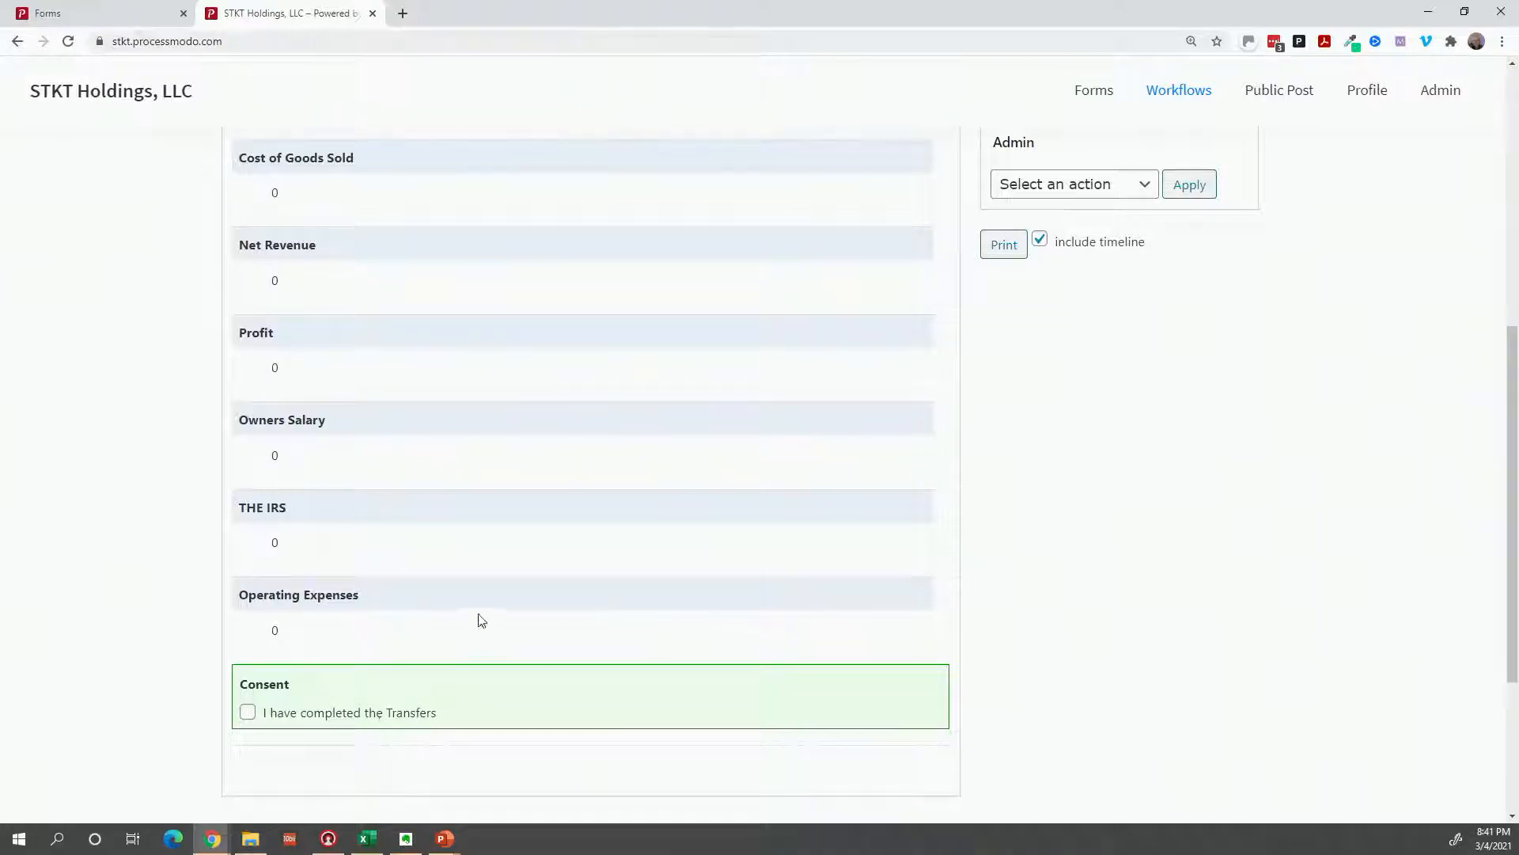
{"action": "scroll", "coordinate": [480, 620], "scroll_direction": "up", "scroll_amount": 4}
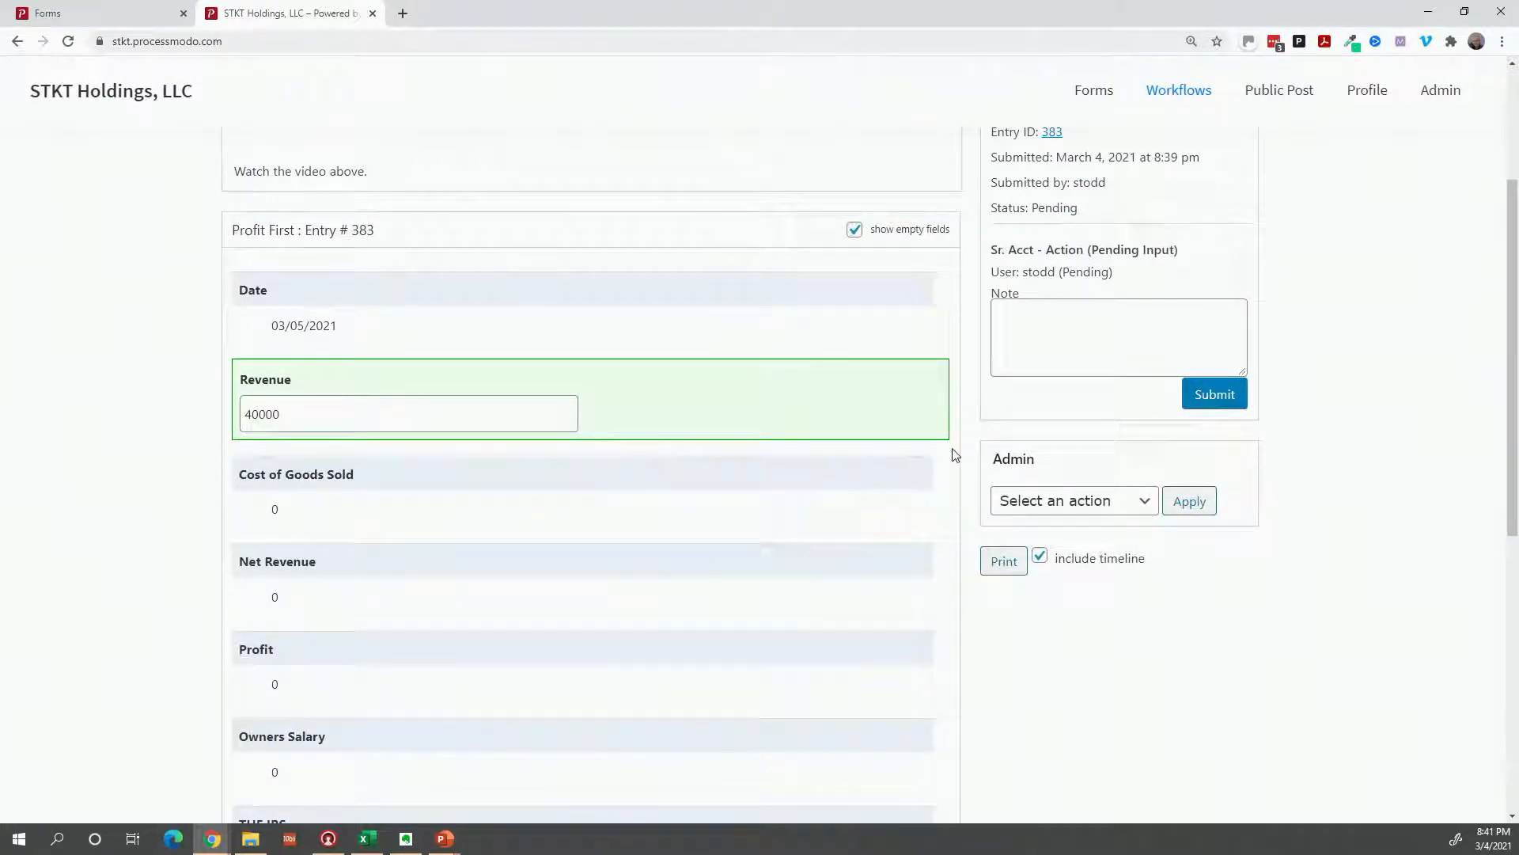
{"action": "left_click", "coordinate": [1215, 395]}
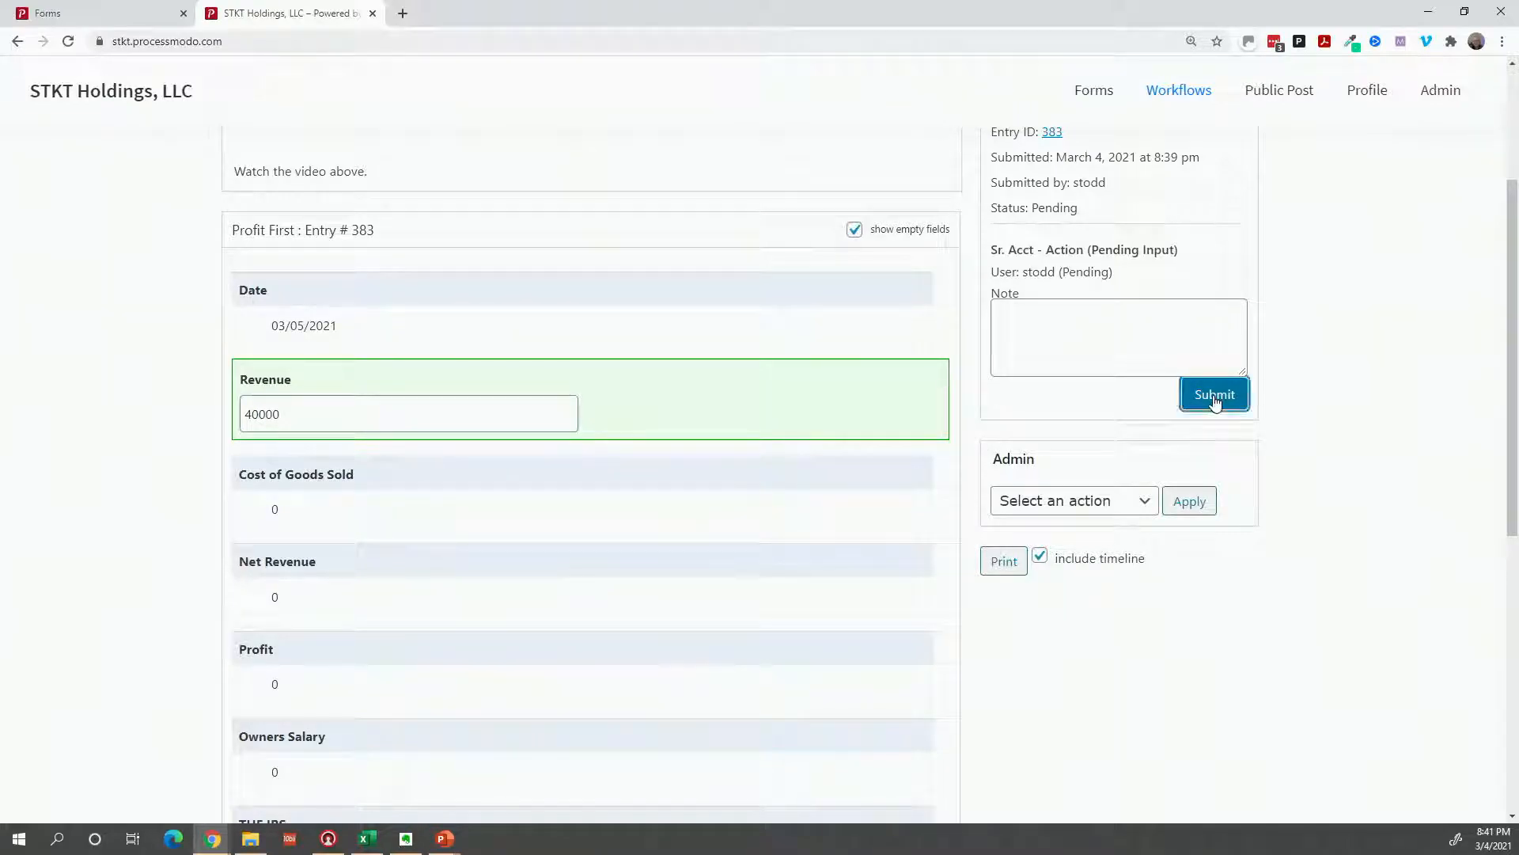
Check the calculated allocation amounts and consent in the submitted entry, and return to the form's recurring settings
{"action": "scroll", "coordinate": [679, 434], "scroll_direction": "up", "scroll_amount": 2}
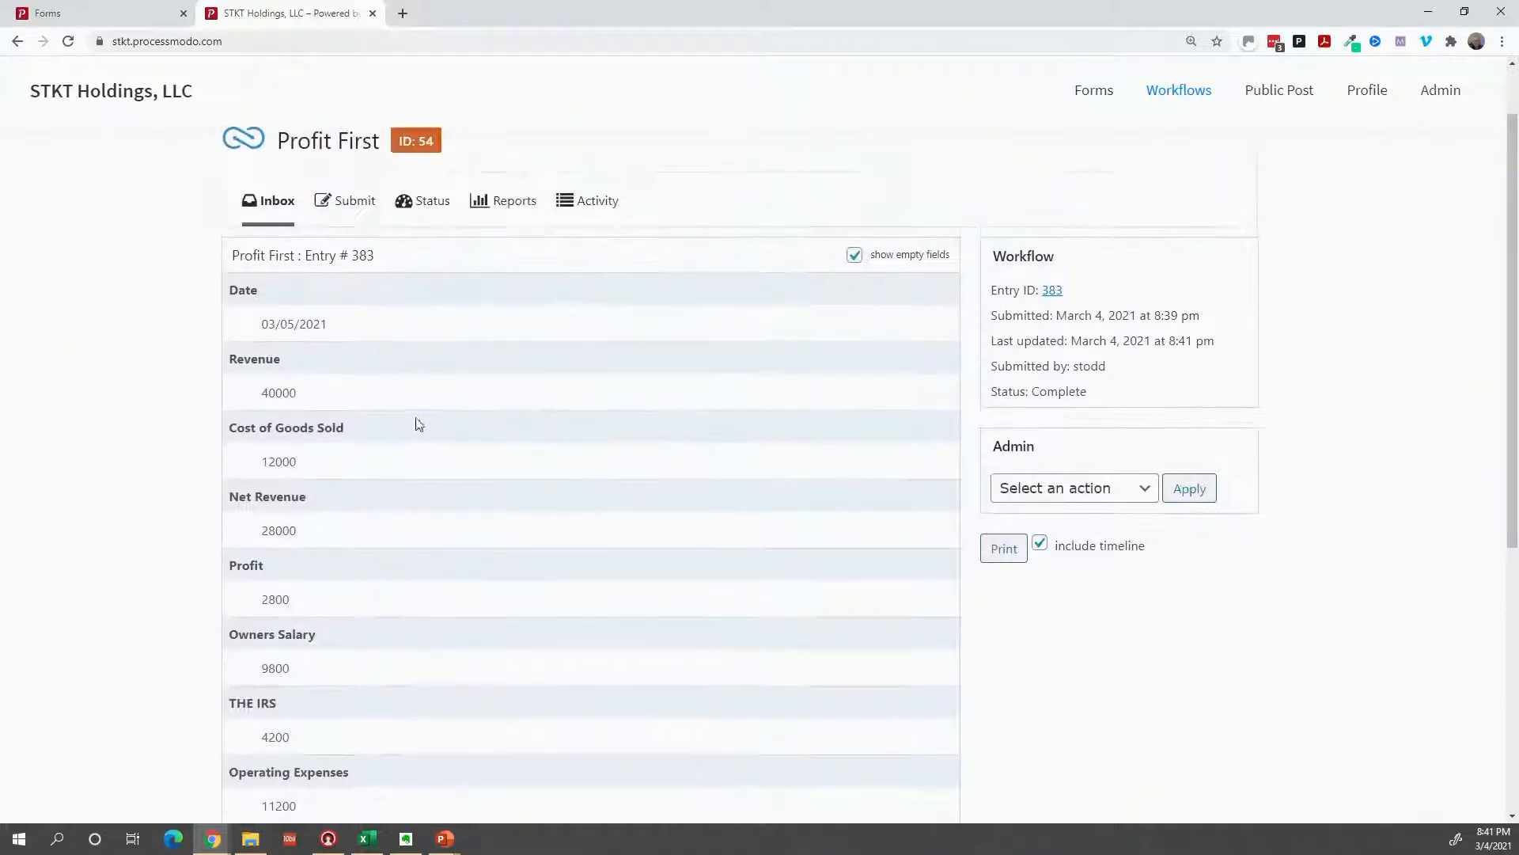
{"action": "scroll", "coordinate": [293, 491], "scroll_direction": "down", "scroll_amount": 3}
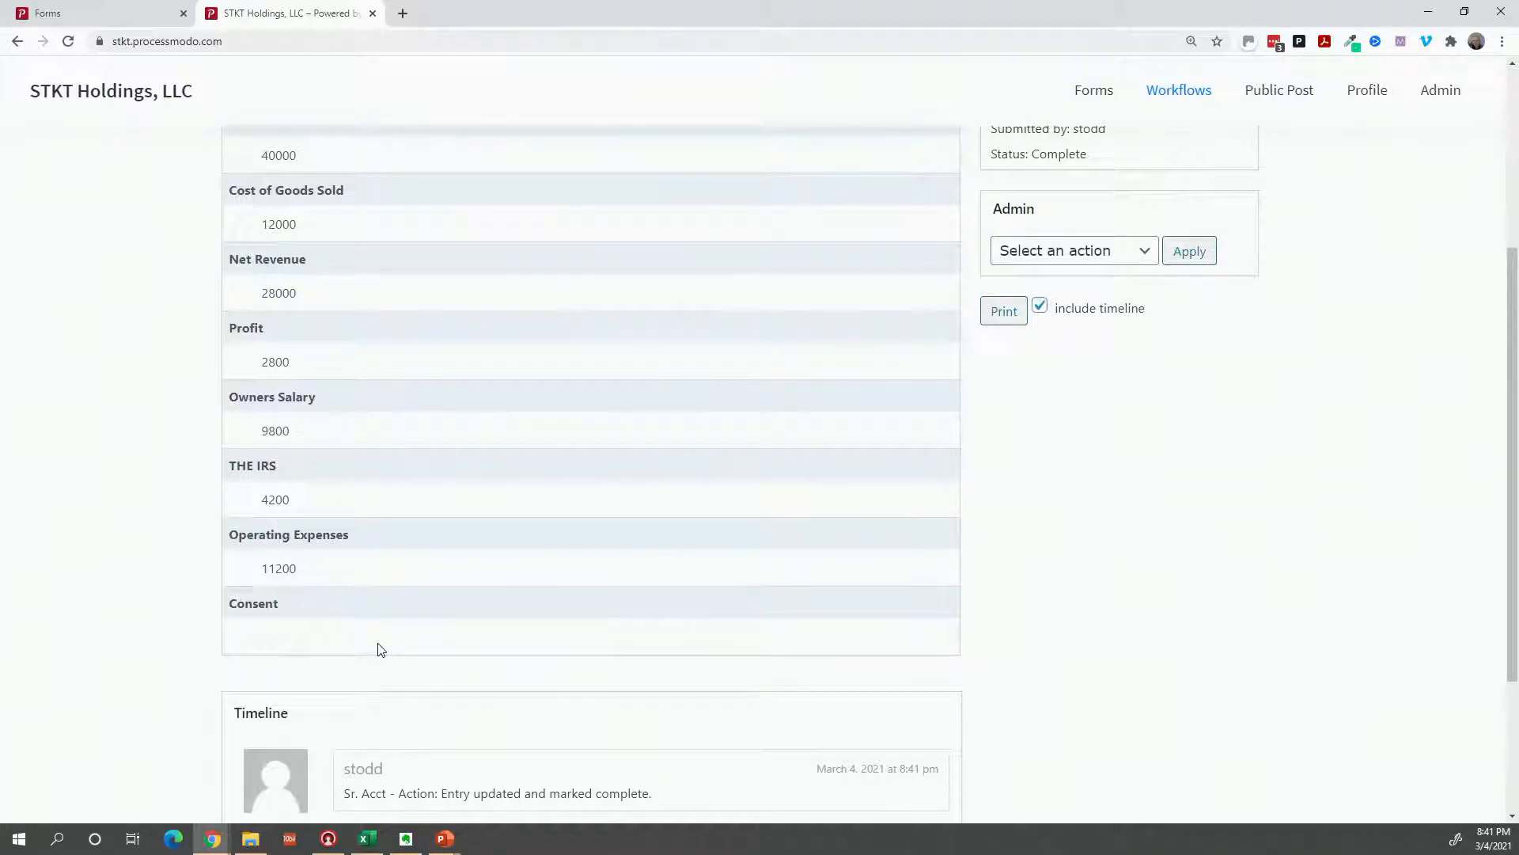
{"action": "left_click", "coordinate": [111, 16]}
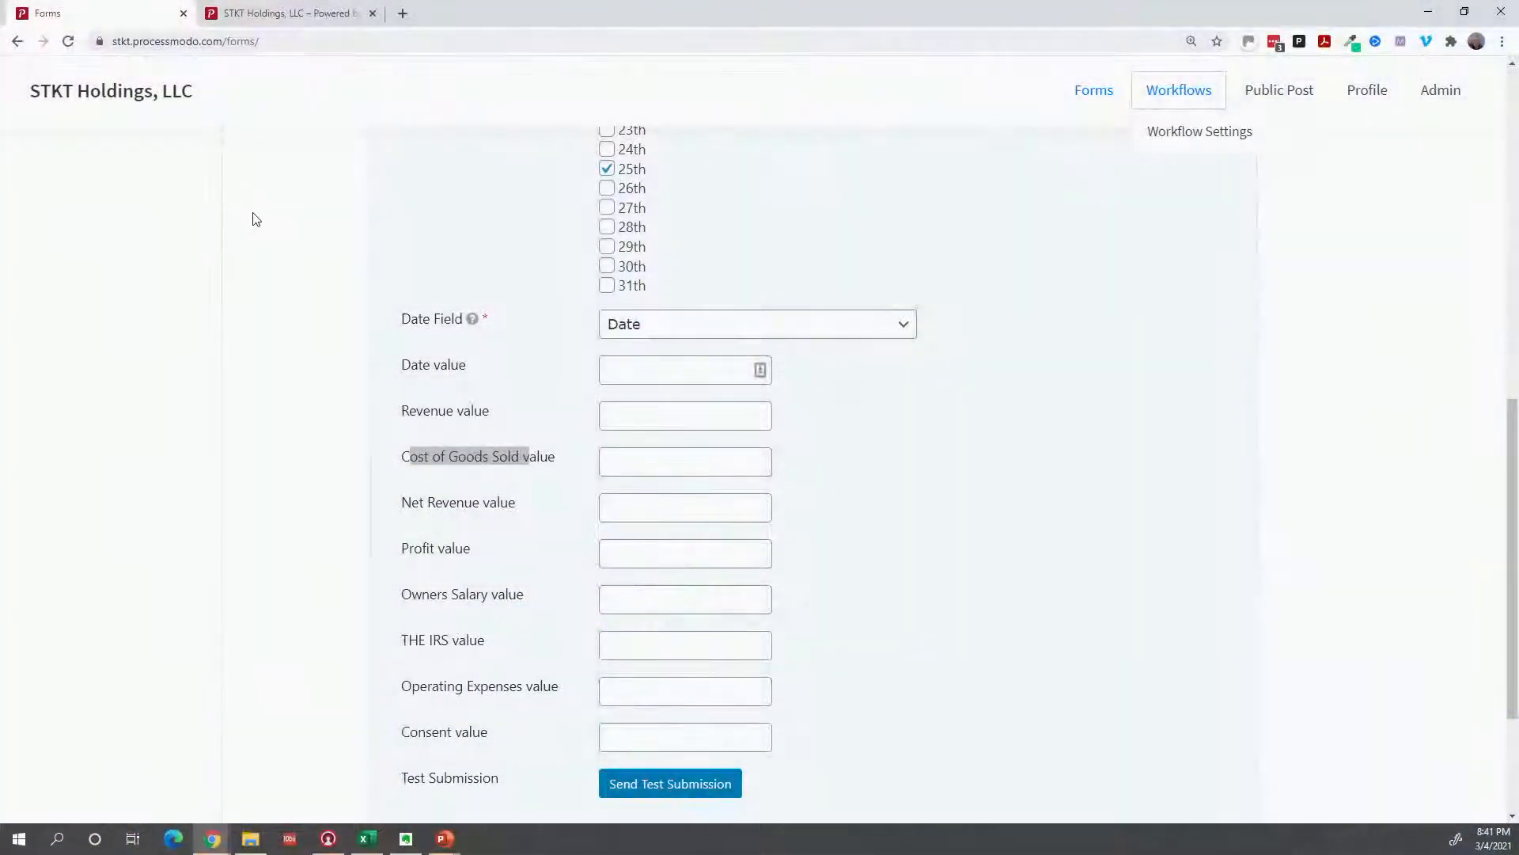
Open the Sr. Acct - Action workflow step for editing and remove Consent from its editable fields
{"action": "scroll", "coordinate": [311, 230], "scroll_direction": "up", "scroll_amount": 6}
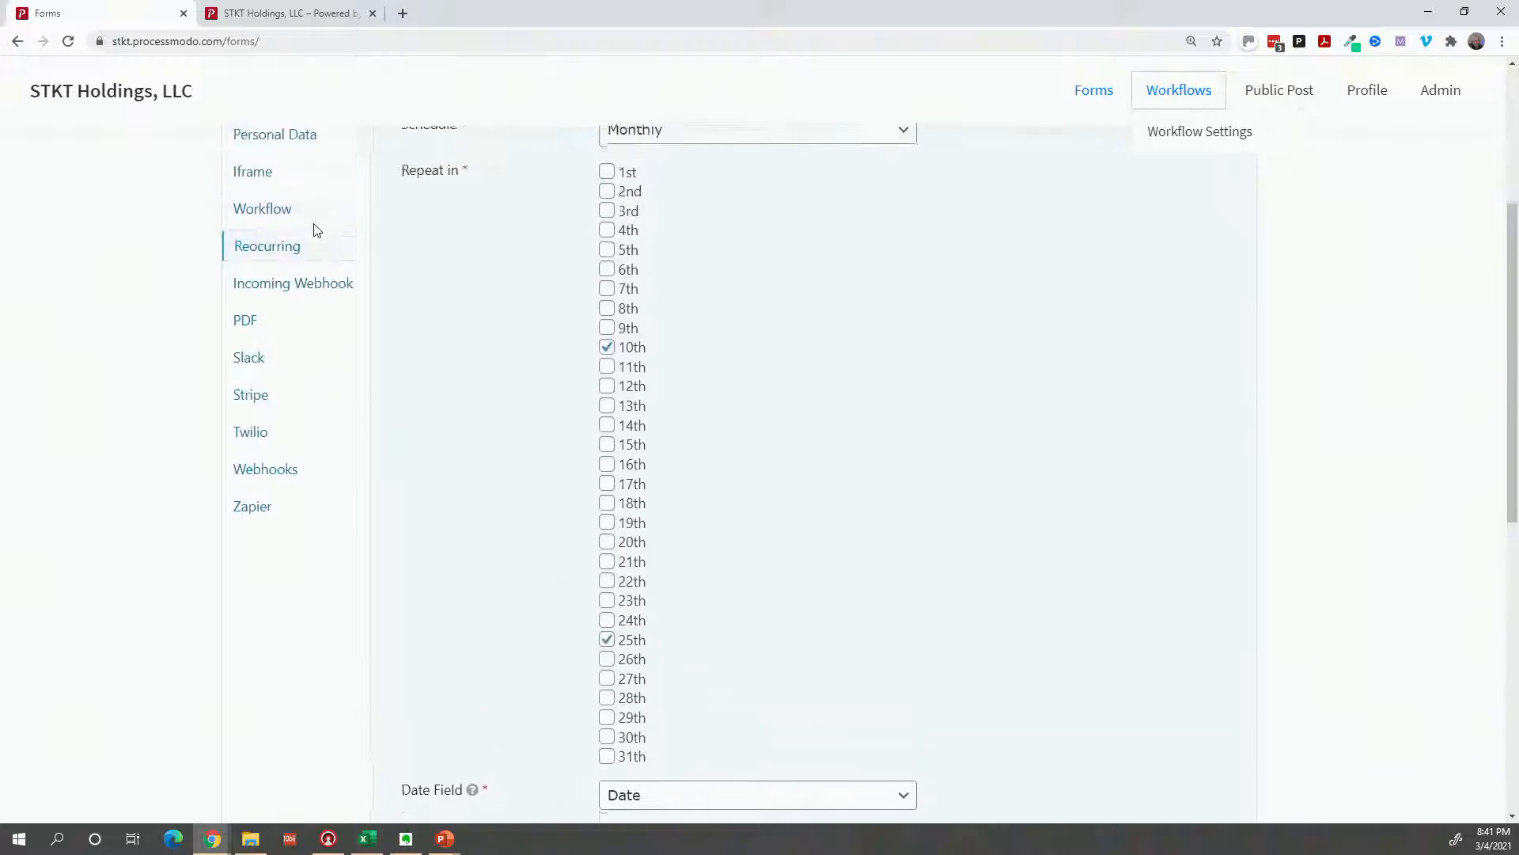
{"action": "left_click", "coordinate": [278, 226]}
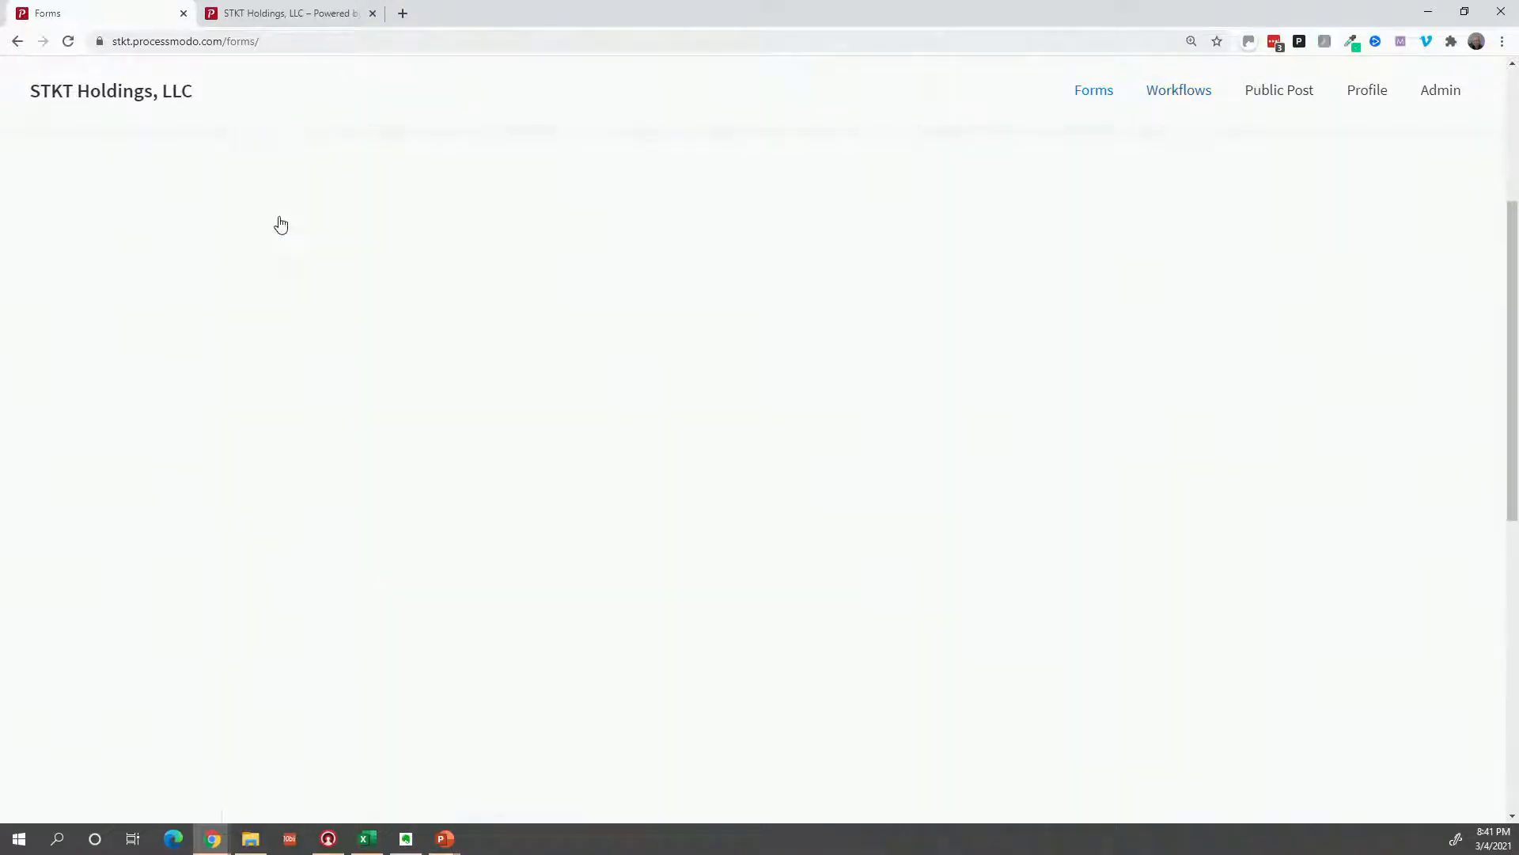
{"action": "mouse_move", "coordinate": [505, 378]}
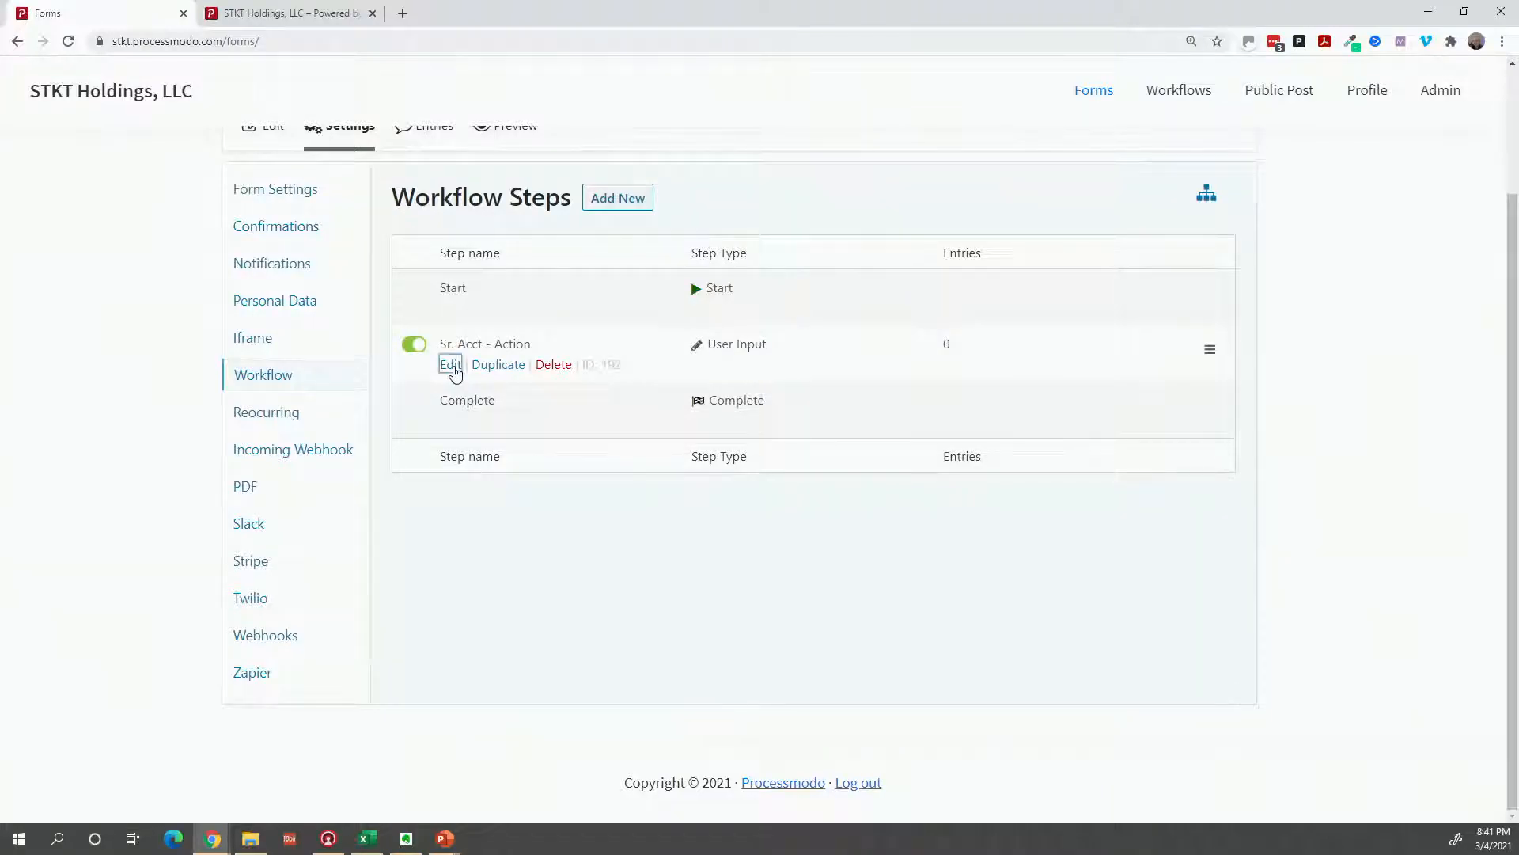
{"action": "left_click", "coordinate": [450, 365]}
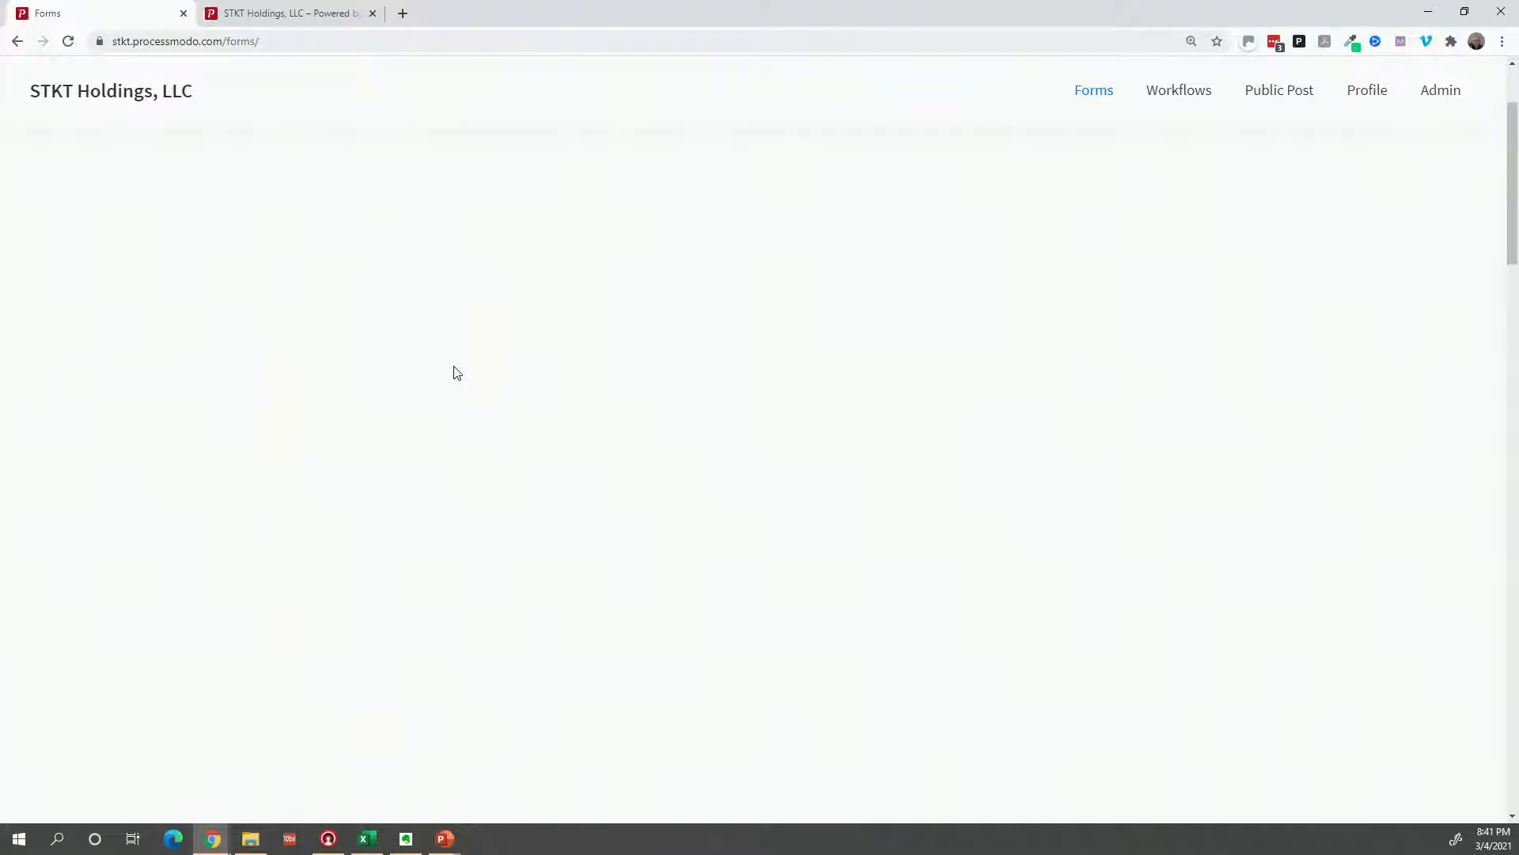
{"action": "scroll", "coordinate": [457, 372], "scroll_direction": "down", "scroll_amount": 10}
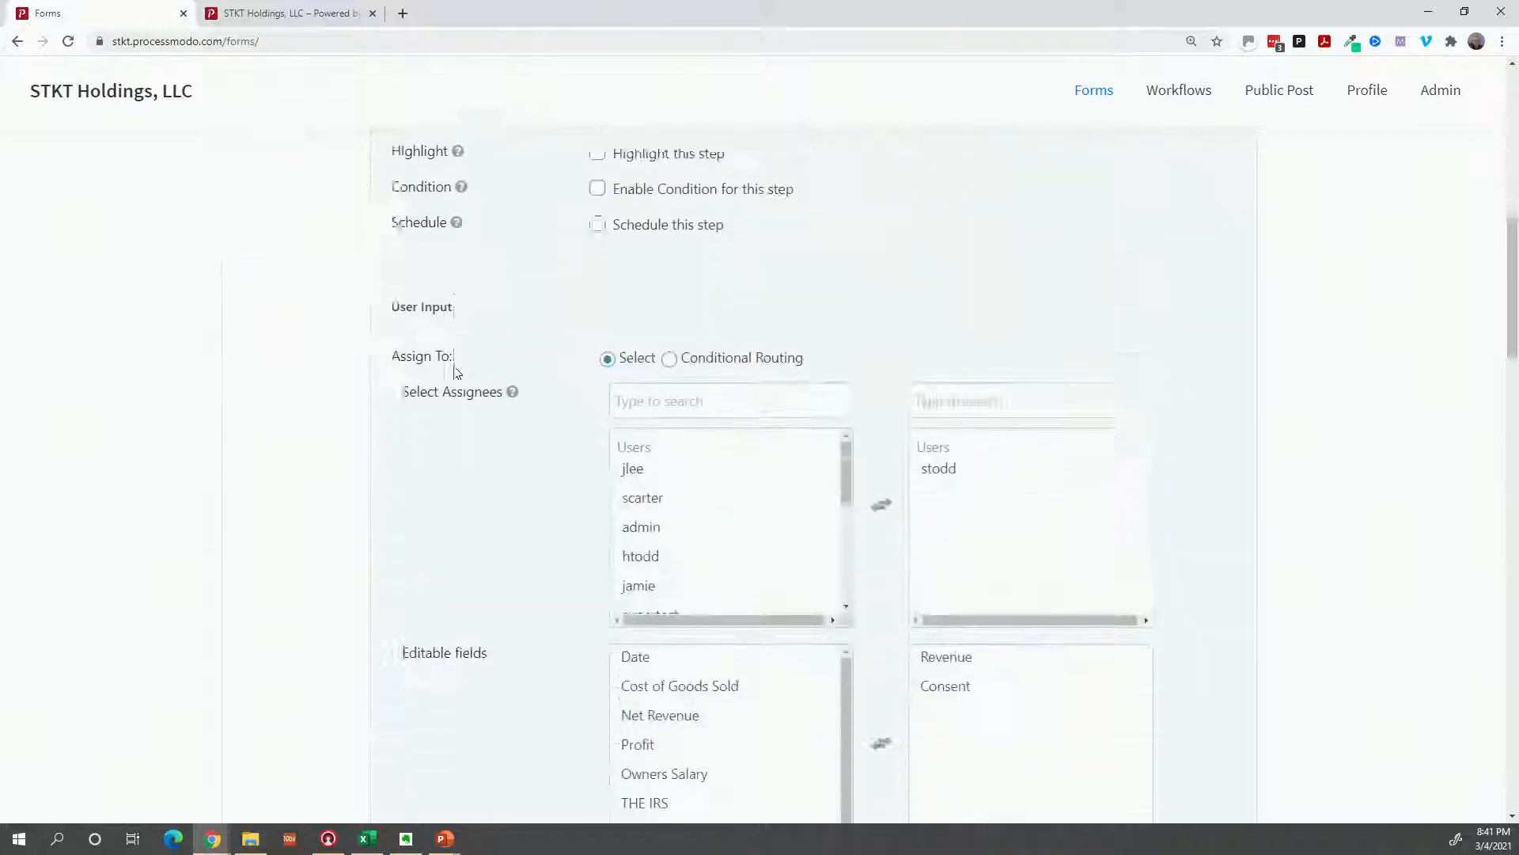
{"action": "scroll", "coordinate": [457, 372], "scroll_direction": "down", "scroll_amount": 4}
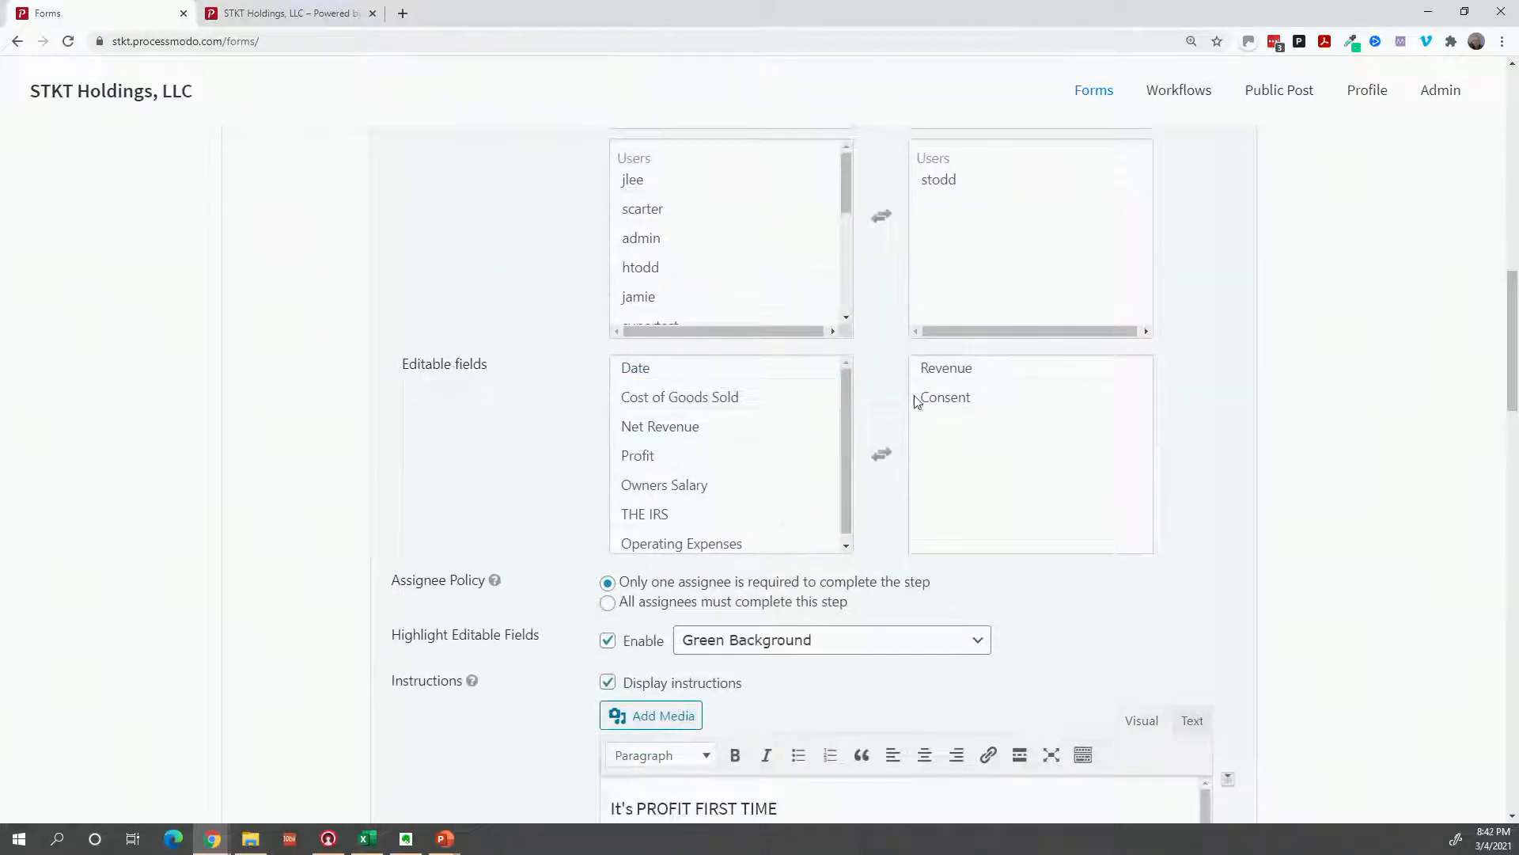
{"action": "double_click", "coordinate": [918, 398]}
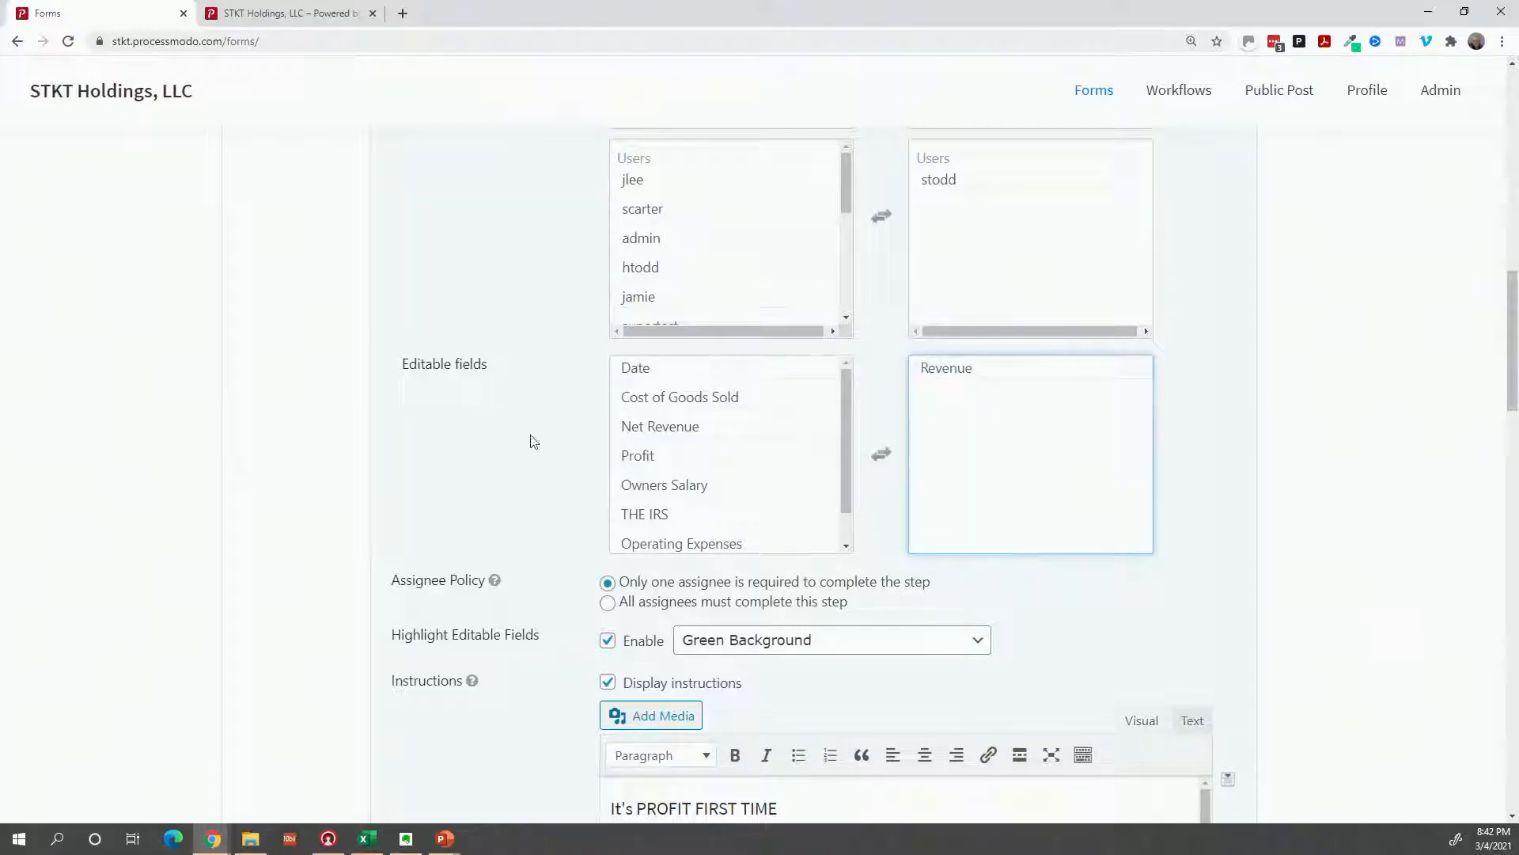
Inspect the source URL of the video embedded in the step's instructions and close its settings without changes
{"action": "scroll", "coordinate": [530, 441], "scroll_direction": "down", "scroll_amount": 6}
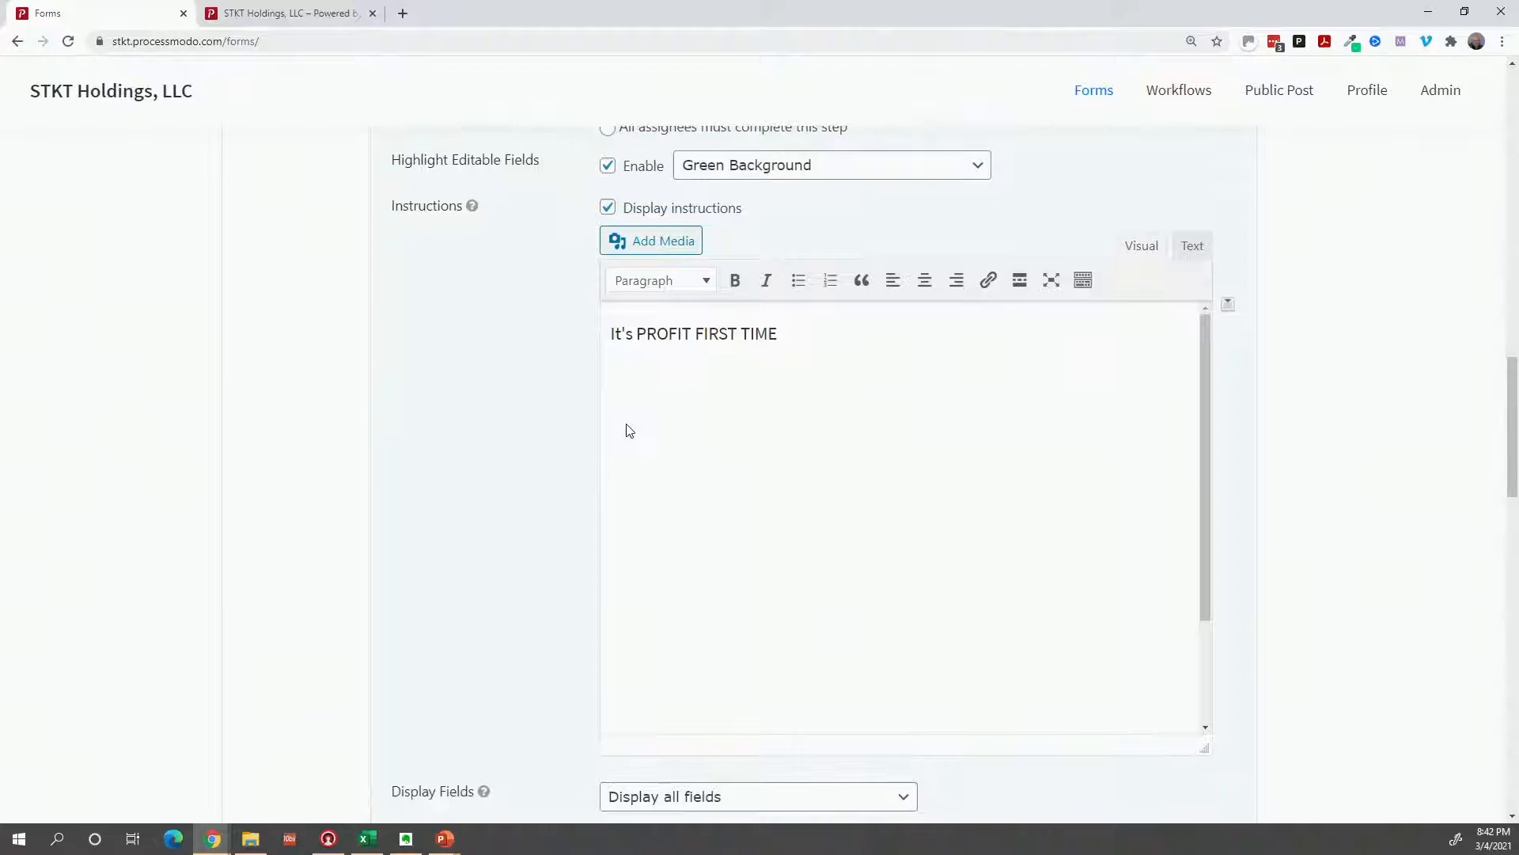
{"action": "key", "text": "ctrl+v"}
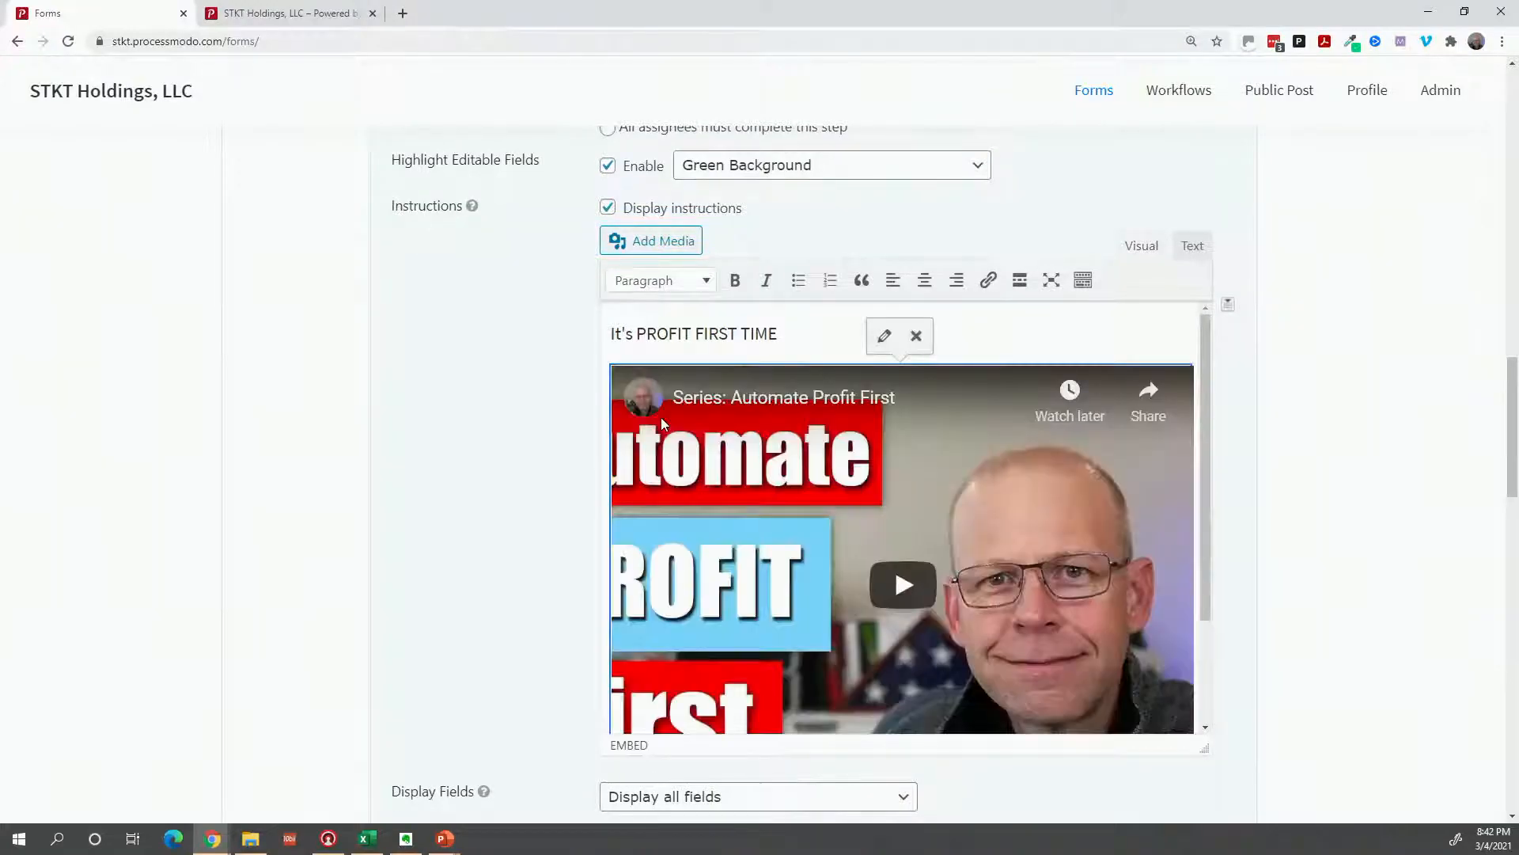
{"action": "left_click", "coordinate": [885, 346]}
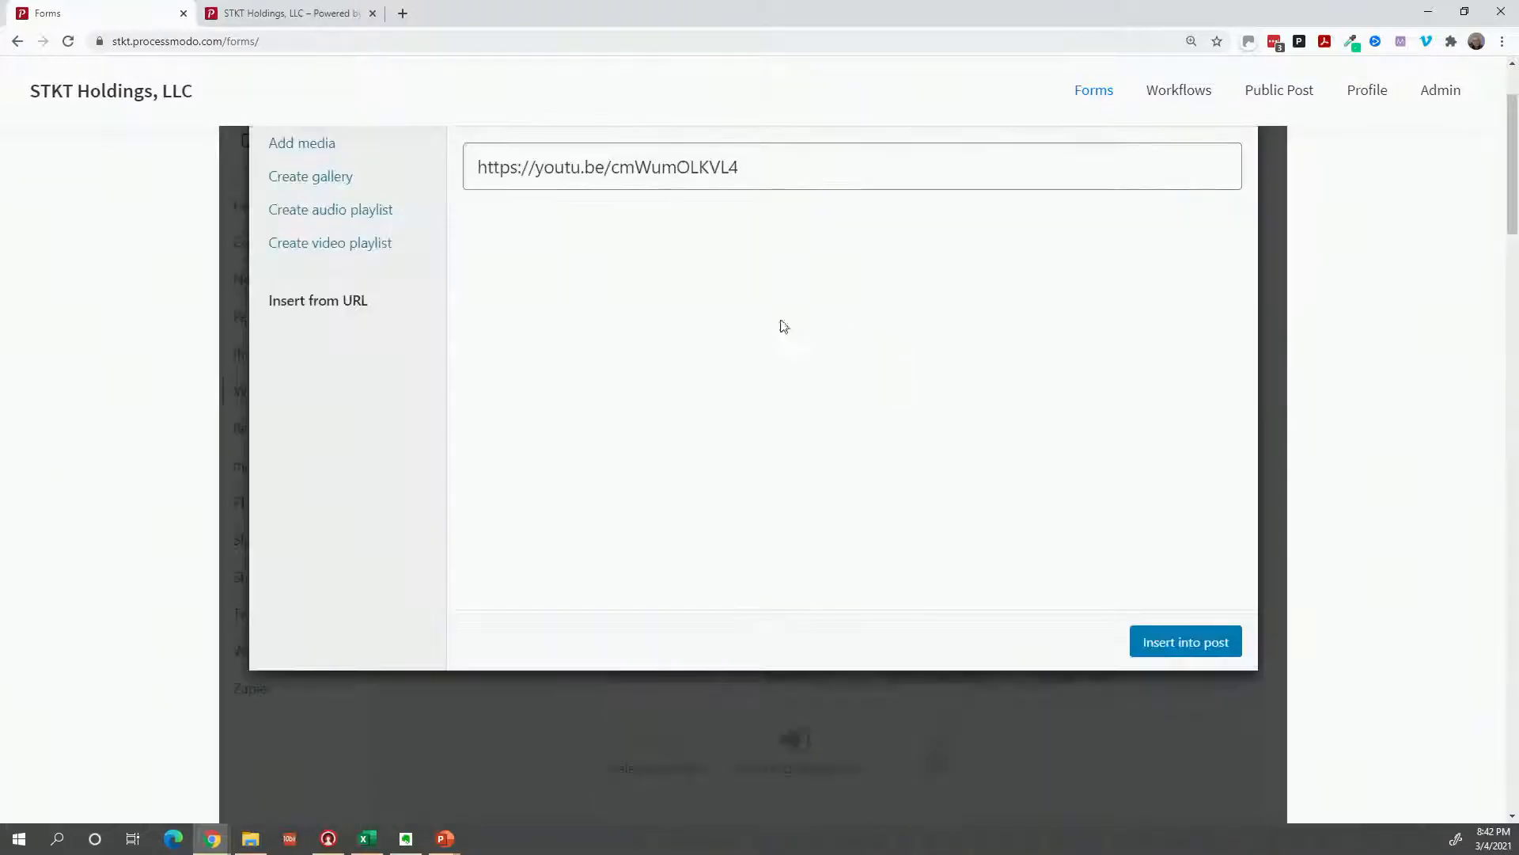
{"action": "scroll", "coordinate": [637, 210], "scroll_direction": "up", "scroll_amount": 2}
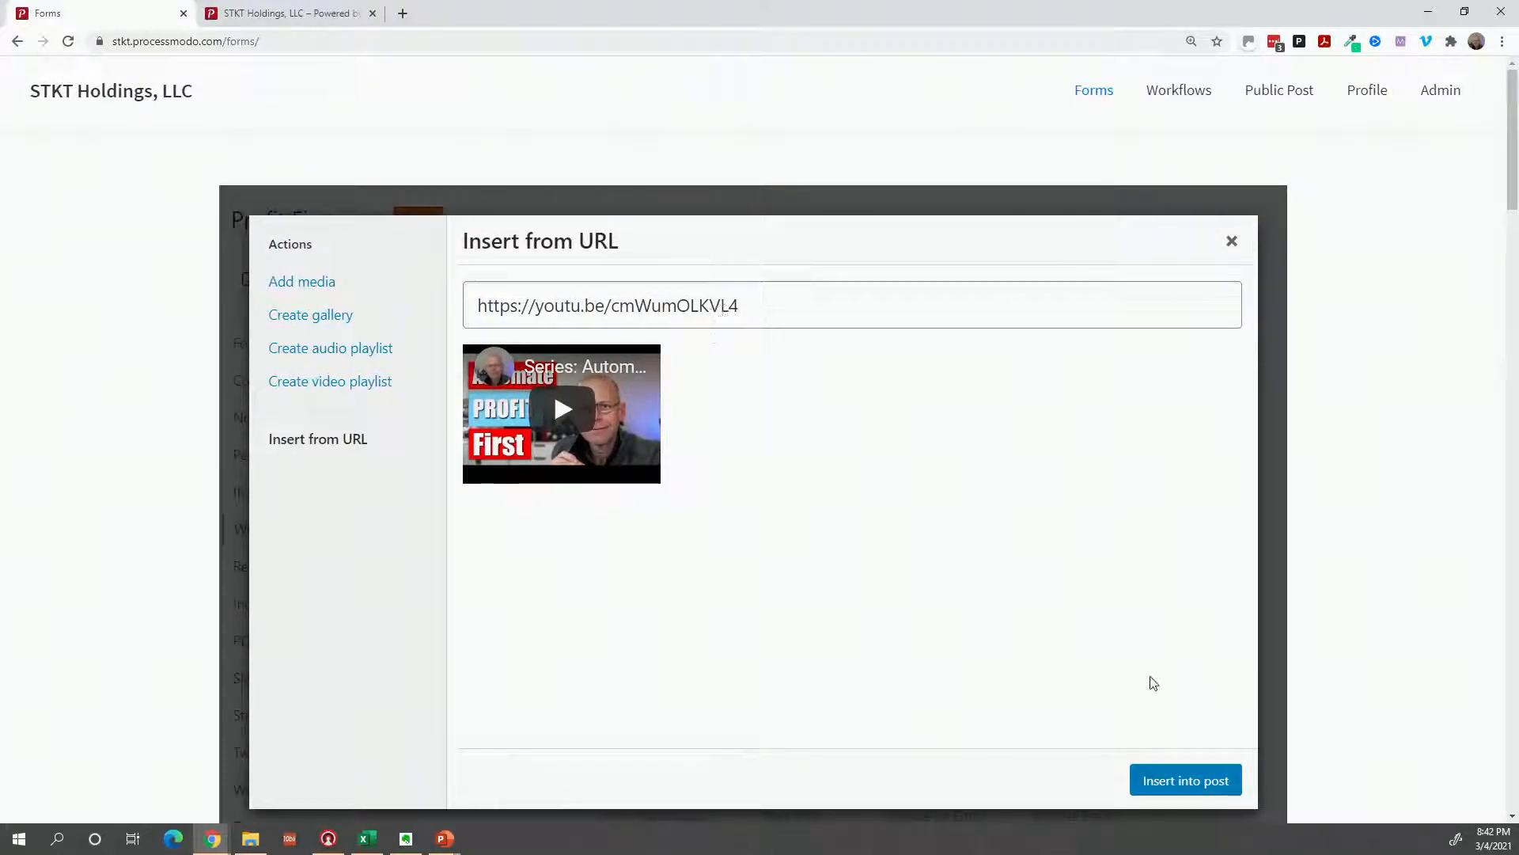
{"action": "left_click", "coordinate": [1232, 243]}
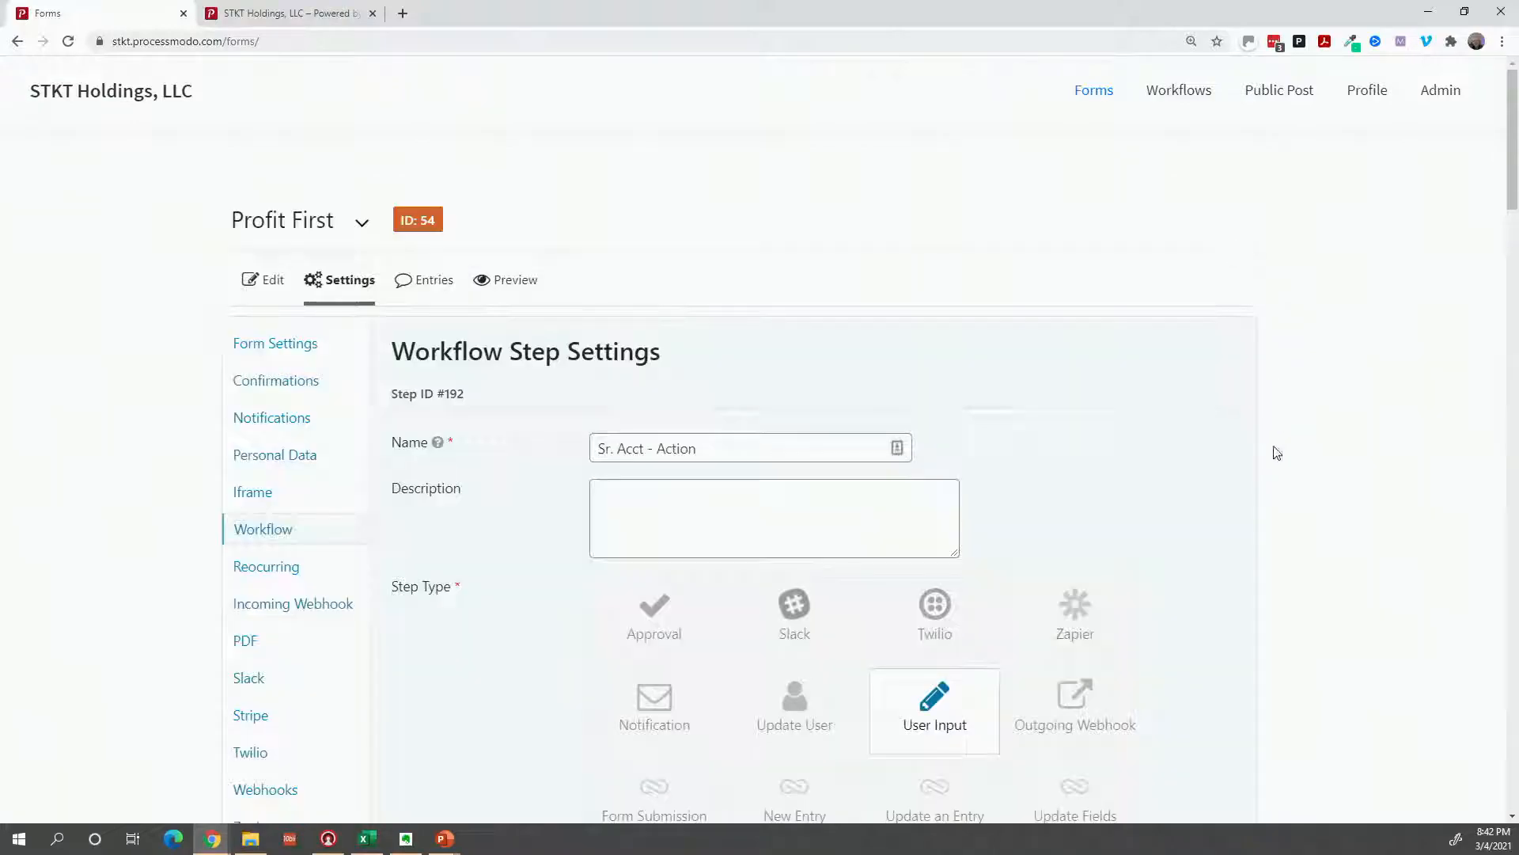
Review the remaining instruction, email and next-step settings of Sr. Acct - Action and save the step settings
{"action": "scroll", "coordinate": [1274, 449], "scroll_direction": "down", "scroll_amount": 5}
{"action": "scroll", "coordinate": [1275, 451], "scroll_direction": "down", "scroll_amount": 15}
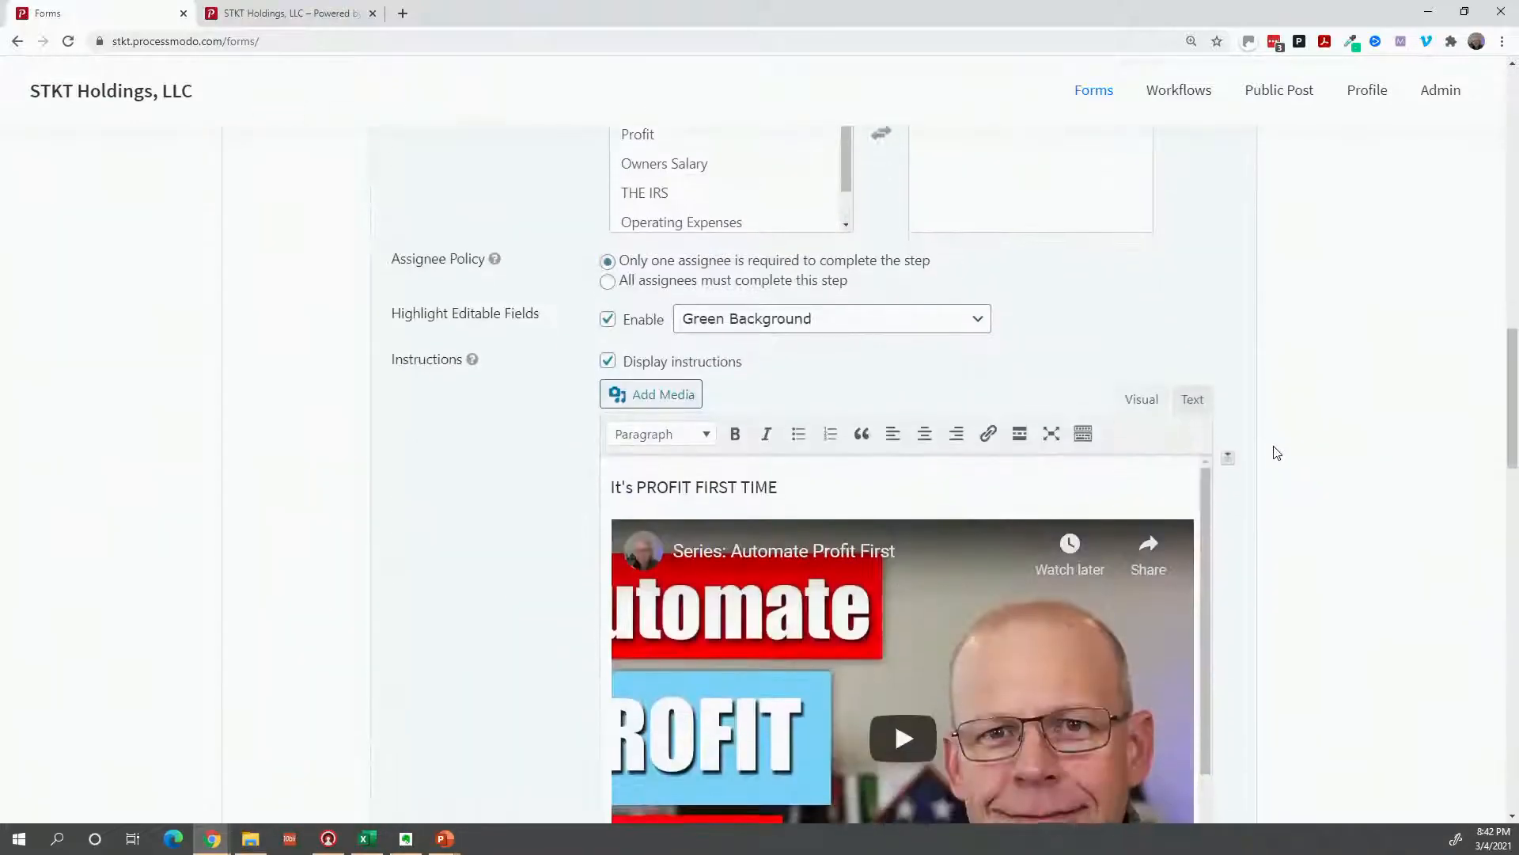
{"action": "scroll", "coordinate": [1046, 478], "scroll_direction": "down", "scroll_amount": 3}
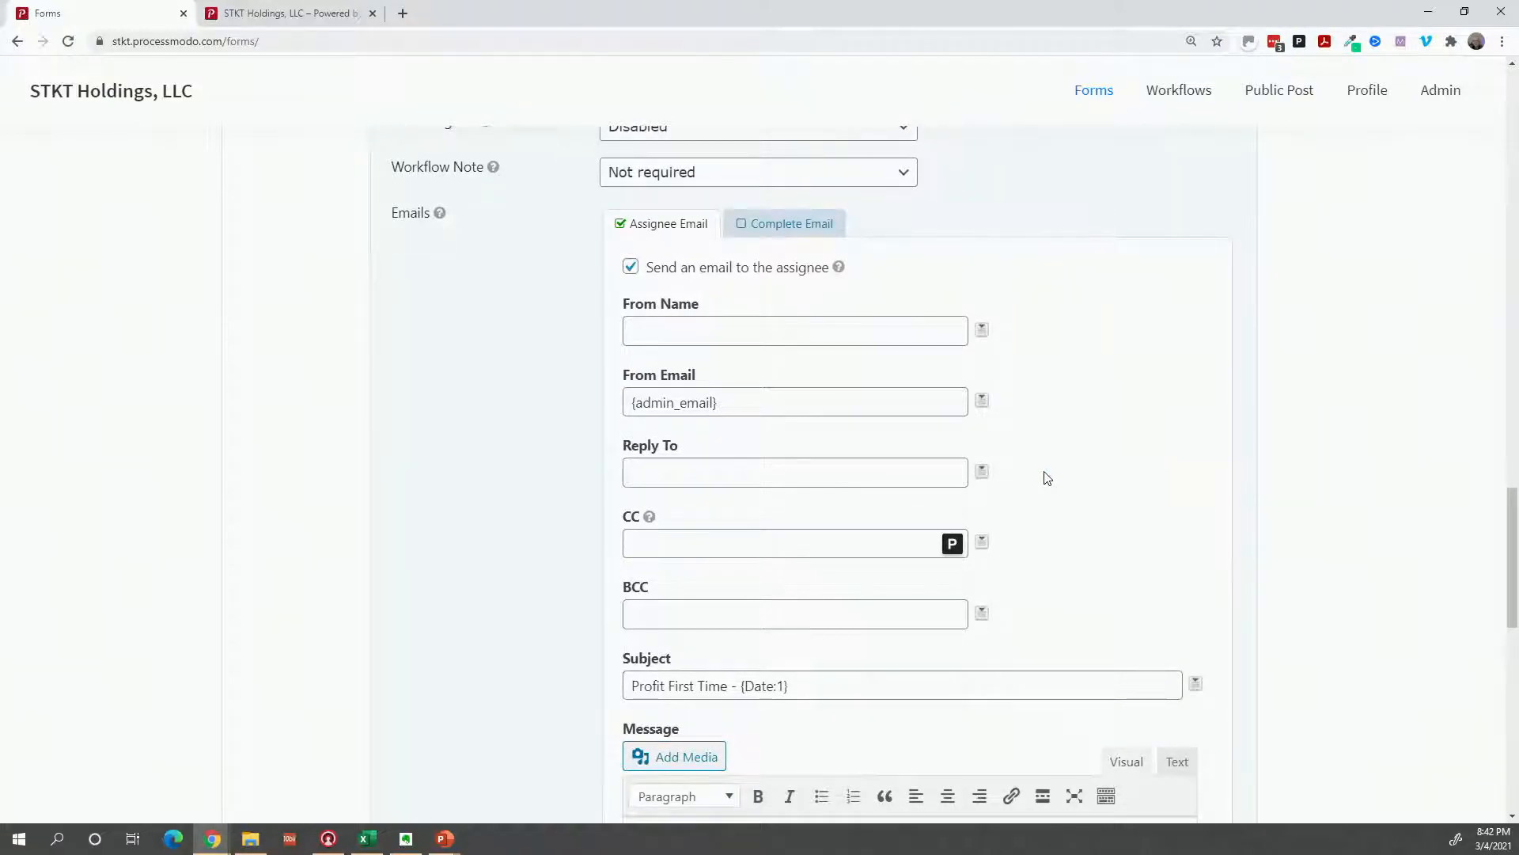
{"action": "scroll", "coordinate": [530, 472], "scroll_direction": "down", "scroll_amount": 8}
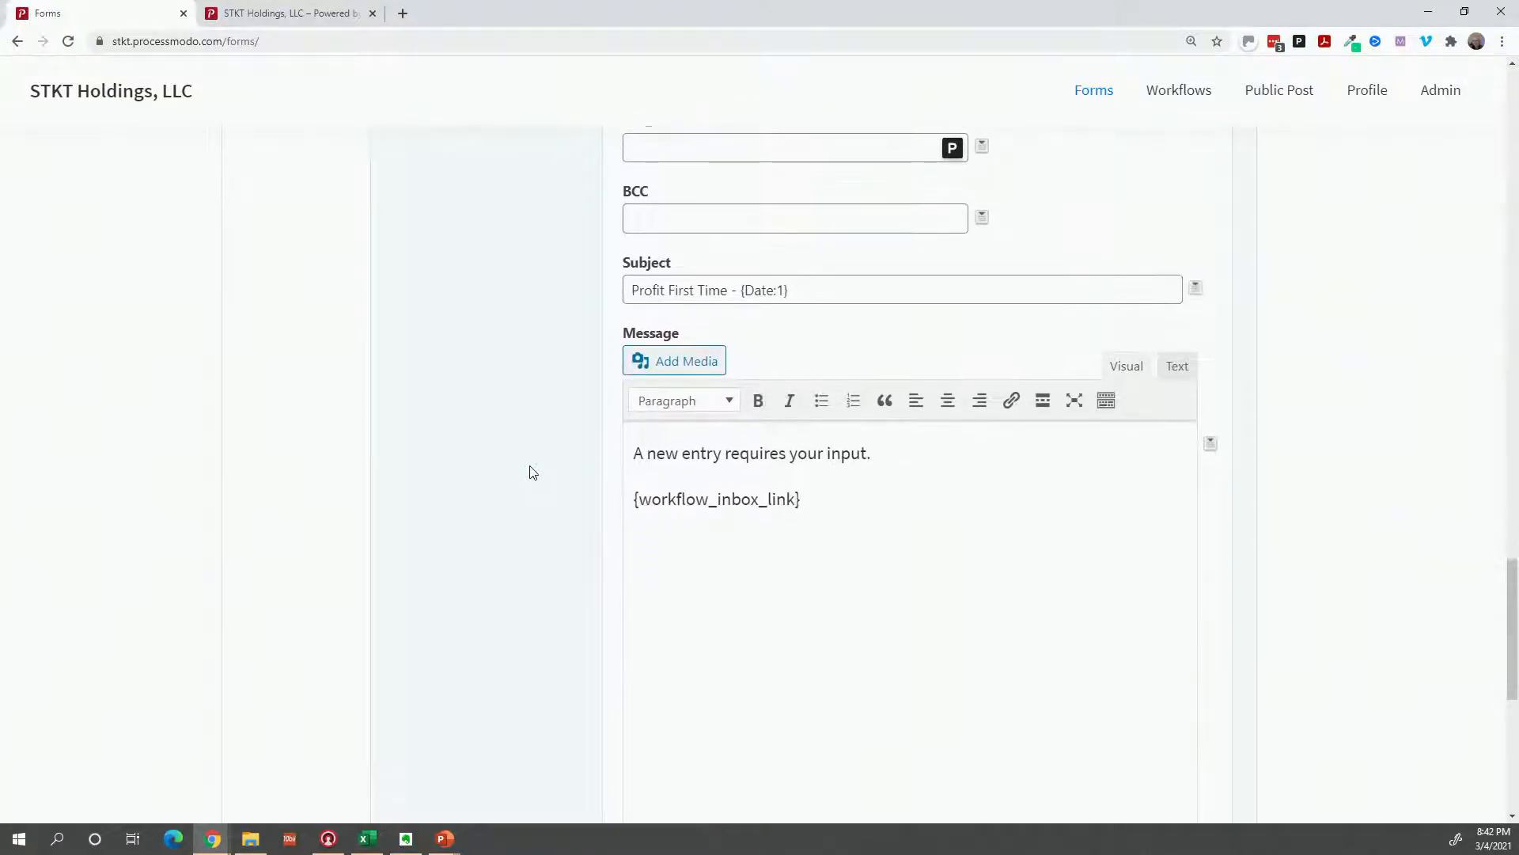
{"action": "scroll", "coordinate": [530, 473], "scroll_direction": "down", "scroll_amount": 5}
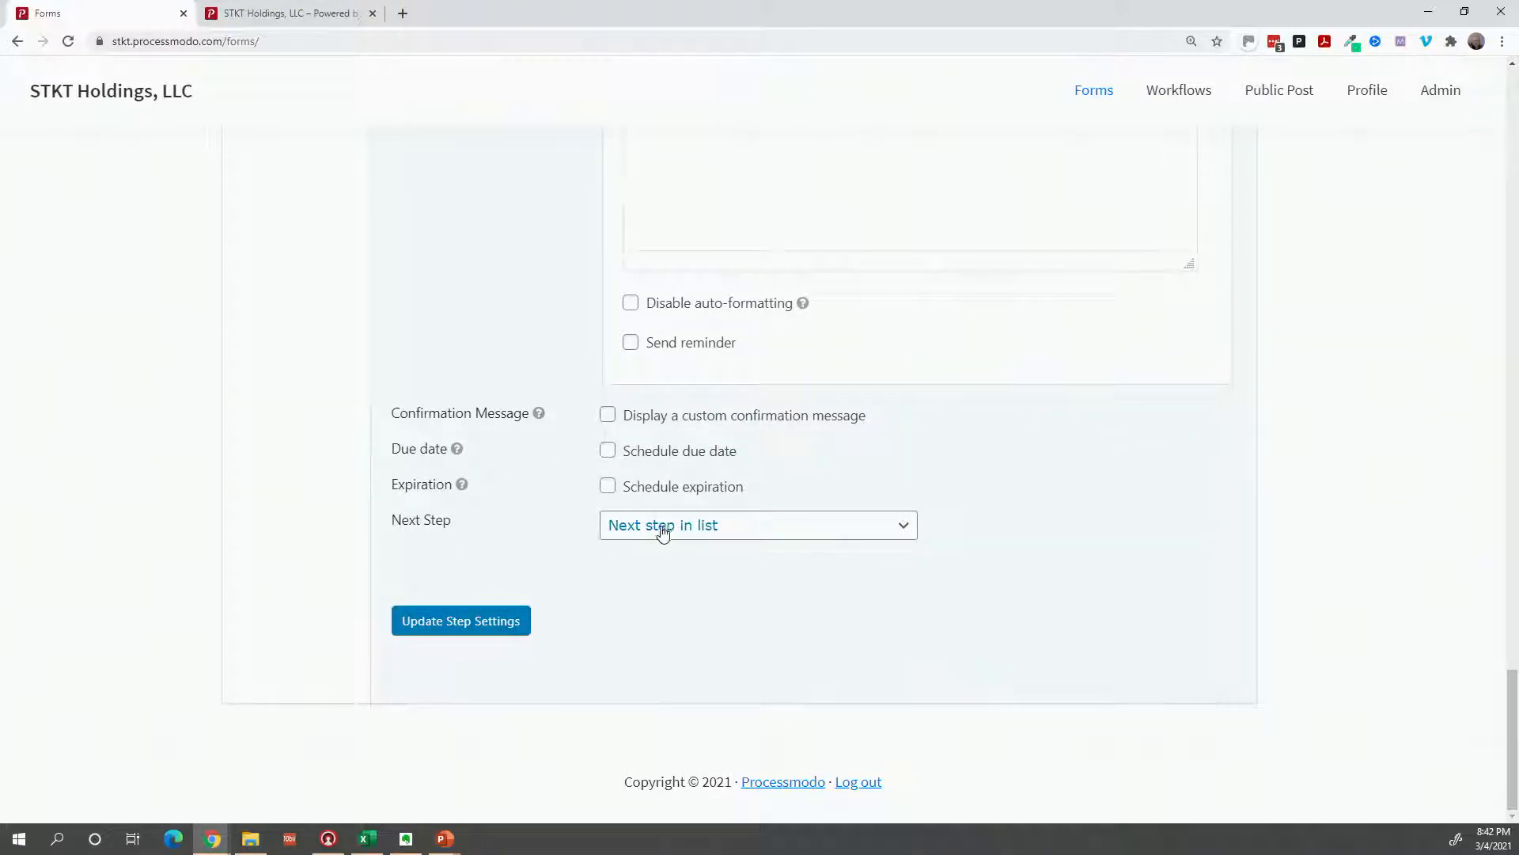
{"action": "left_click", "coordinate": [425, 629]}
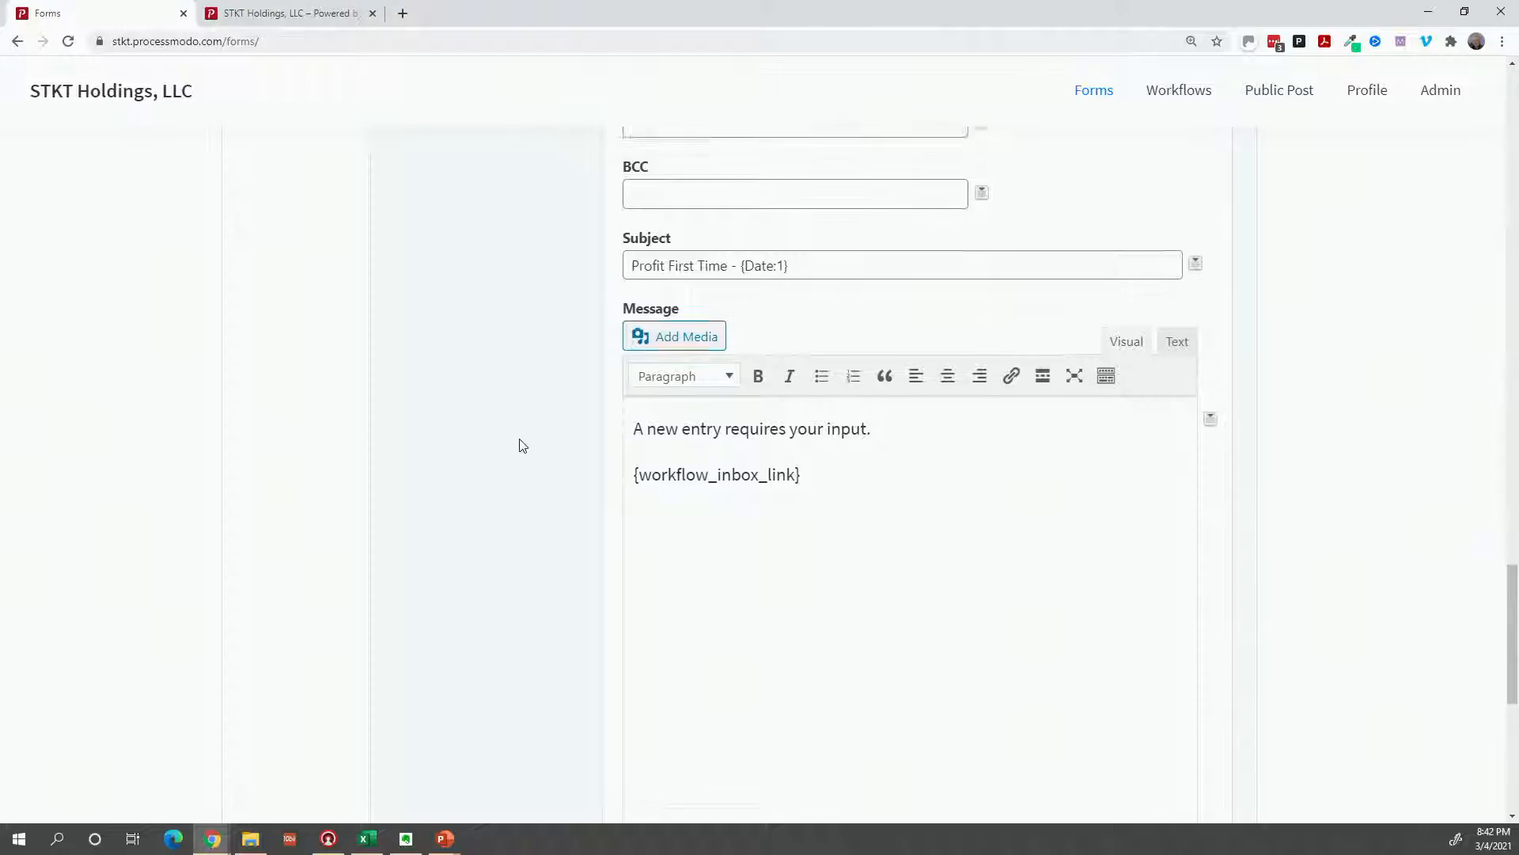
Return to the list of workflow steps and duplicate the Sr. Acct - Action step
{"action": "scroll", "coordinate": [522, 446], "scroll_direction": "up", "scroll_amount": 20}
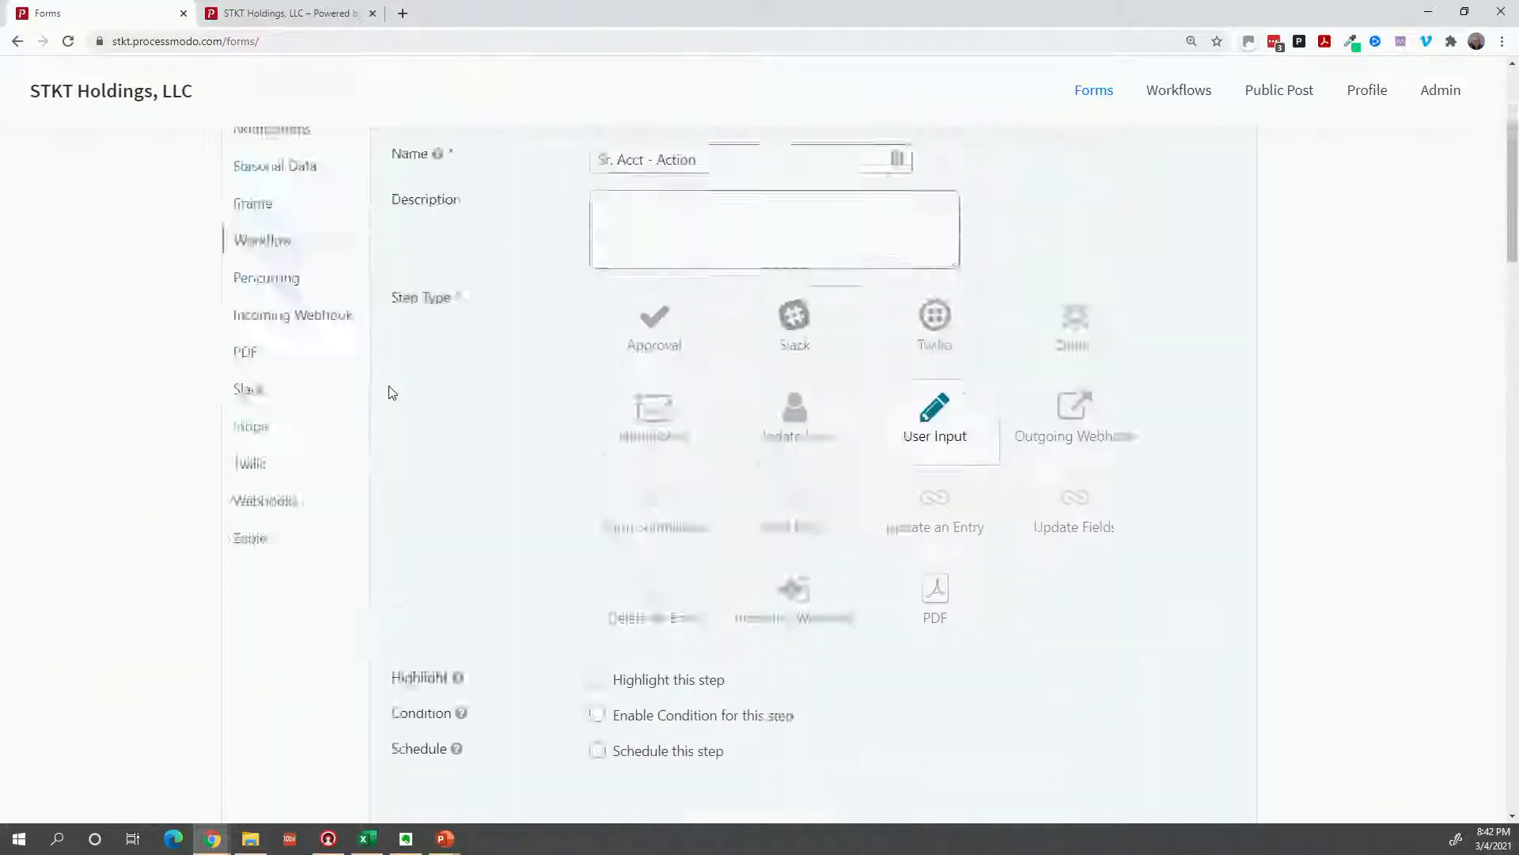
{"action": "left_click", "coordinate": [274, 405]}
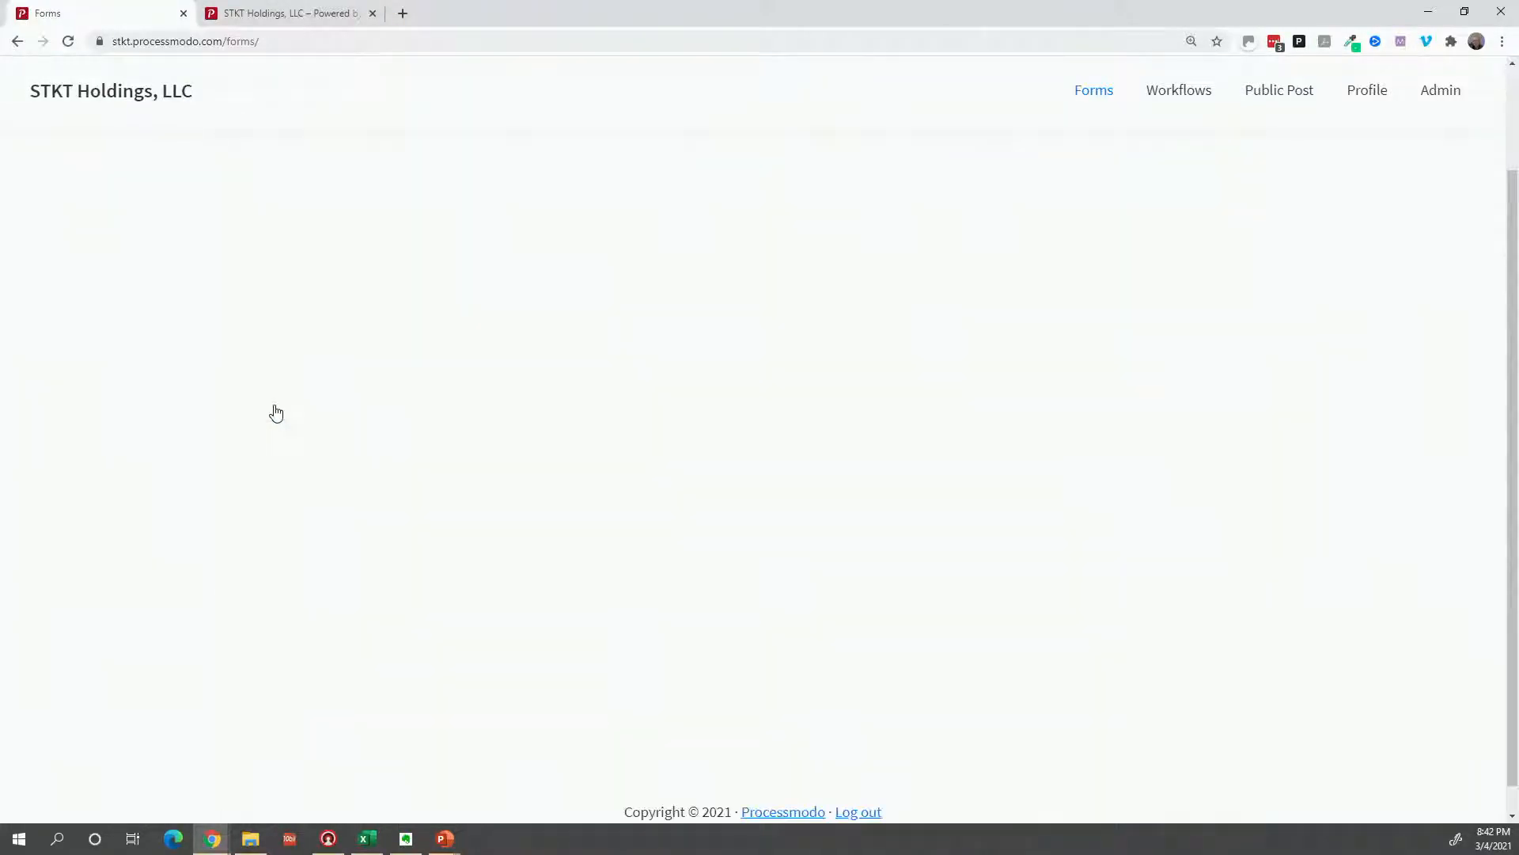
{"action": "mouse_move", "coordinate": [439, 402]}
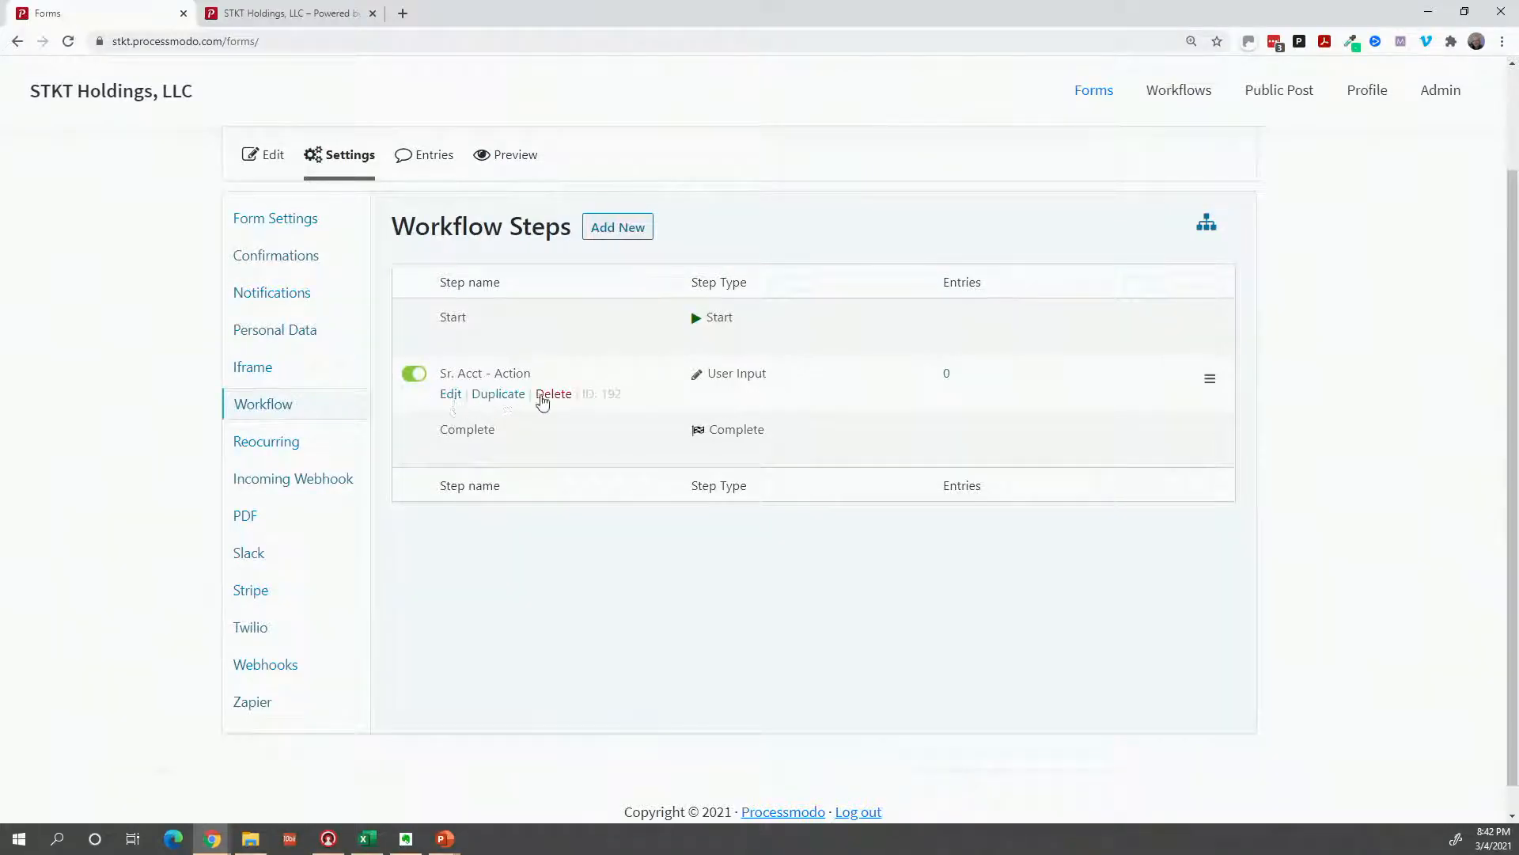
{"action": "left_click", "coordinate": [516, 395]}
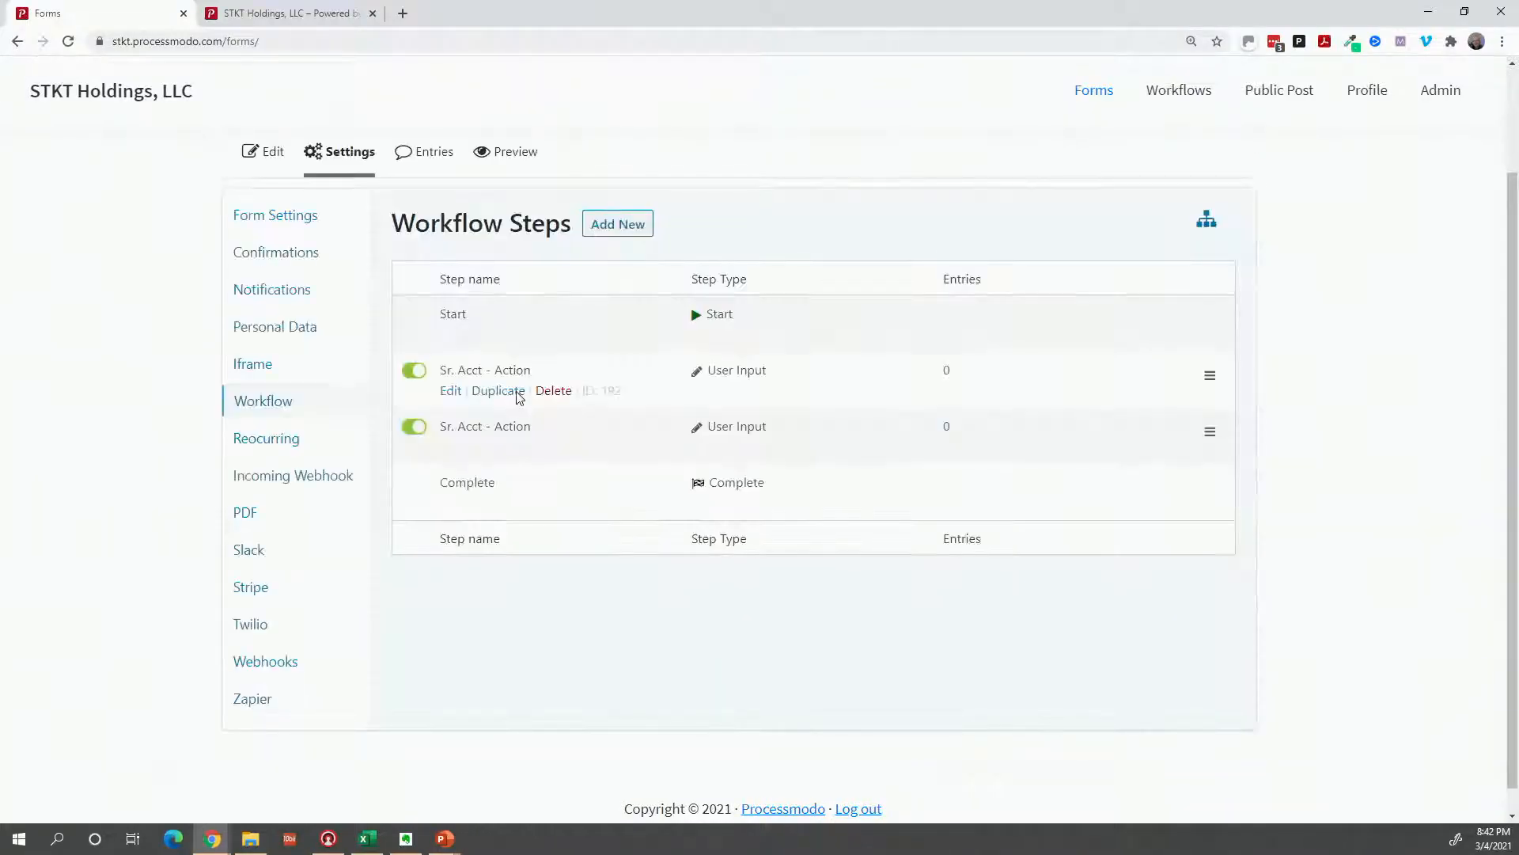
Open the second Sr. Acct - Action step and replace Revenue with Consent as its only editable field
{"action": "mouse_move", "coordinate": [497, 432]}
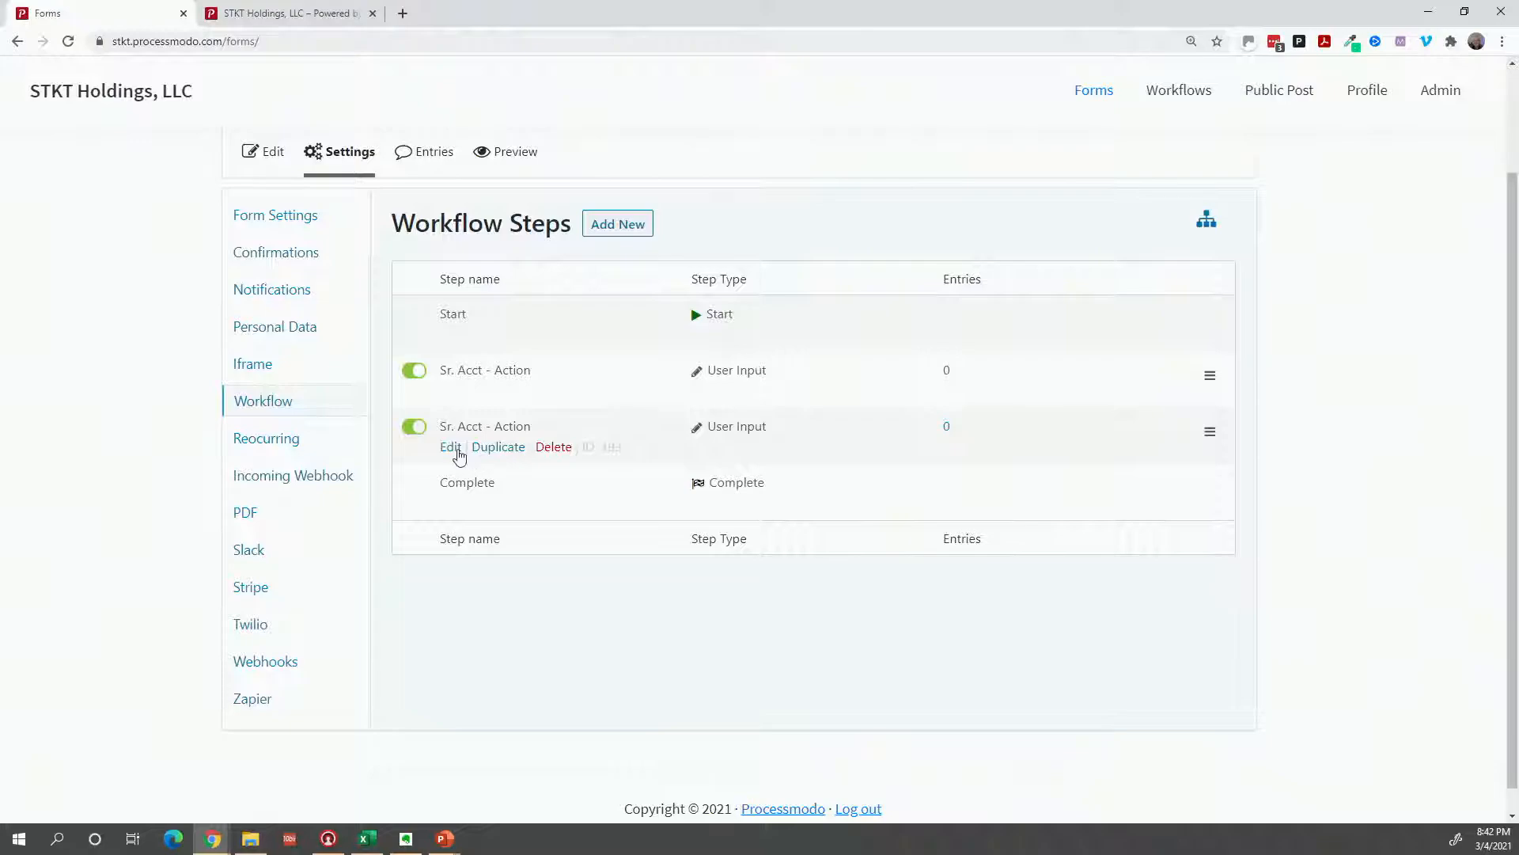
{"action": "left_click", "coordinate": [450, 448]}
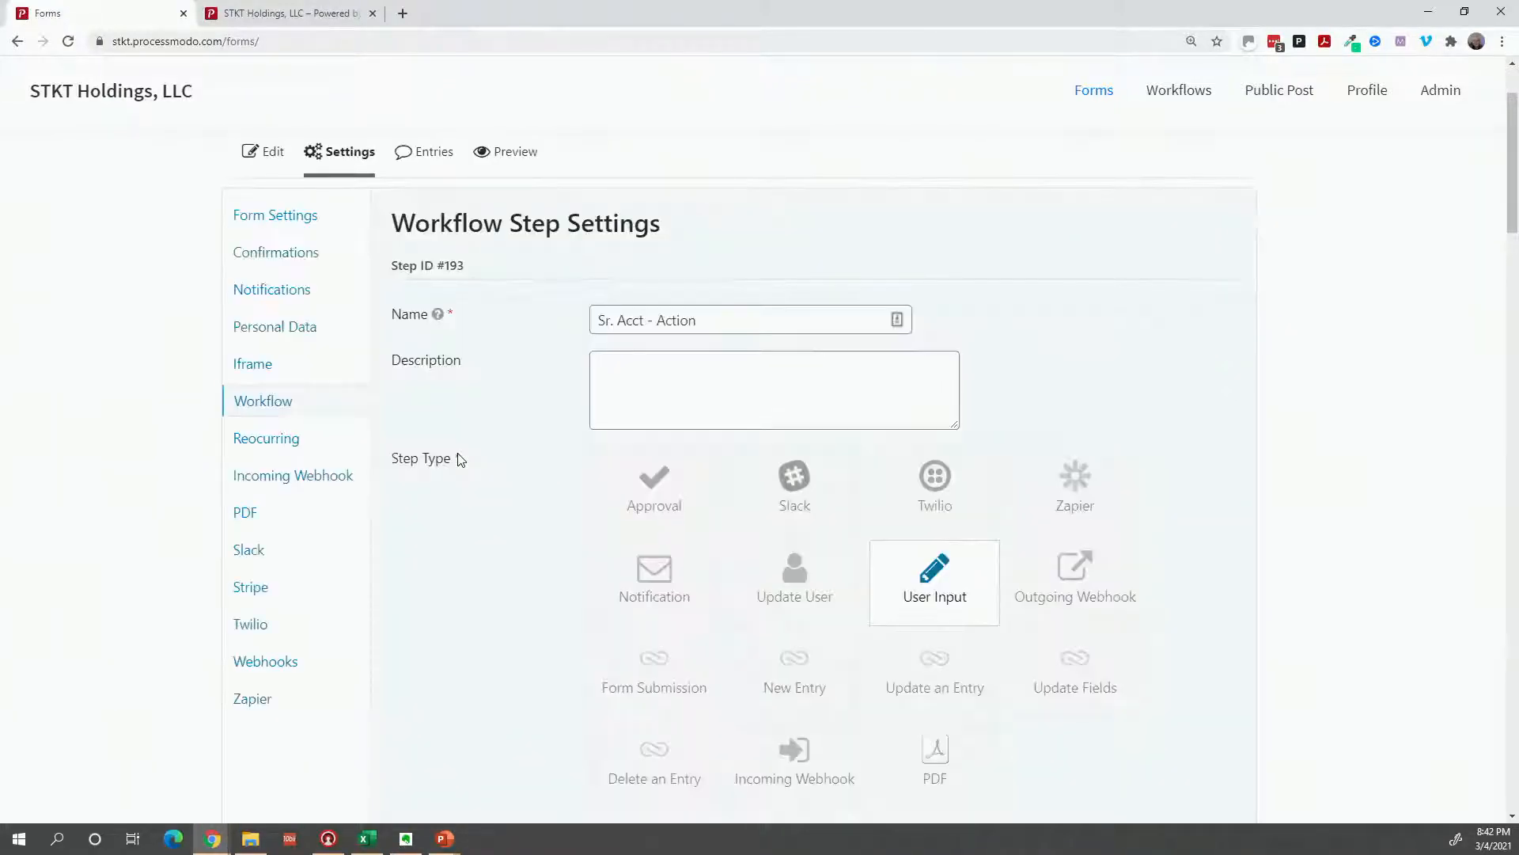
{"action": "scroll", "coordinate": [462, 512], "scroll_direction": "down", "scroll_amount": 8}
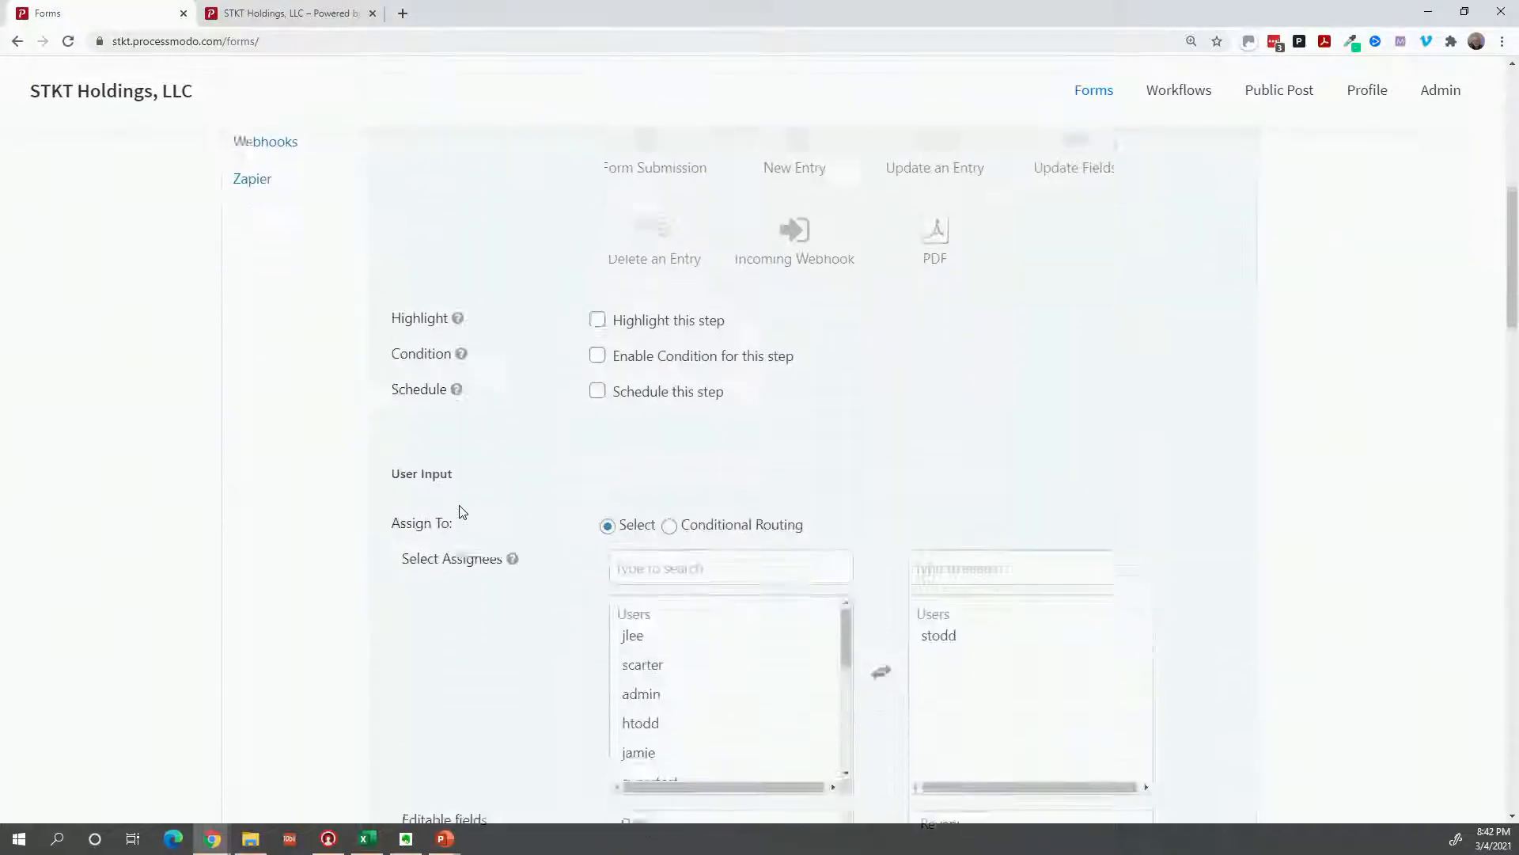
{"action": "scroll", "coordinate": [462, 512], "scroll_direction": "down", "scroll_amount": 3}
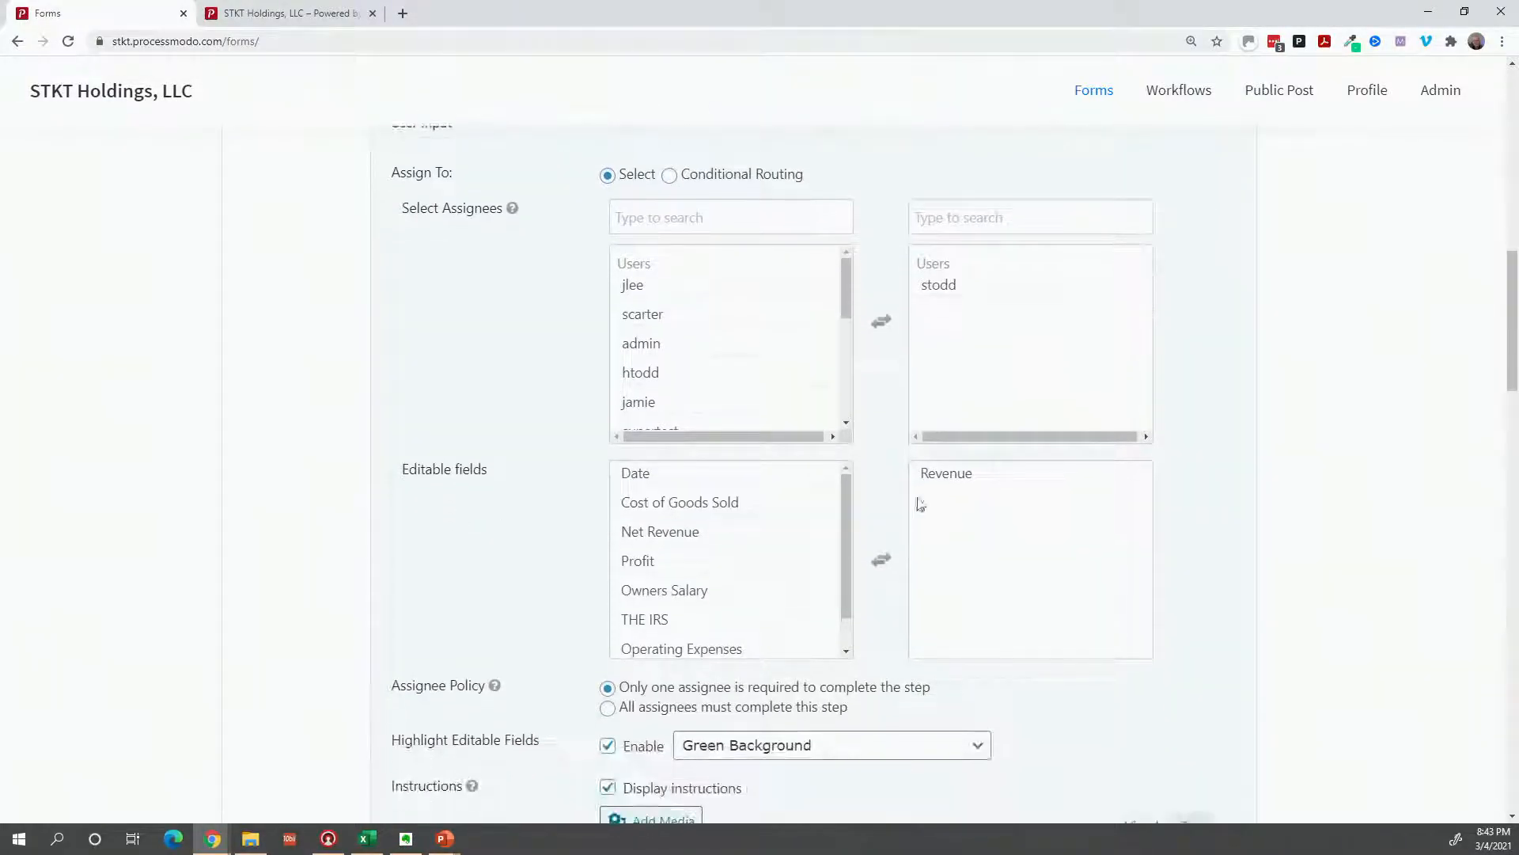
{"action": "left_click", "coordinate": [952, 480]}
{"action": "double_click", "coordinate": [953, 483]}
{"action": "scroll", "coordinate": [753, 577], "scroll_direction": "down", "scroll_amount": 1}
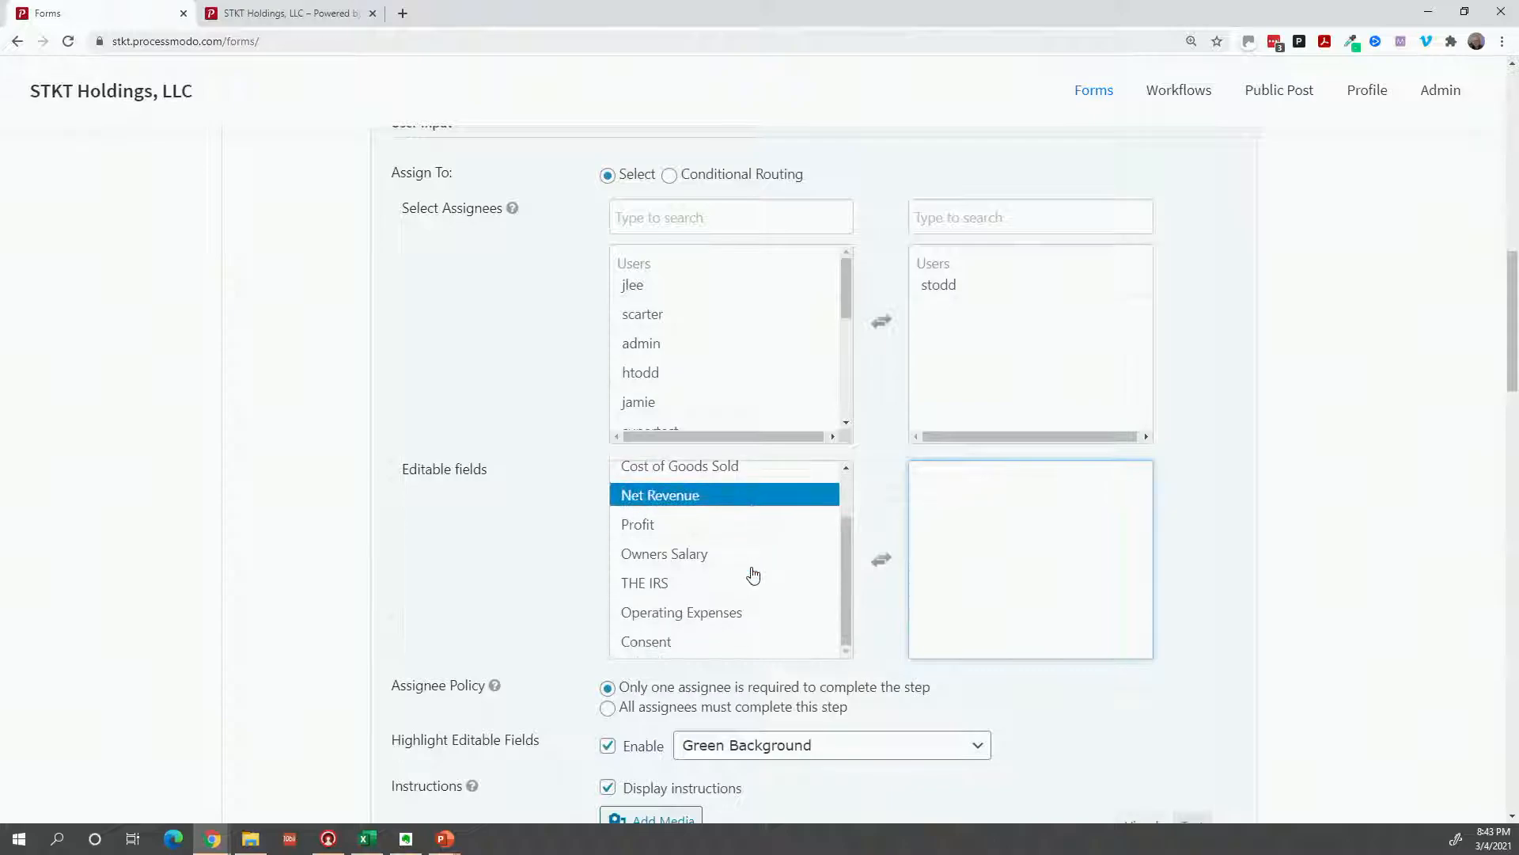
{"action": "double_click", "coordinate": [696, 644]}
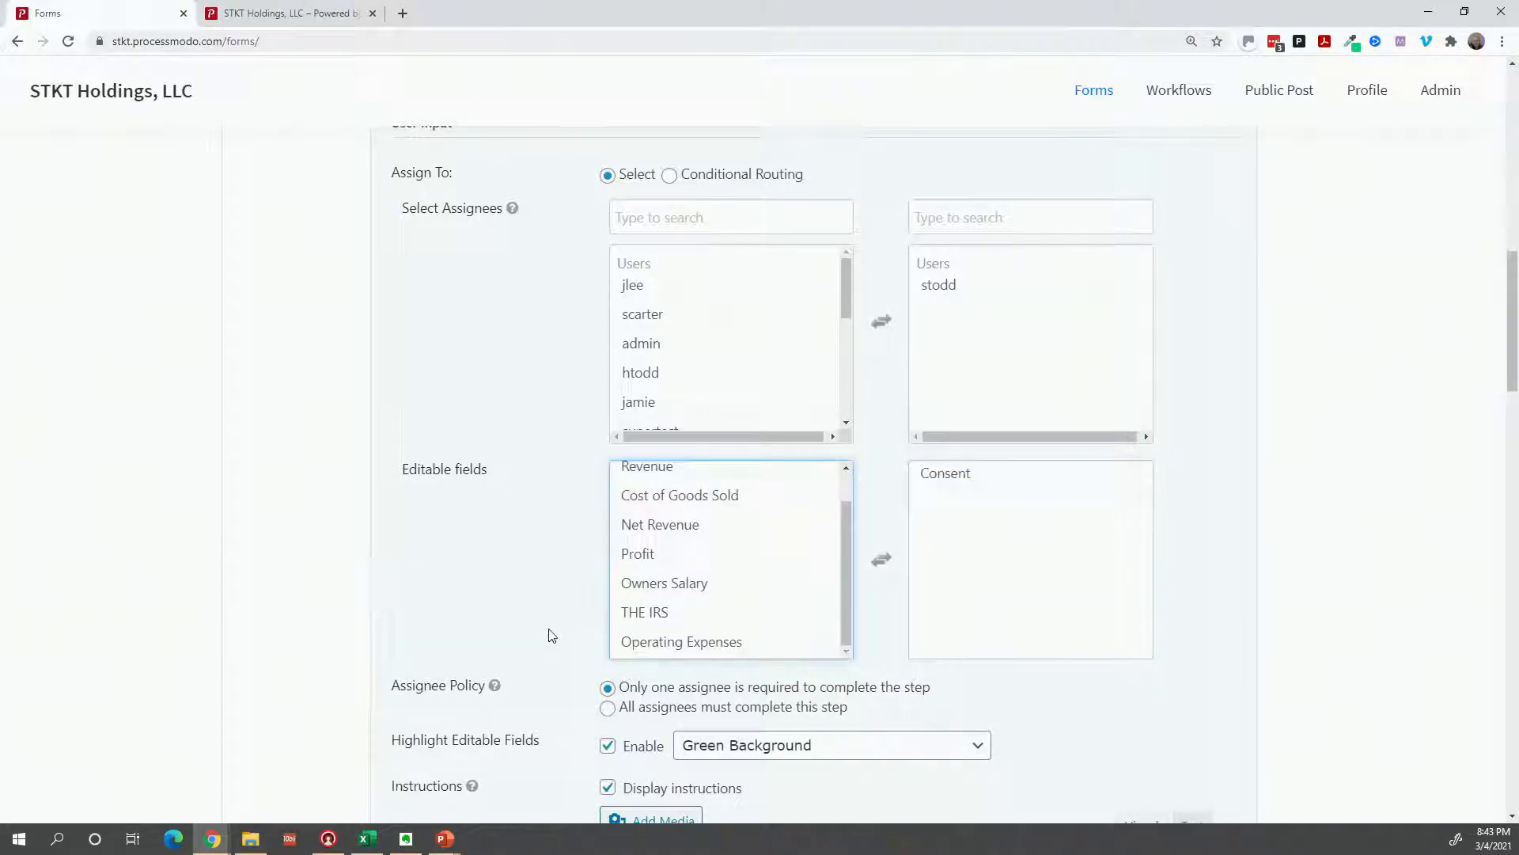
Disable the email to the assignee for the second Sr. Acct - Action step
{"action": "scroll", "coordinate": [551, 635], "scroll_direction": "down", "scroll_amount": 4}
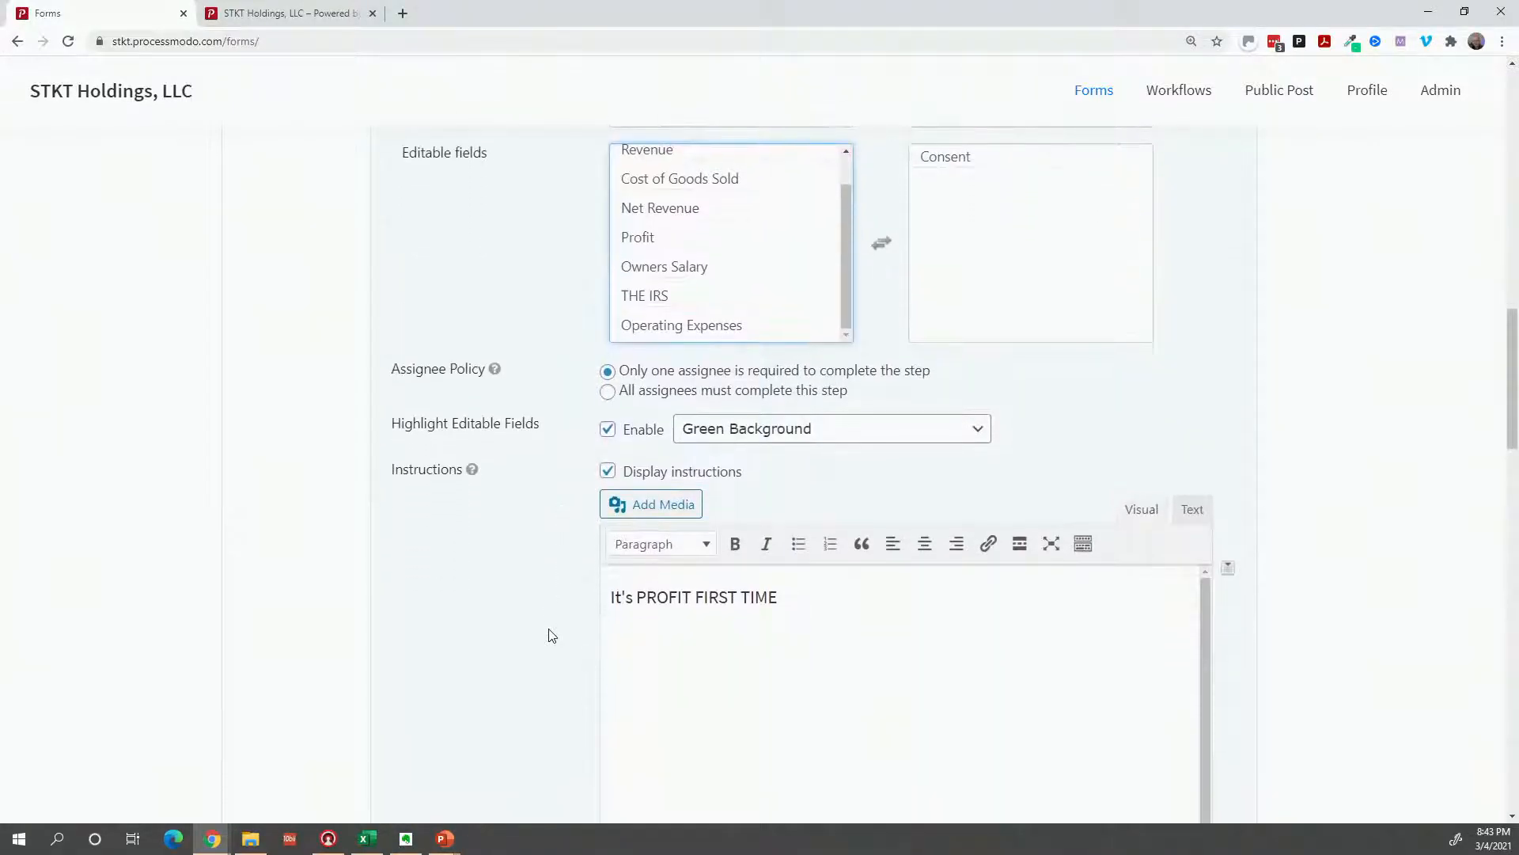
{"action": "scroll", "coordinate": [550, 634], "scroll_direction": "down", "scroll_amount": 2}
{"action": "scroll", "coordinate": [625, 499], "scroll_direction": "down", "scroll_amount": 3}
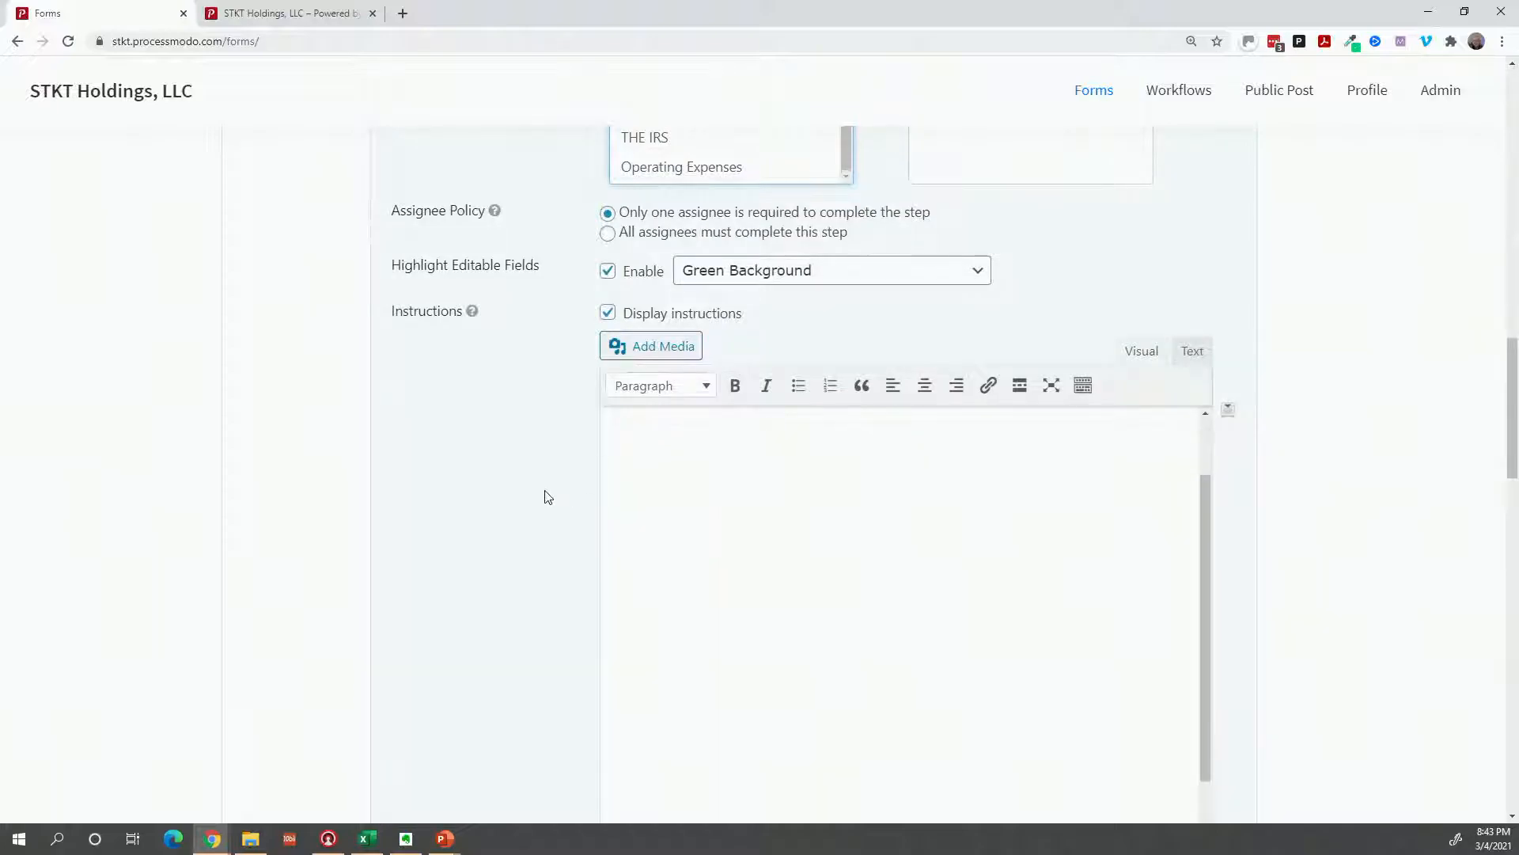
{"action": "scroll", "coordinate": [548, 497], "scroll_direction": "down", "scroll_amount": 10}
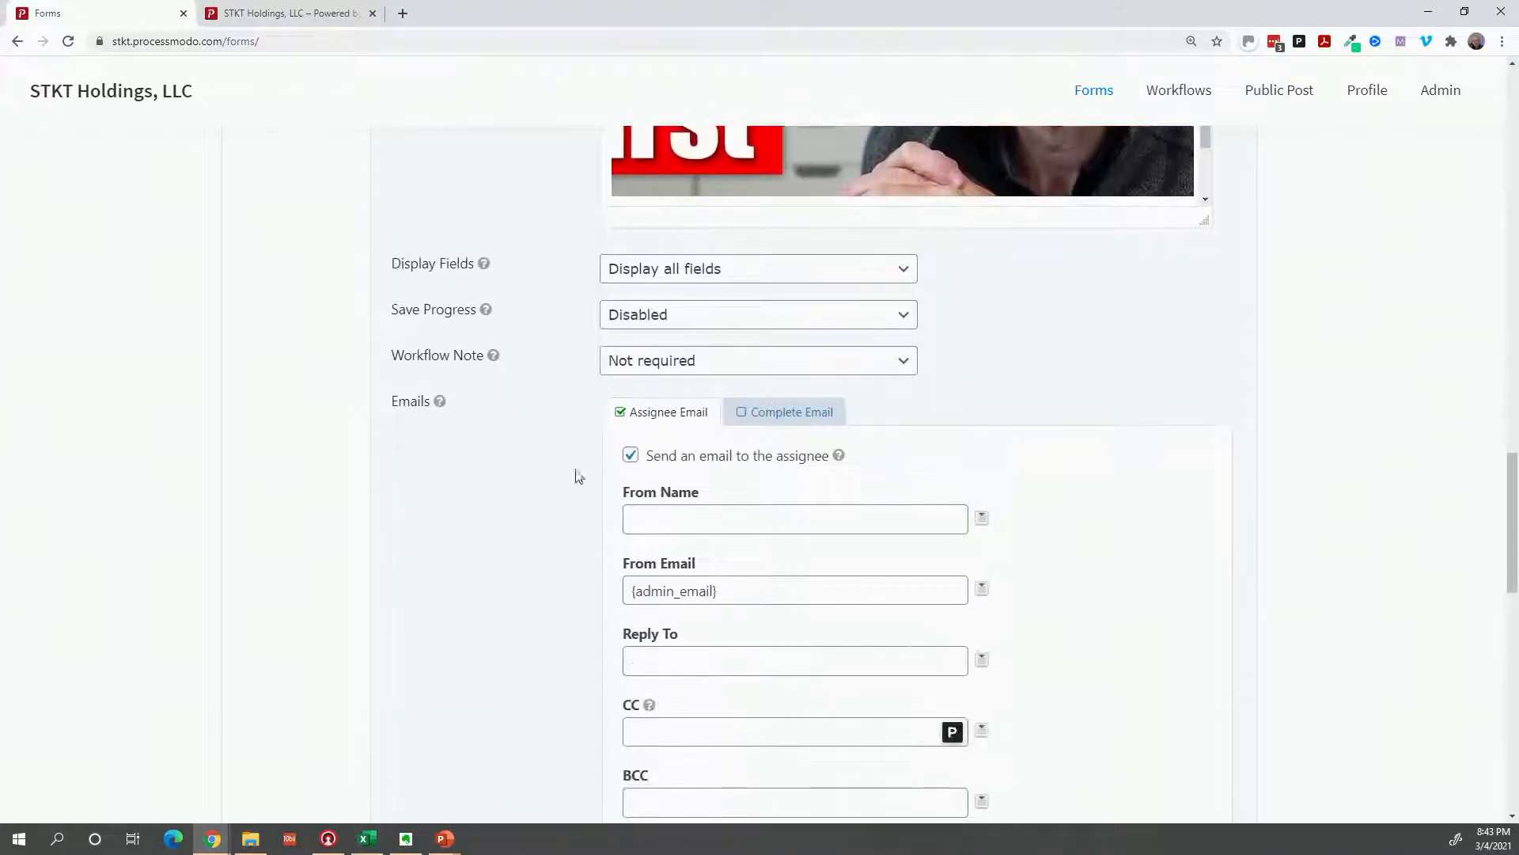
{"action": "left_click", "coordinate": [630, 456]}
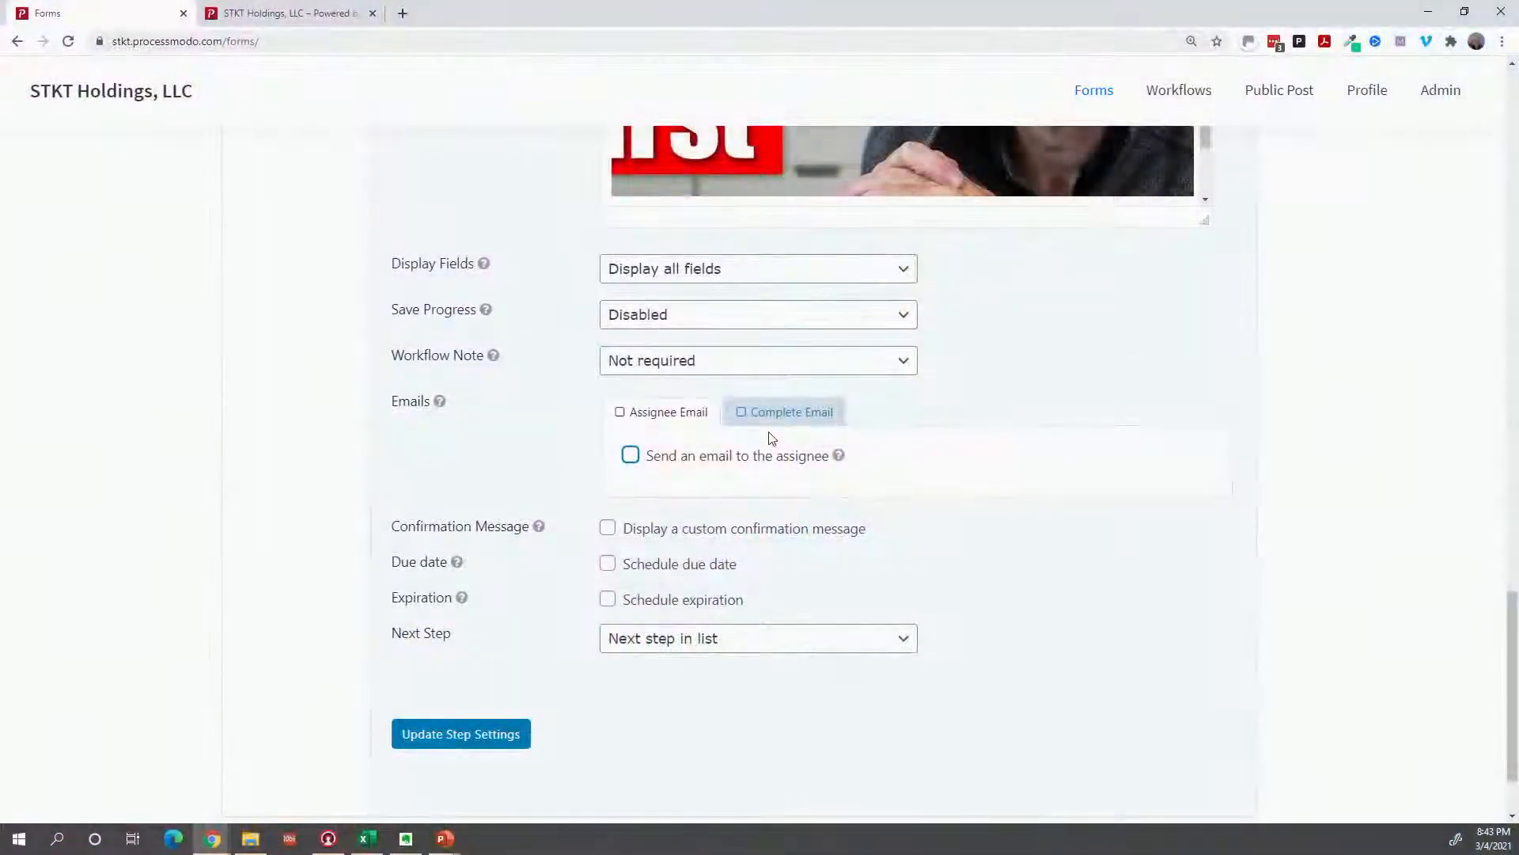
Enable an email for when the second step is complete and set admin as its recipient
{"action": "left_click", "coordinate": [779, 413]}
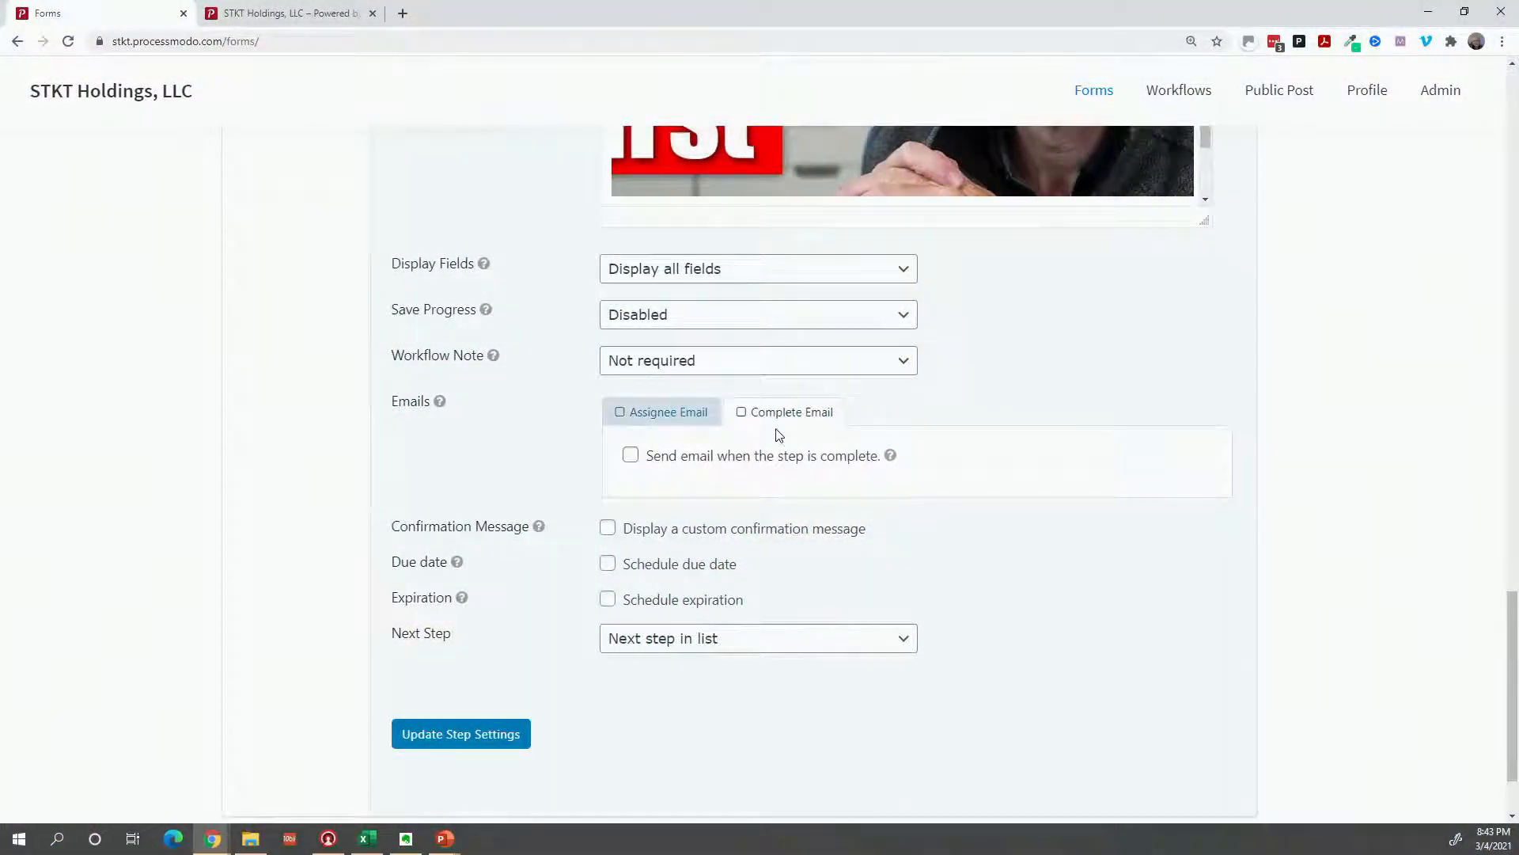
{"action": "left_click", "coordinate": [629, 456]}
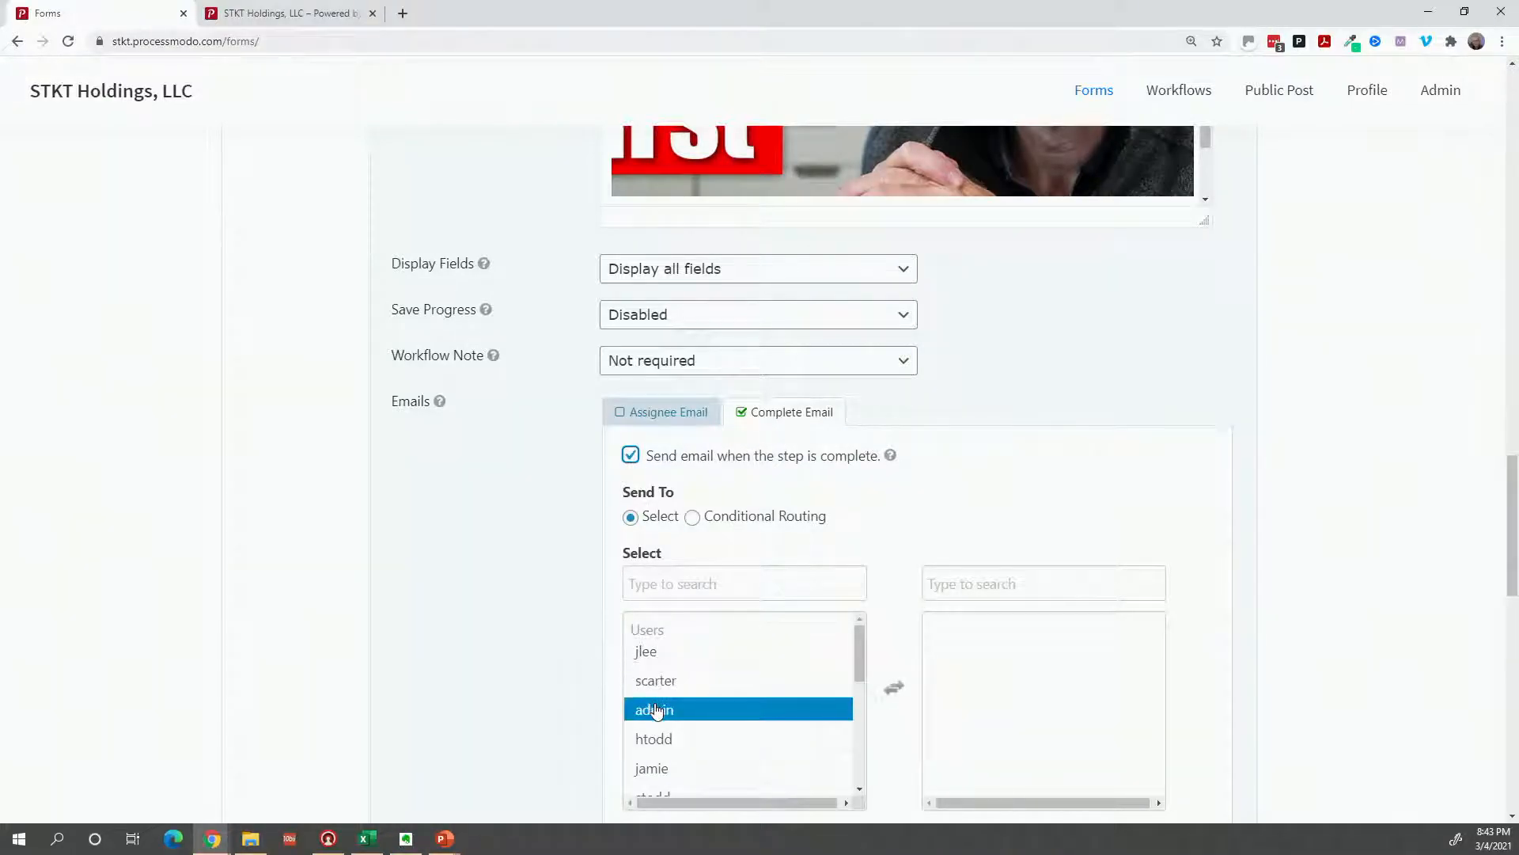
{"action": "scroll", "coordinate": [681, 736], "scroll_direction": "down", "scroll_amount": 1}
{"action": "scroll", "coordinate": [672, 716], "scroll_direction": "up", "scroll_amount": 1}
{"action": "double_click", "coordinate": [666, 710]}
{"action": "scroll", "coordinate": [576, 634], "scroll_direction": "down", "scroll_amount": 3}
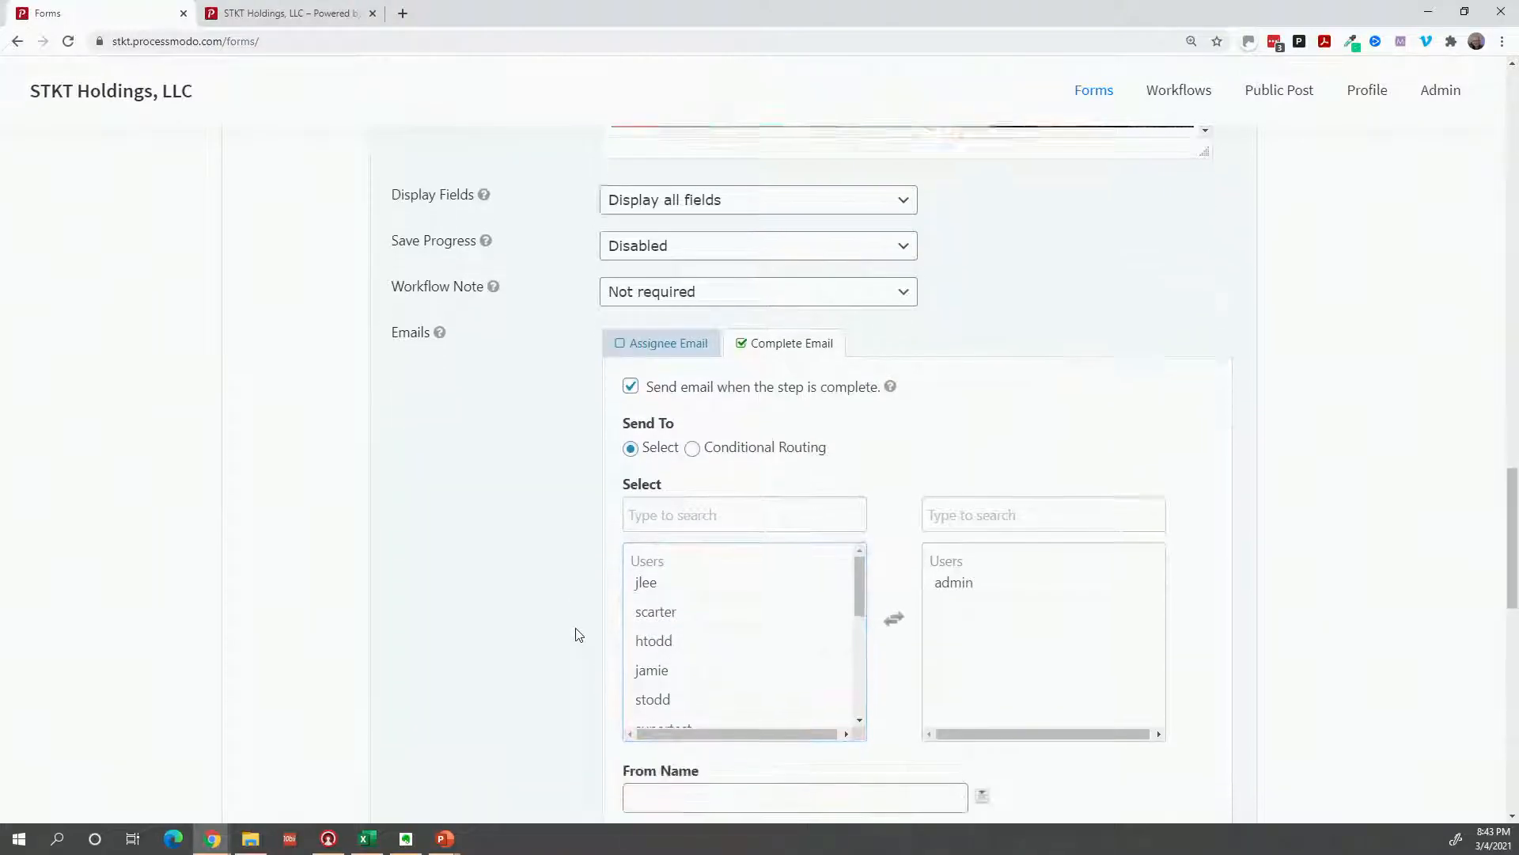
{"action": "scroll", "coordinate": [576, 634], "scroll_direction": "down", "scroll_amount": 4}
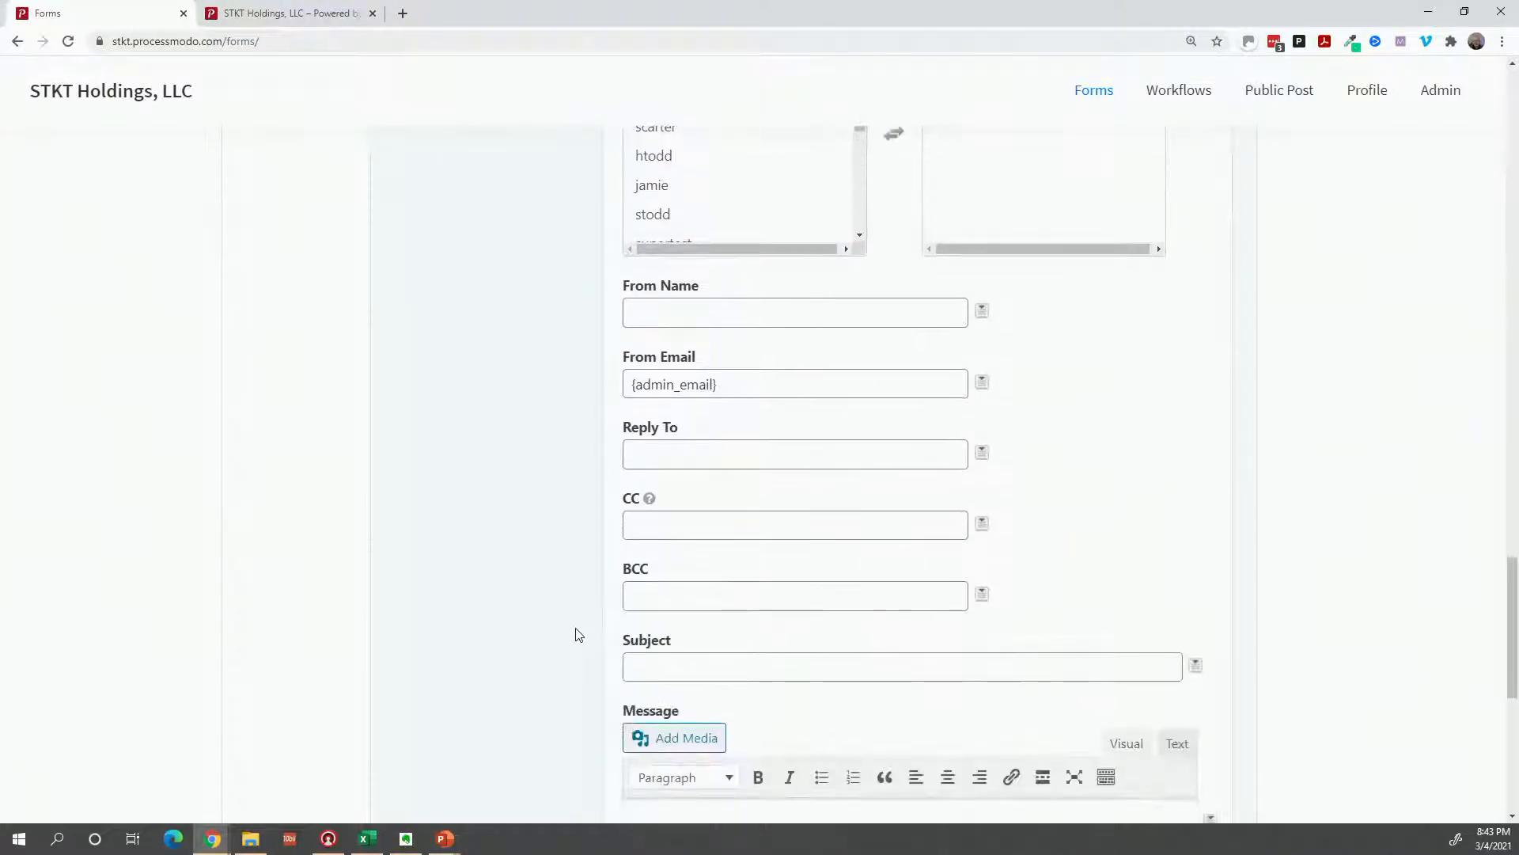
Set the step-complete email's subject to "Profit First Complete - " followed by the Date field's merge tag
{"action": "left_click", "coordinate": [819, 659]}
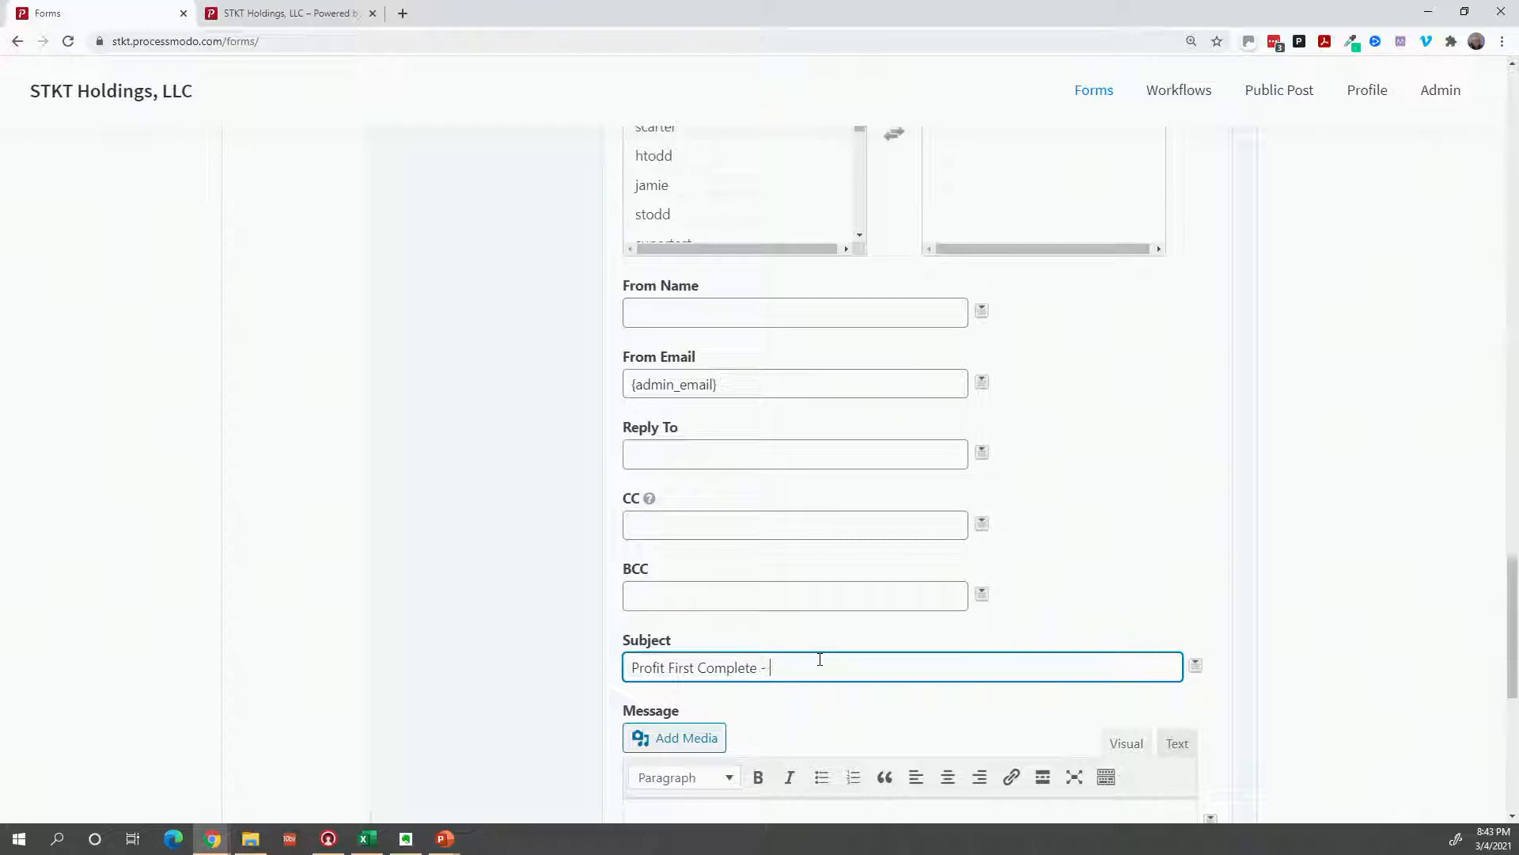
{"action": "left_click", "coordinate": [1196, 669]}
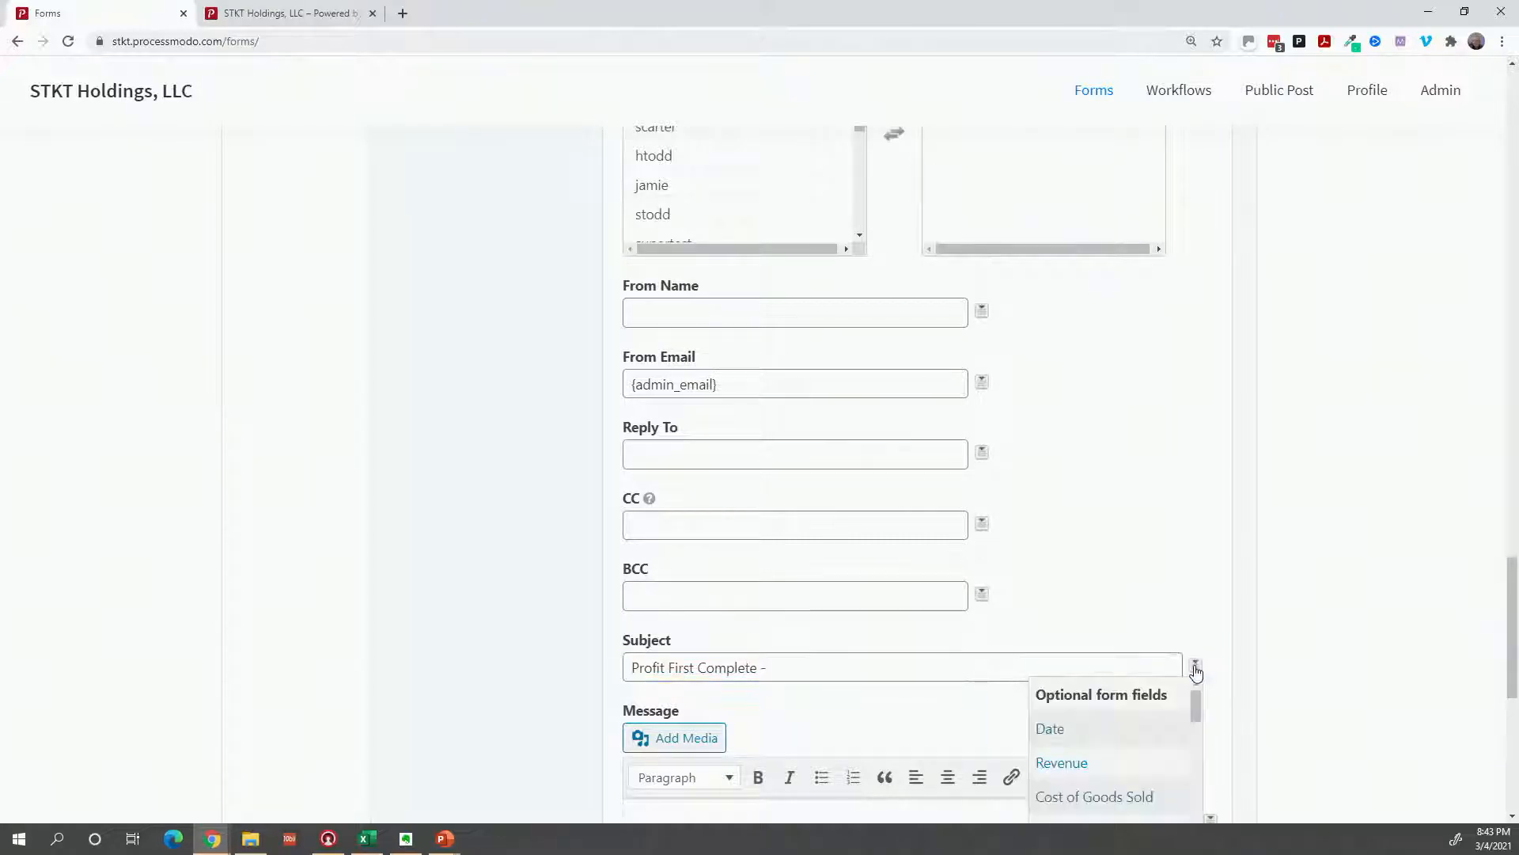
{"action": "left_click", "coordinate": [1133, 722]}
Add the {all_fields} merge tag on a new line below the existing text of the step-complete email message
{"action": "scroll", "coordinate": [978, 717], "scroll_direction": "down", "scroll_amount": 3}
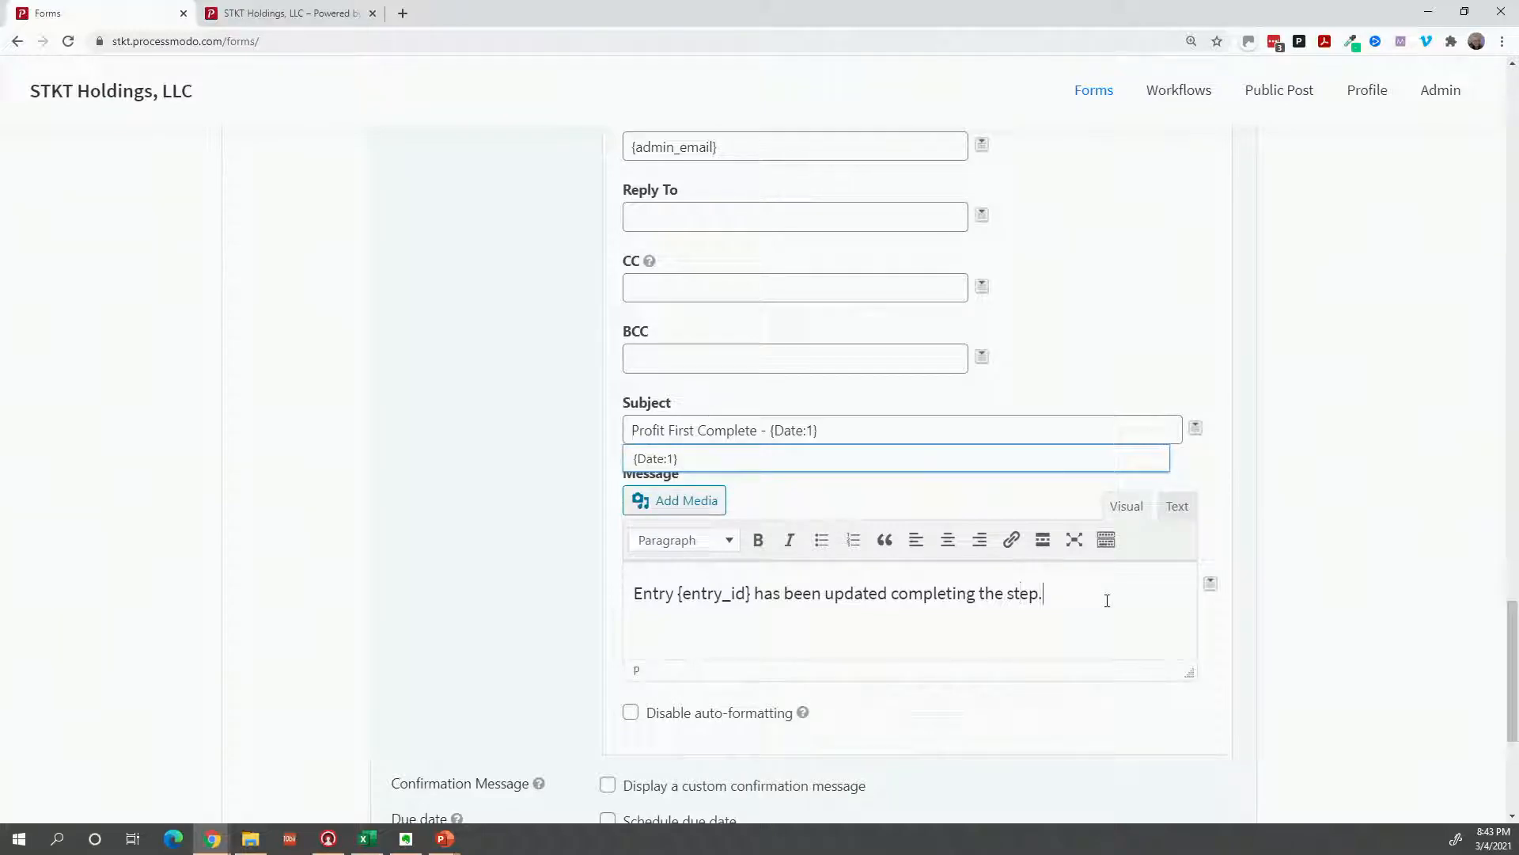
{"action": "key", "text": "Return"}
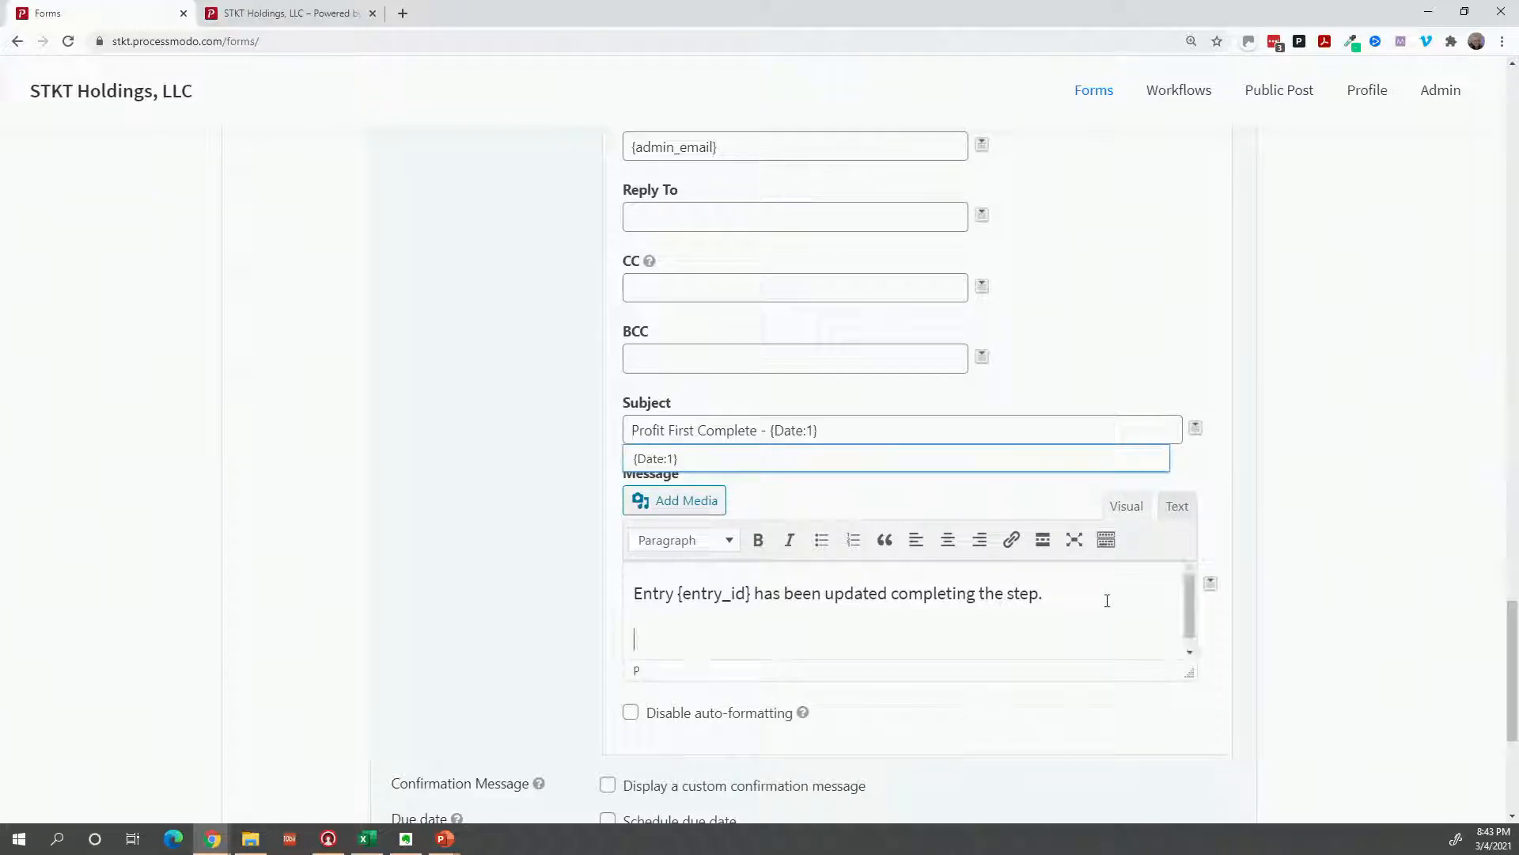
{"action": "left_click", "coordinate": [1210, 584]}
{"action": "left_click", "coordinate": [1187, 613]}
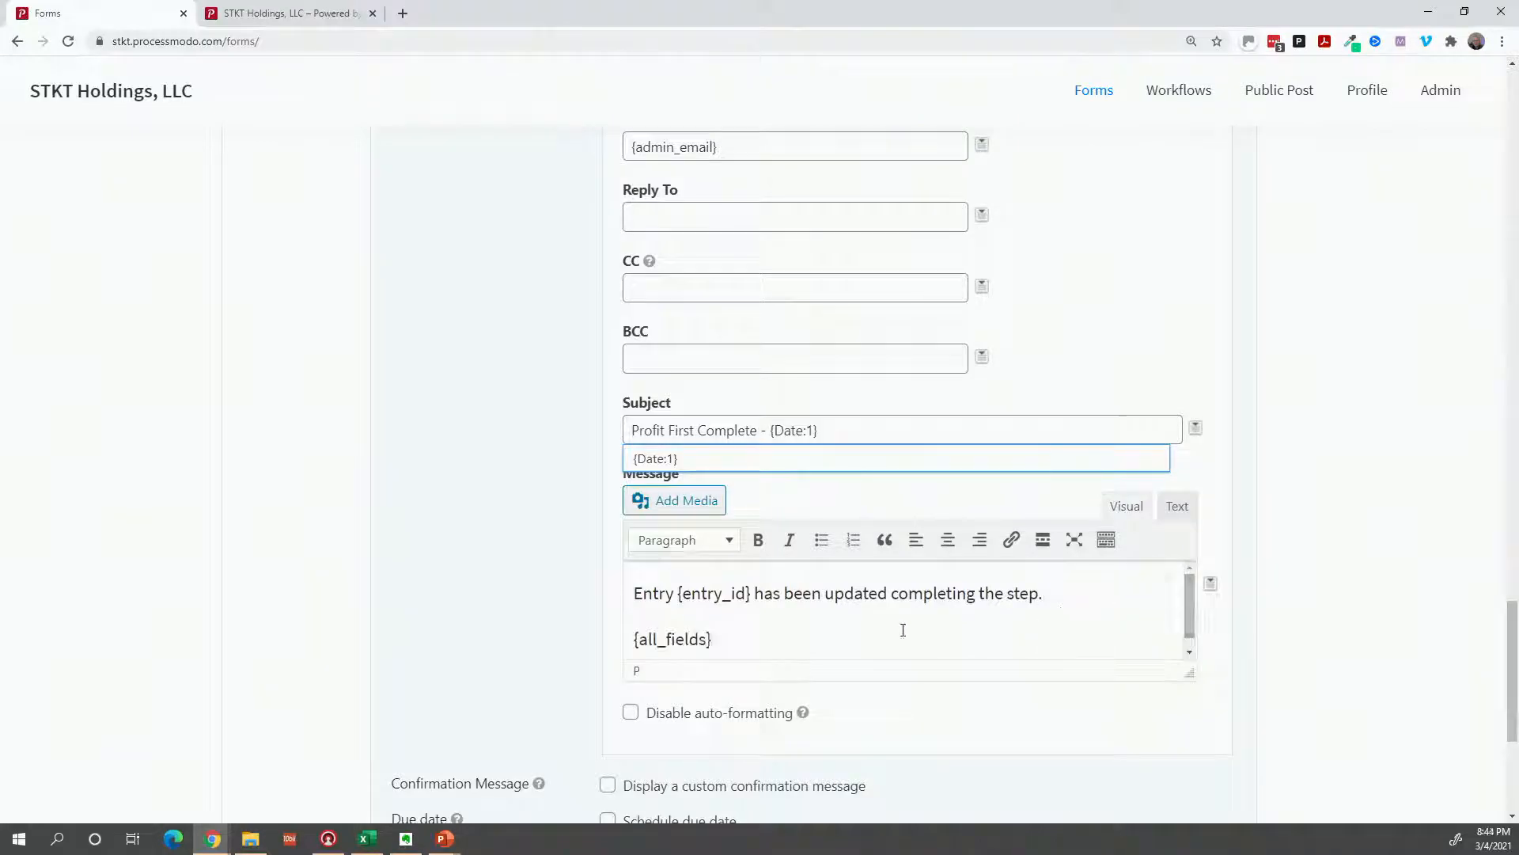
{"action": "scroll", "coordinate": [903, 630], "scroll_direction": "down", "scroll_amount": 1}
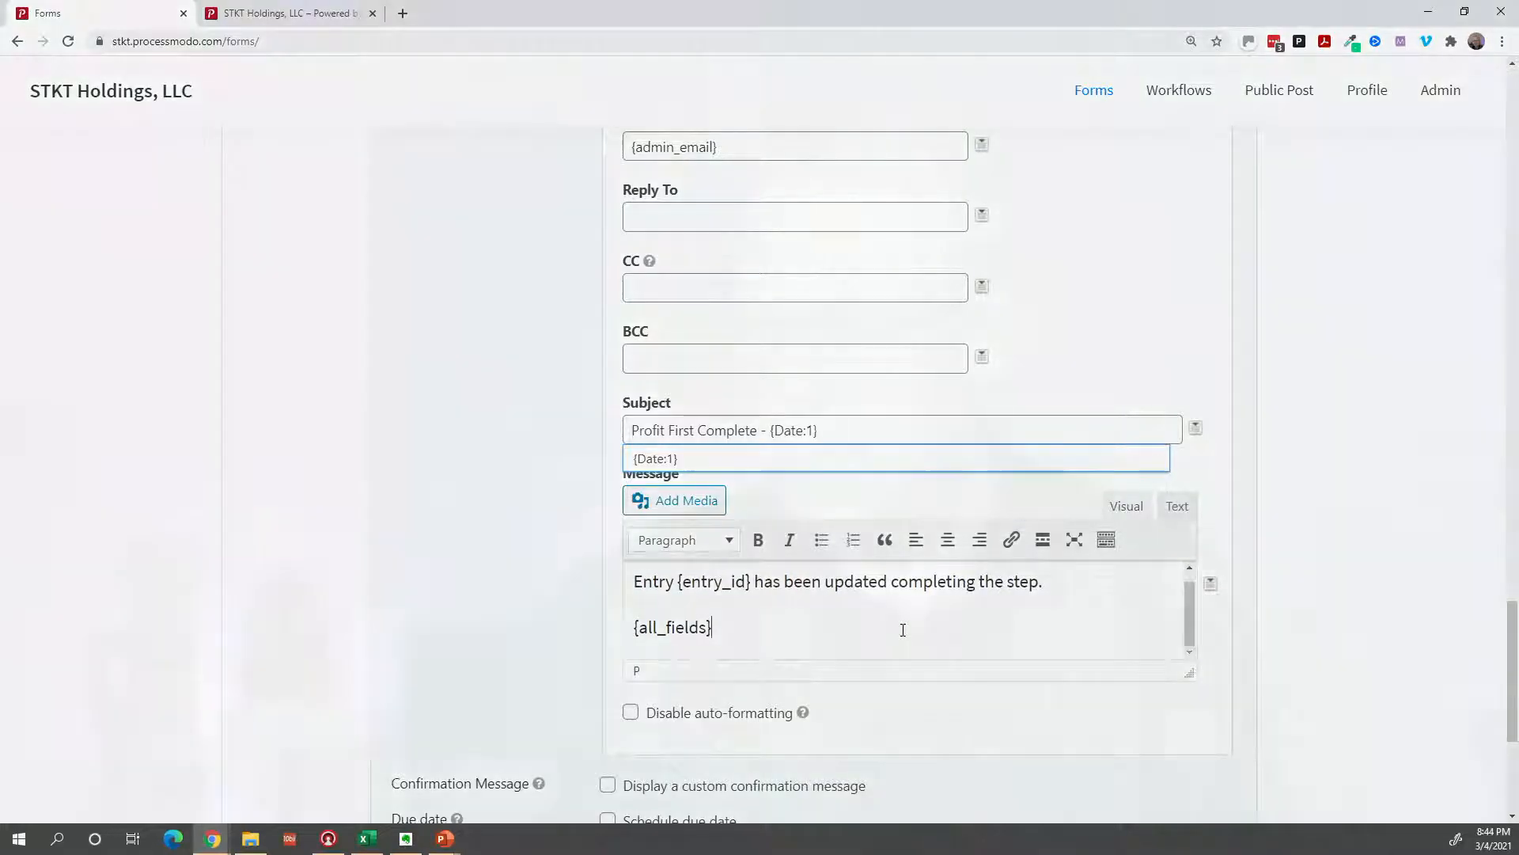
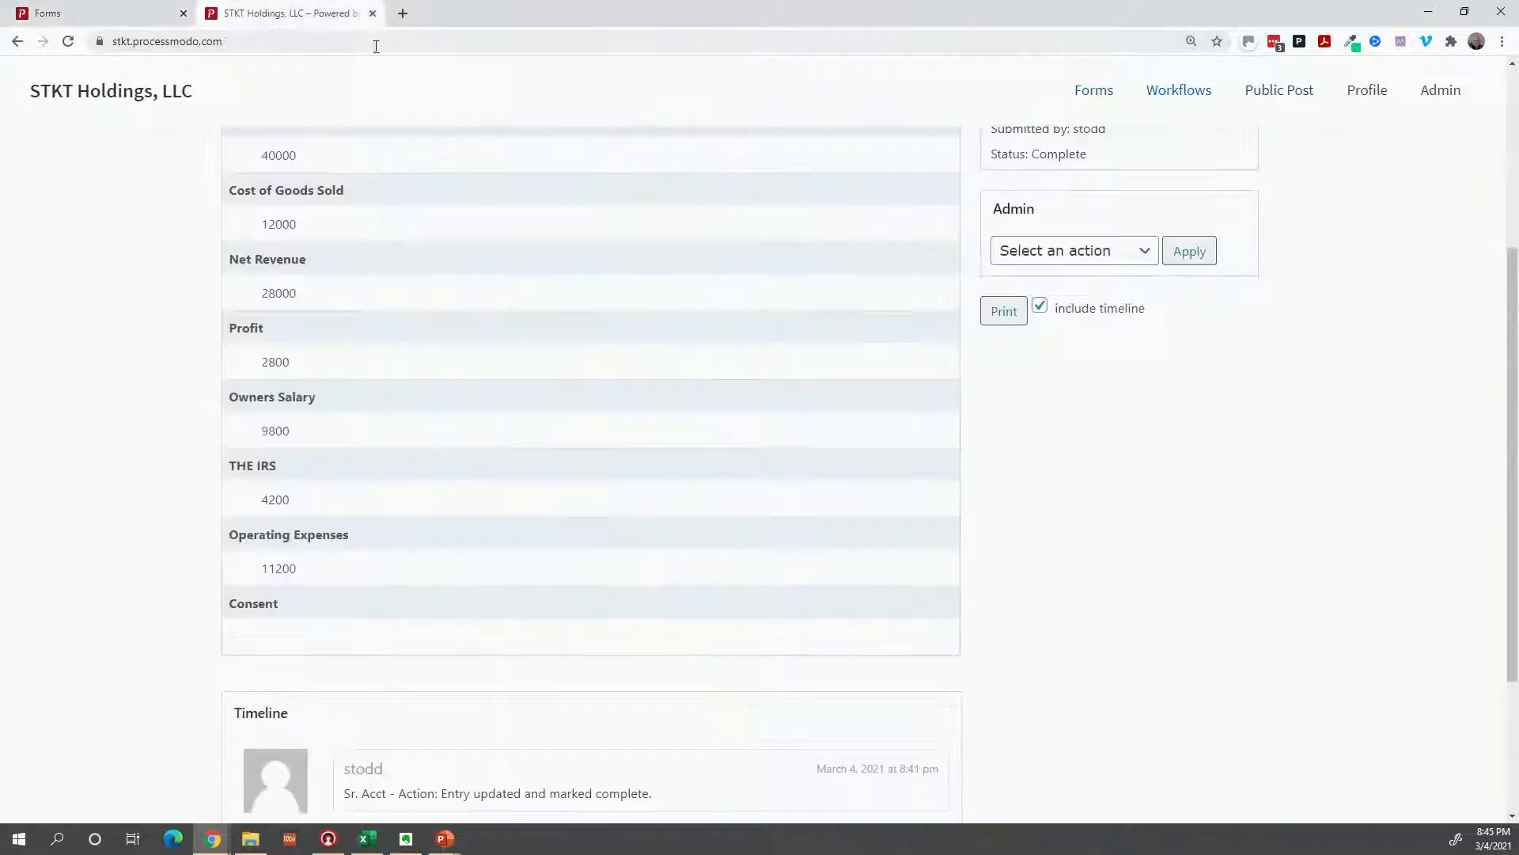
Go to the workflow inbox and open the pending Profit First entry
{"action": "scroll", "coordinate": [871, 340], "scroll_direction": "up", "scroll_amount": 4}
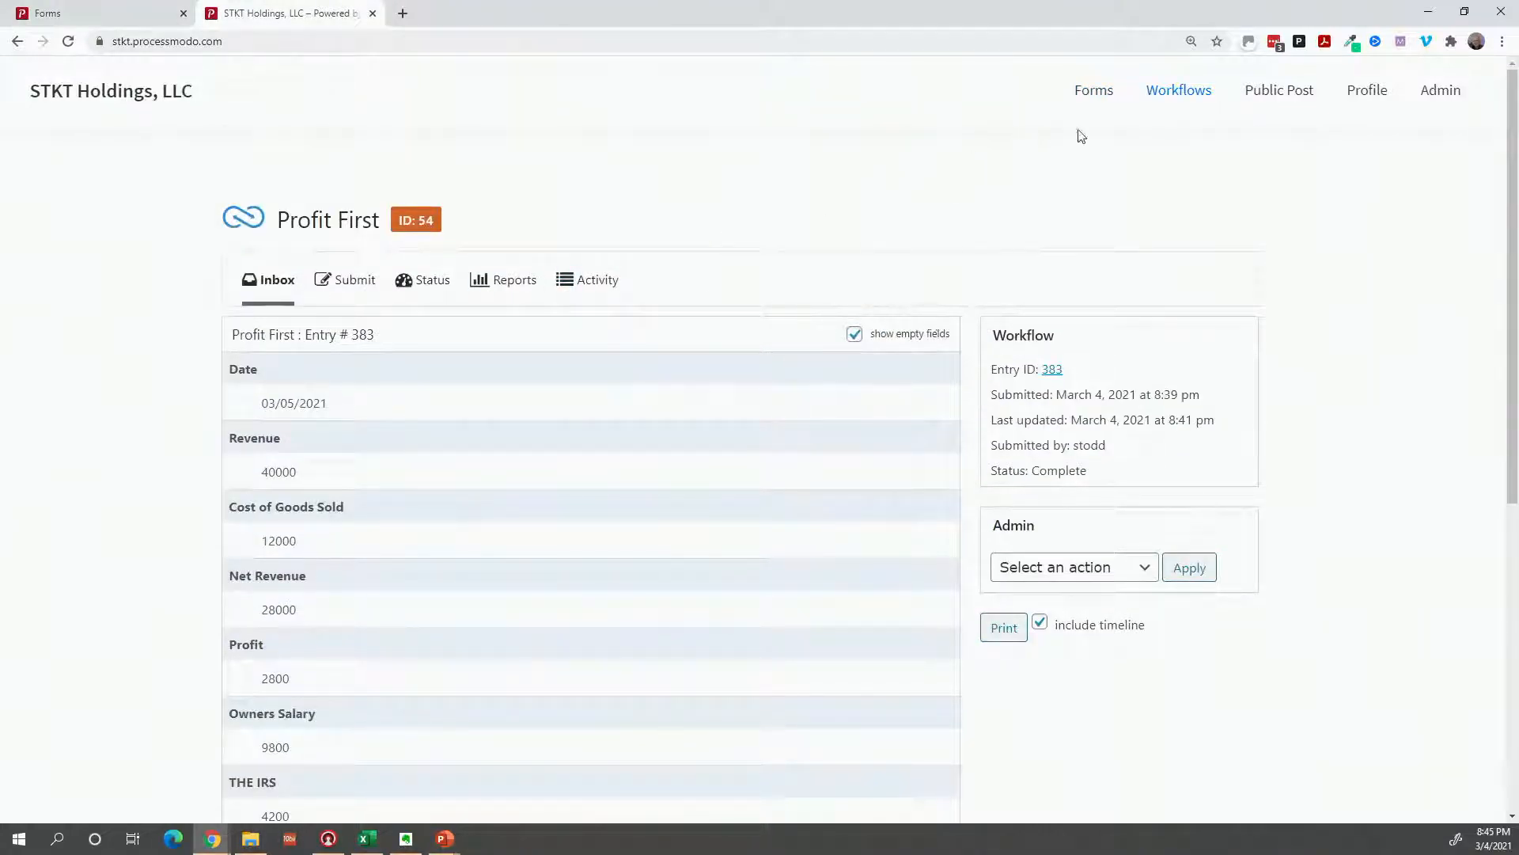
{"action": "left_click", "coordinate": [1199, 101]}
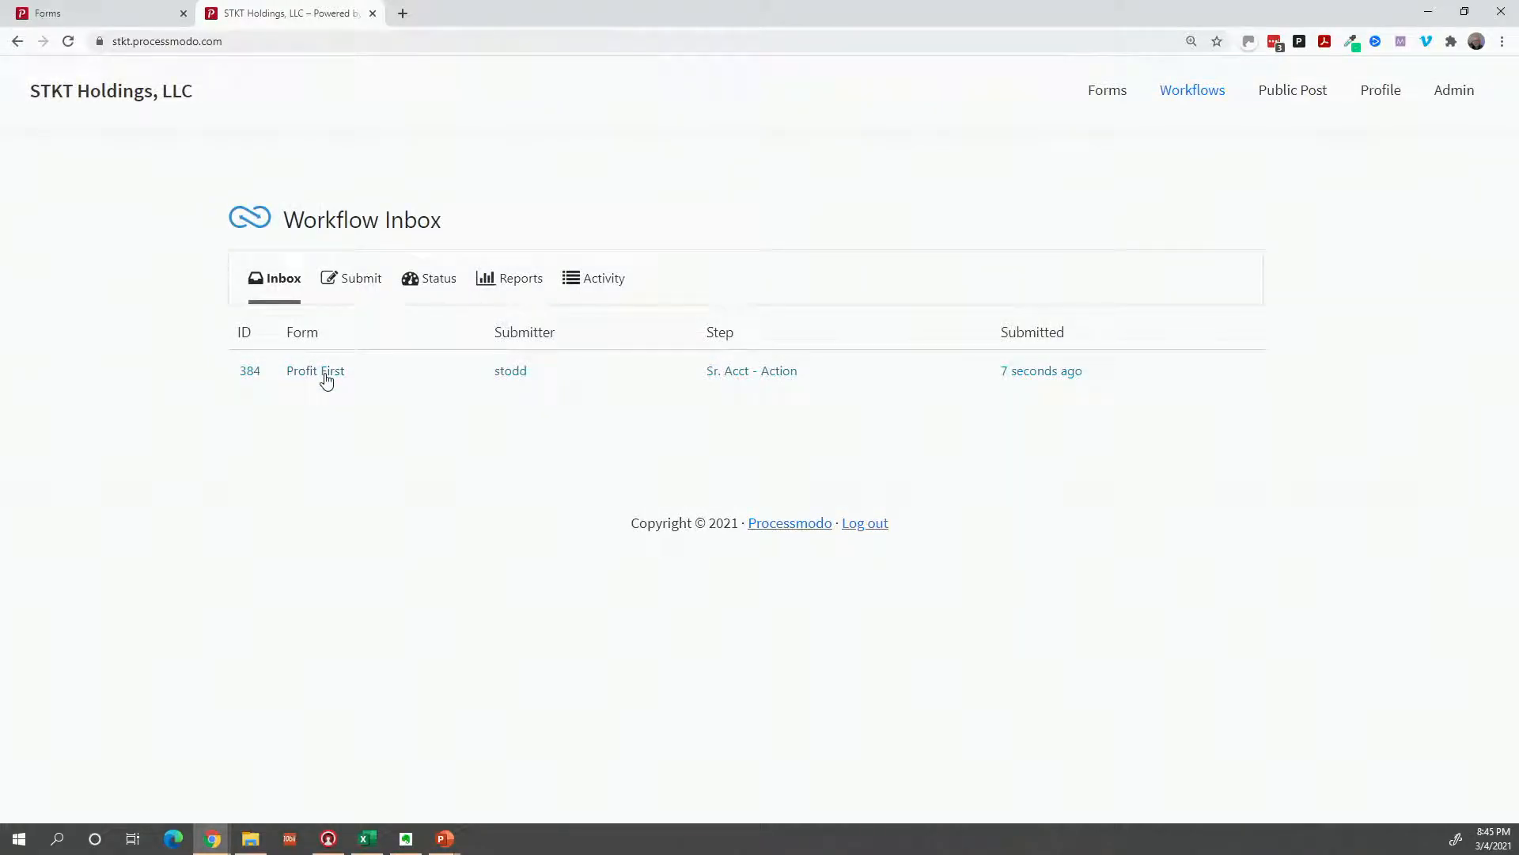
{"action": "left_click", "coordinate": [326, 379]}
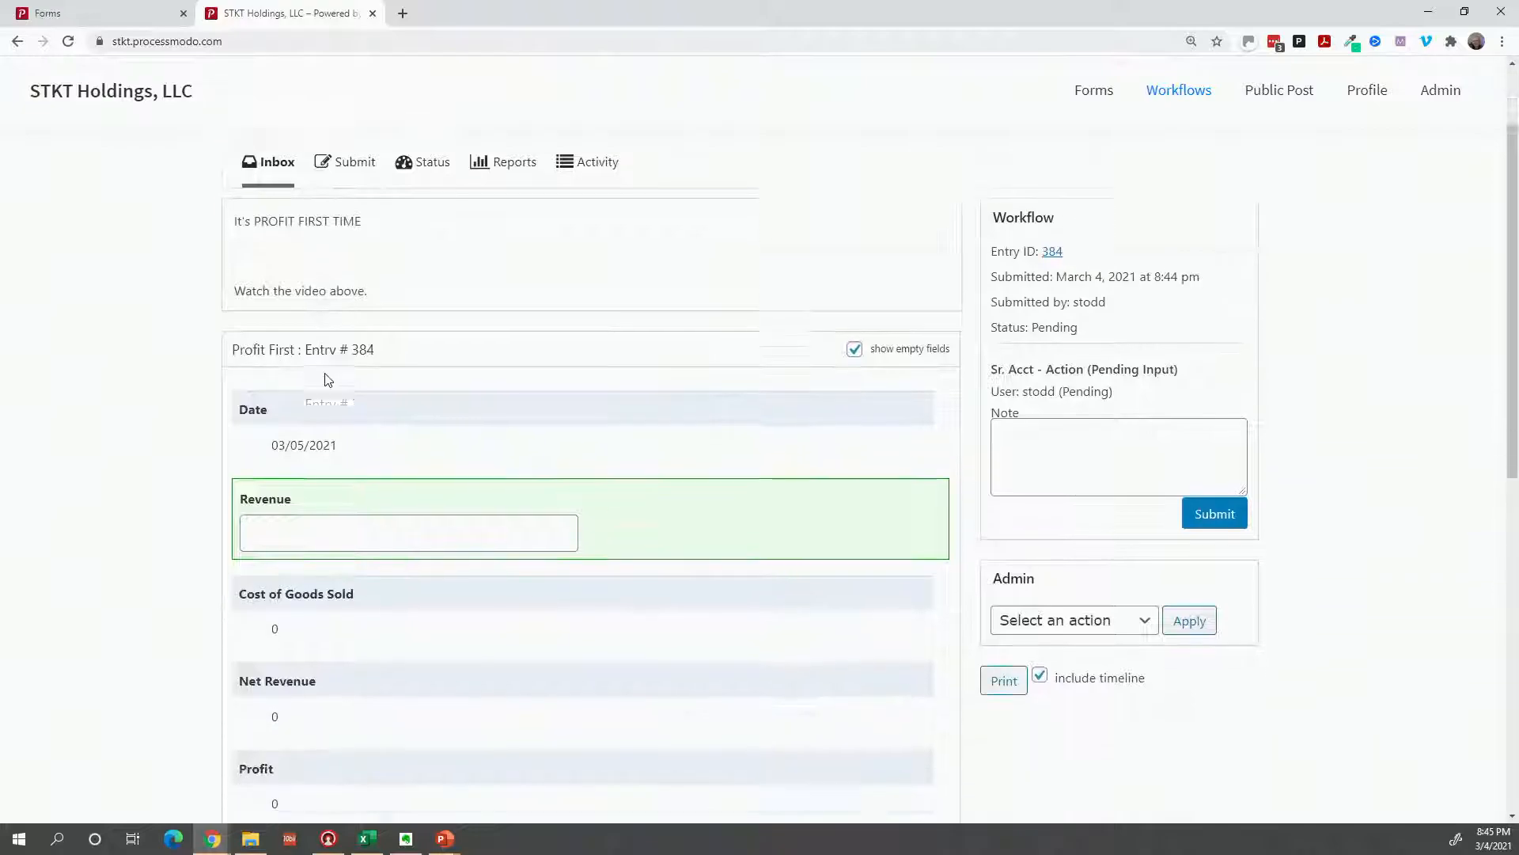
Enter 40000 as the Revenue of the Profit First entry and submit the first workflow step
{"action": "scroll", "coordinate": [325, 383], "scroll_direction": "down", "scroll_amount": 2}
{"action": "left_click", "coordinate": [298, 531]}
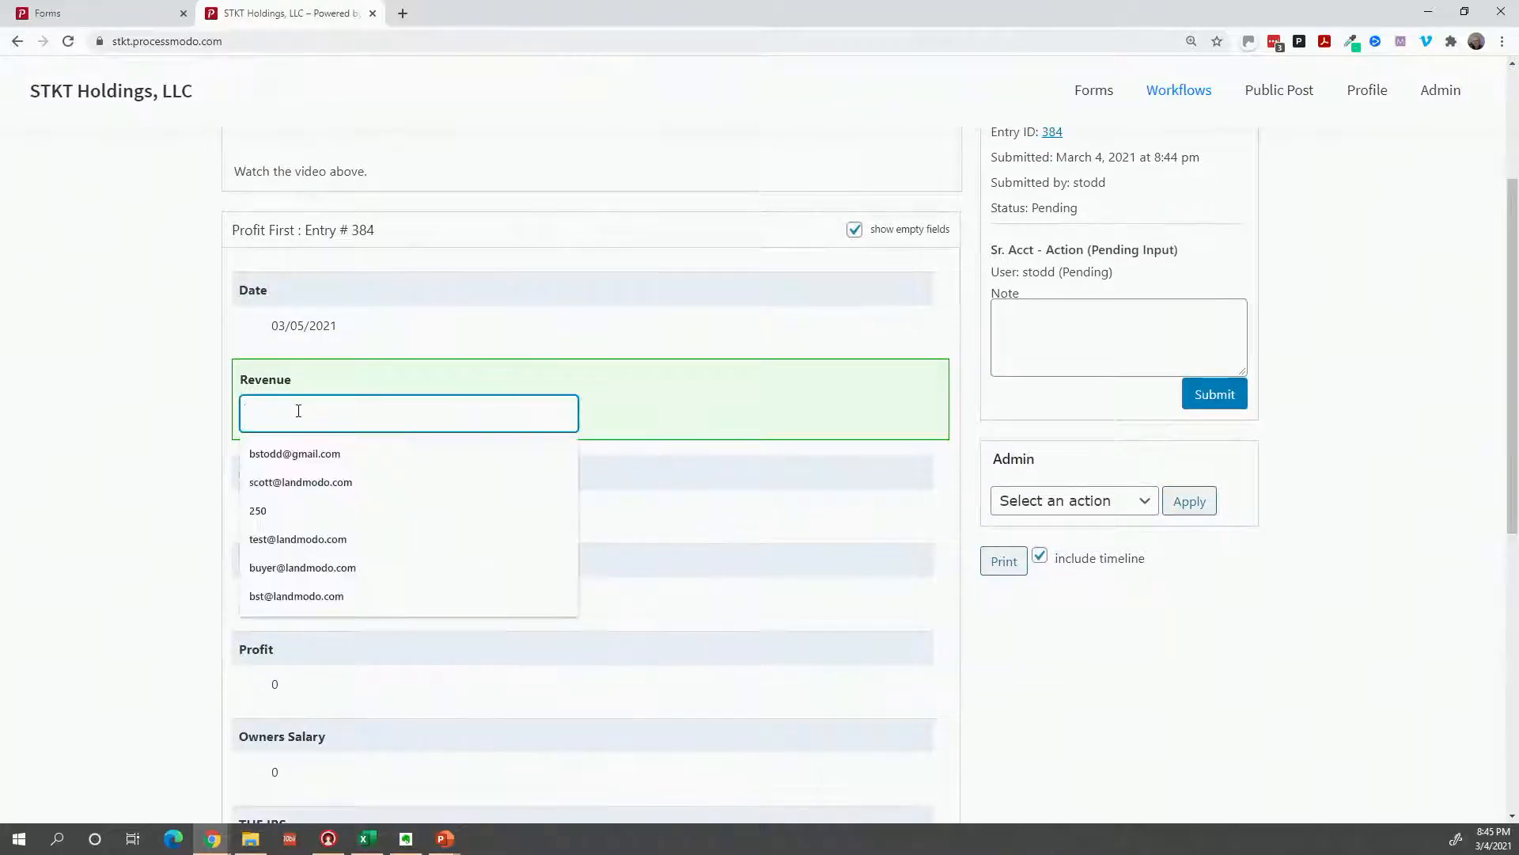
{"action": "type", "text": "40000"}
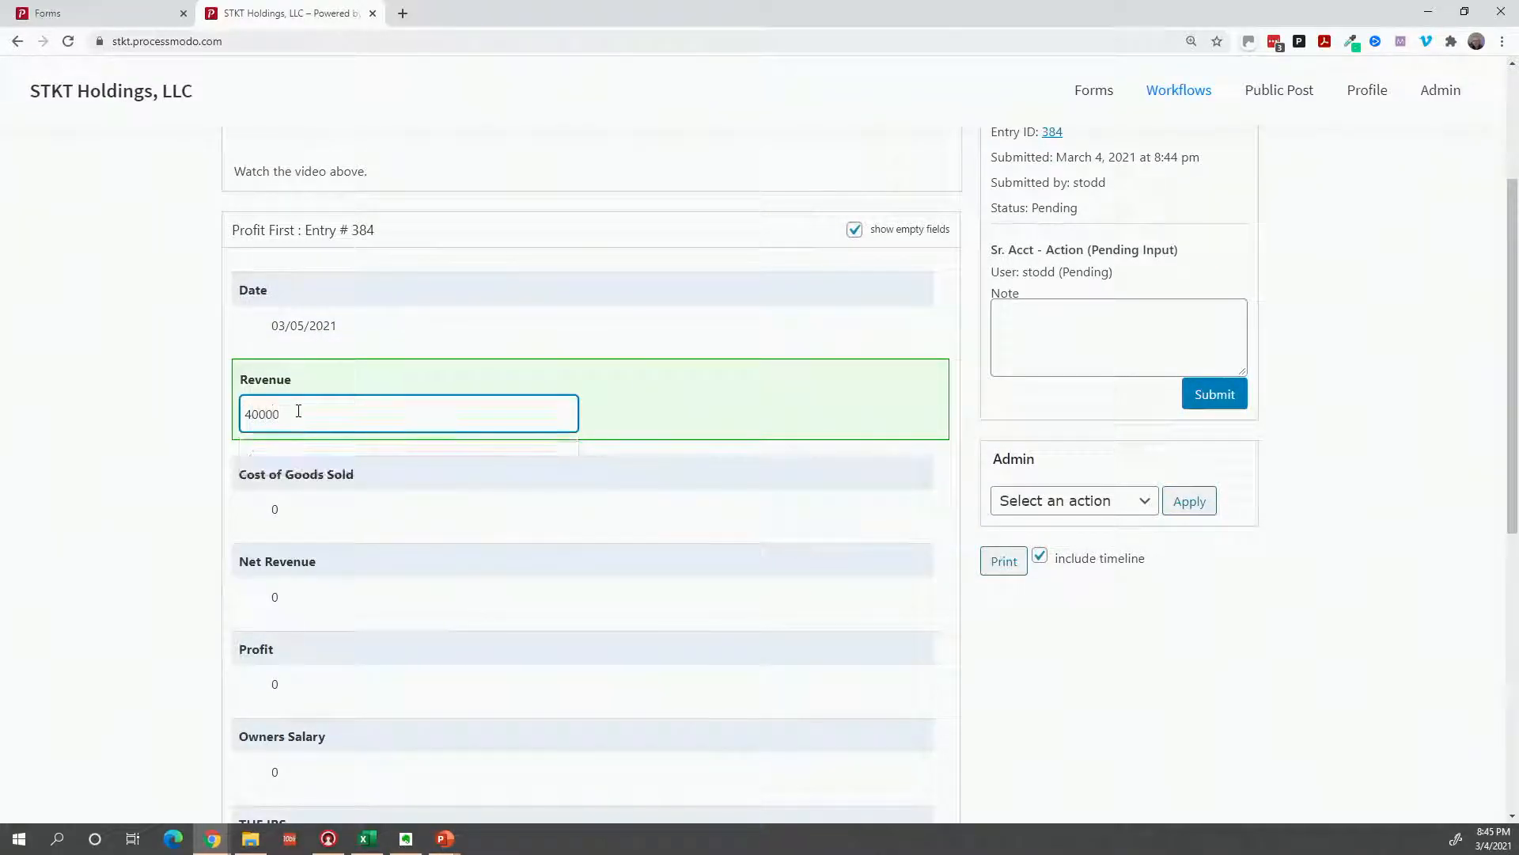
{"action": "left_click", "coordinate": [206, 446]}
{"action": "scroll", "coordinate": [215, 453], "scroll_direction": "down", "scroll_amount": 5}
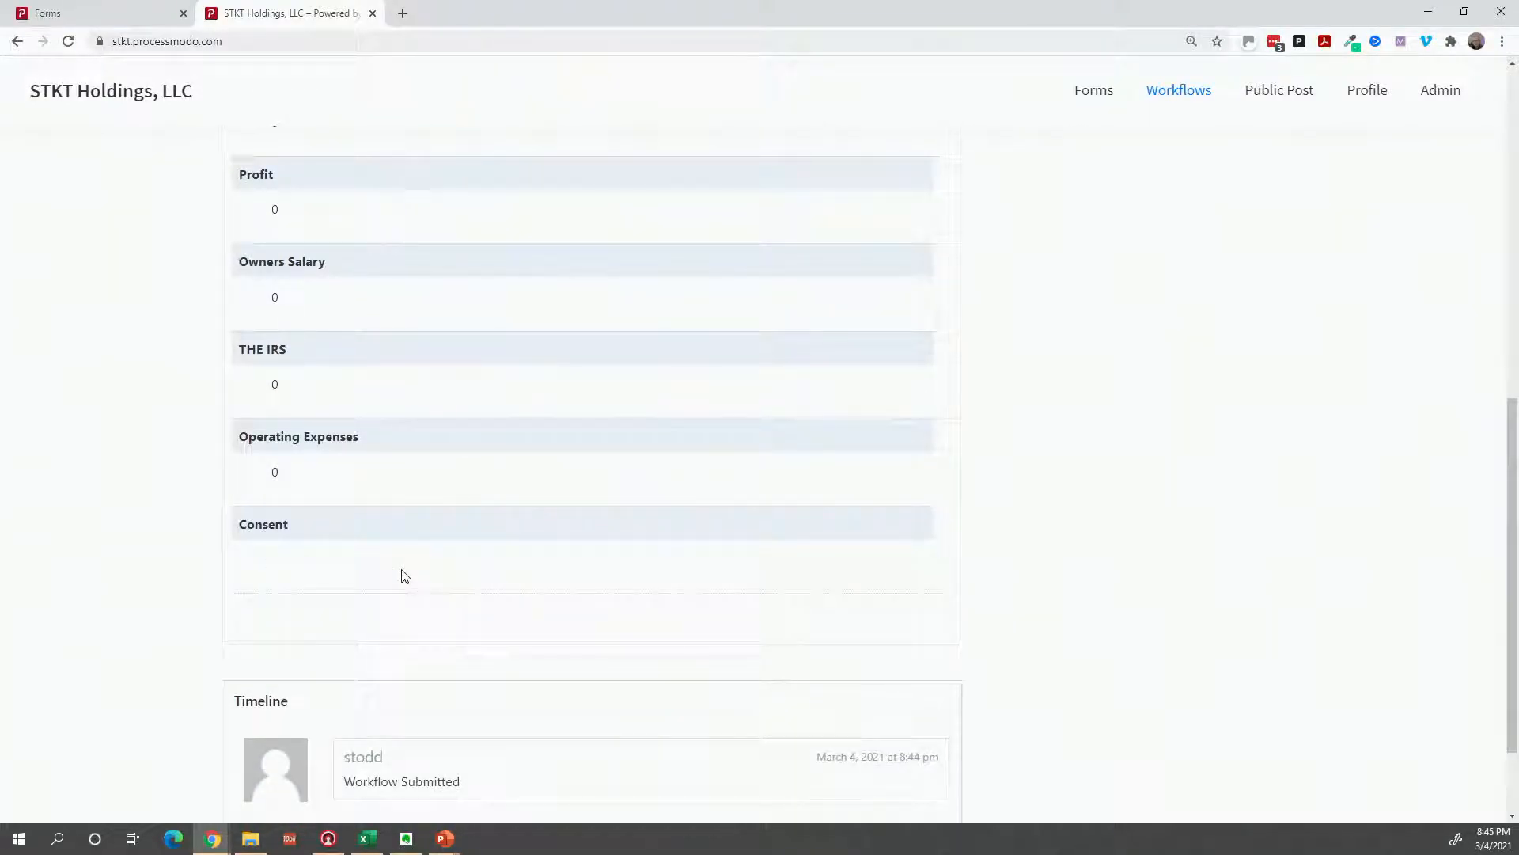
{"action": "scroll", "coordinate": [405, 573], "scroll_direction": "up", "scroll_amount": 5}
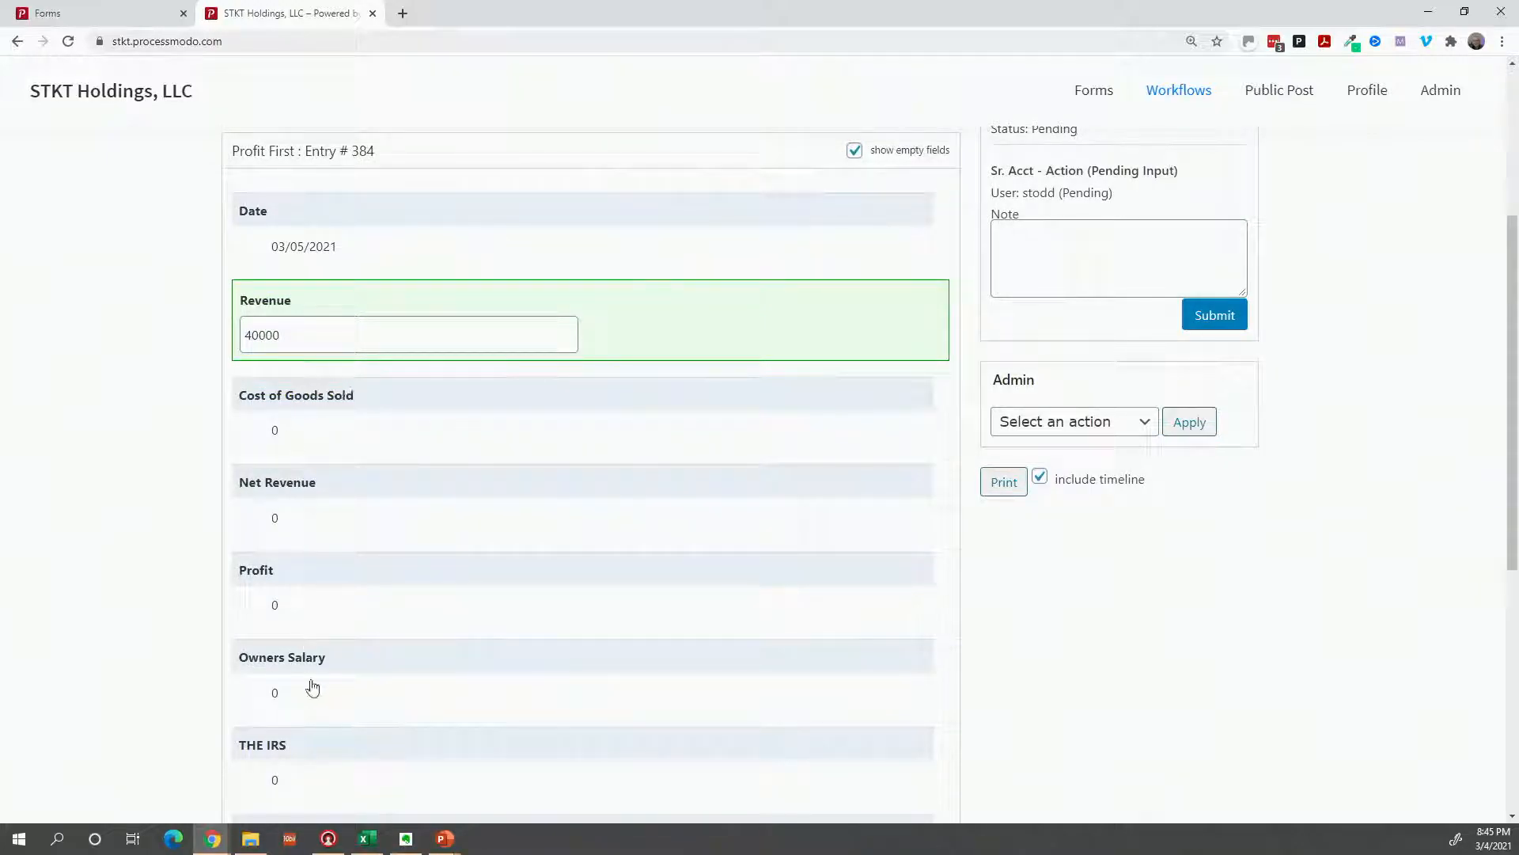
{"action": "left_click", "coordinate": [1215, 320]}
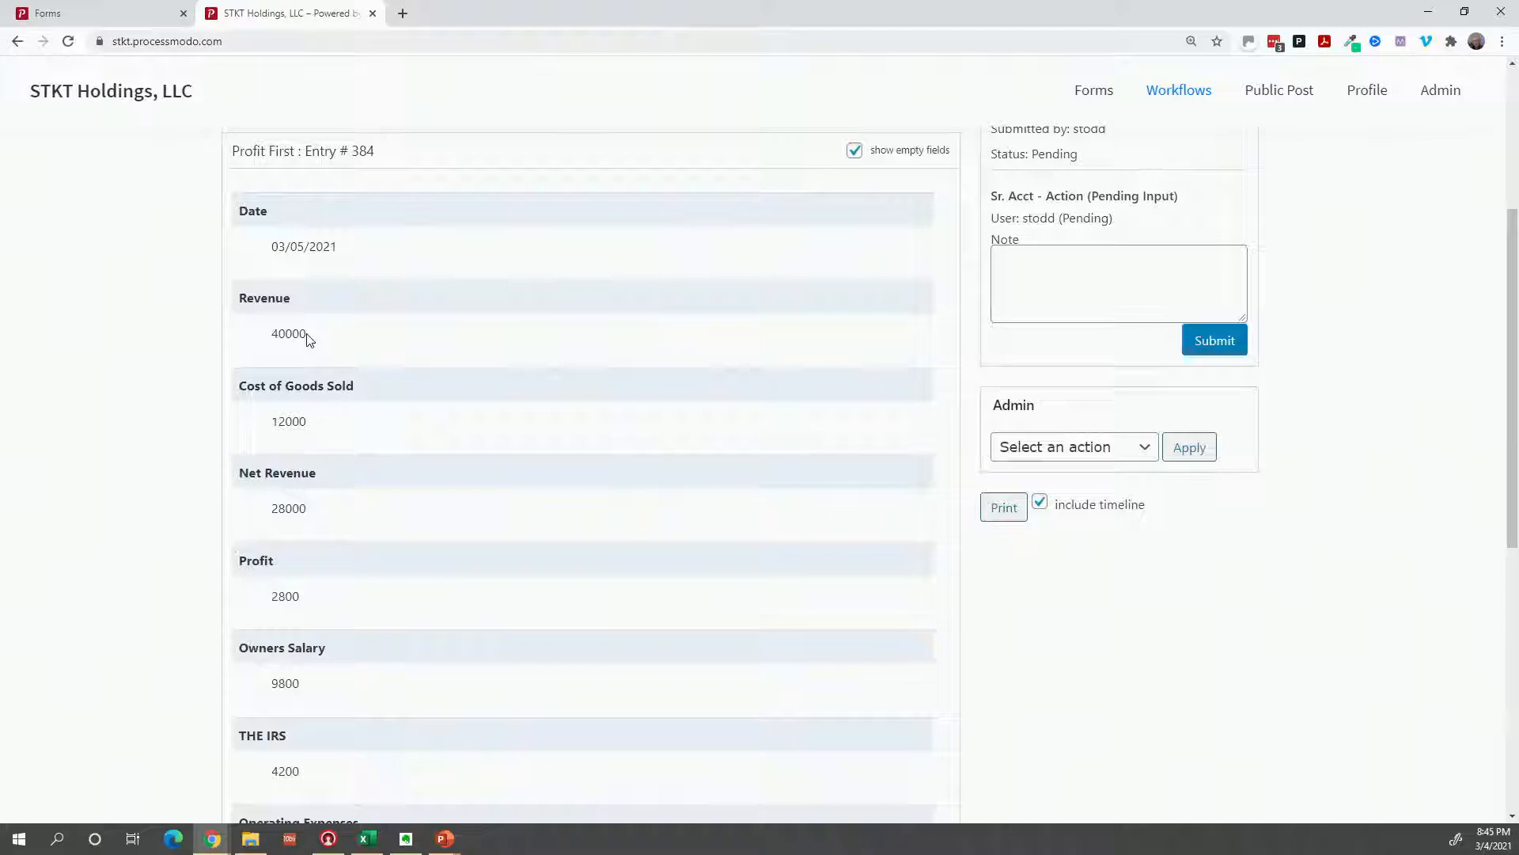
Give the consent "I have completed the Transfers" and submit the second workflow step
{"action": "scroll", "coordinate": [309, 354], "scroll_direction": "down", "scroll_amount": 1}
{"action": "scroll", "coordinate": [307, 392], "scroll_direction": "down", "scroll_amount": 2}
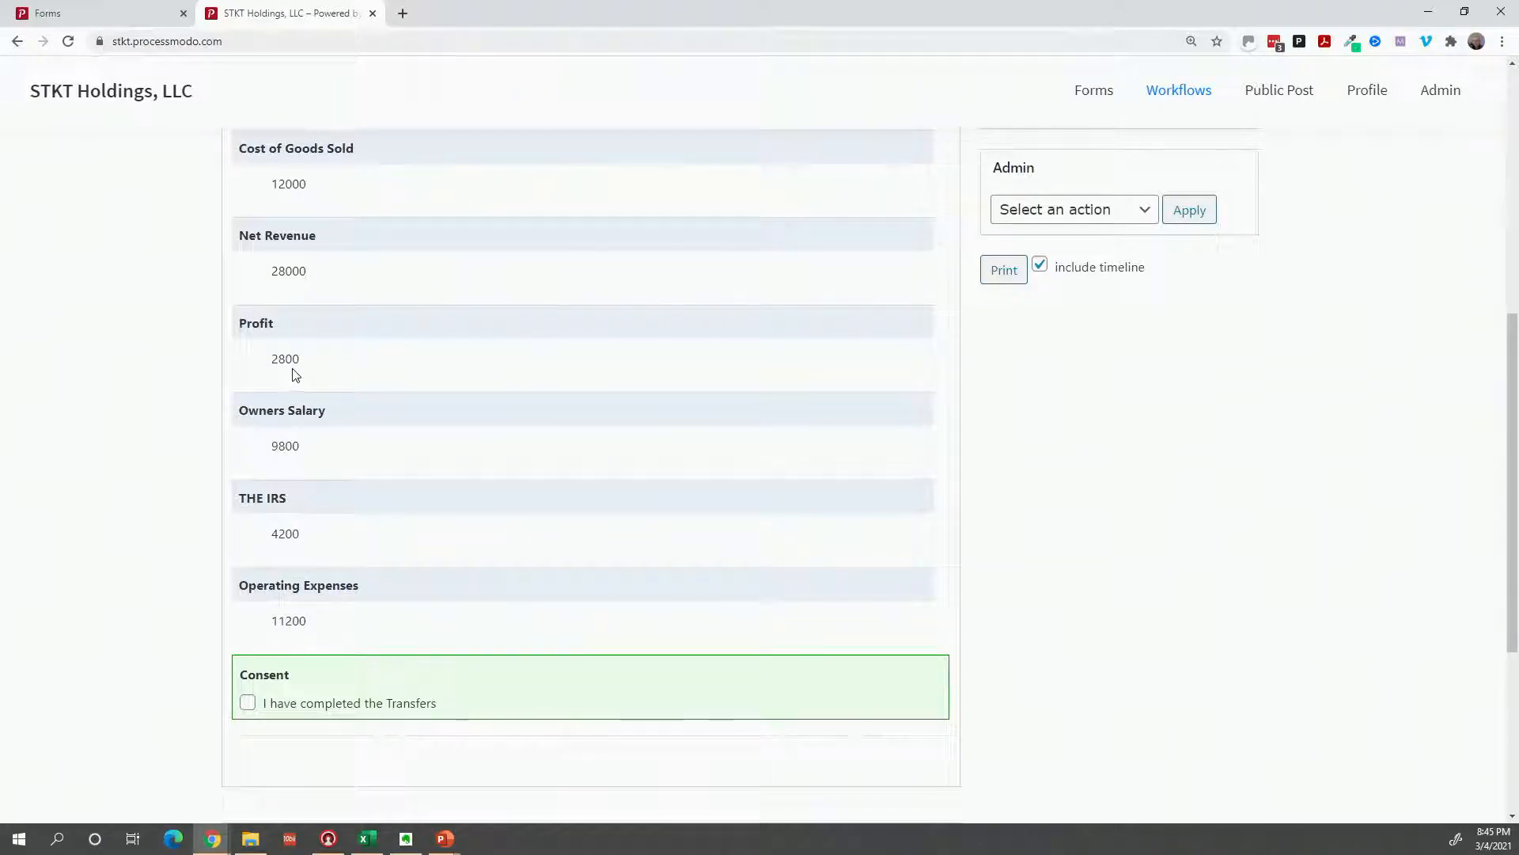
{"action": "left_click", "coordinate": [248, 703]}
{"action": "scroll", "coordinate": [1147, 286], "scroll_direction": "up", "scroll_amount": 2}
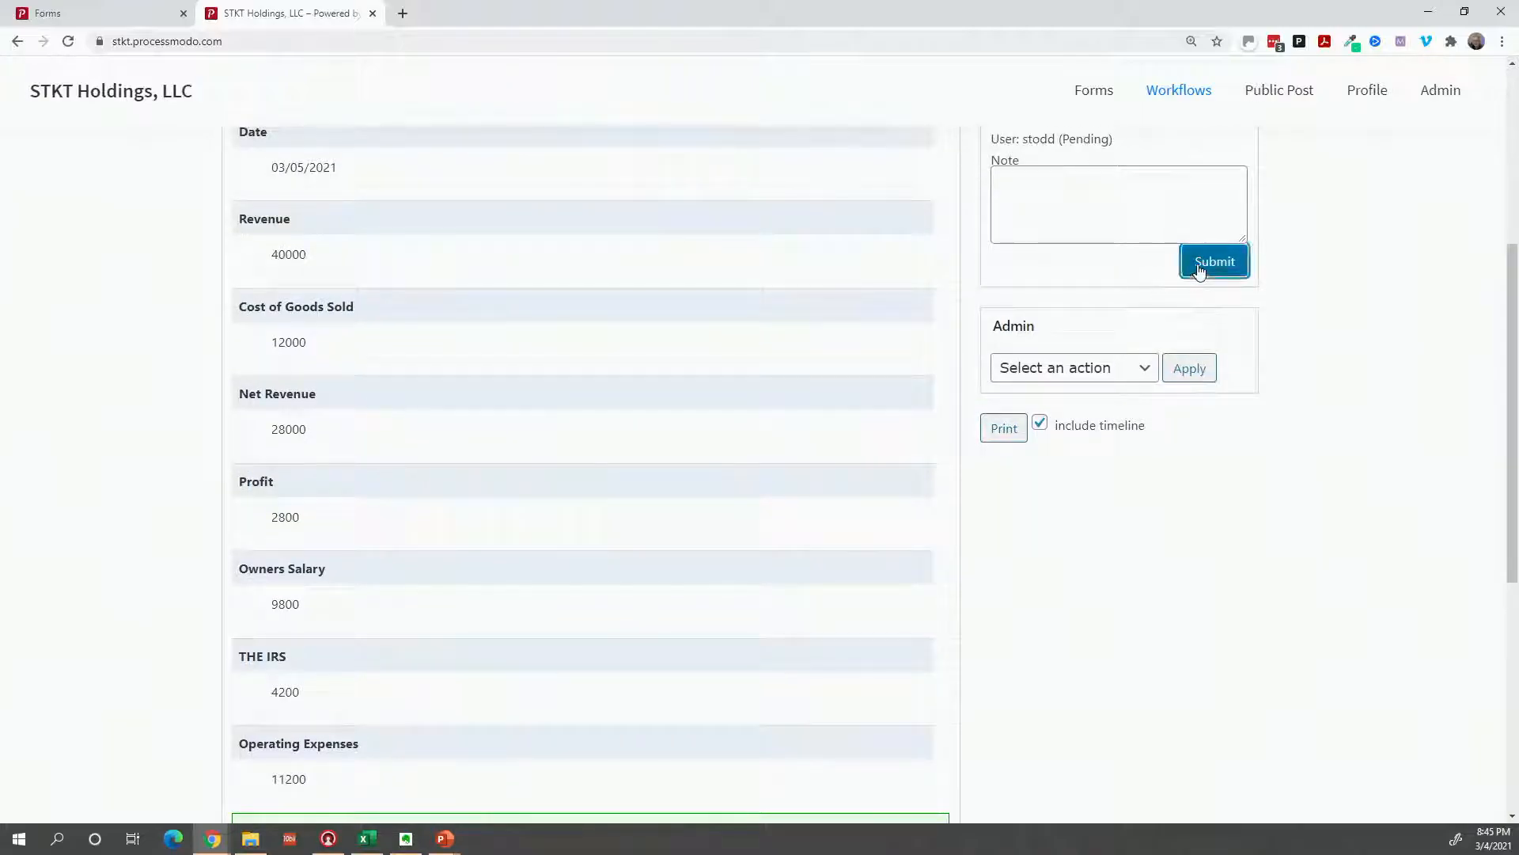
{"action": "left_click", "coordinate": [1199, 268]}
Return to editing the Profit First form's fields and open the settings of the Cost of Goods Sold field
{"action": "left_click", "coordinate": [138, 19]}
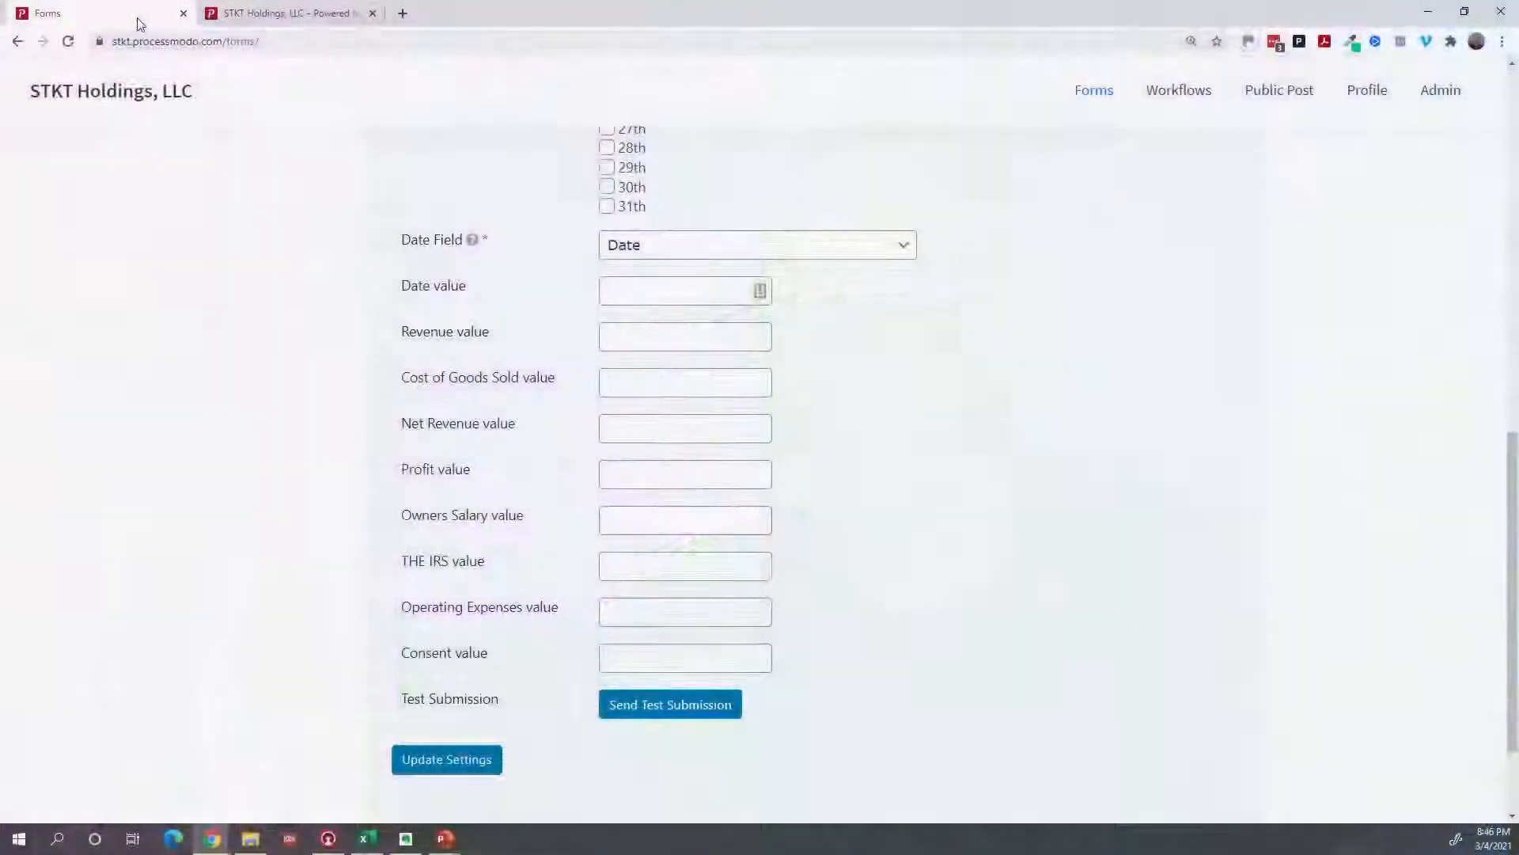
{"action": "scroll", "coordinate": [340, 206], "scroll_direction": "up", "scroll_amount": 11}
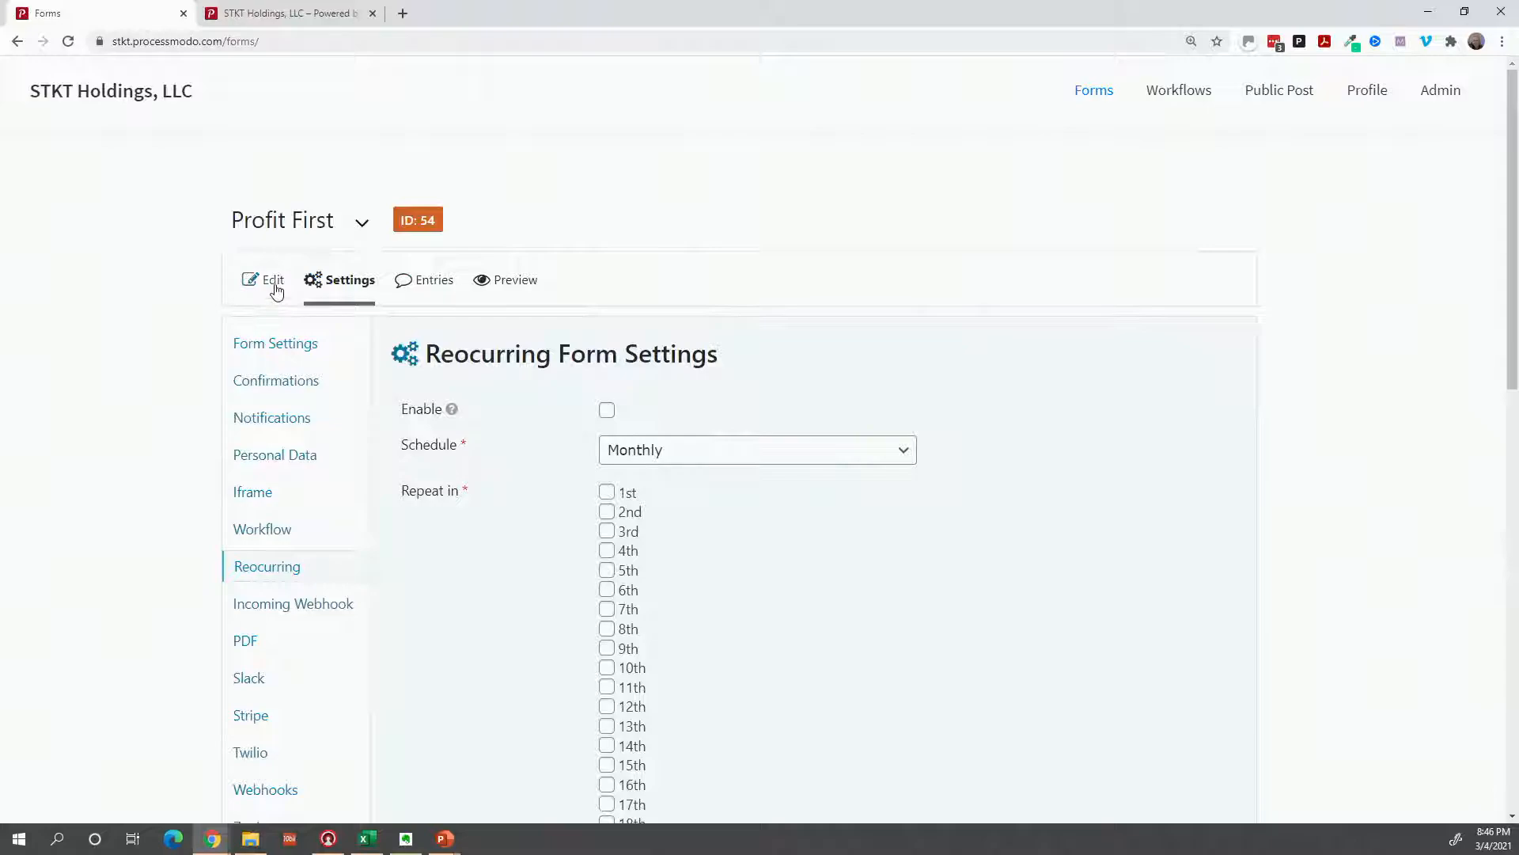
{"action": "left_click", "coordinate": [273, 281]}
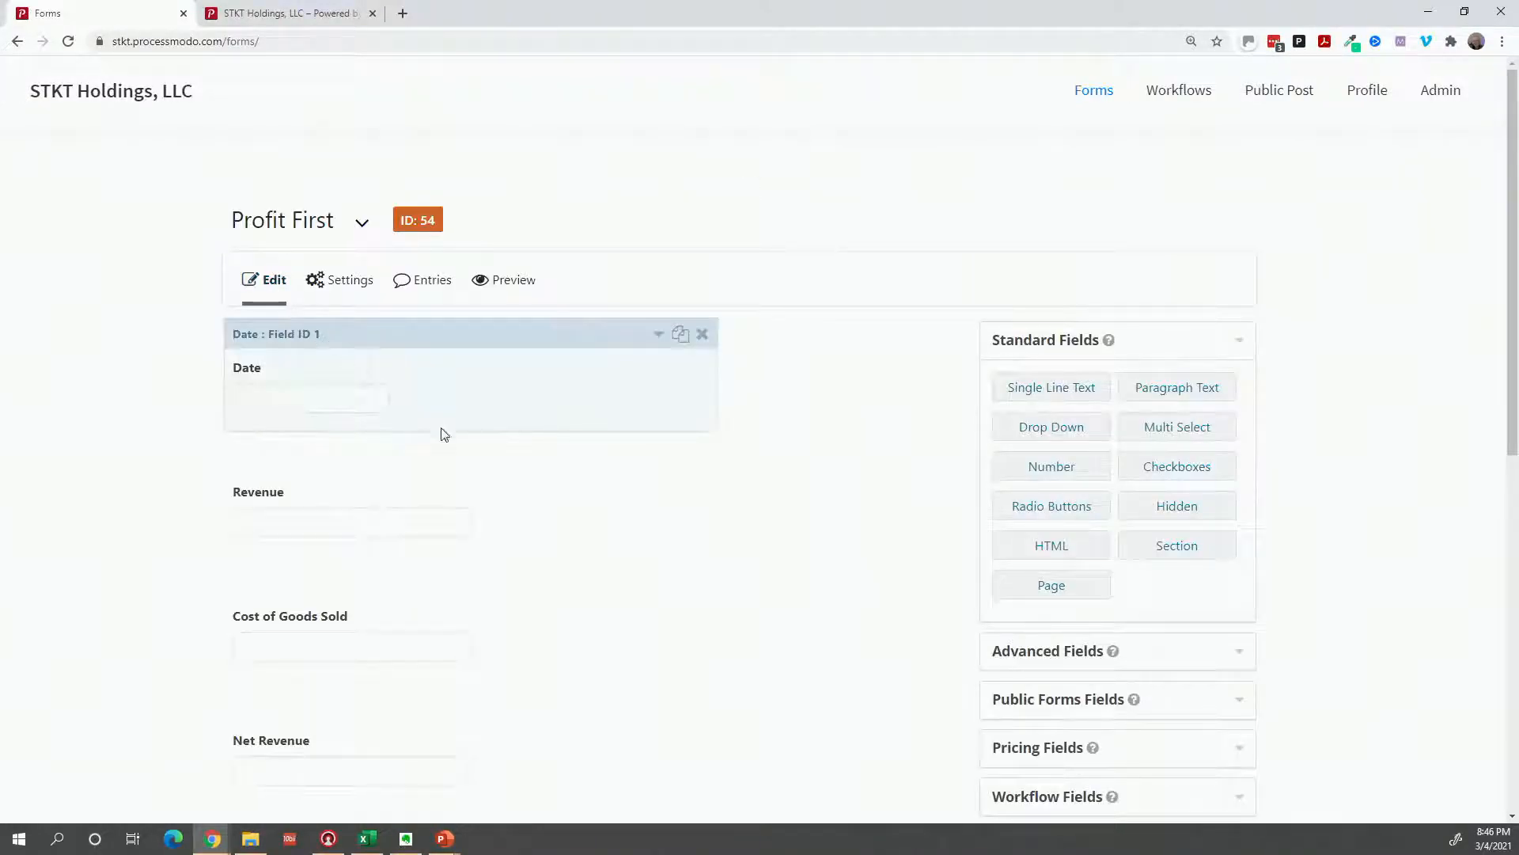
{"action": "scroll", "coordinate": [479, 522], "scroll_direction": "down", "scroll_amount": 2}
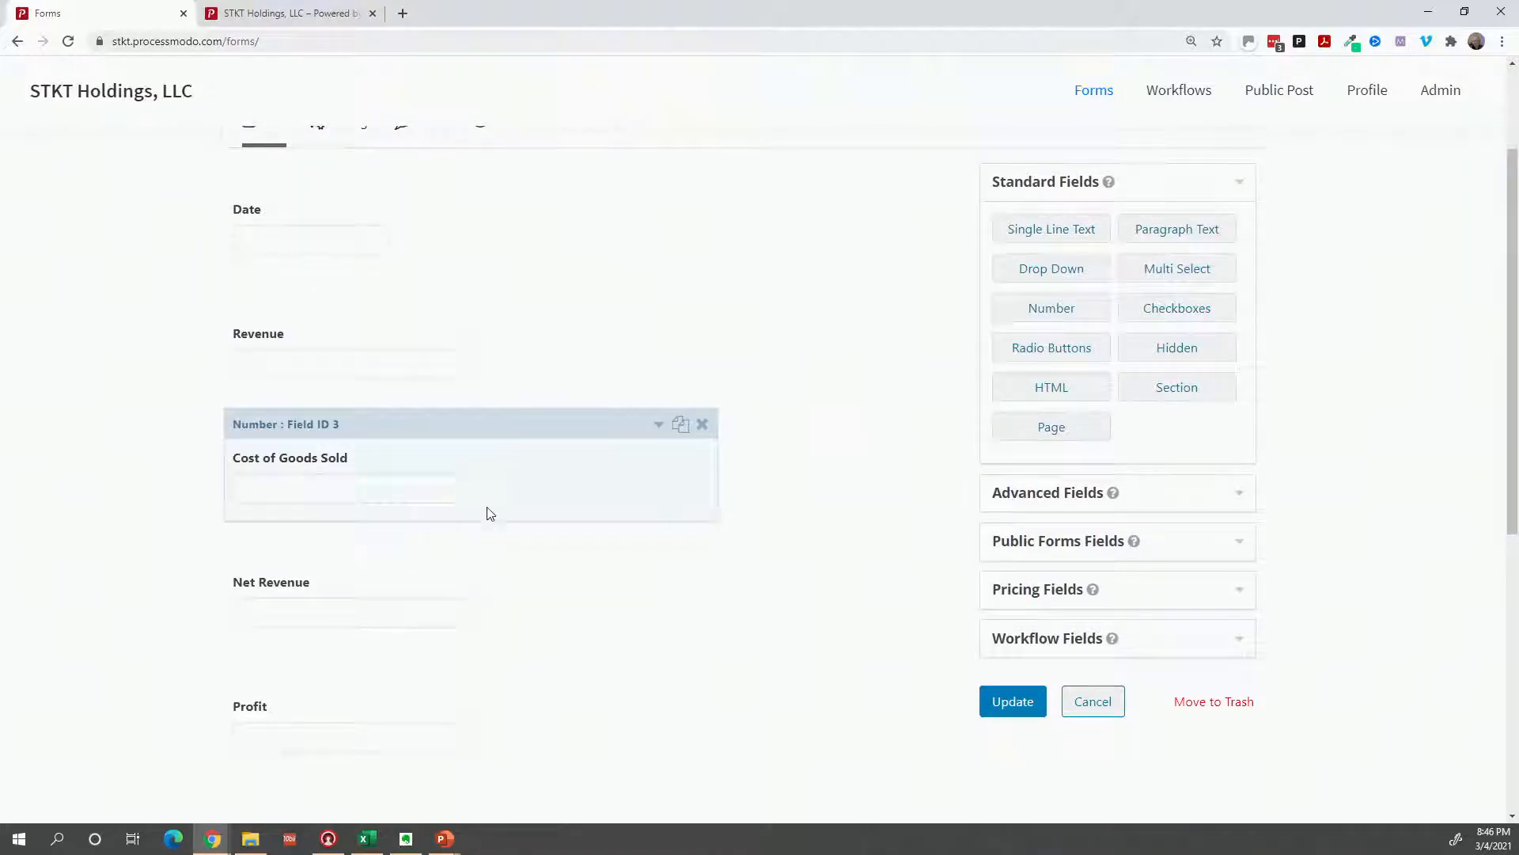
{"action": "scroll", "coordinate": [488, 513], "scroll_direction": "down", "scroll_amount": 2}
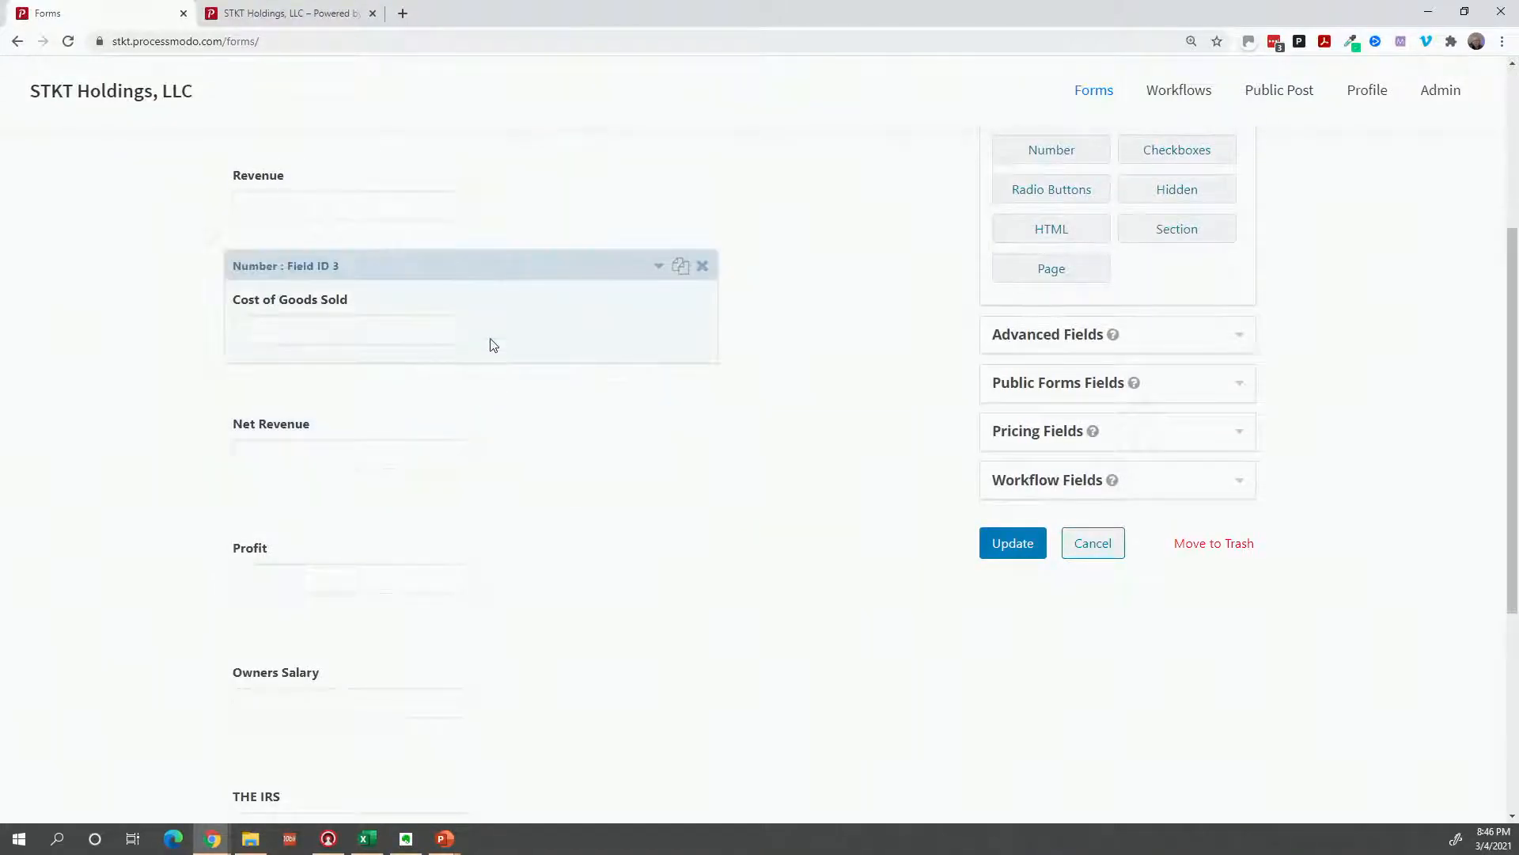
{"action": "left_click", "coordinate": [491, 344]}
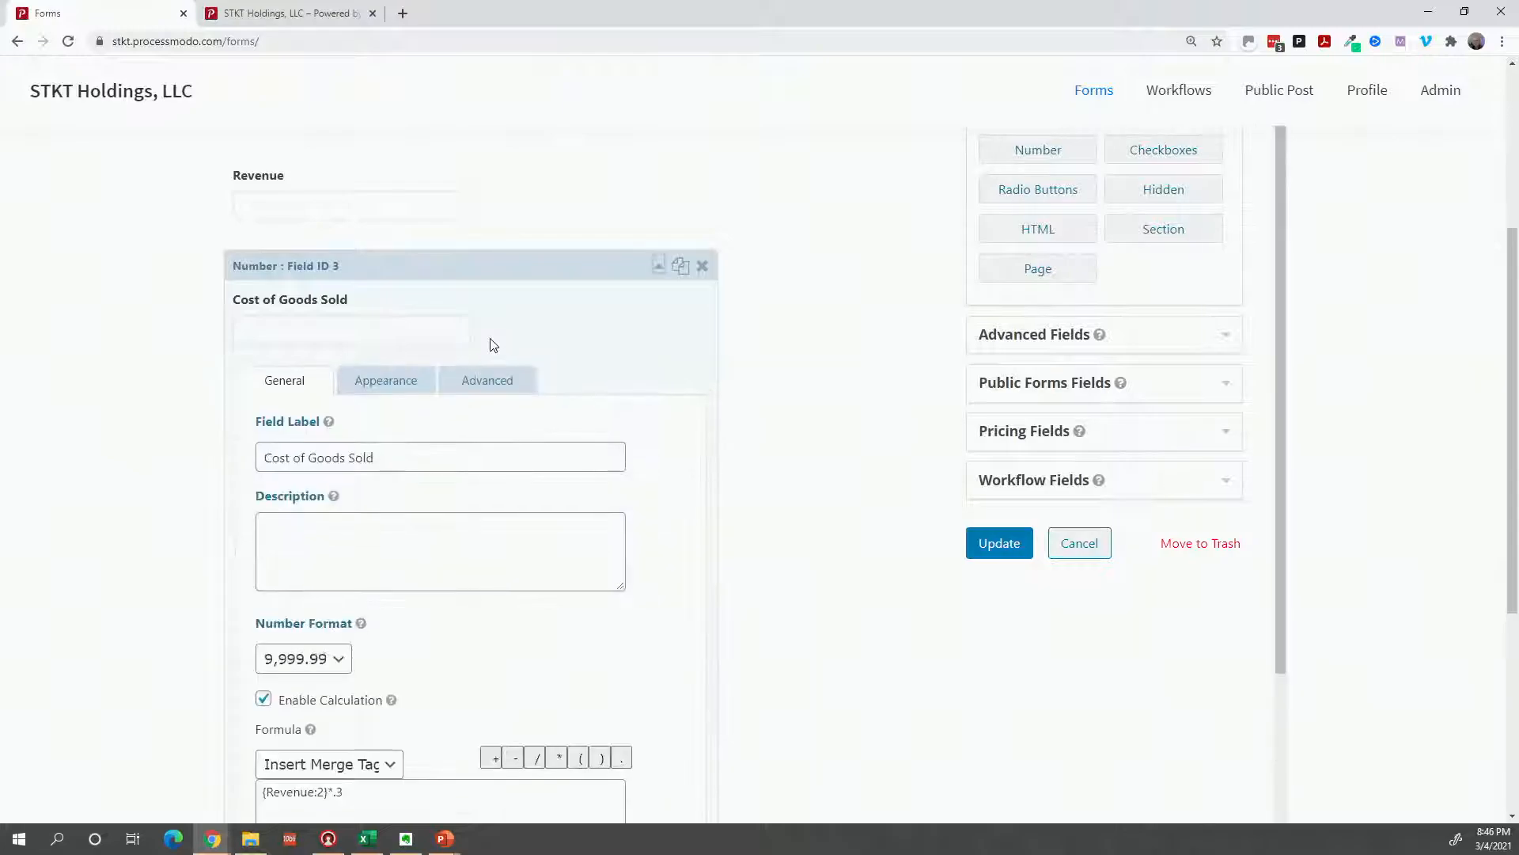
Look through the Cost of Goods Sold field's general, appearance and advanced settings, including its number format, formula, rounding and rules
{"action": "scroll", "coordinate": [465, 510], "scroll_direction": "down", "scroll_amount": 2}
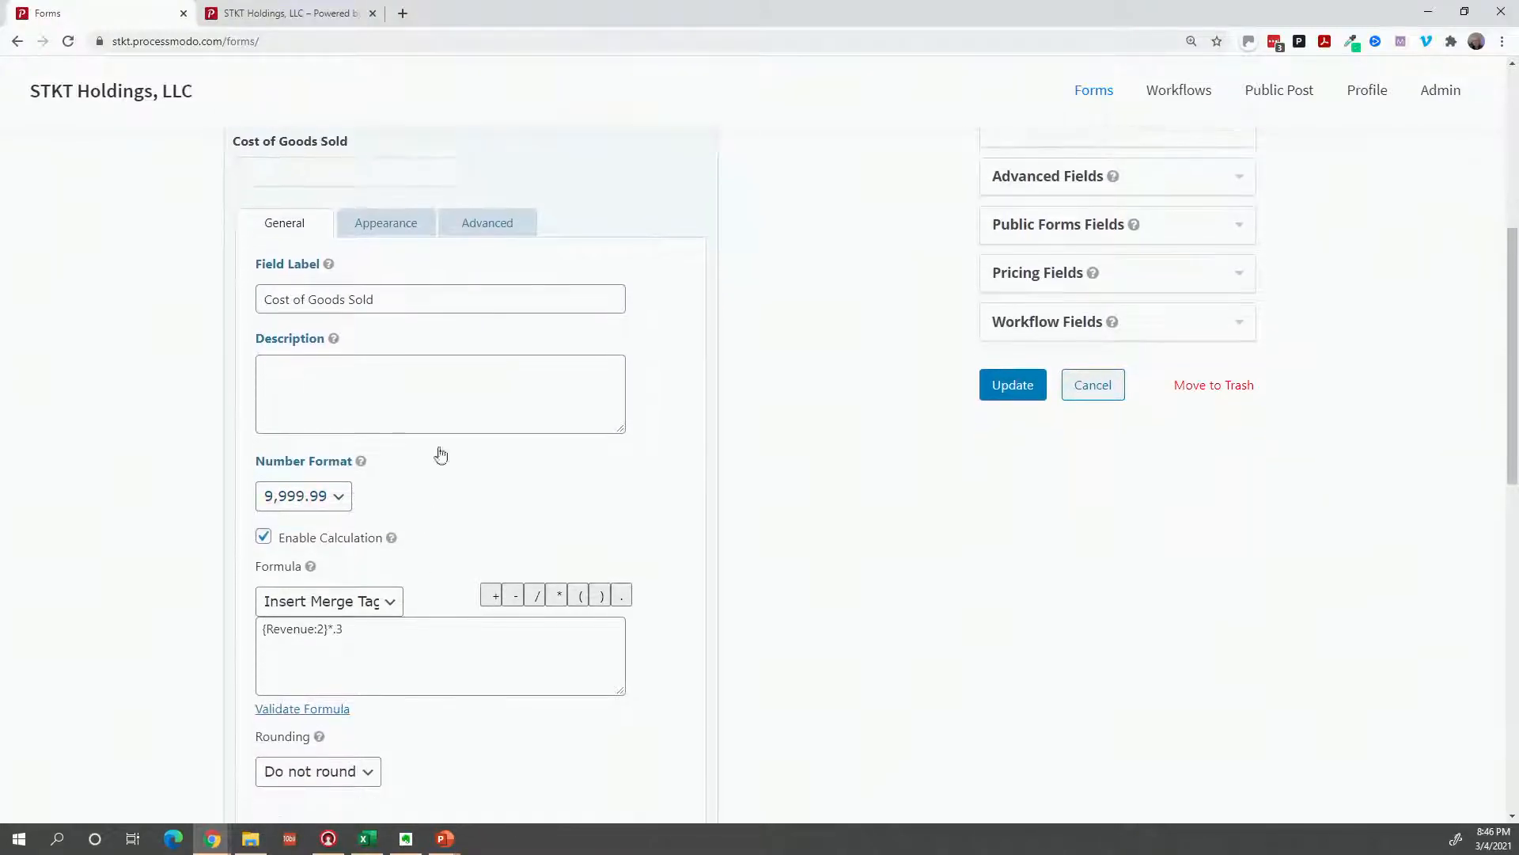
{"action": "left_click", "coordinate": [376, 230]}
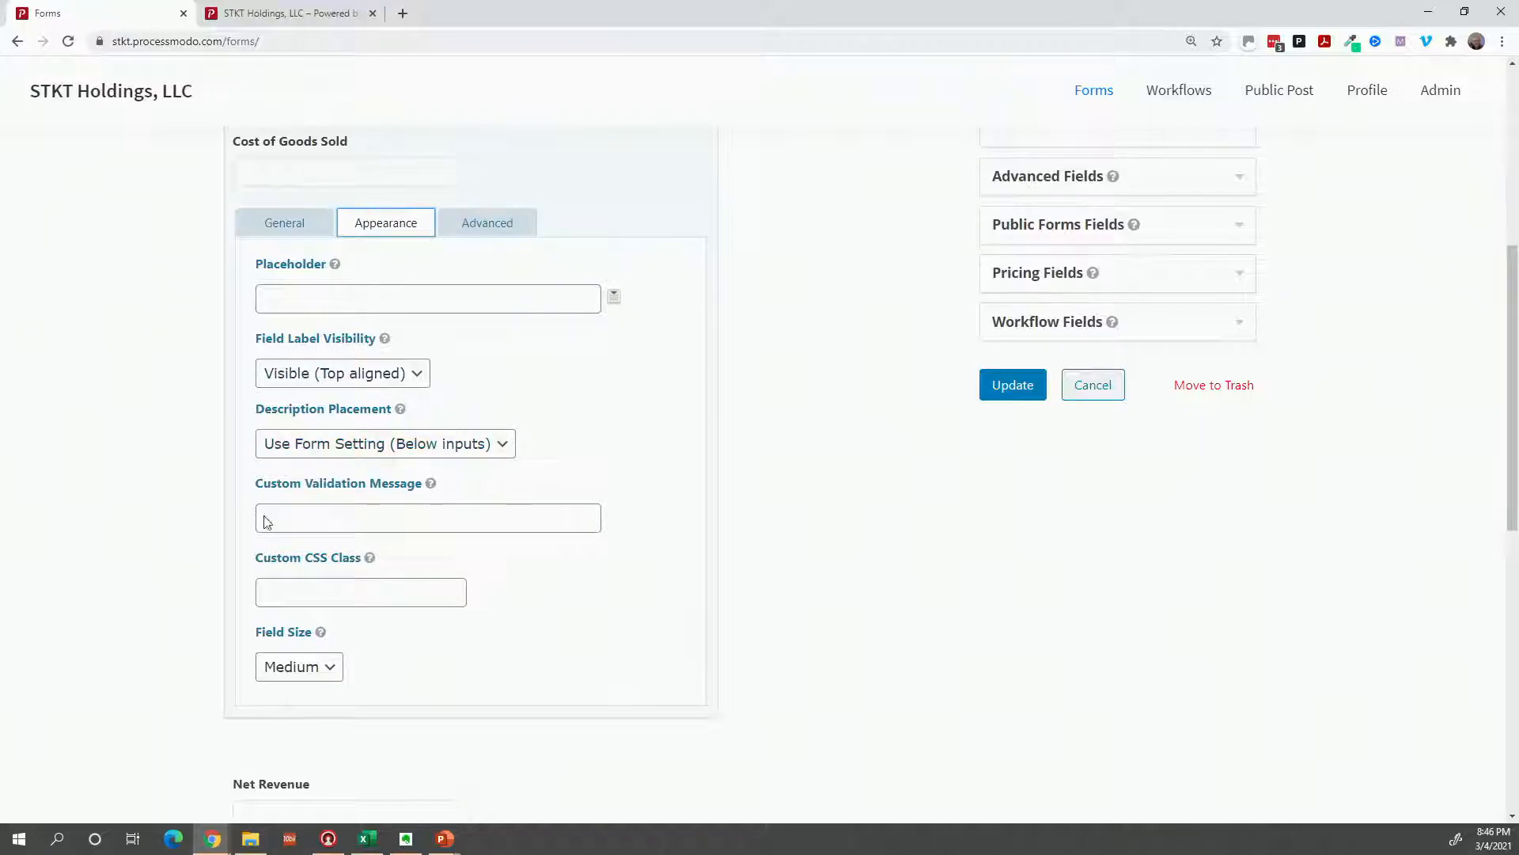
{"action": "left_click", "coordinate": [475, 230]}
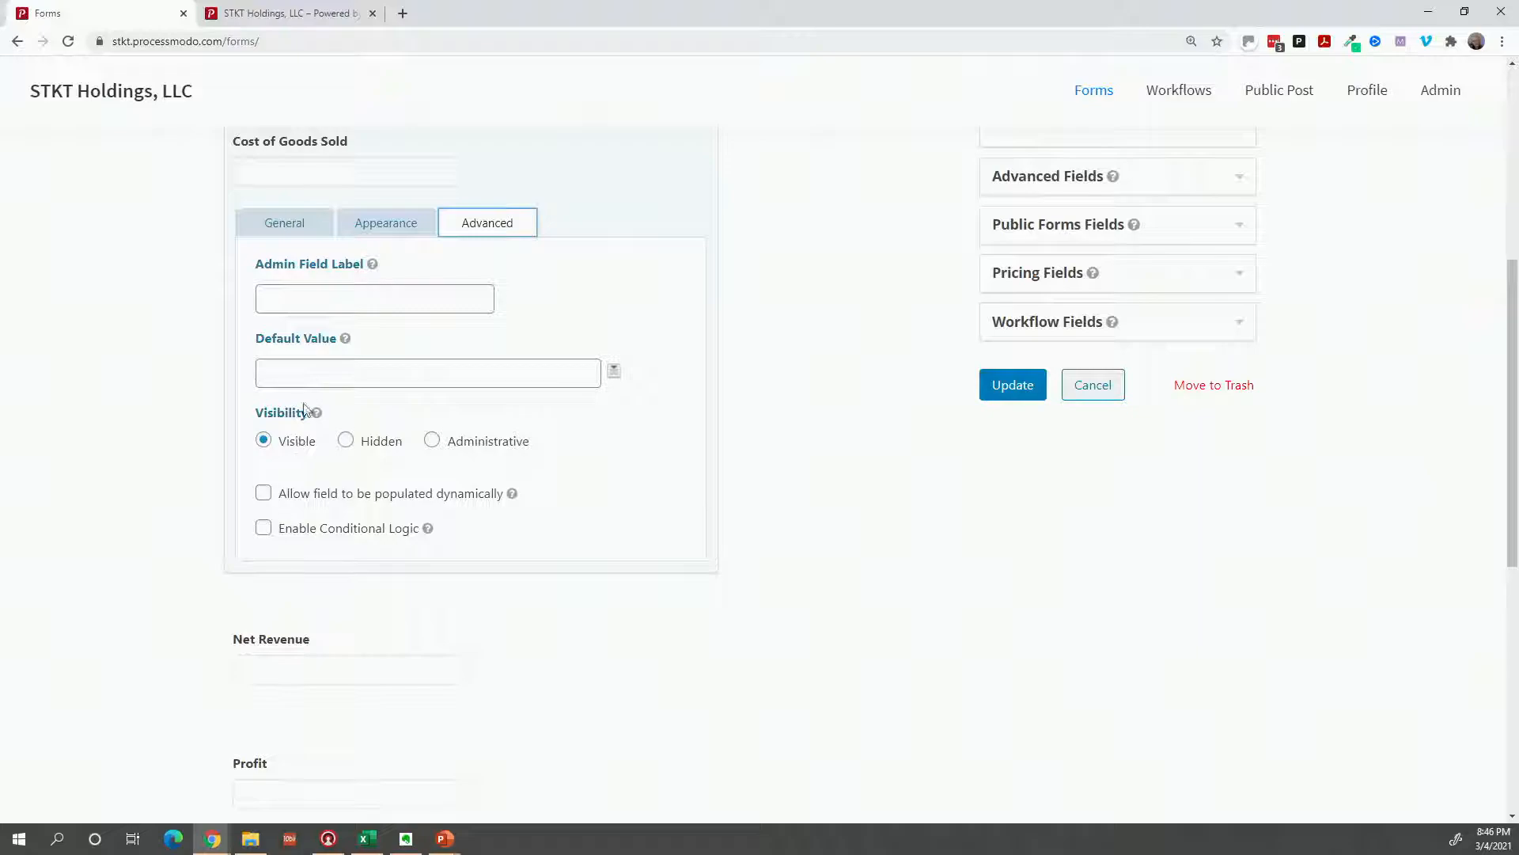
{"action": "left_click", "coordinate": [307, 230]}
{"action": "scroll", "coordinate": [233, 498], "scroll_direction": "down", "scroll_amount": 3}
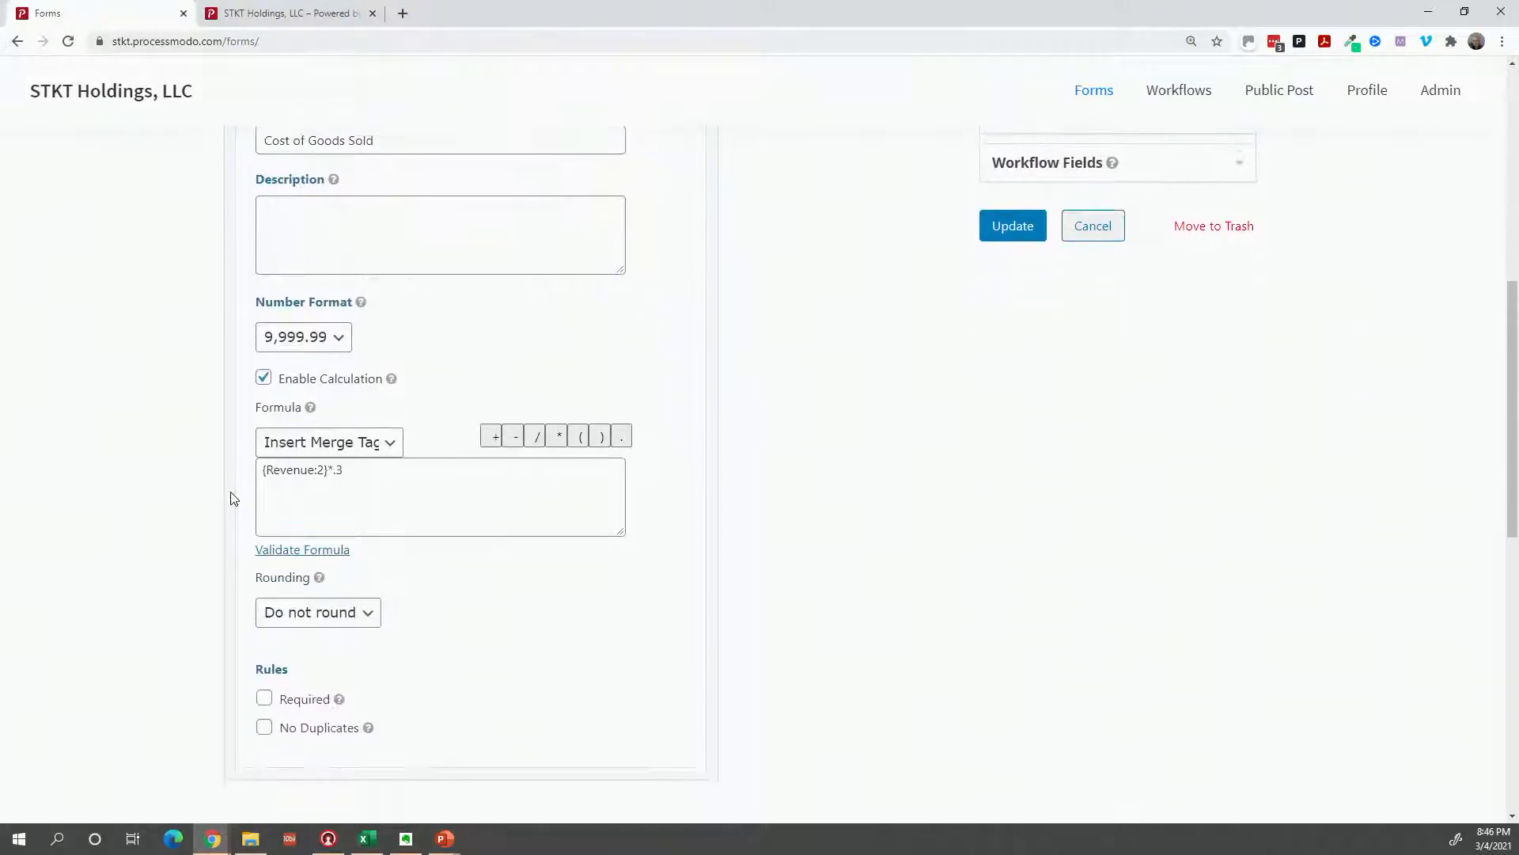
{"action": "scroll", "coordinate": [233, 499], "scroll_direction": "up", "scroll_amount": 1}
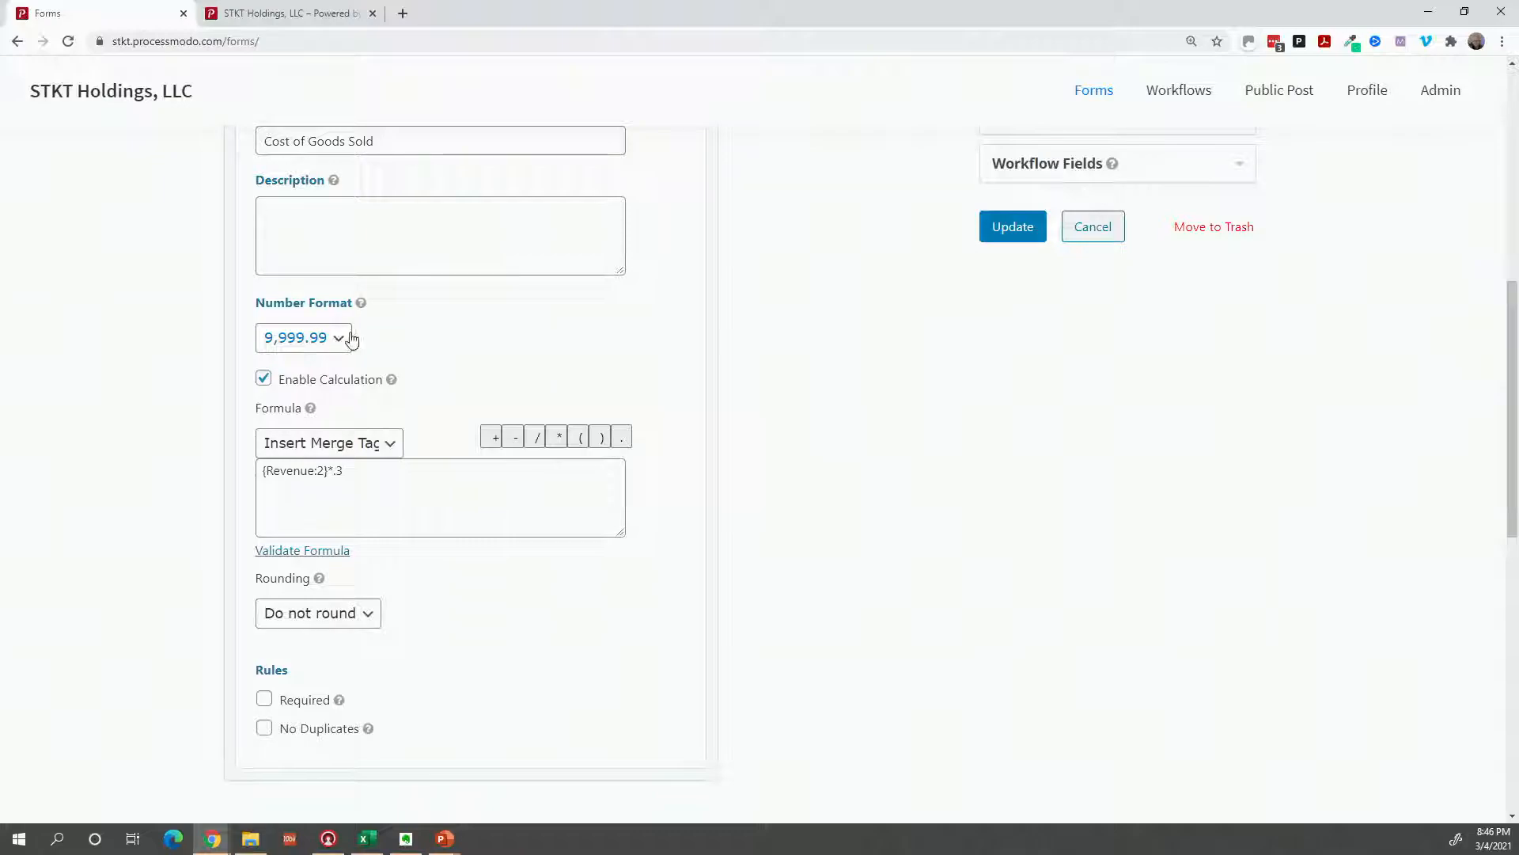
{"action": "scroll", "coordinate": [419, 356], "scroll_direction": "up", "scroll_amount": 3}
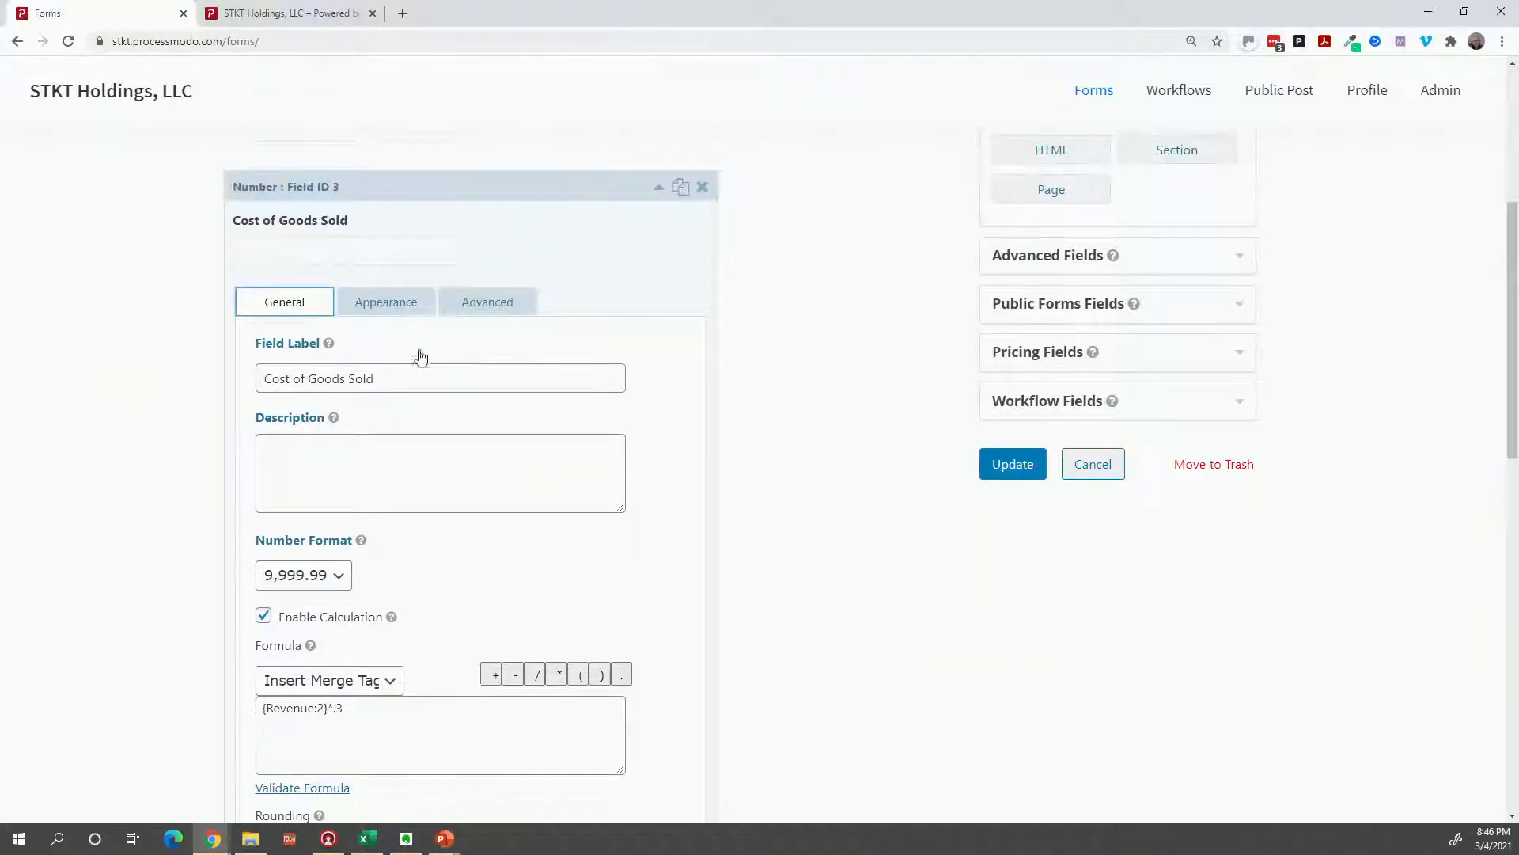
{"action": "left_click", "coordinate": [406, 316]}
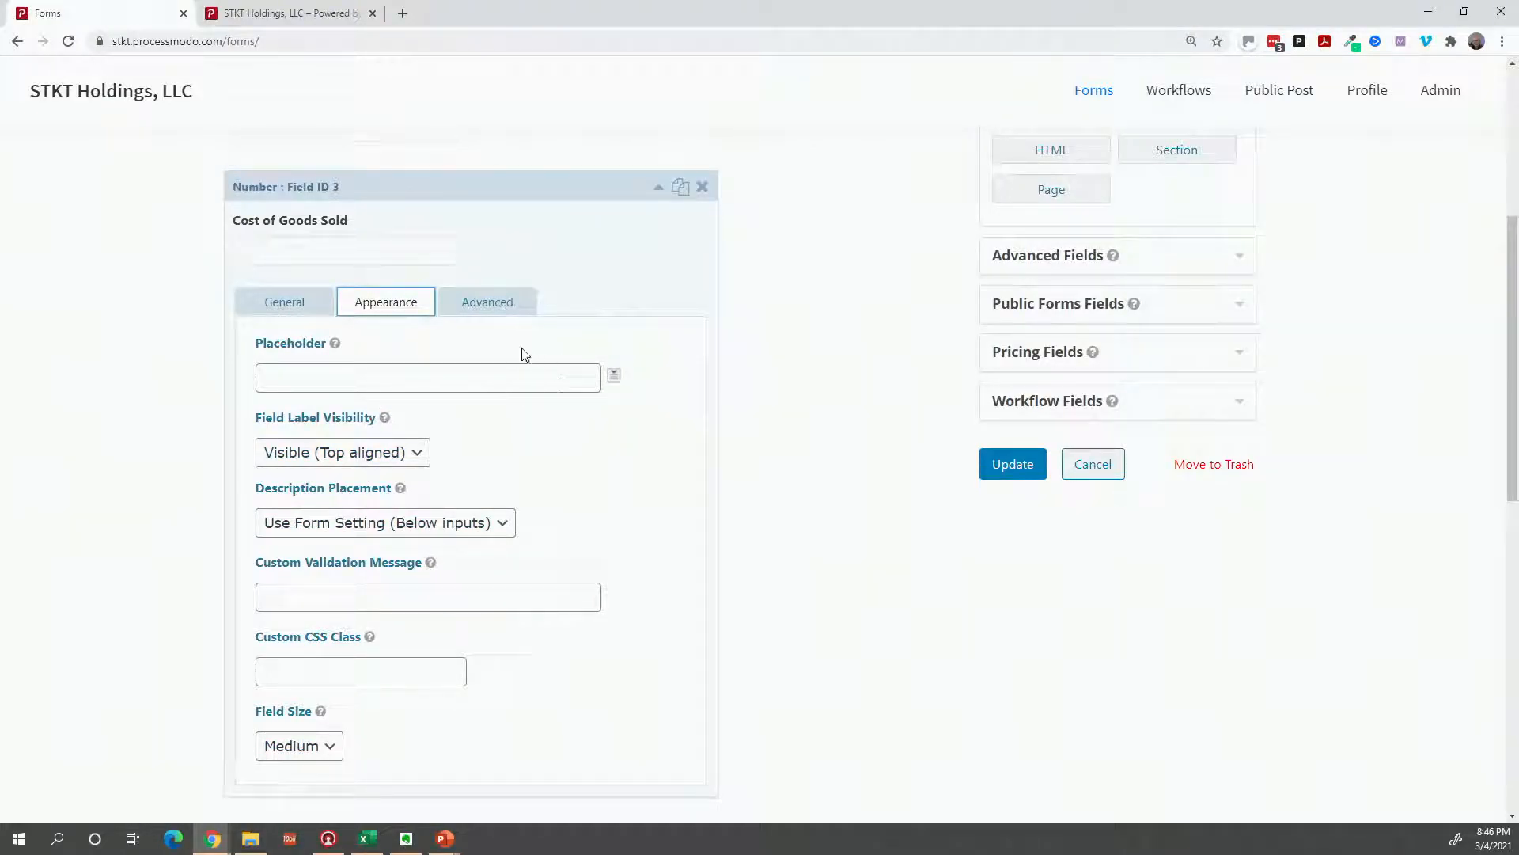
{"action": "left_click", "coordinate": [508, 303]}
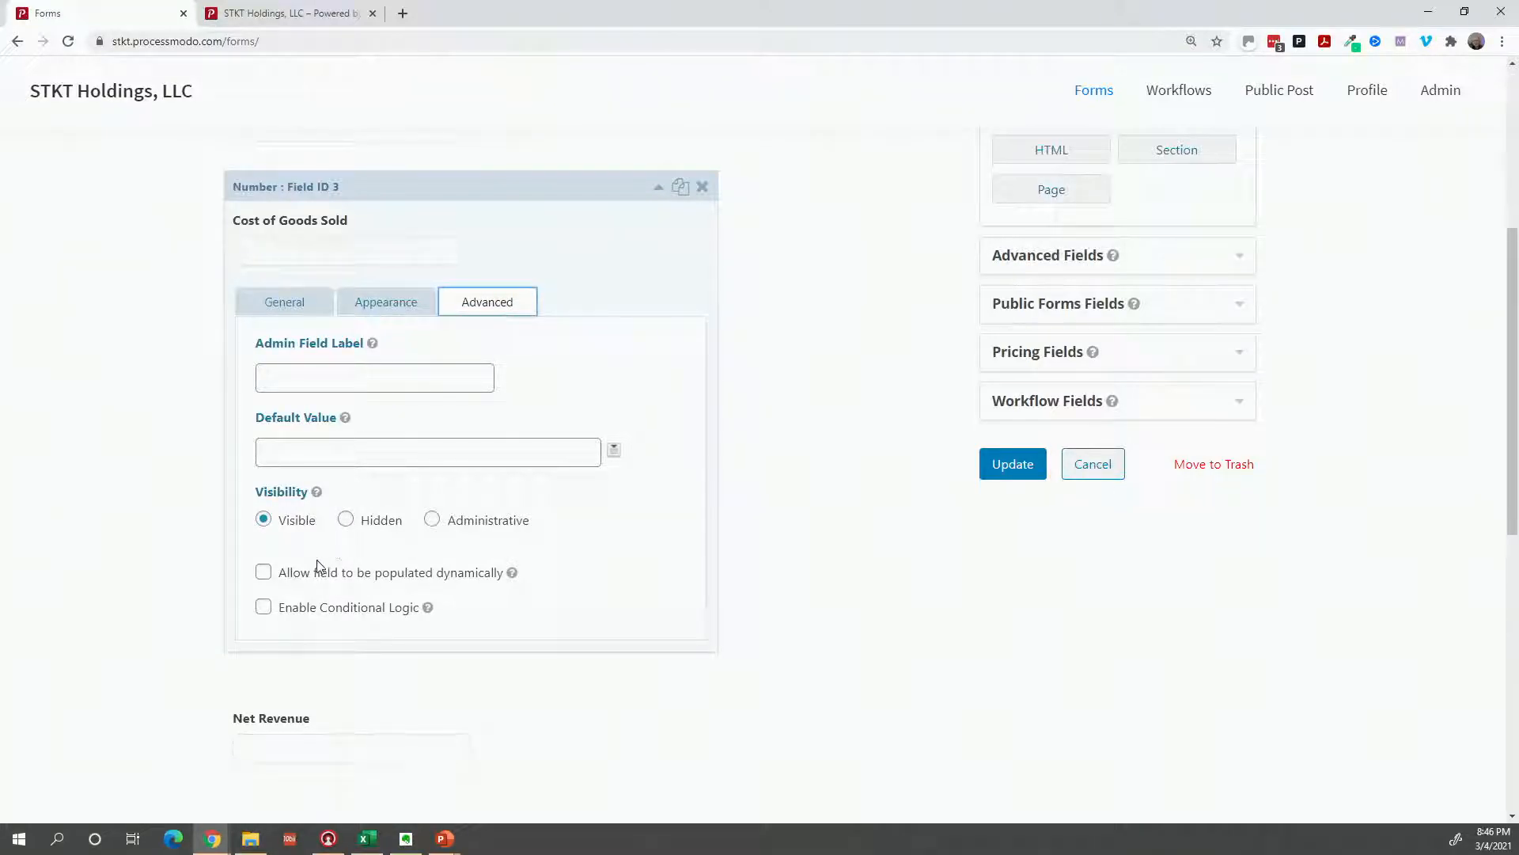
{"action": "left_click", "coordinate": [277, 310]}
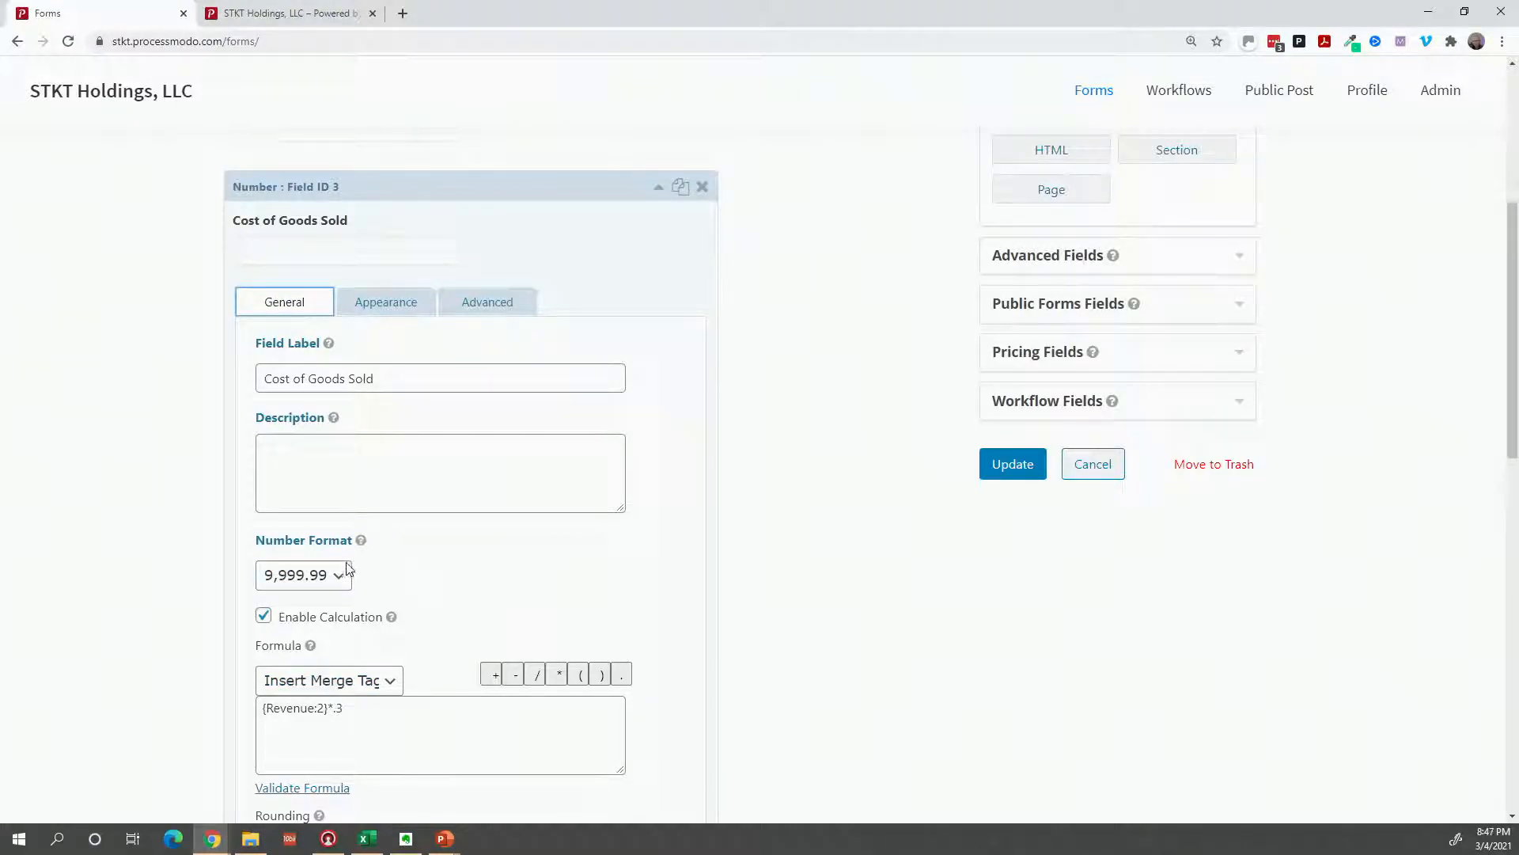
{"action": "scroll", "coordinate": [348, 575], "scroll_direction": "down", "scroll_amount": 1}
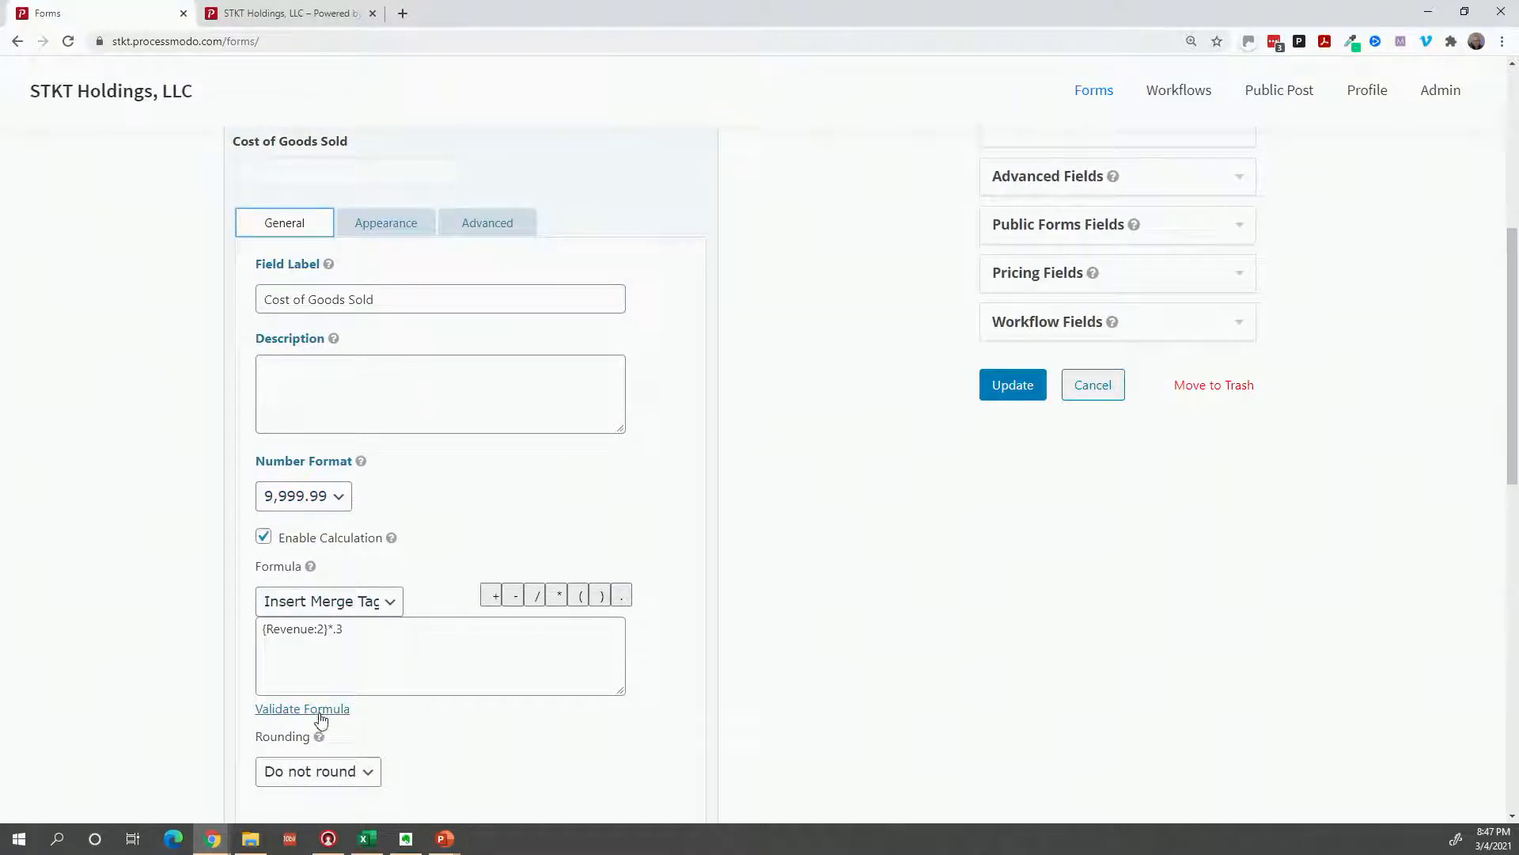
{"action": "scroll", "coordinate": [320, 719], "scroll_direction": "down", "scroll_amount": 2}
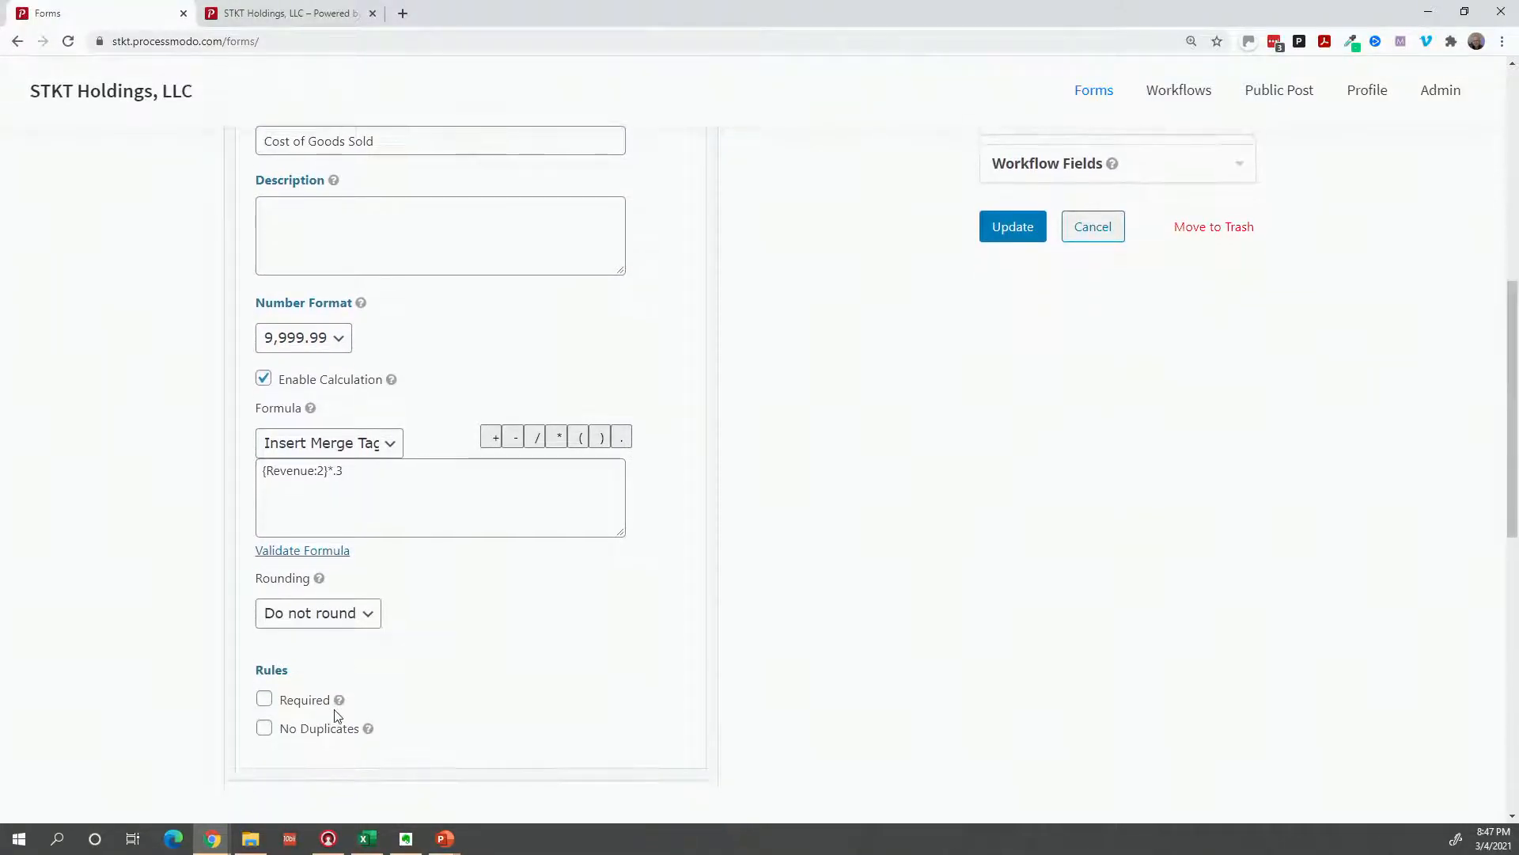
{"action": "scroll", "coordinate": [336, 716], "scroll_direction": "up", "scroll_amount": 4}
Examine the Cost of Goods Sold field's description placement and validation message options, plus its default value and dynamic population options
{"action": "left_click", "coordinate": [368, 395]}
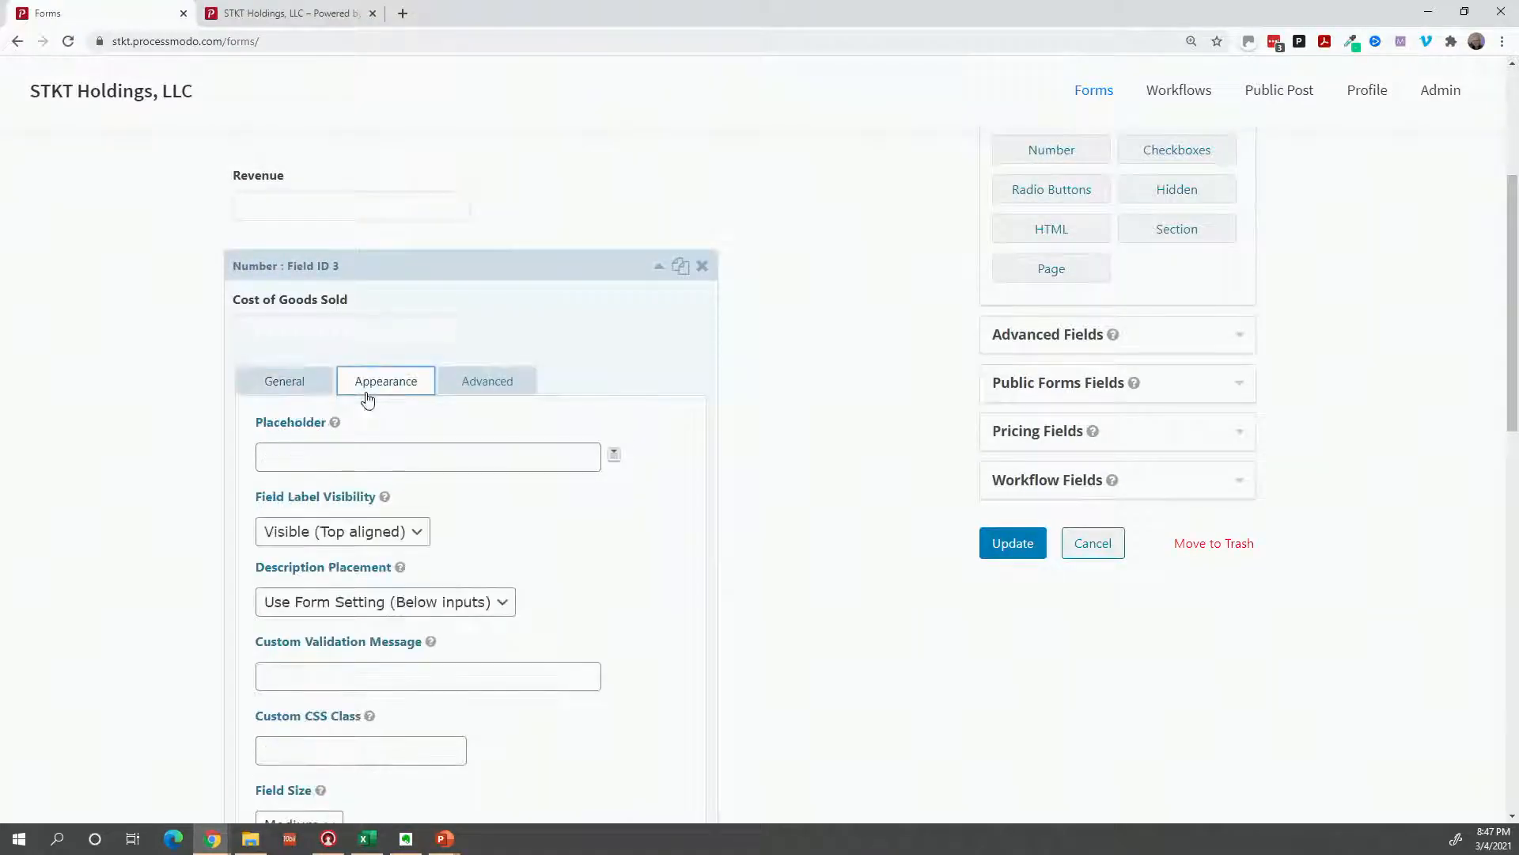
{"action": "left_click", "coordinate": [368, 602]}
{"action": "left_click", "coordinate": [368, 602]}
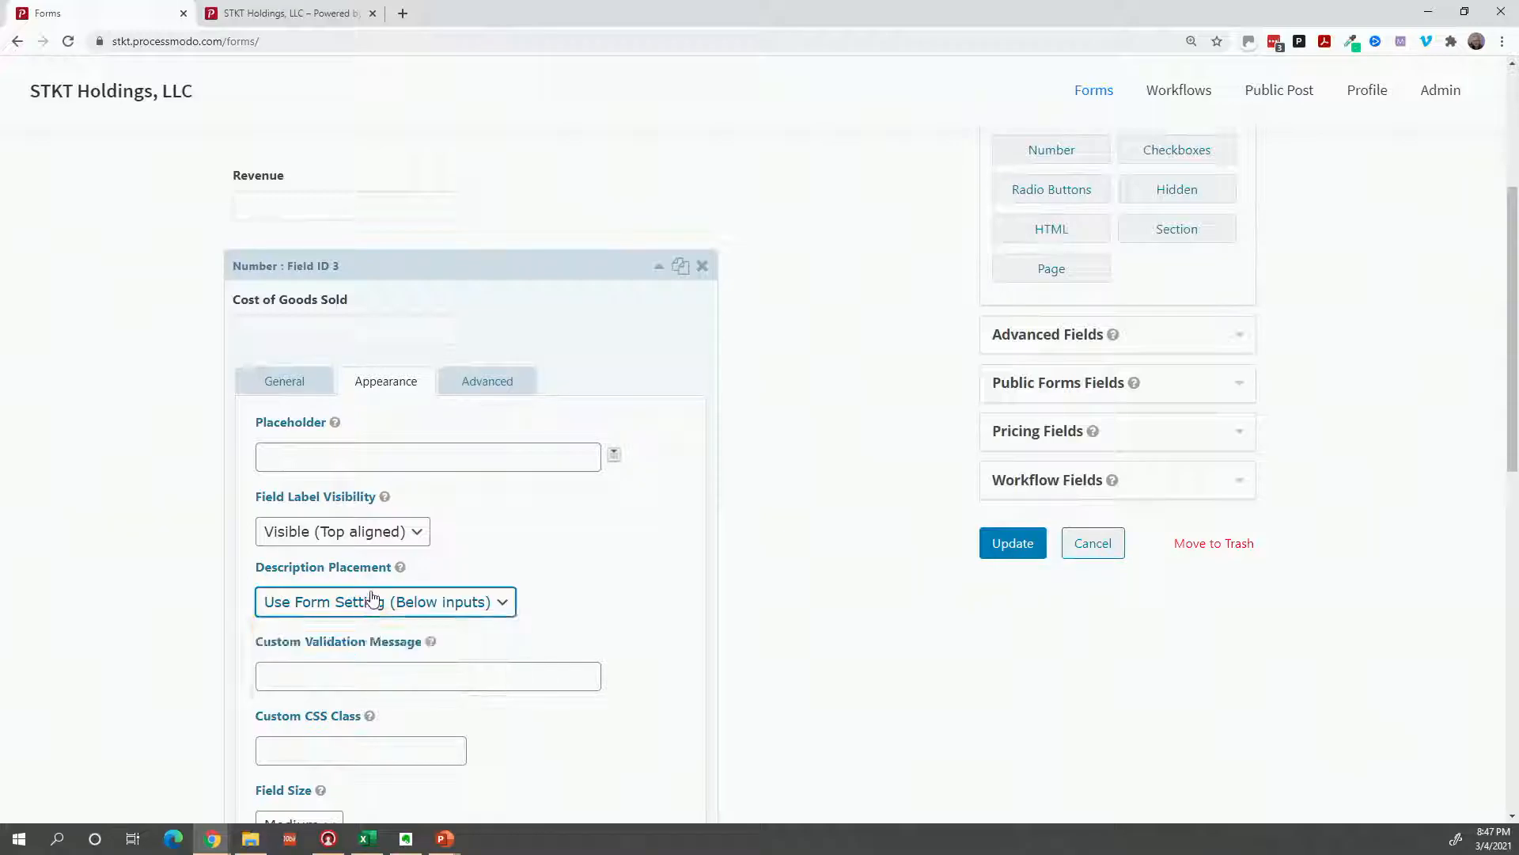
{"action": "left_click", "coordinate": [395, 543]}
{"action": "left_click", "coordinate": [395, 559]}
{"action": "scroll", "coordinate": [509, 546], "scroll_direction": "down", "scroll_amount": 2}
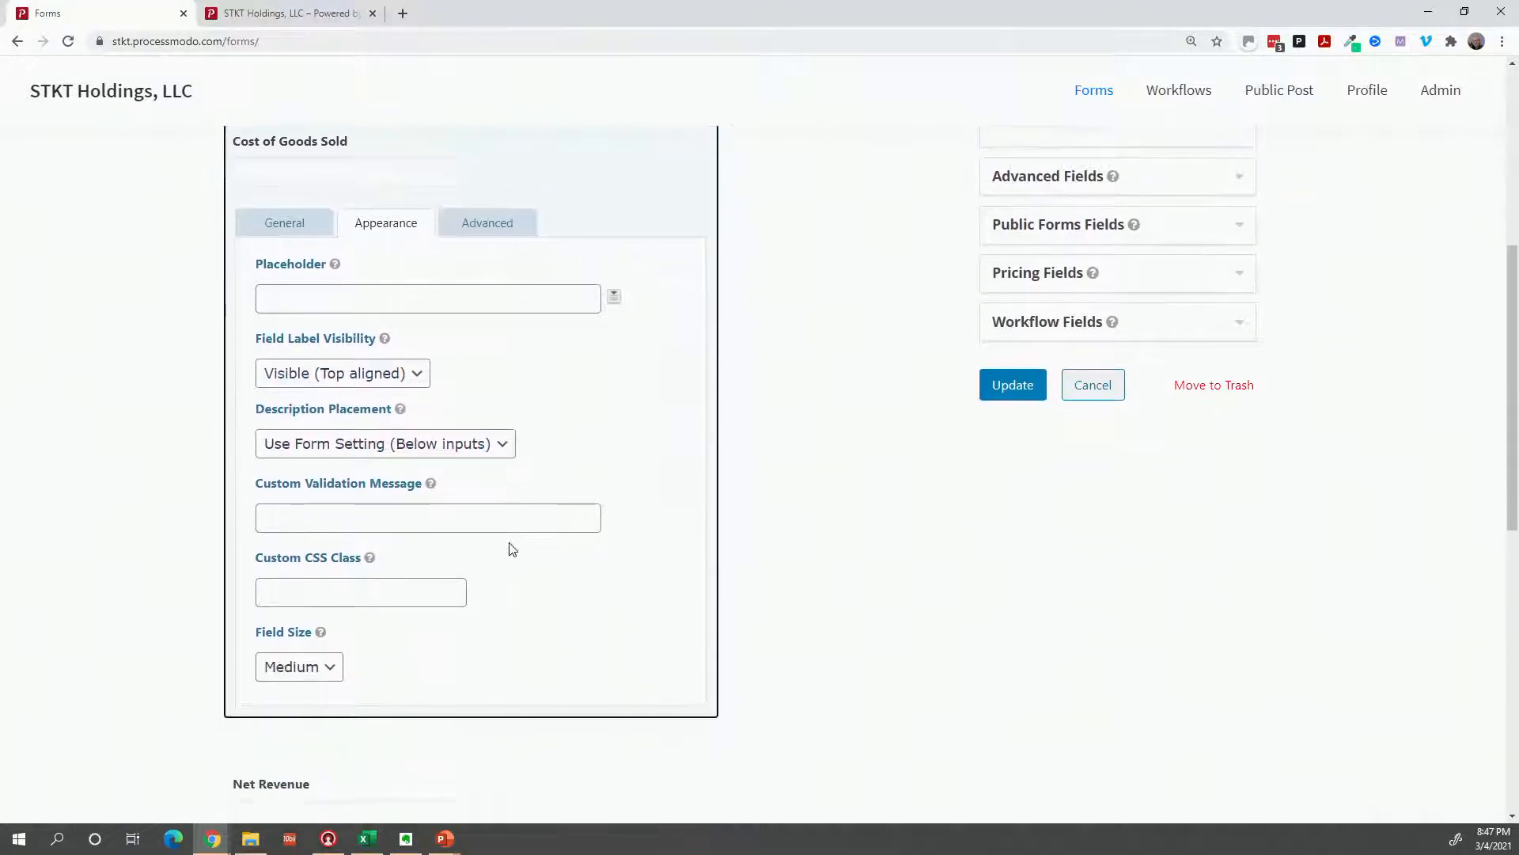
{"action": "mouse_move", "coordinate": [431, 484]}
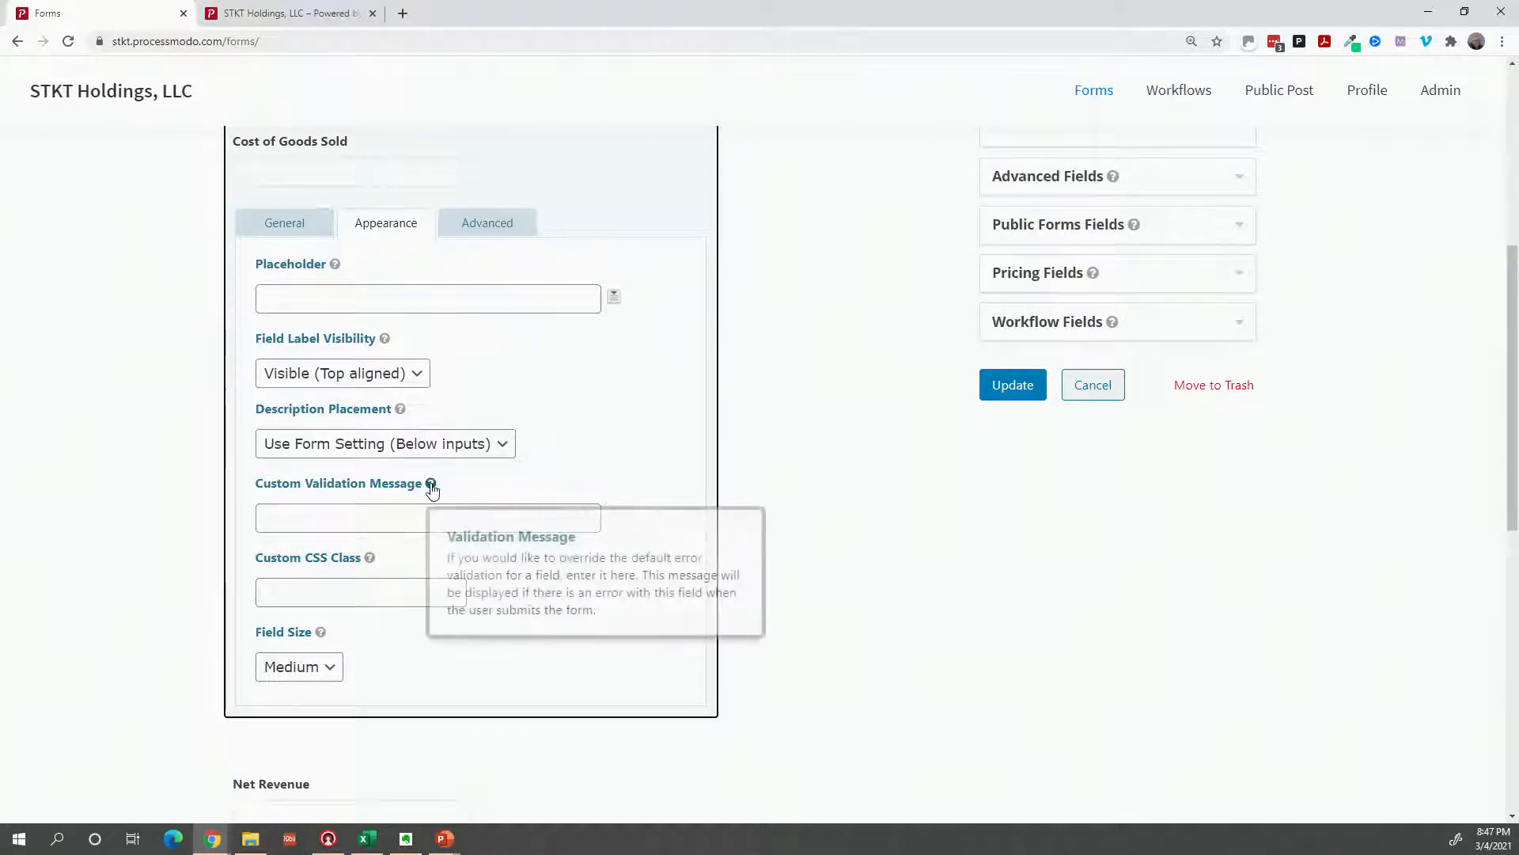
{"action": "left_click", "coordinate": [458, 235]}
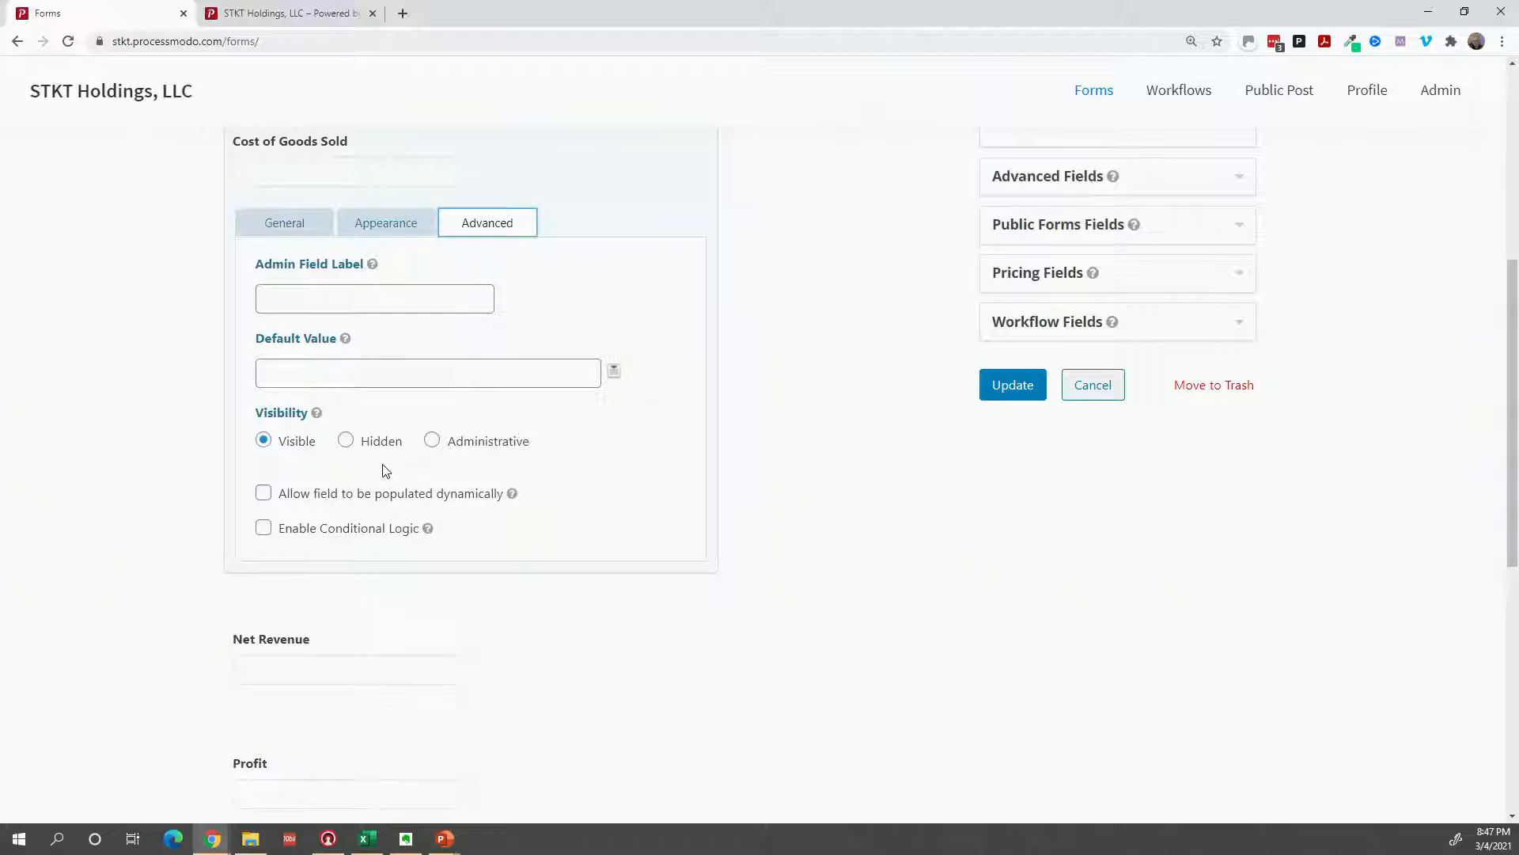
{"action": "left_click", "coordinate": [614, 372]}
{"action": "left_click", "coordinate": [646, 379]}
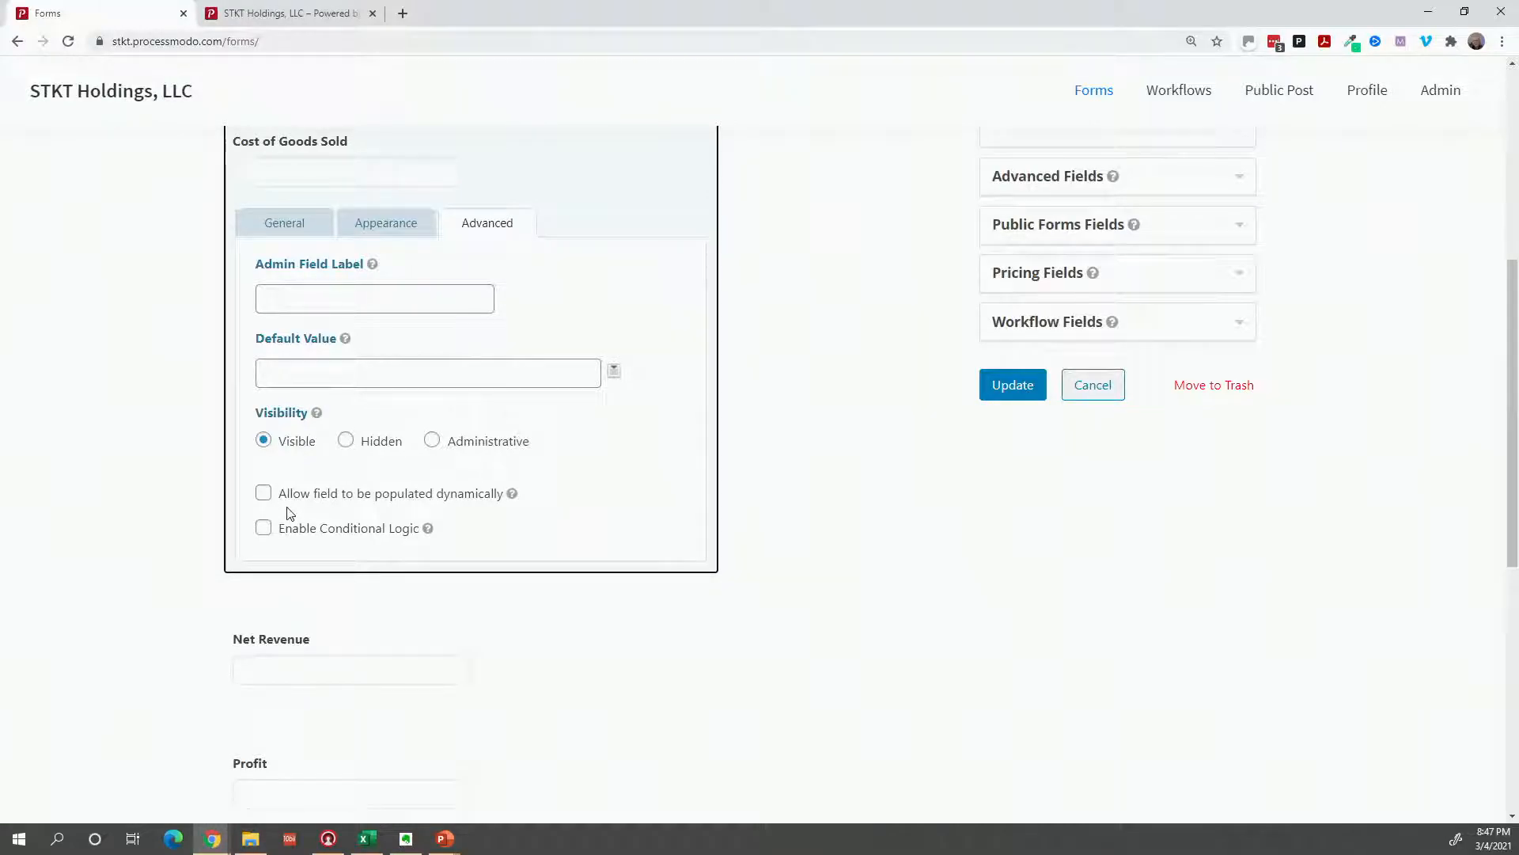
{"action": "left_click", "coordinate": [264, 494]}
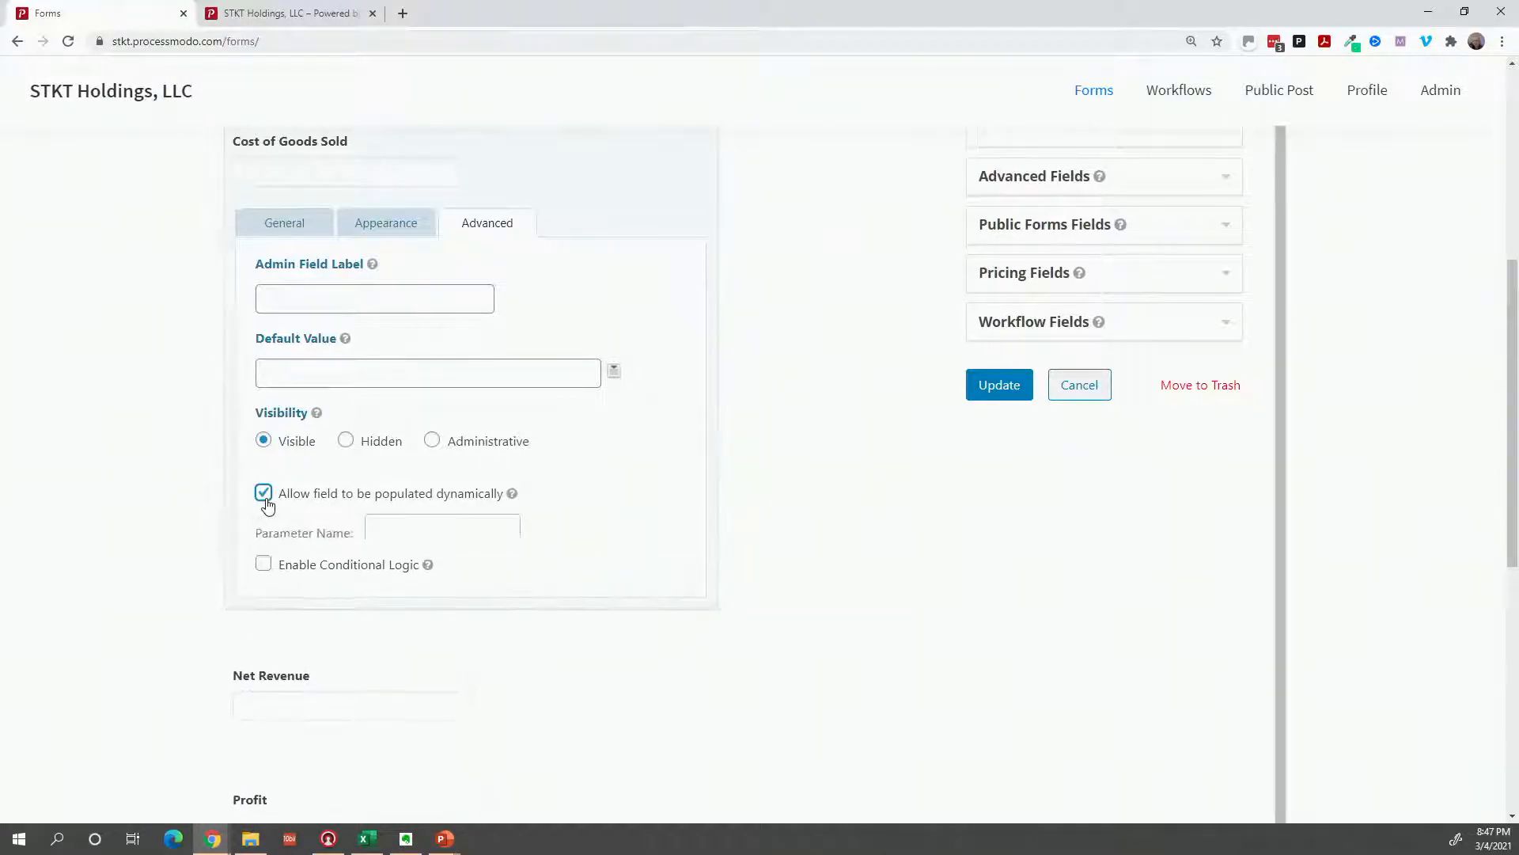
{"action": "left_click", "coordinate": [264, 494]}
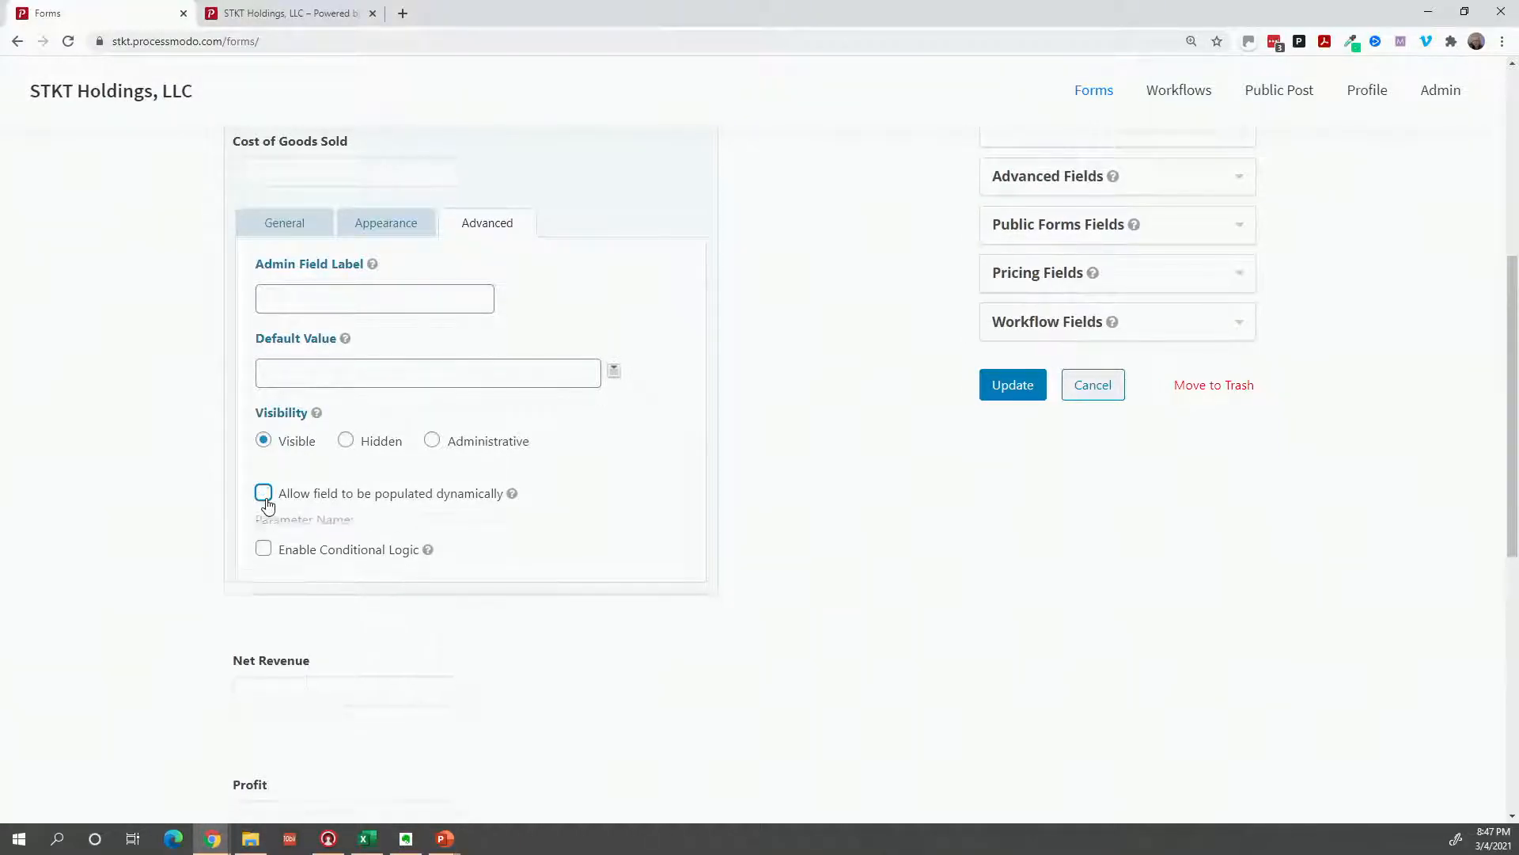
Update the Profit First form and open the first "Sr. Acct - Action" step of its workflow for editing
{"action": "left_click", "coordinate": [1012, 386]}
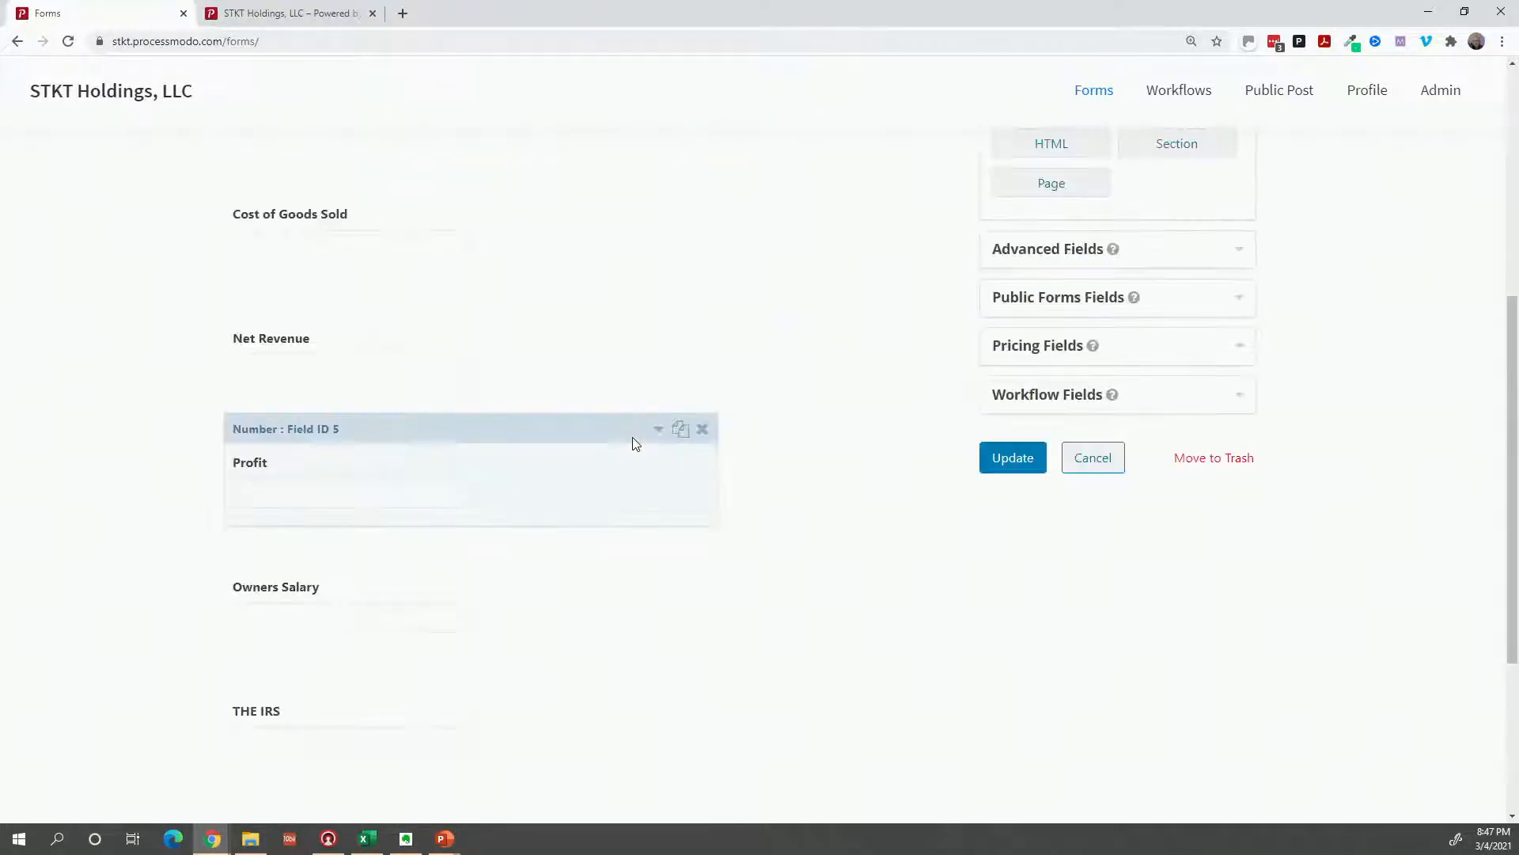
{"action": "scroll", "coordinate": [687, 444], "scroll_direction": "up", "scroll_amount": 6}
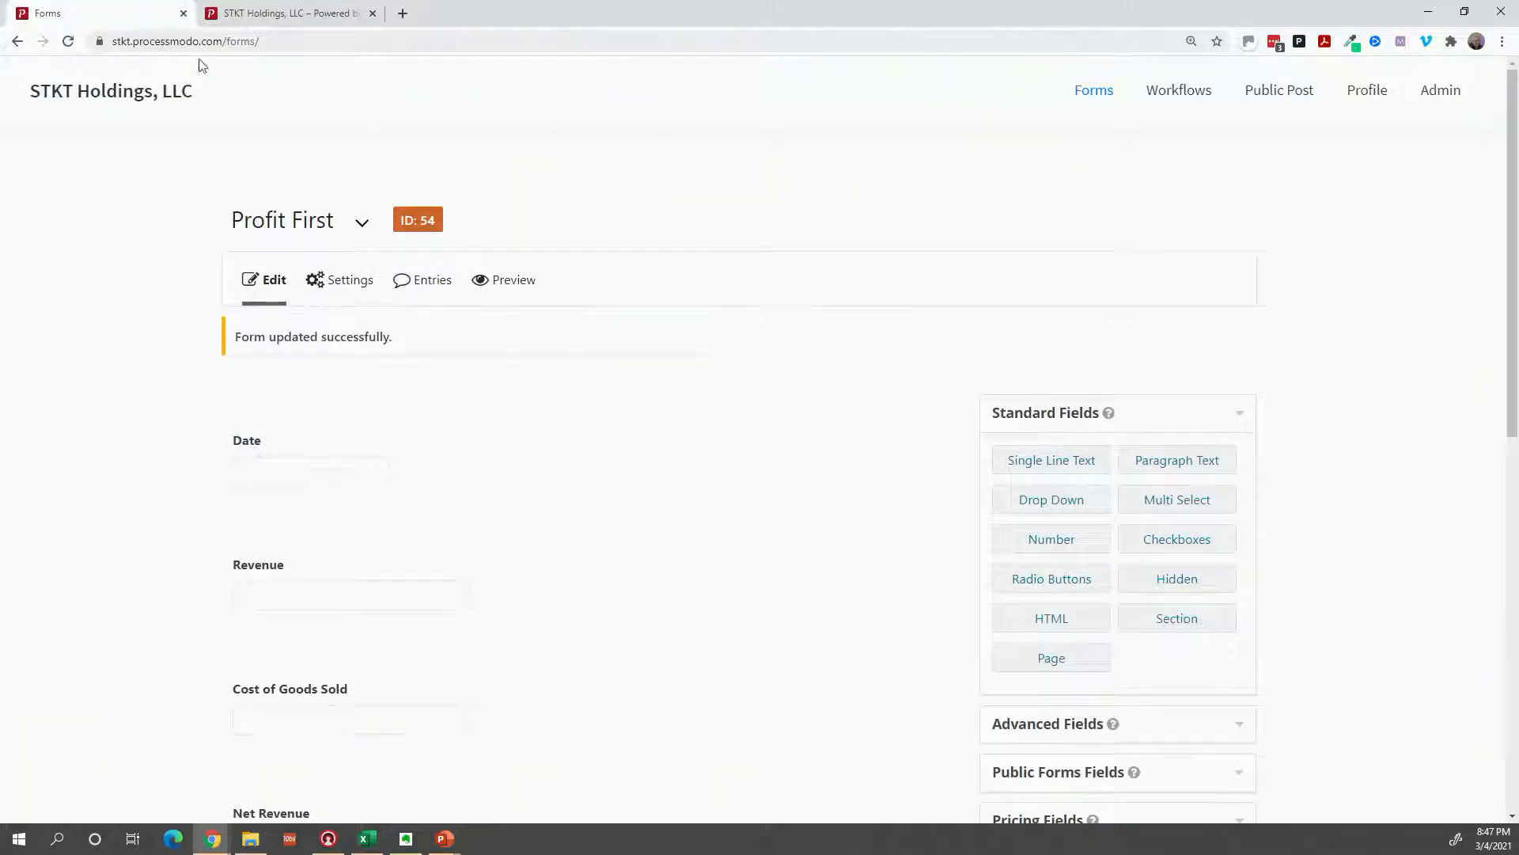
{"action": "mouse_move", "coordinate": [356, 278]}
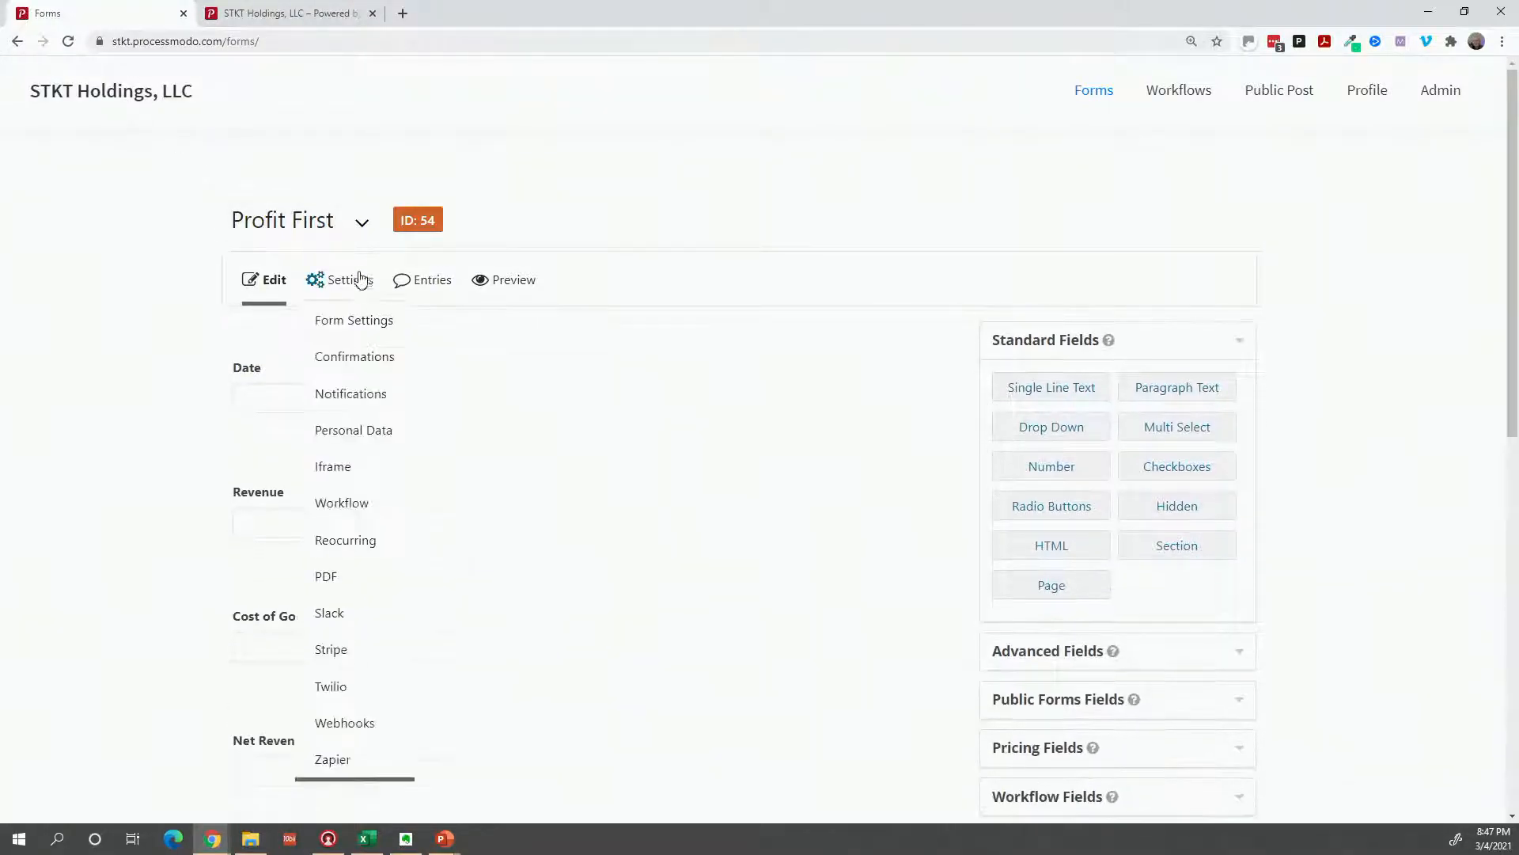
{"action": "left_click", "coordinate": [366, 510]}
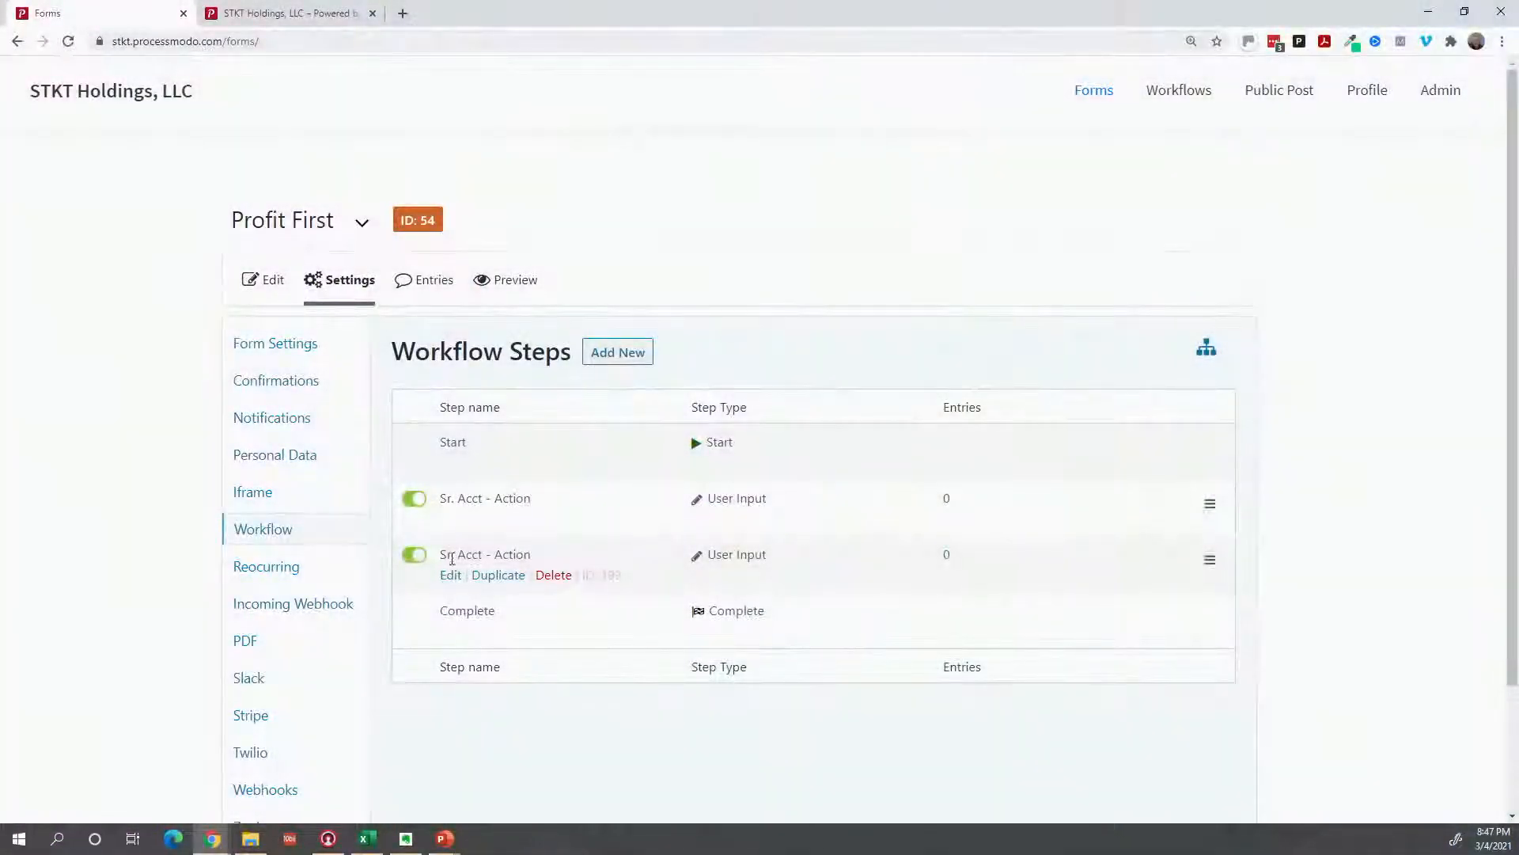
{"action": "left_click", "coordinate": [450, 519]}
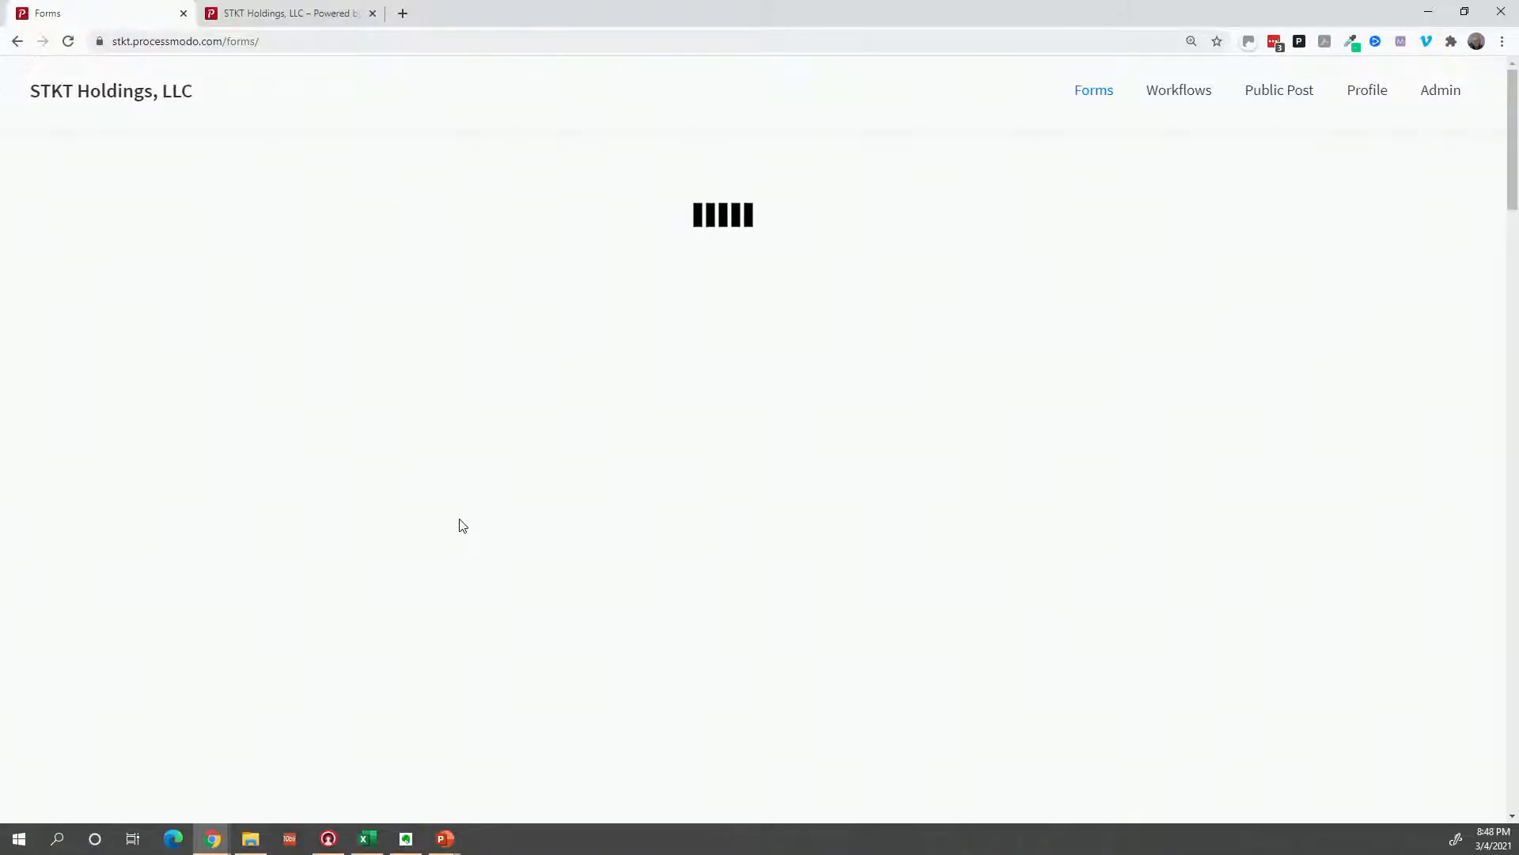
Set the step's display fields to "Hide all fields except selected", with Date and Revenue as the selected fields
{"action": "scroll", "coordinate": [462, 526], "scroll_direction": "down", "scroll_amount": 10}
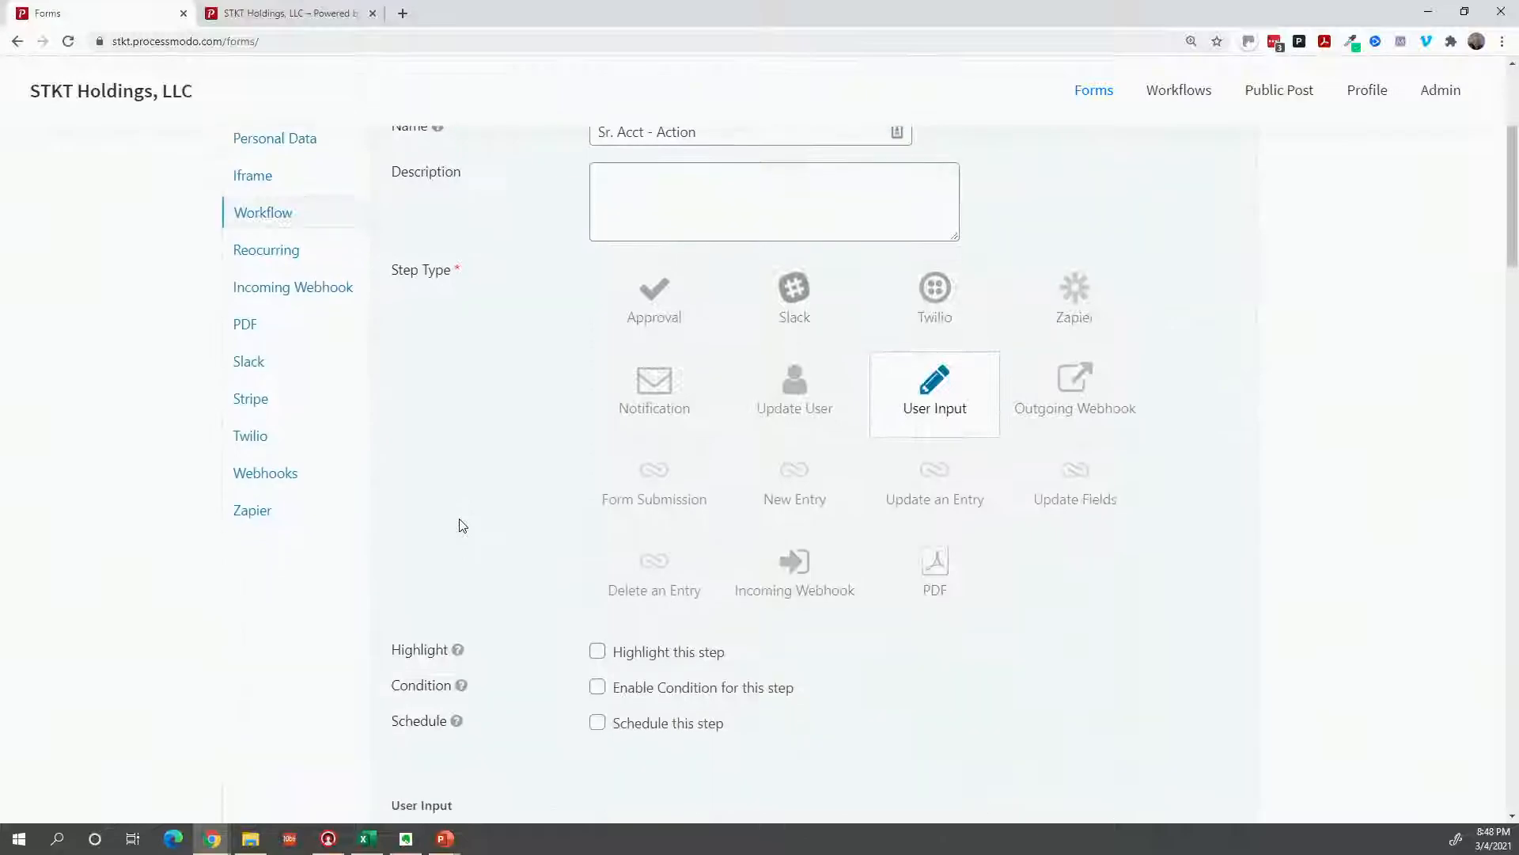
{"action": "scroll", "coordinate": [462, 526], "scroll_direction": "down", "scroll_amount": 2}
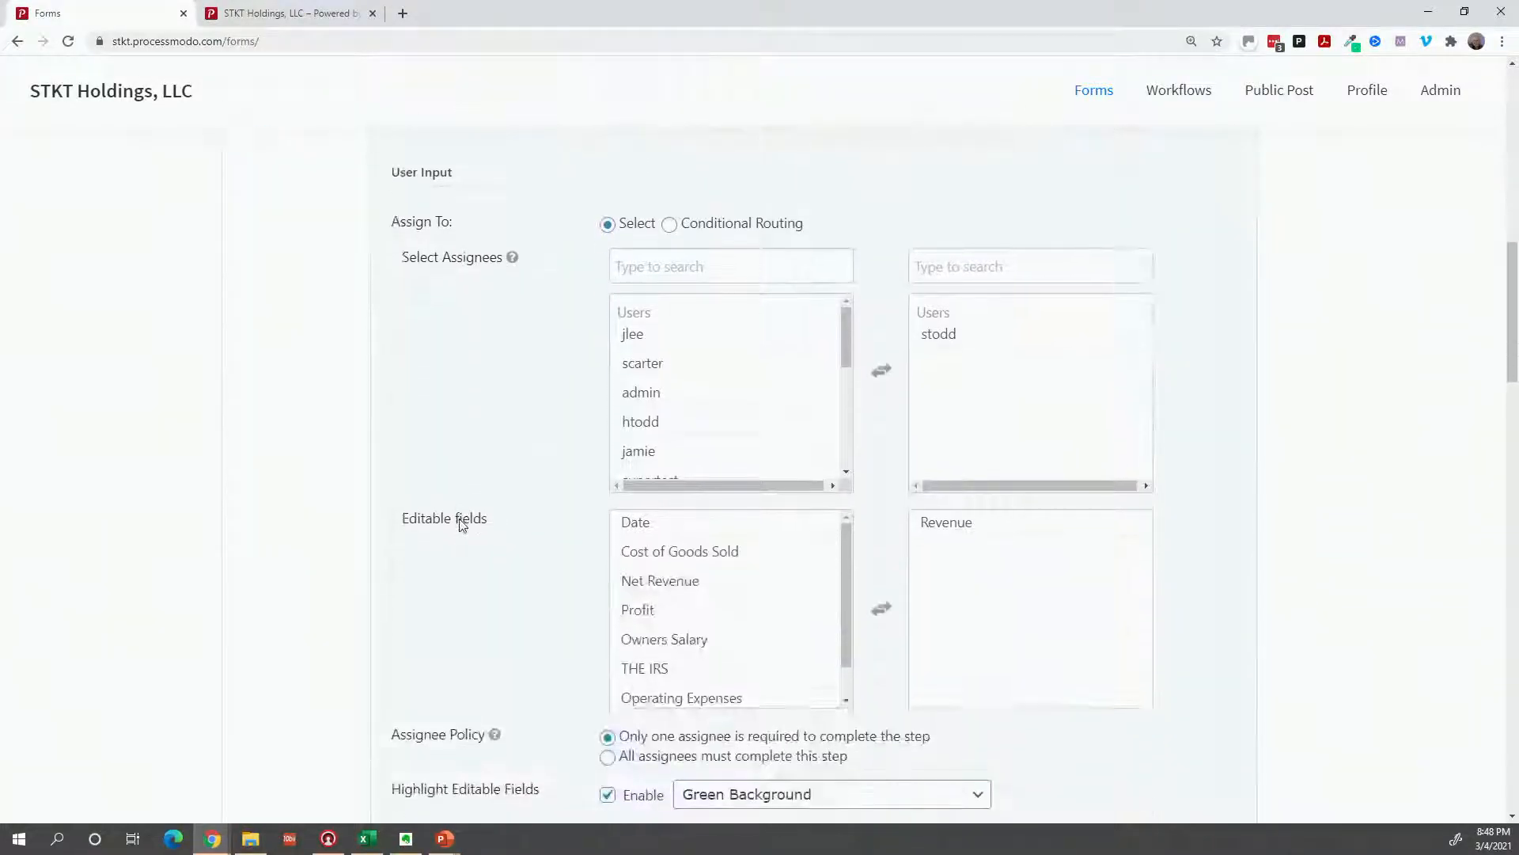
{"action": "scroll", "coordinate": [462, 525], "scroll_direction": "down", "scroll_amount": 4}
{"action": "scroll", "coordinate": [459, 519], "scroll_direction": "down", "scroll_amount": 9}
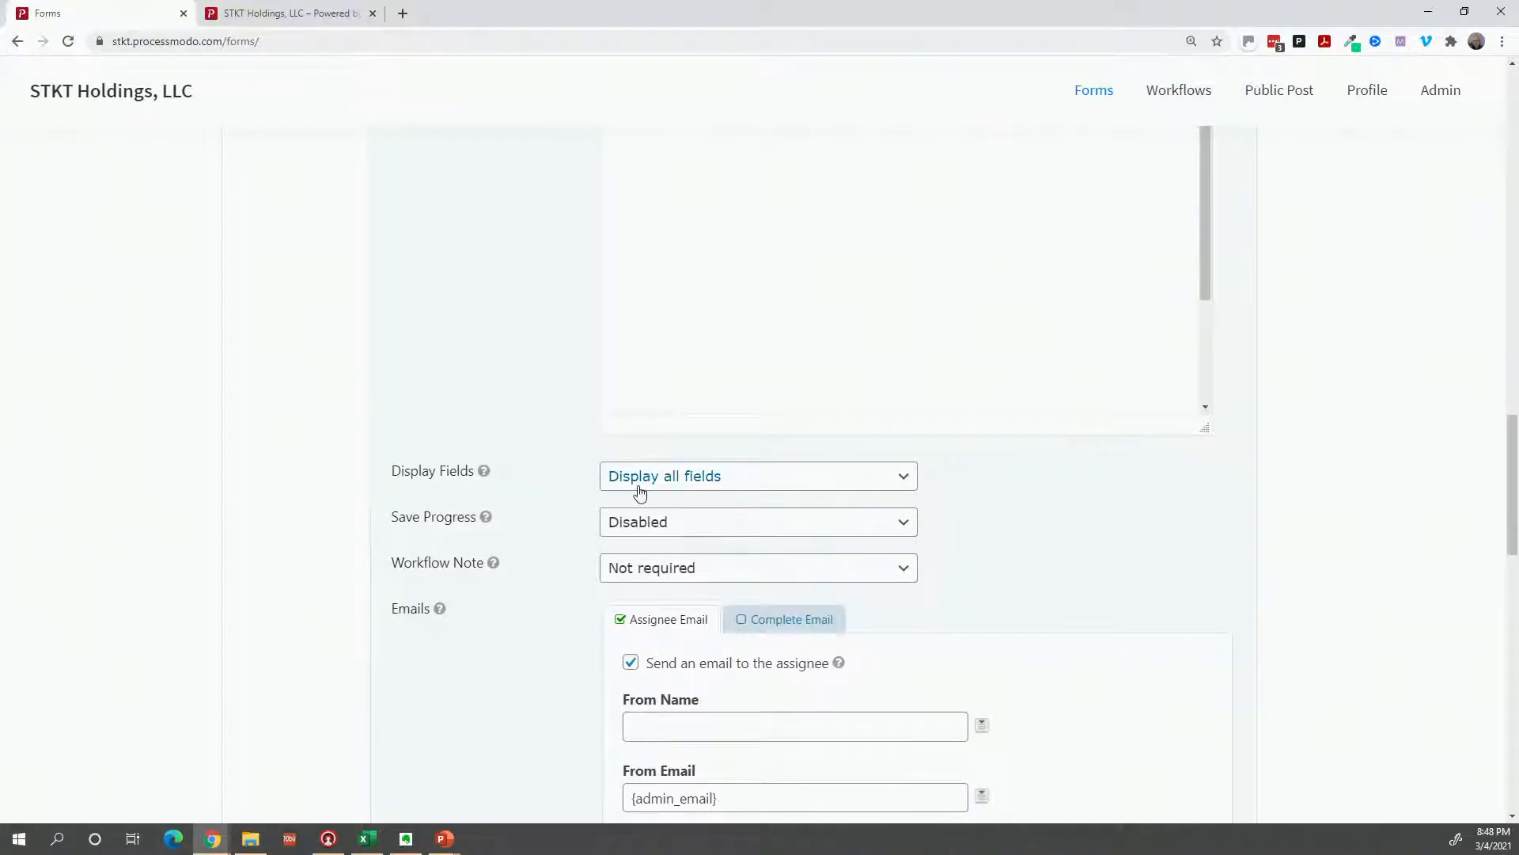
{"action": "left_click", "coordinate": [642, 493]}
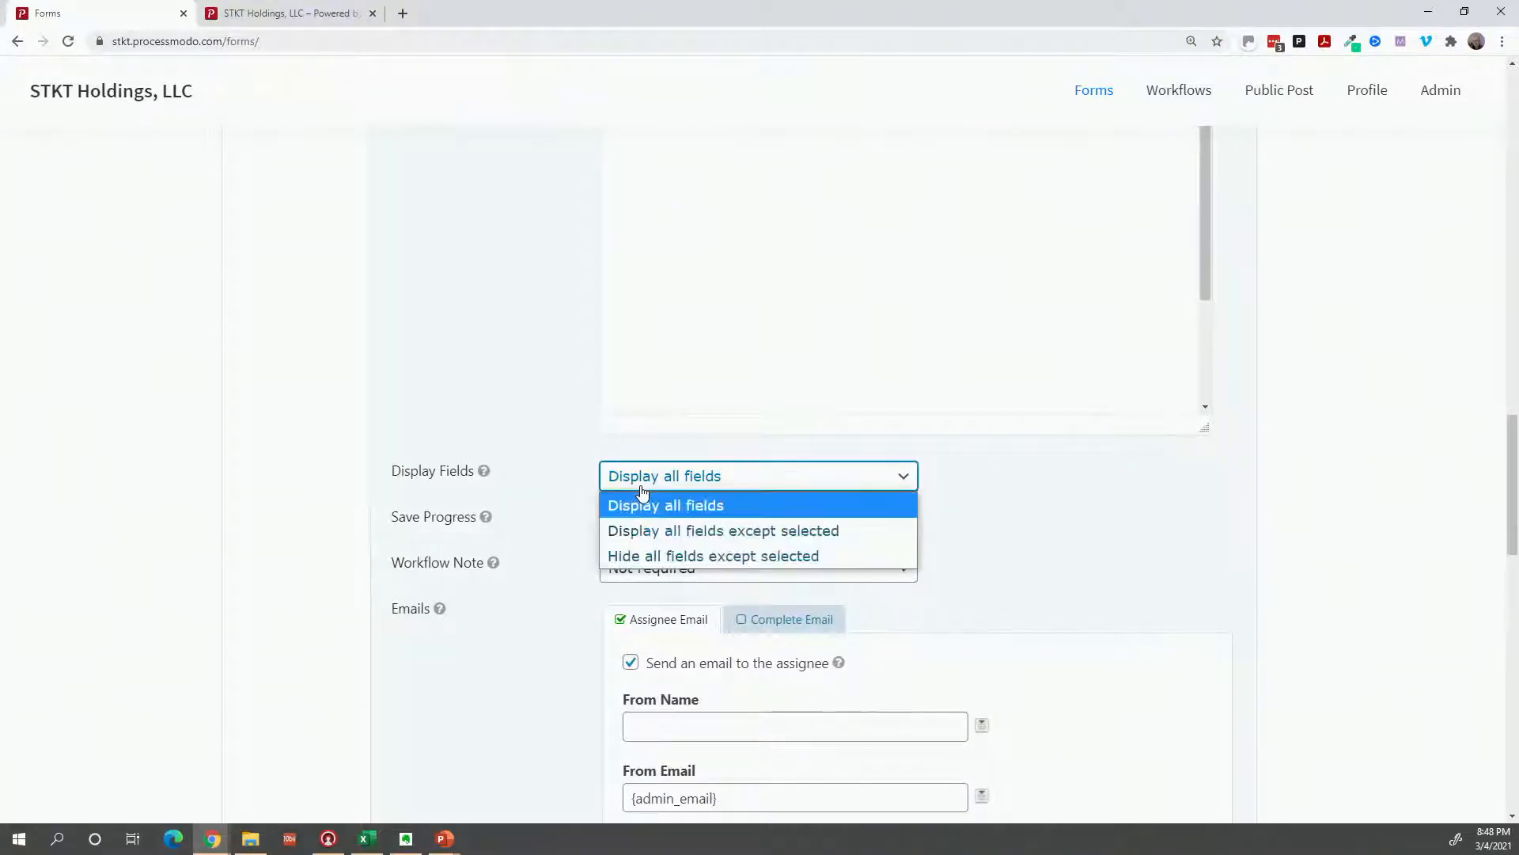
{"action": "left_click", "coordinate": [640, 557]}
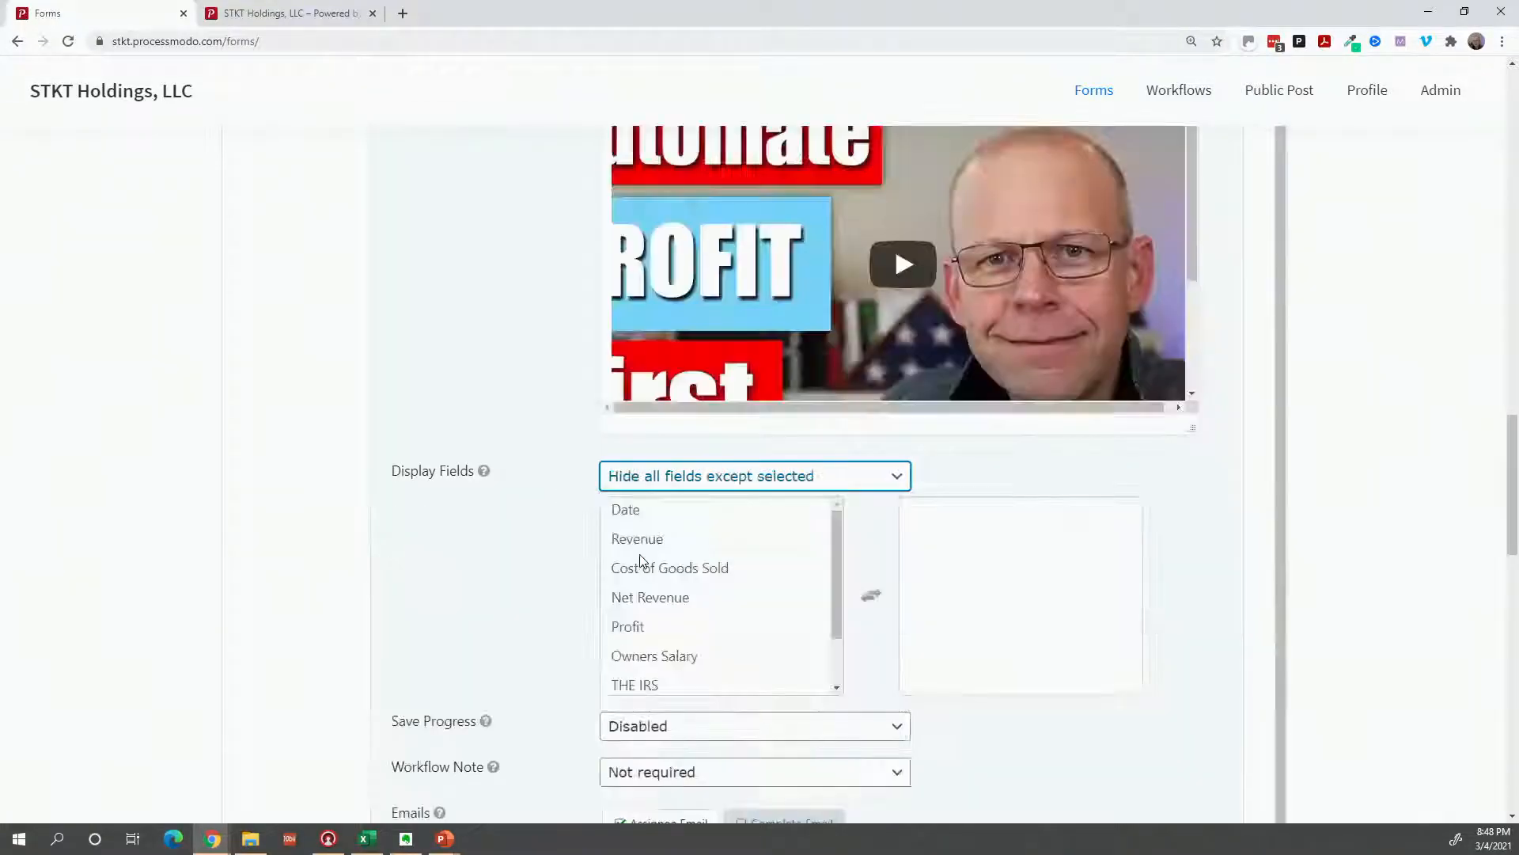
{"action": "left_click", "coordinate": [636, 537]}
{"action": "left_click", "coordinate": [644, 513]}
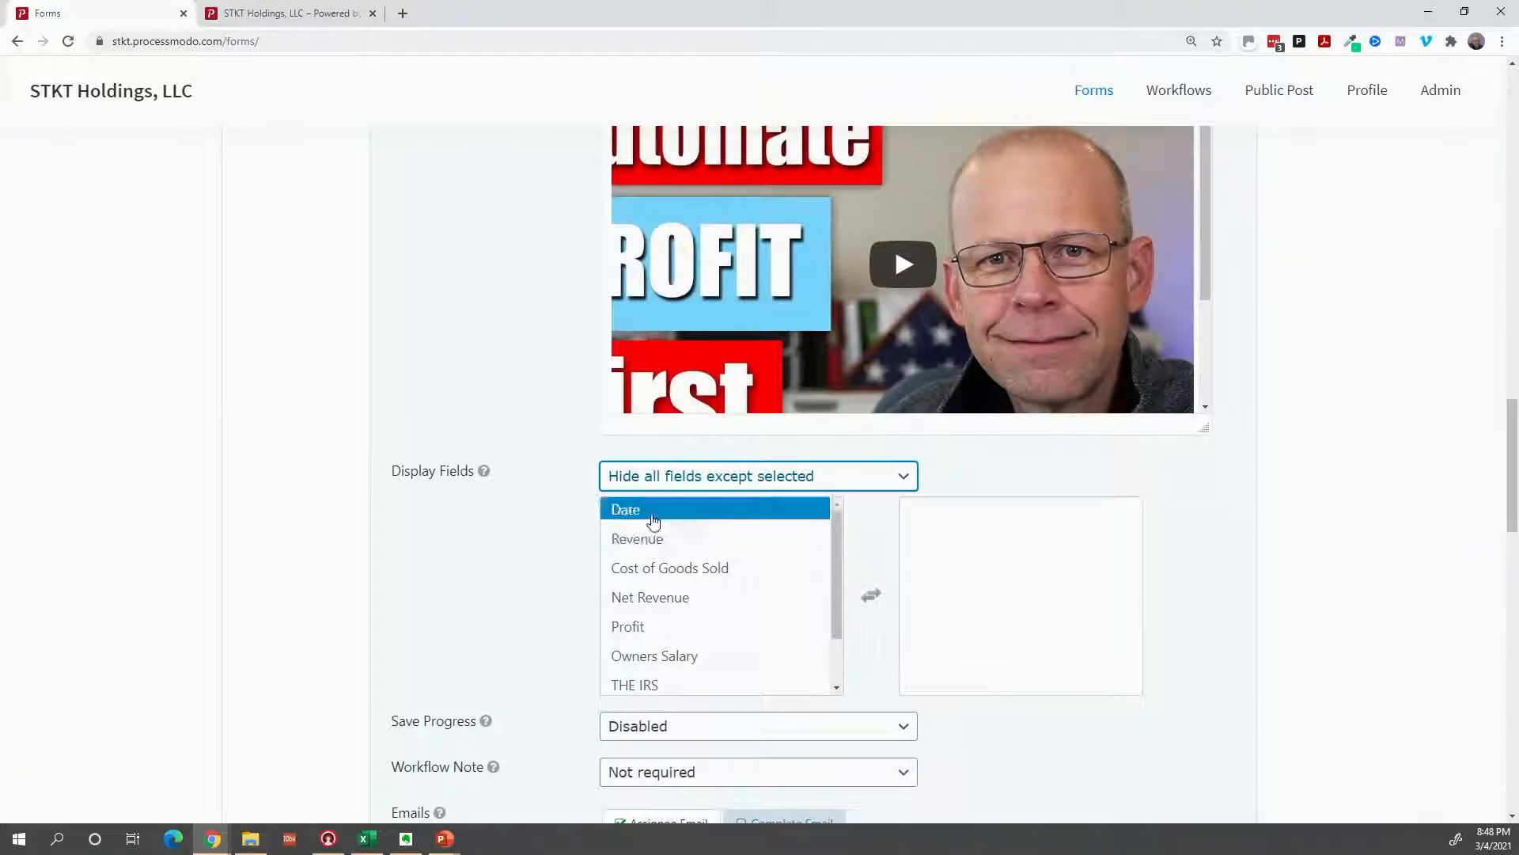
{"action": "double_click", "coordinate": [643, 510]}
{"action": "double_click", "coordinate": [654, 510]}
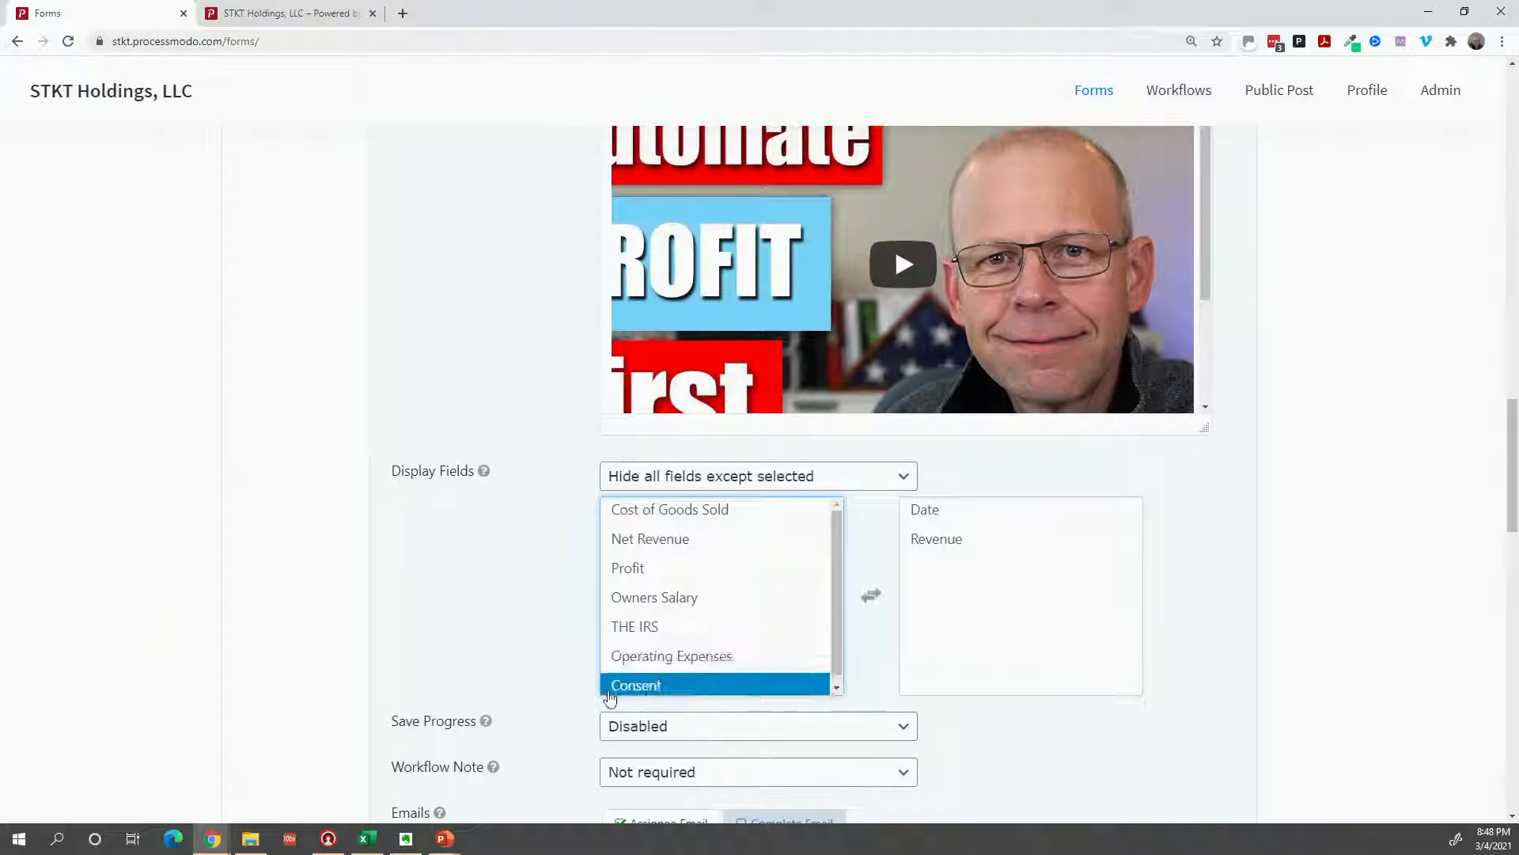
Save the updated settings of the first "Sr. Acct - Action" workflow step
{"action": "scroll", "coordinate": [507, 701], "scroll_direction": "down", "scroll_amount": 10}
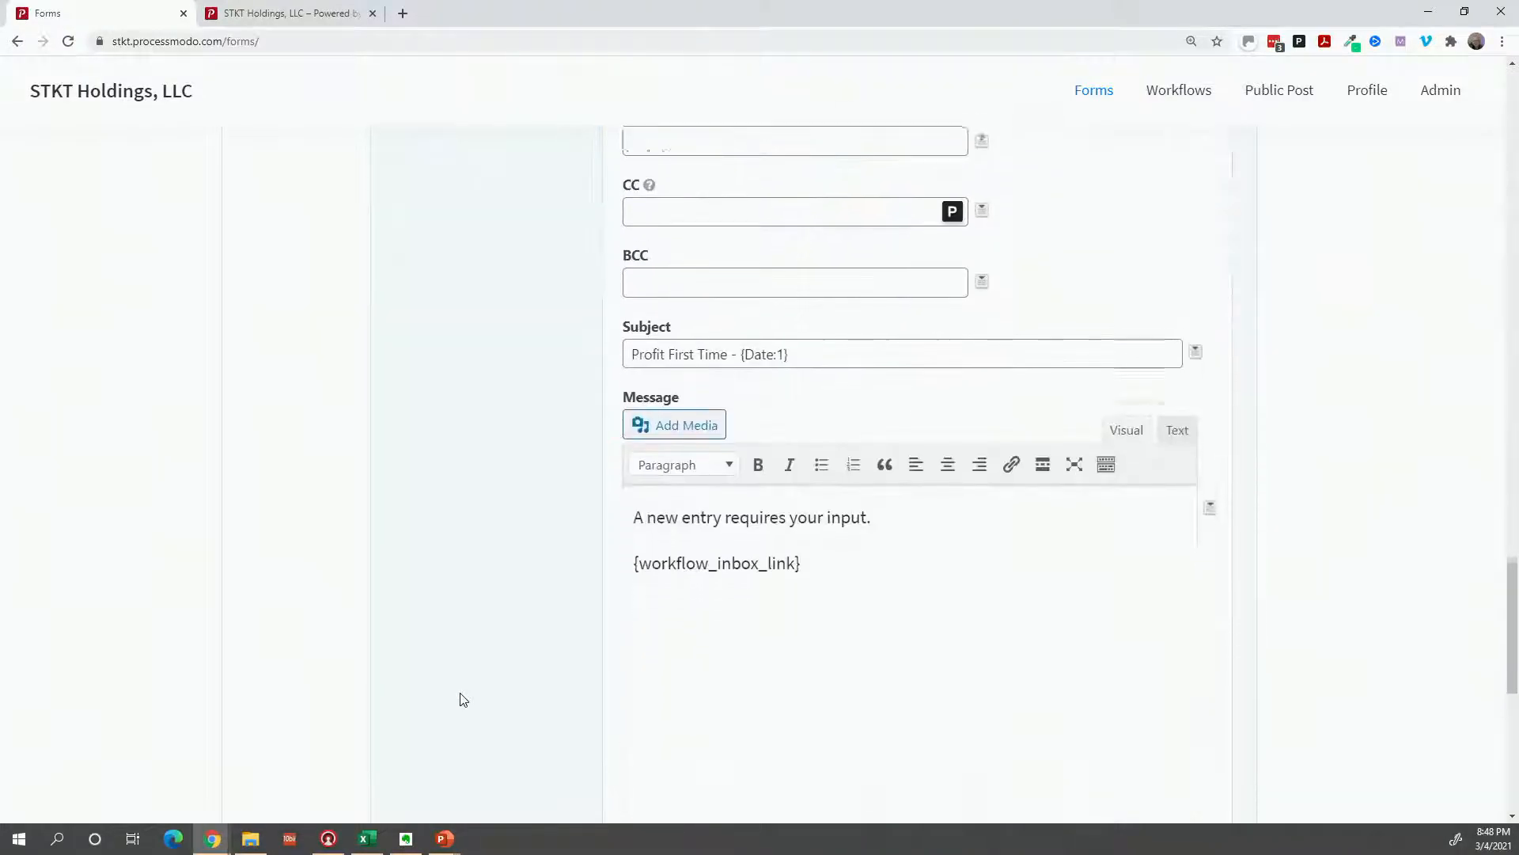
{"action": "scroll", "coordinate": [463, 699], "scroll_direction": "up", "scroll_amount": 15}
{"action": "scroll", "coordinate": [463, 696], "scroll_direction": "up", "scroll_amount": 8}
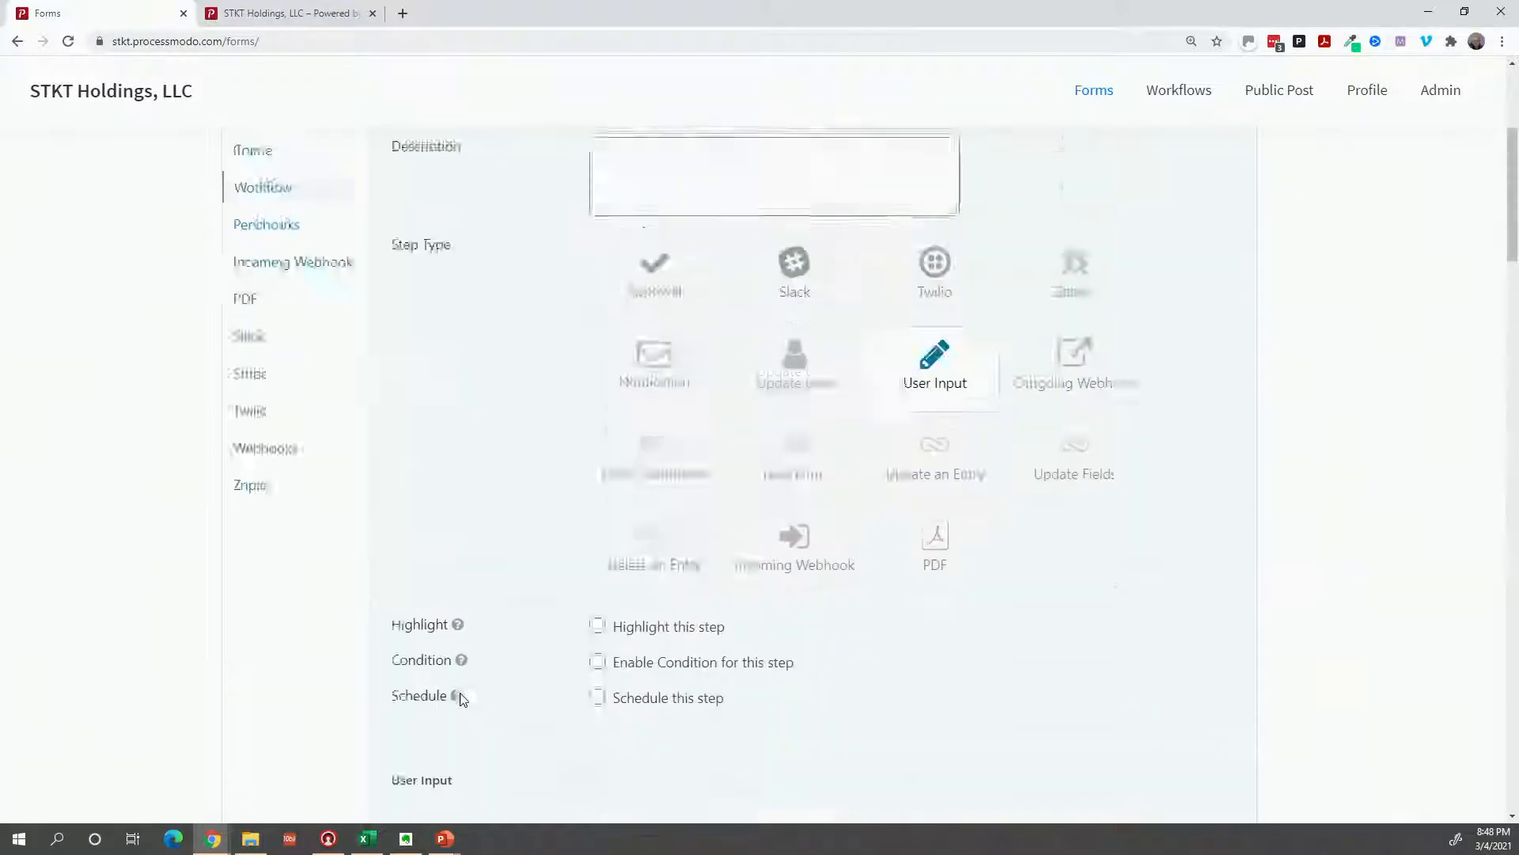
{"action": "scroll", "coordinate": [461, 699], "scroll_direction": "down", "scroll_amount": 15}
{"action": "scroll", "coordinate": [462, 700], "scroll_direction": "down", "scroll_amount": 15}
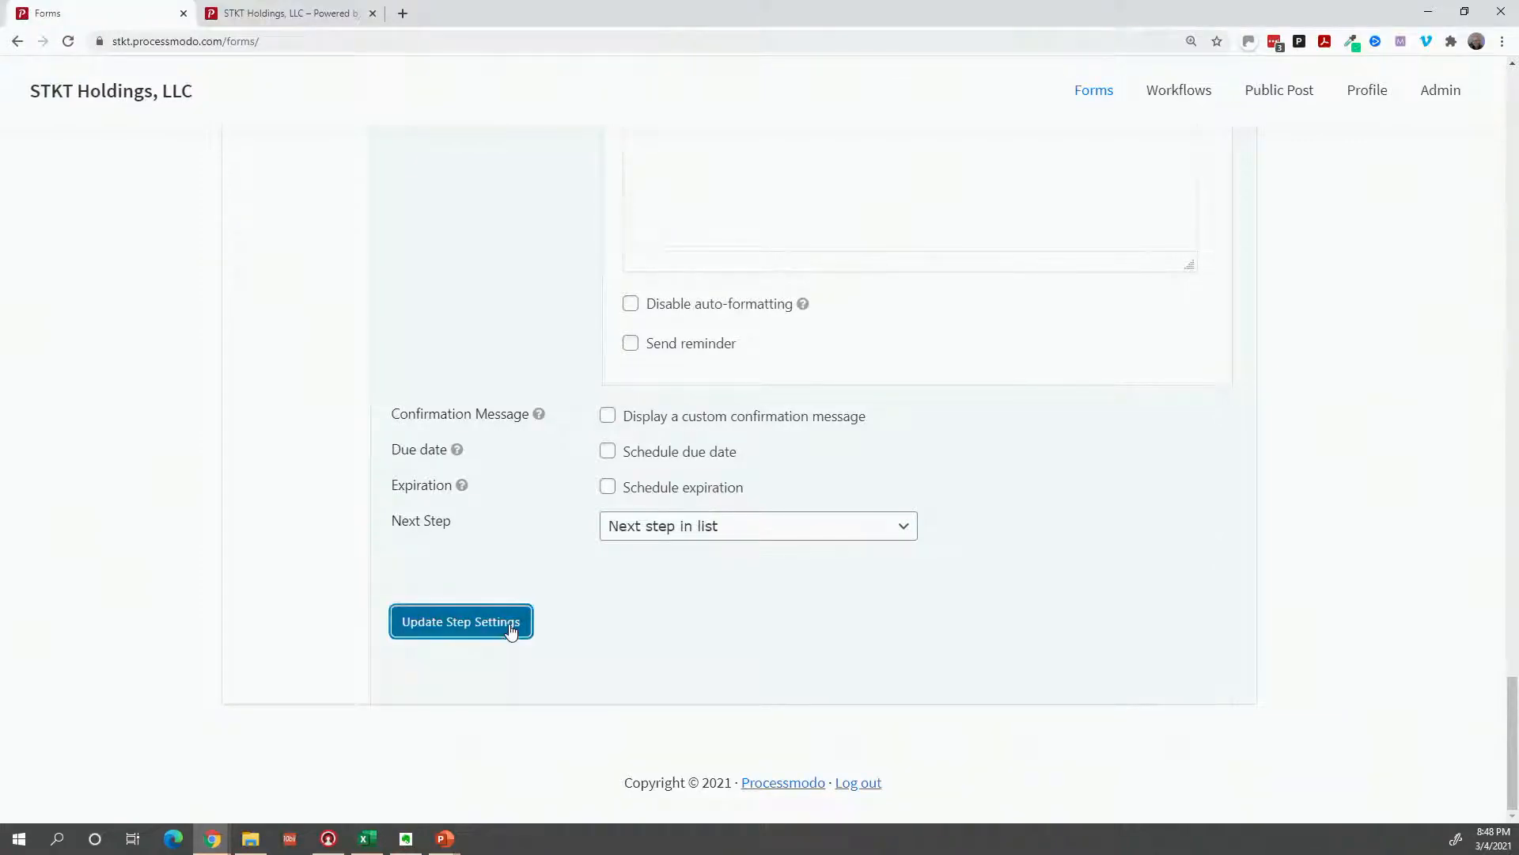
{"action": "left_click", "coordinate": [510, 625]}
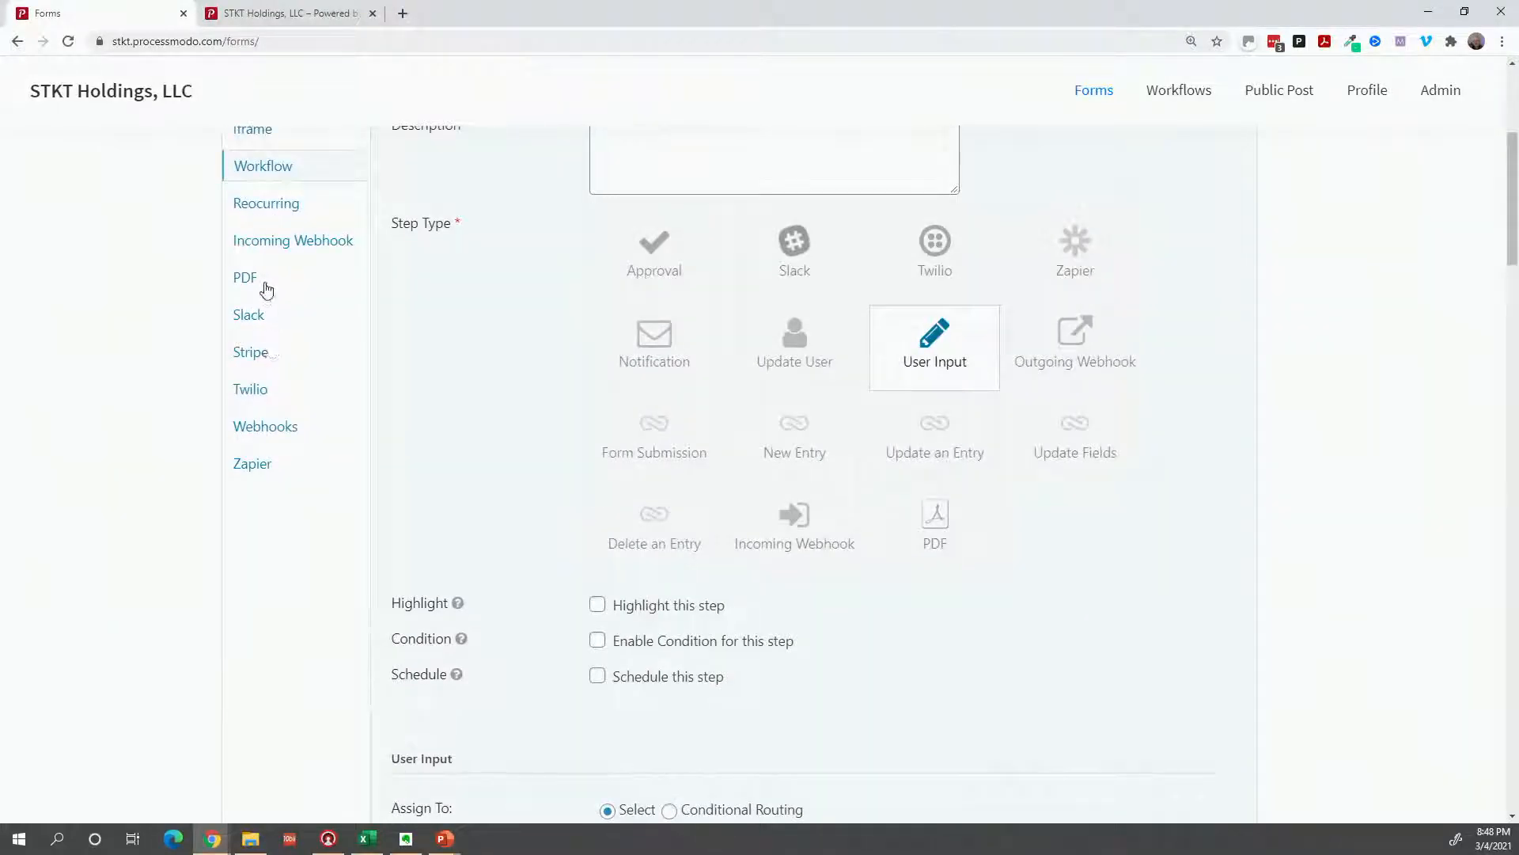
Send a test submission from the form's recurring settings with Date as the date field
{"action": "left_click", "coordinate": [266, 213]}
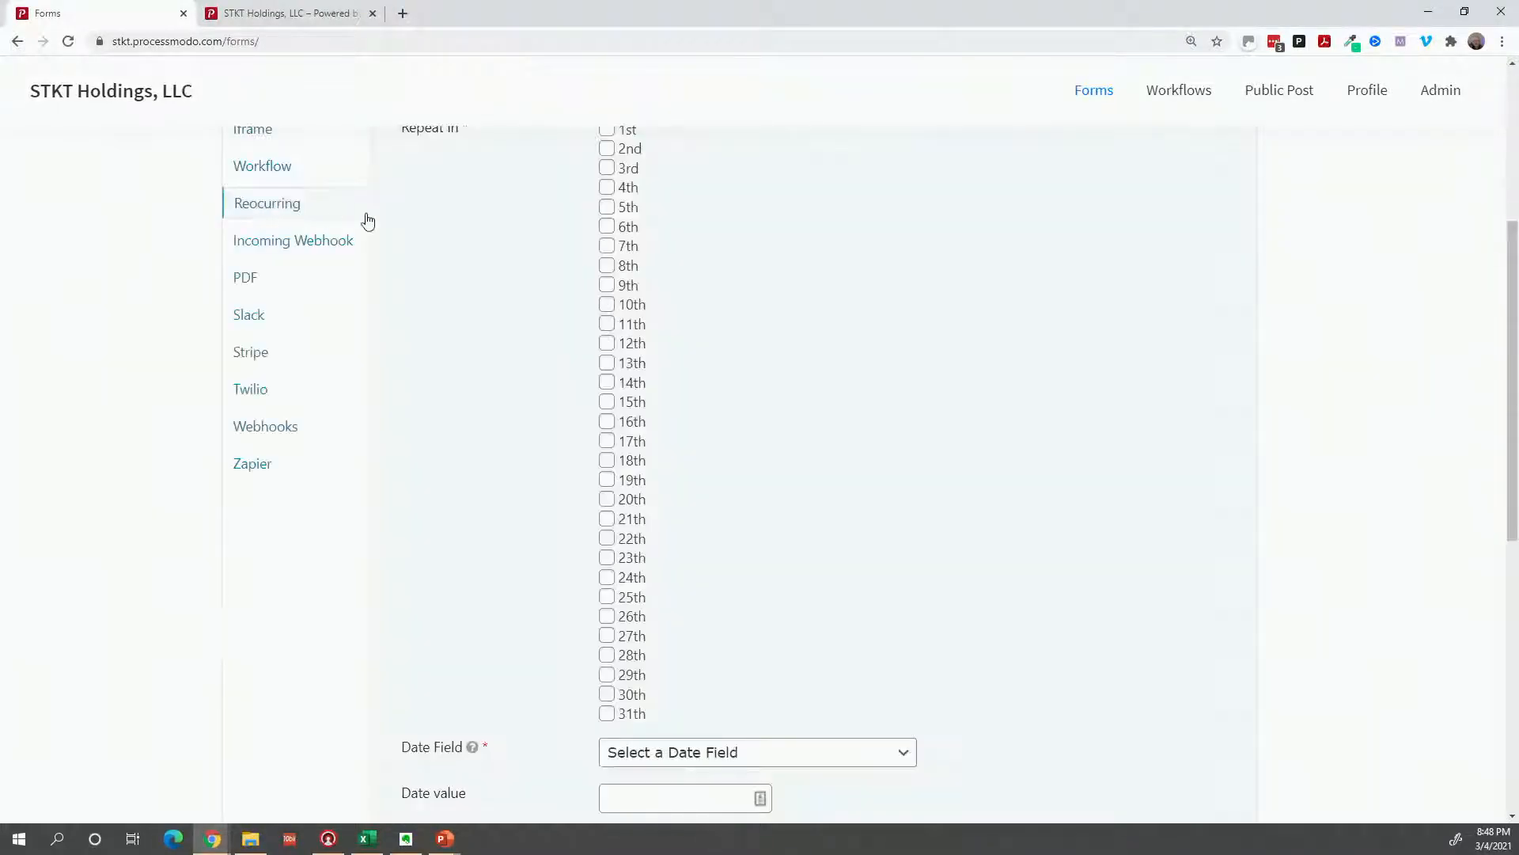
{"action": "scroll", "coordinate": [624, 420], "scroll_direction": "down", "scroll_amount": 10}
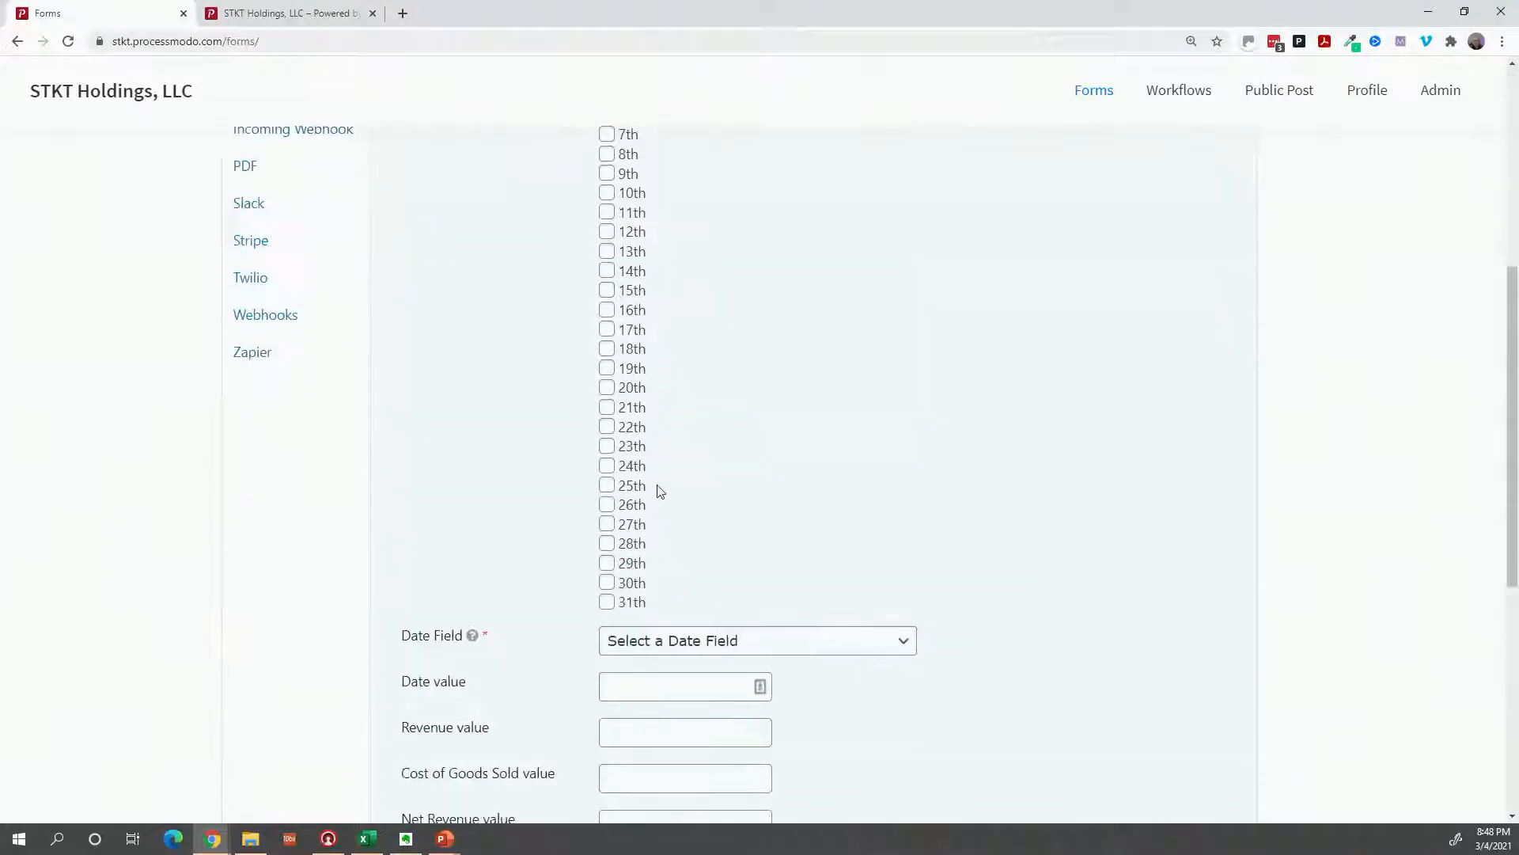
{"action": "left_click", "coordinate": [638, 166]}
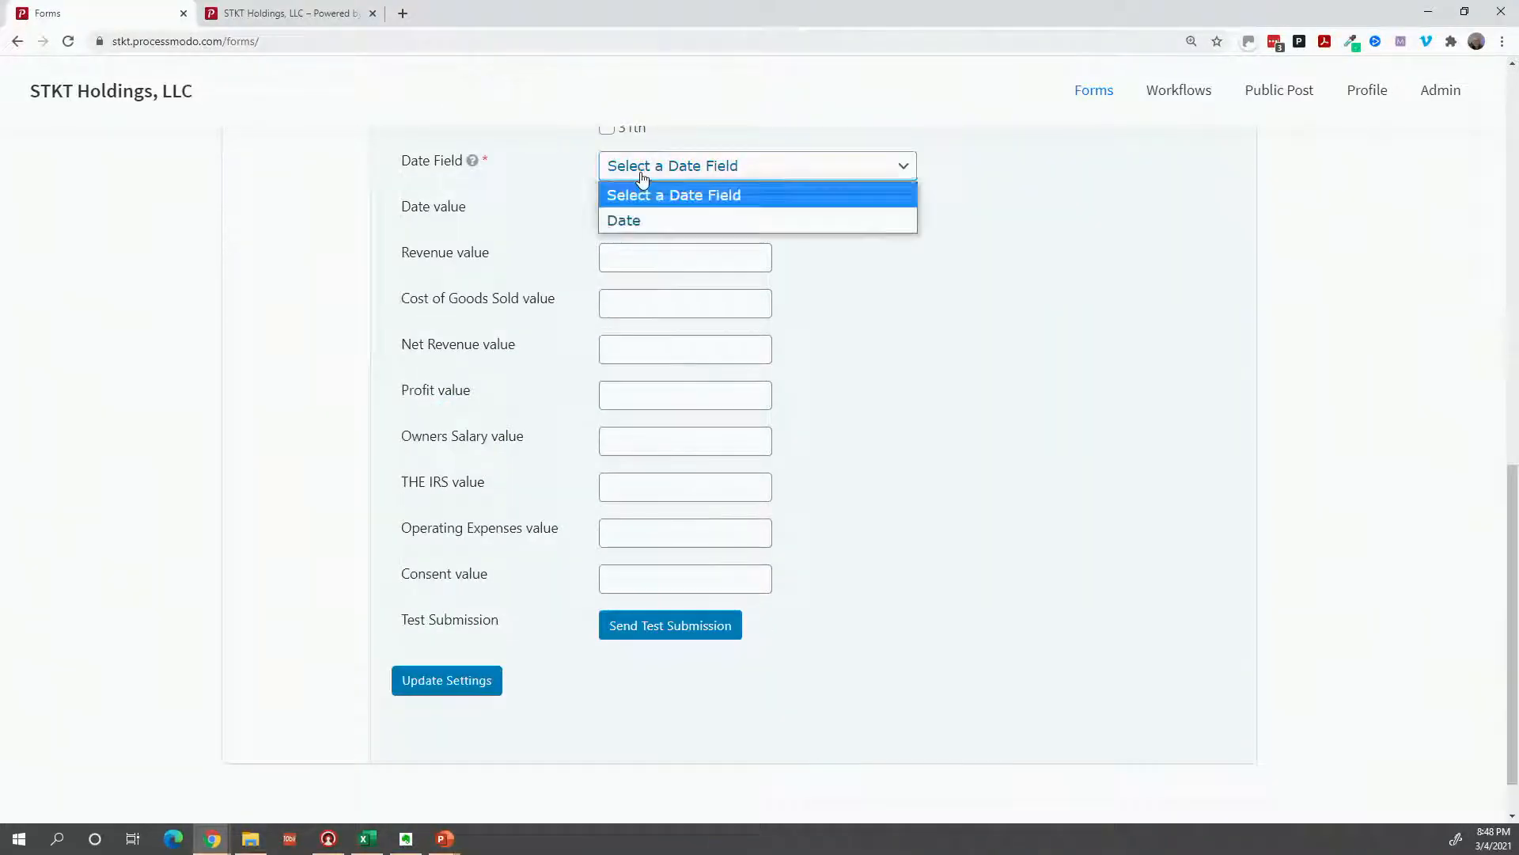
{"action": "left_click", "coordinate": [651, 222]}
{"action": "left_click", "coordinate": [683, 633]}
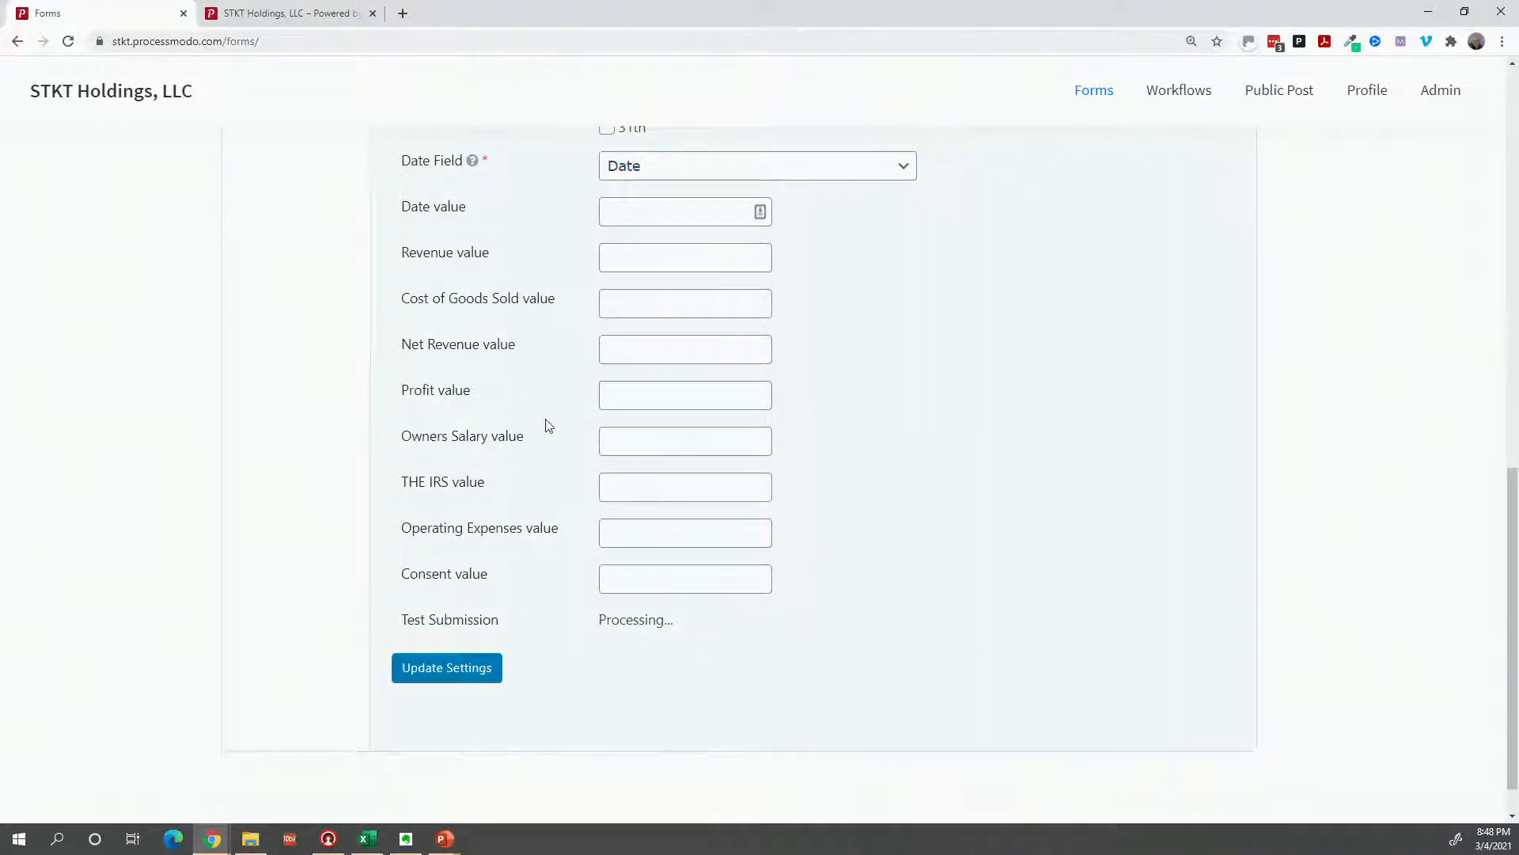
Open the newly submitted Profit First entry awaiting "Sr. Acct - Action" in the workflow inbox
{"action": "left_click", "coordinate": [245, 12]}
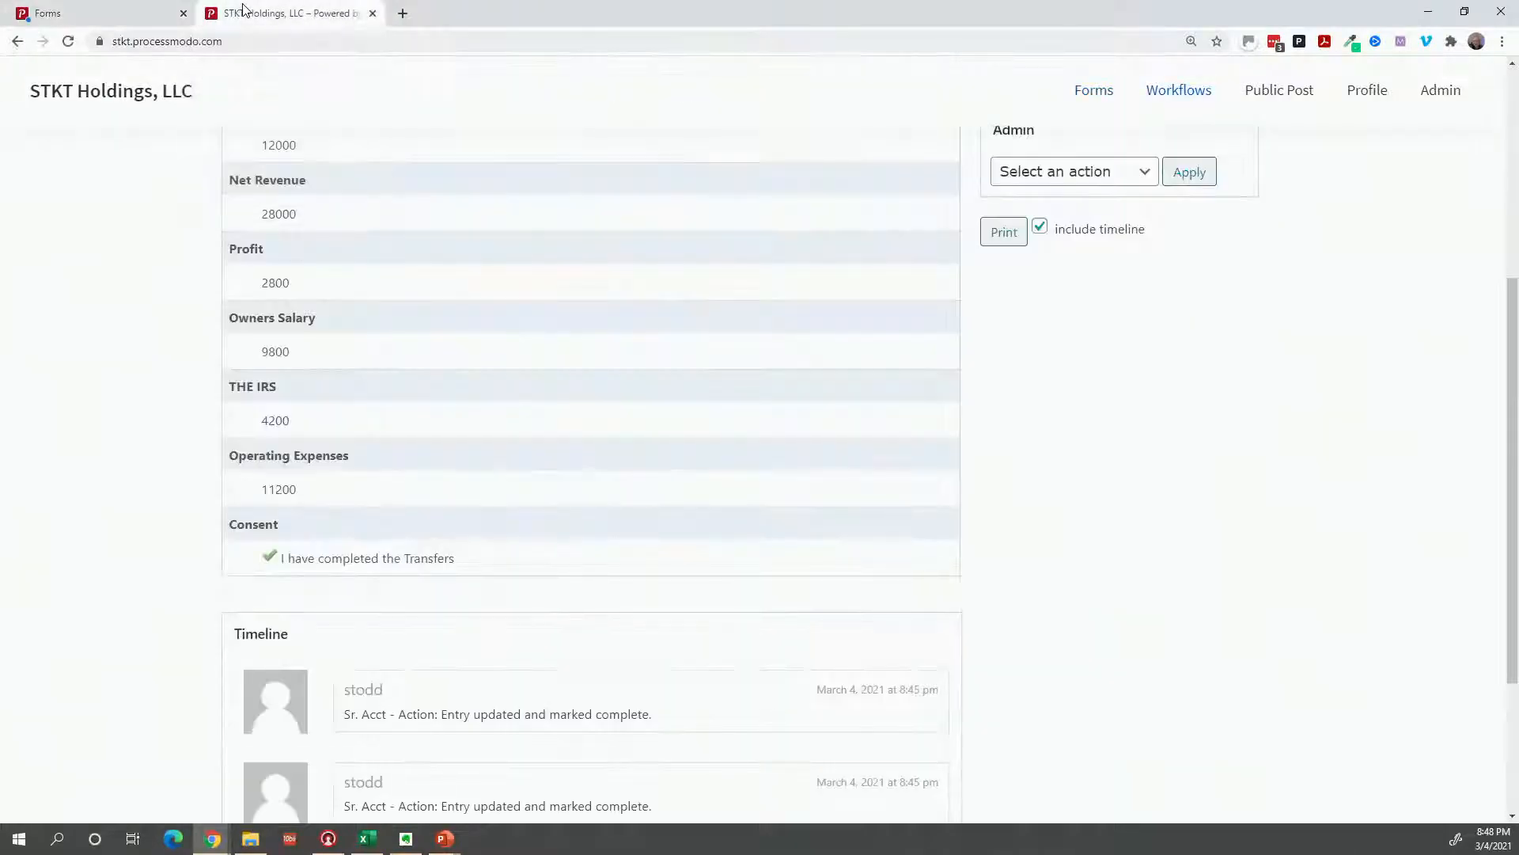
{"action": "scroll", "coordinate": [599, 135], "scroll_direction": "up", "scroll_amount": 1}
{"action": "left_click", "coordinate": [1184, 94]}
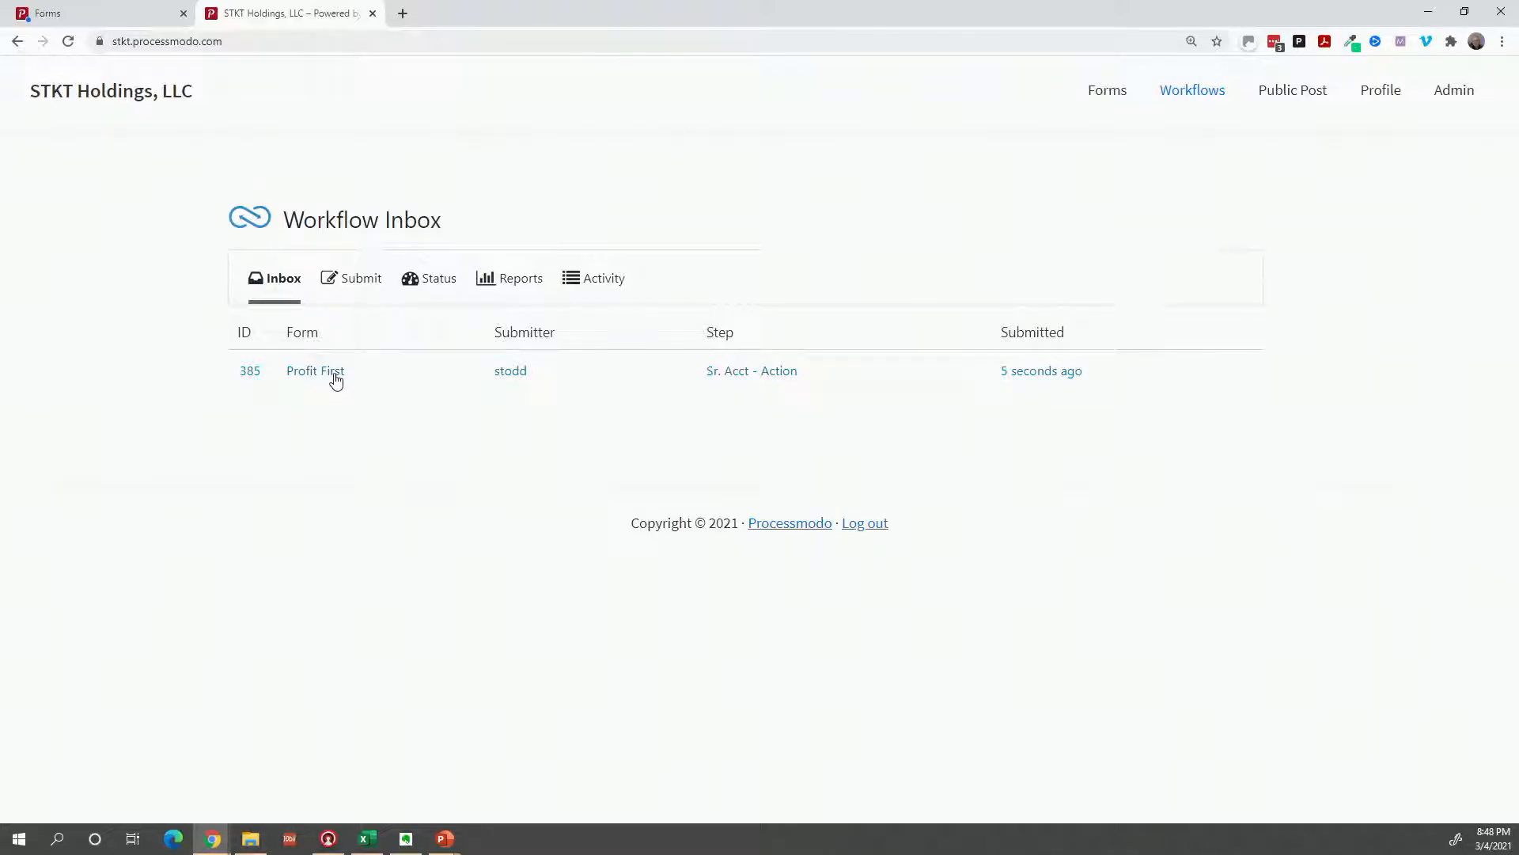
{"action": "left_click", "coordinate": [335, 380]}
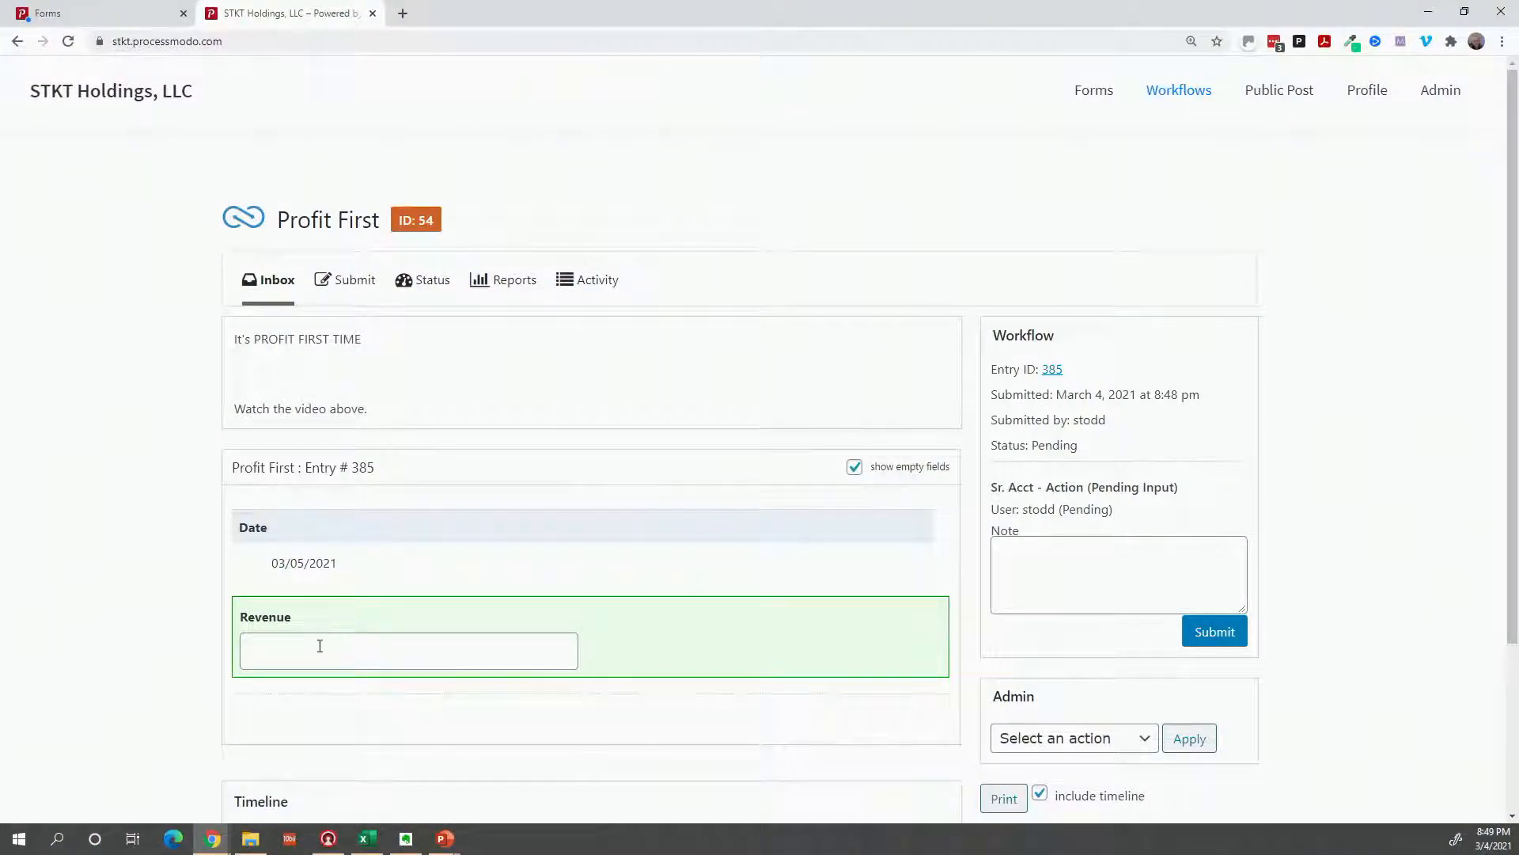
Enter 40000 as the entry's Revenue and submit the first "Sr. Acct - Action" step
{"action": "scroll", "coordinate": [318, 650], "scroll_direction": "down", "scroll_amount": 1}
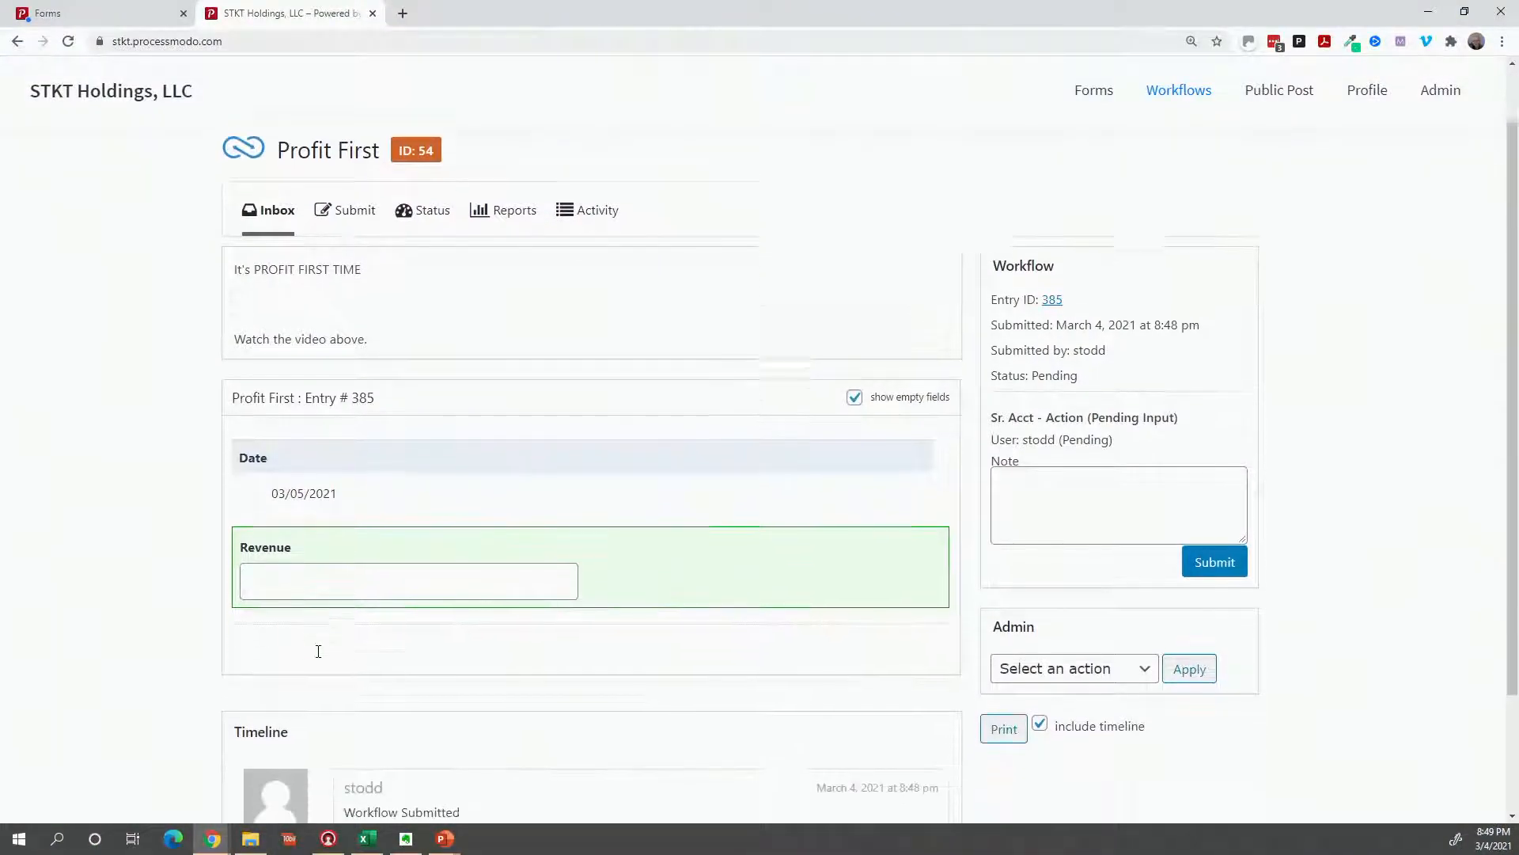
{"action": "left_click", "coordinate": [401, 583]}
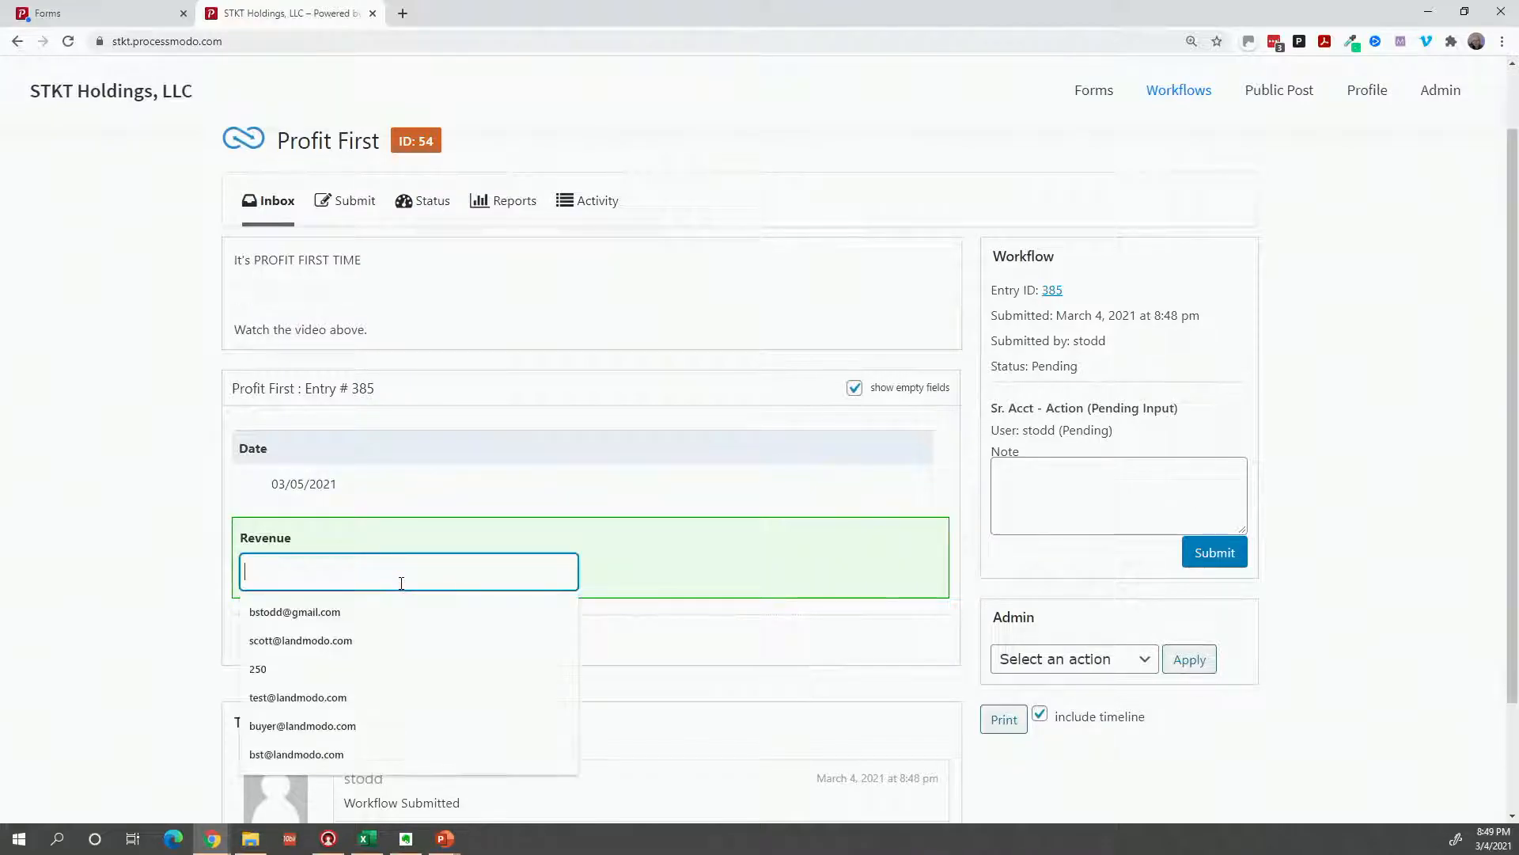
{"action": "type", "text": "4000"}
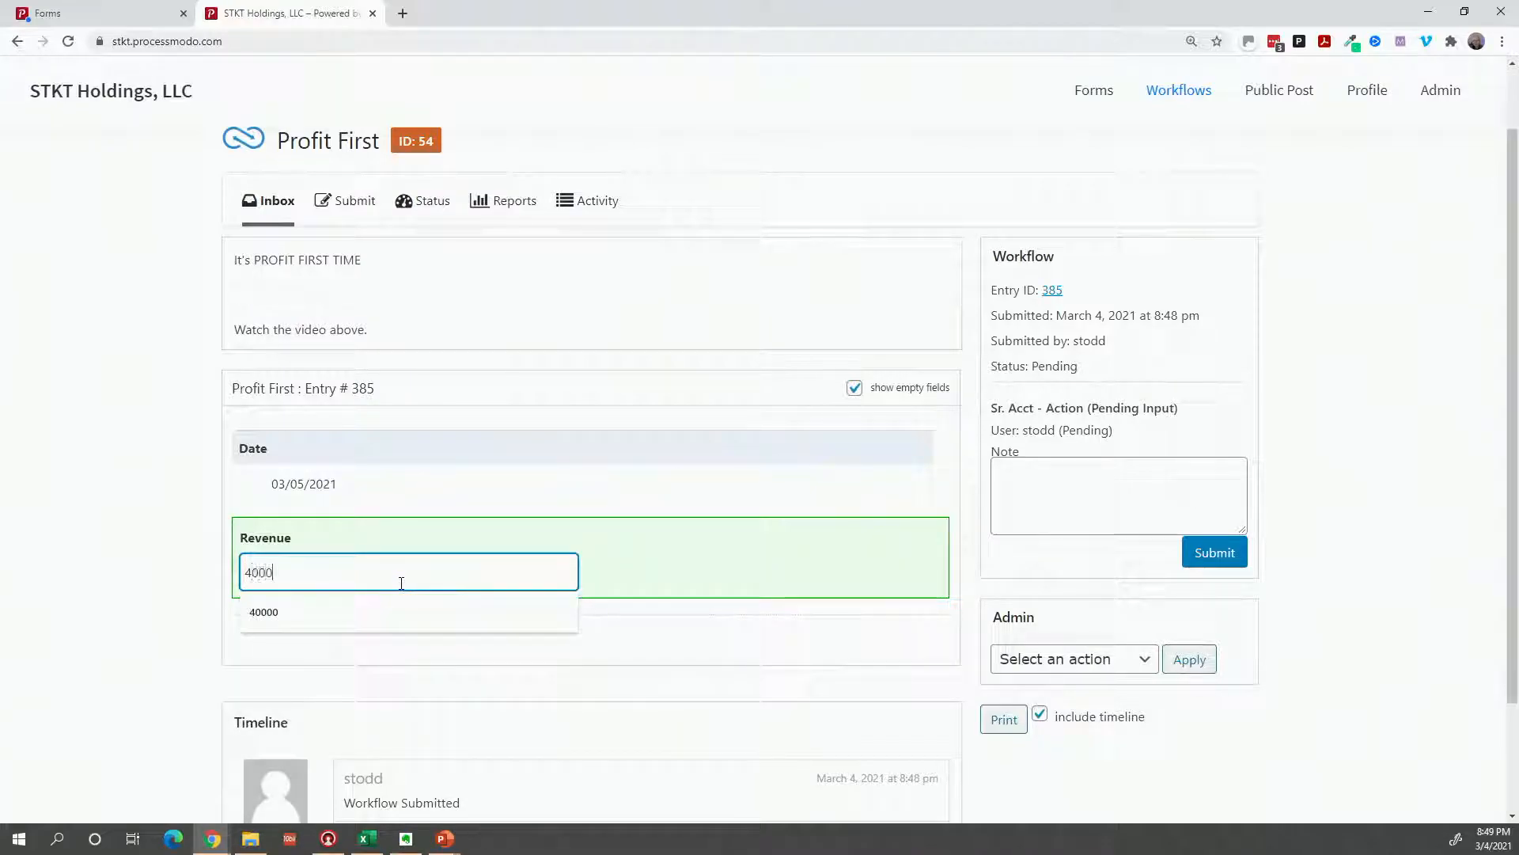
{"action": "type", "text": "0"}
{"action": "key", "text": "Tab"}
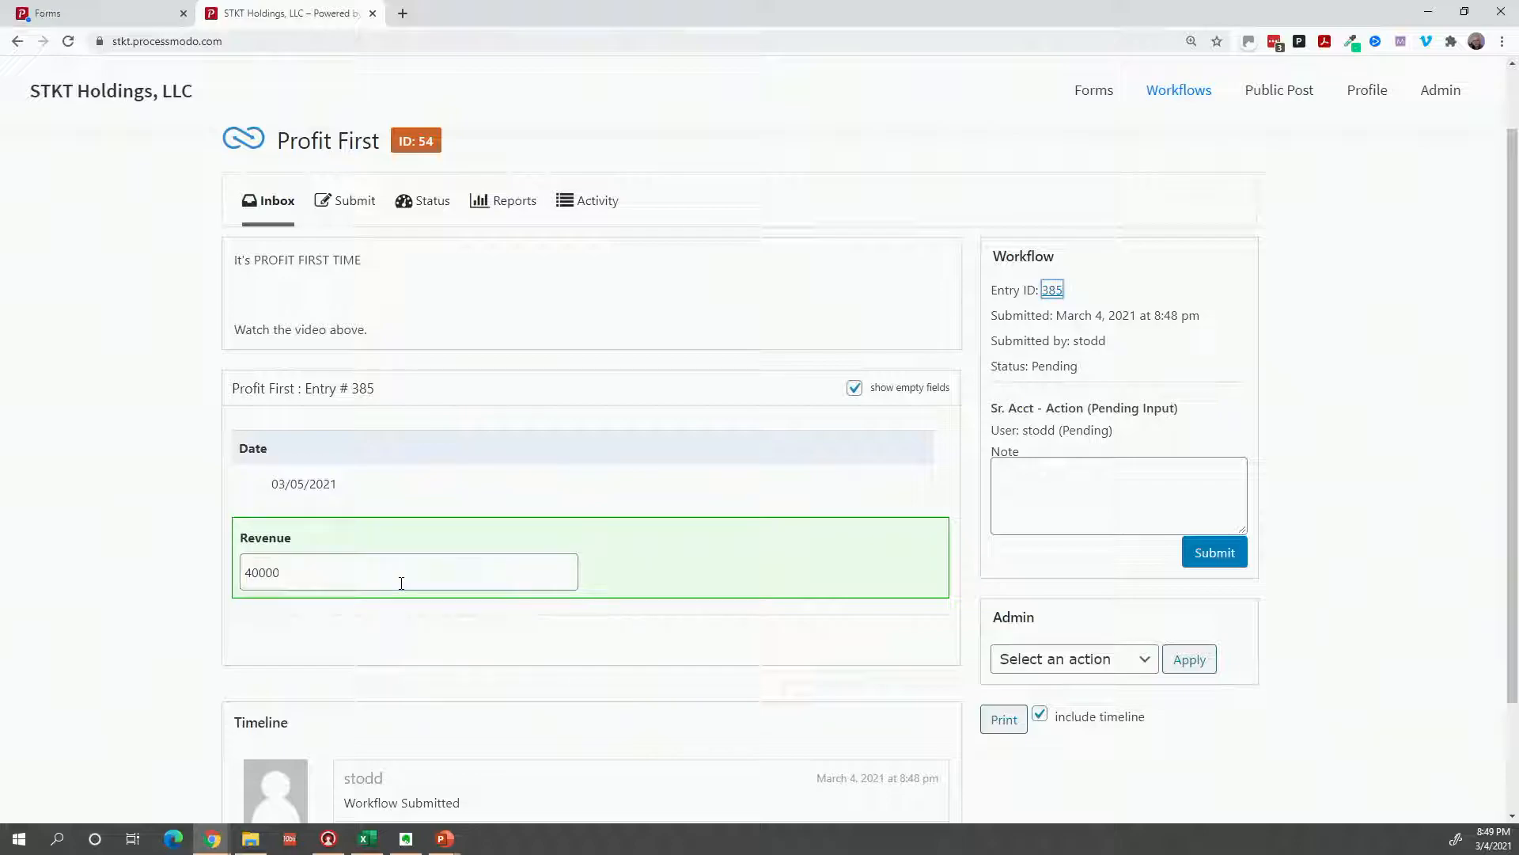
{"action": "scroll", "coordinate": [432, 579], "scroll_direction": "down", "scroll_amount": 3}
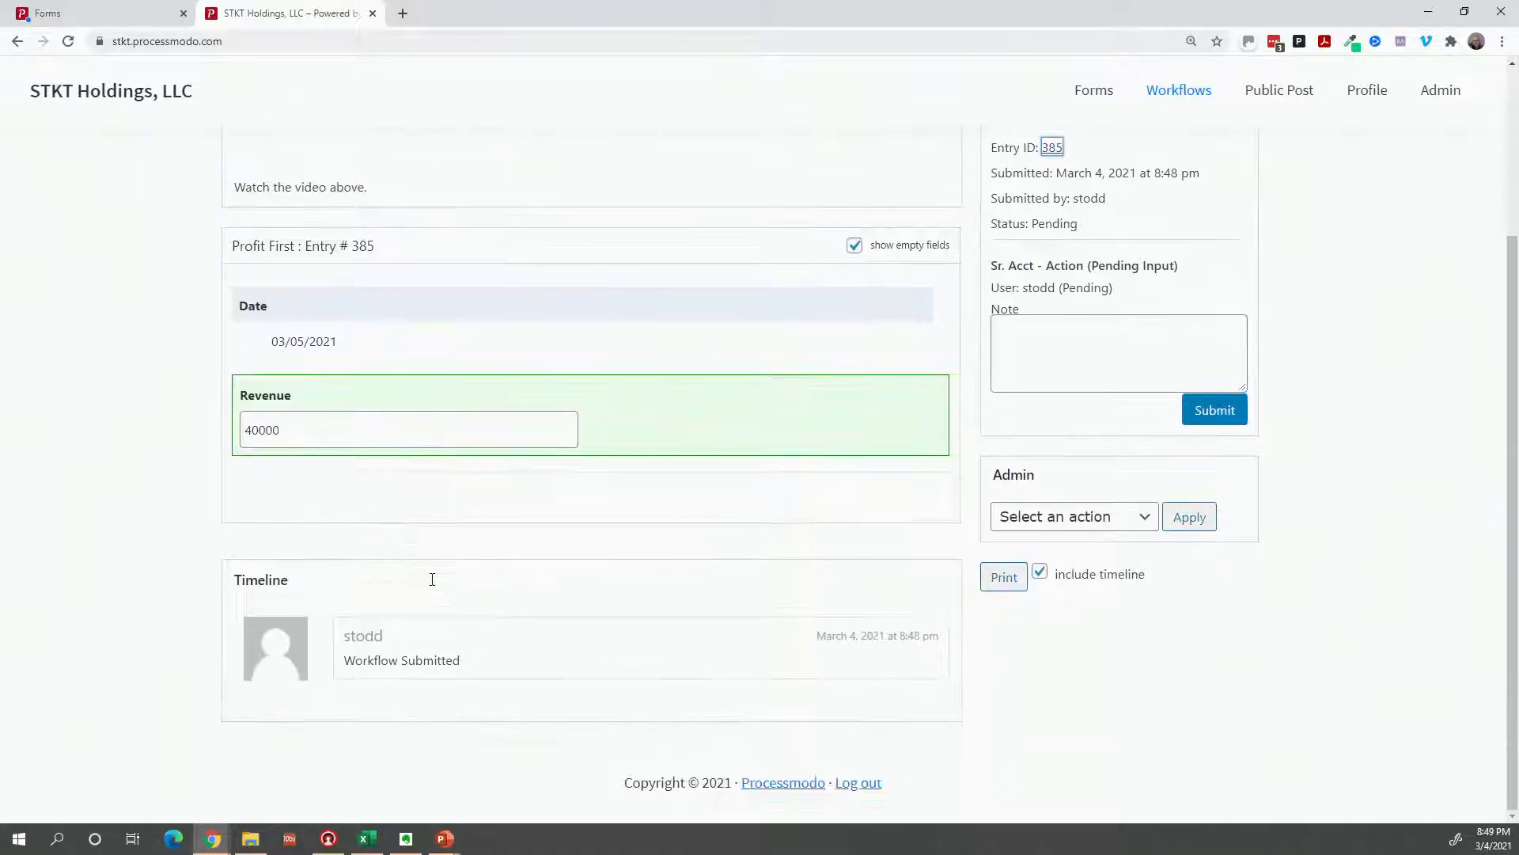
{"action": "left_click", "coordinate": [1205, 420]}
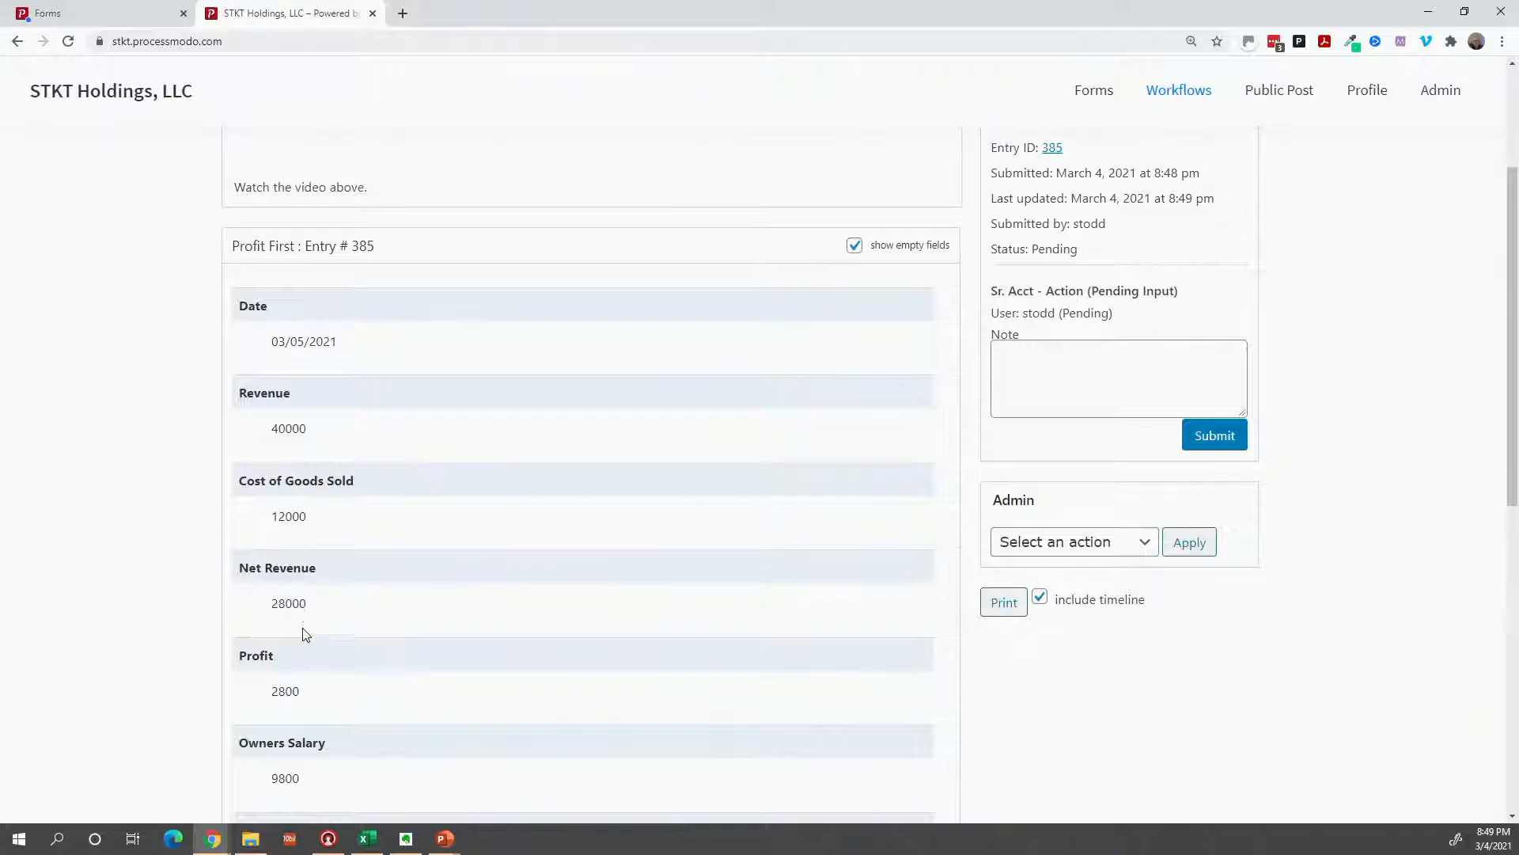
Tick the "I have completed the Transfers" consent and submit the second "Sr. Acct - Action" step
{"action": "scroll", "coordinate": [315, 661], "scroll_direction": "down", "scroll_amount": 2}
{"action": "scroll", "coordinate": [315, 661], "scroll_direction": "down", "scroll_amount": 2}
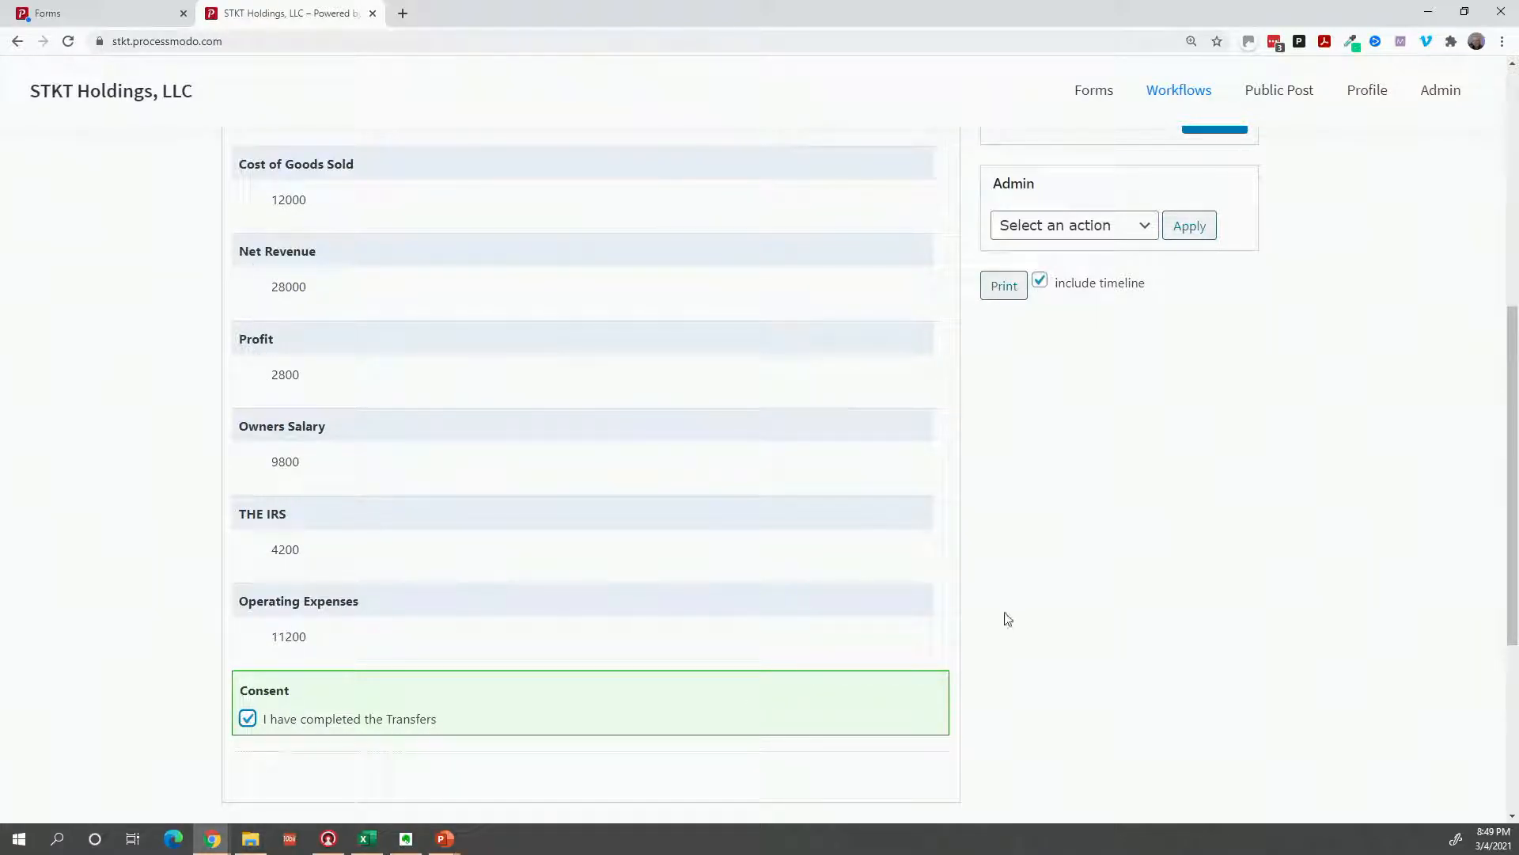
{"action": "scroll", "coordinate": [1006, 618], "scroll_direction": "up", "scroll_amount": 5}
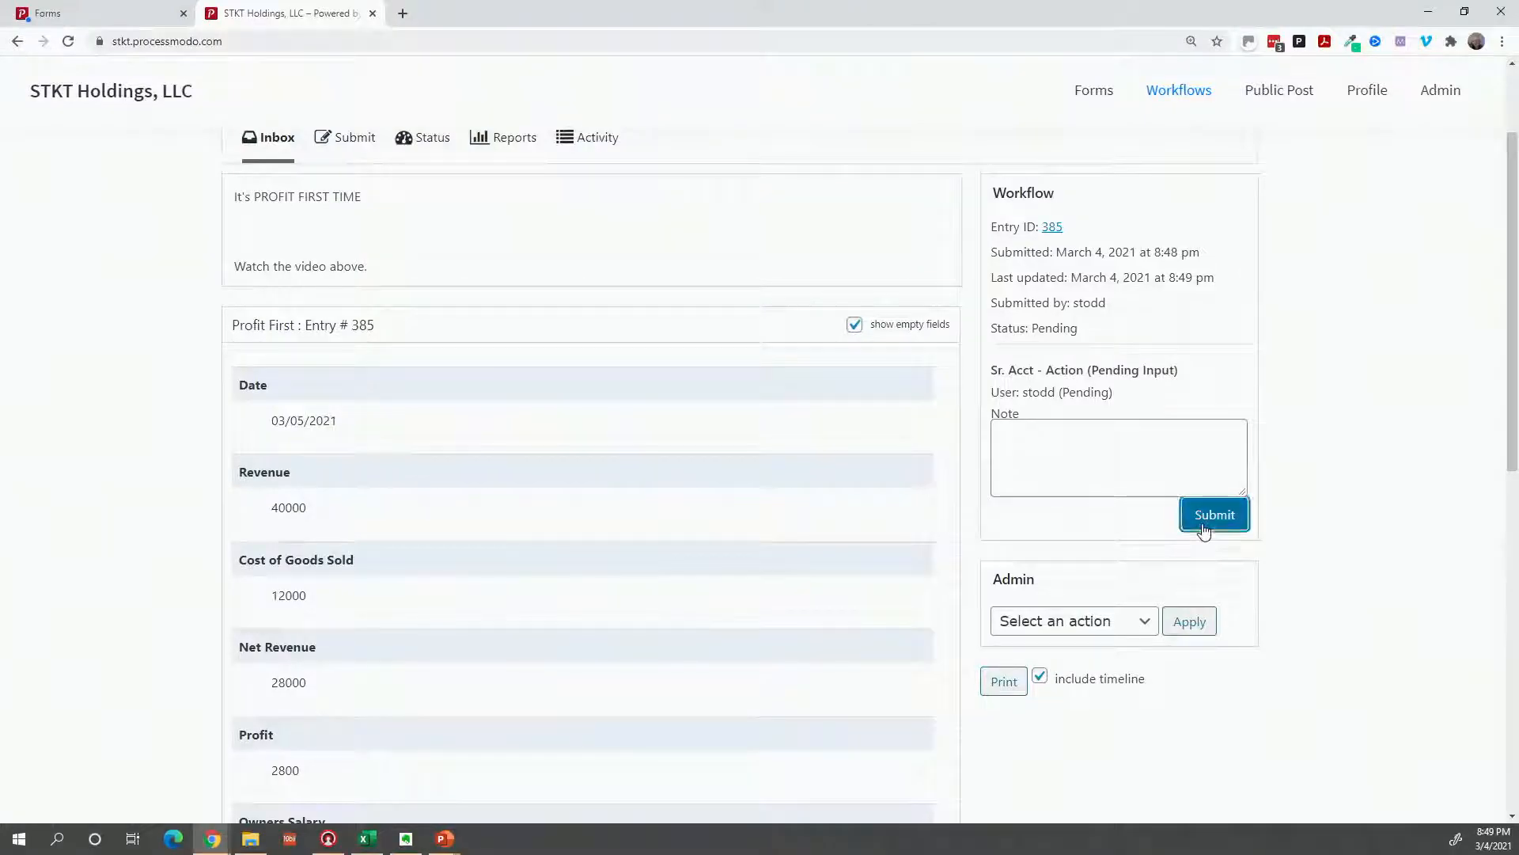
{"action": "left_click", "coordinate": [1203, 518]}
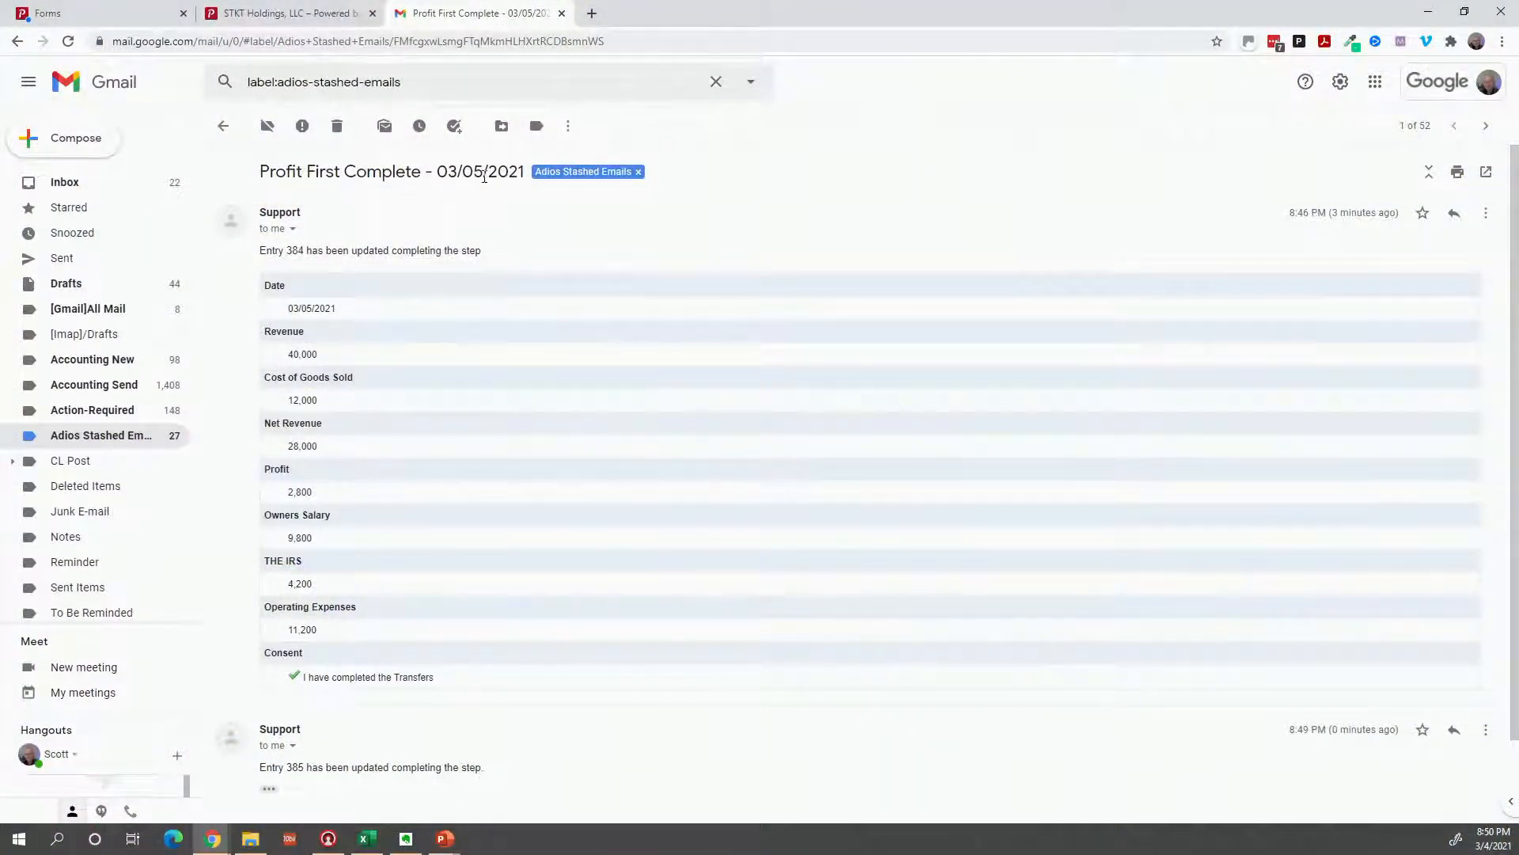
Examine the date in the subject and the Net Revenue amount of the "Profit First Complete" notification email in Gmail
{"action": "left_click_drag", "start_coordinate": [518, 168], "coordinate": [473, 178]}
{"action": "left_click_drag", "start_coordinate": [288, 446], "coordinate": [313, 446]}
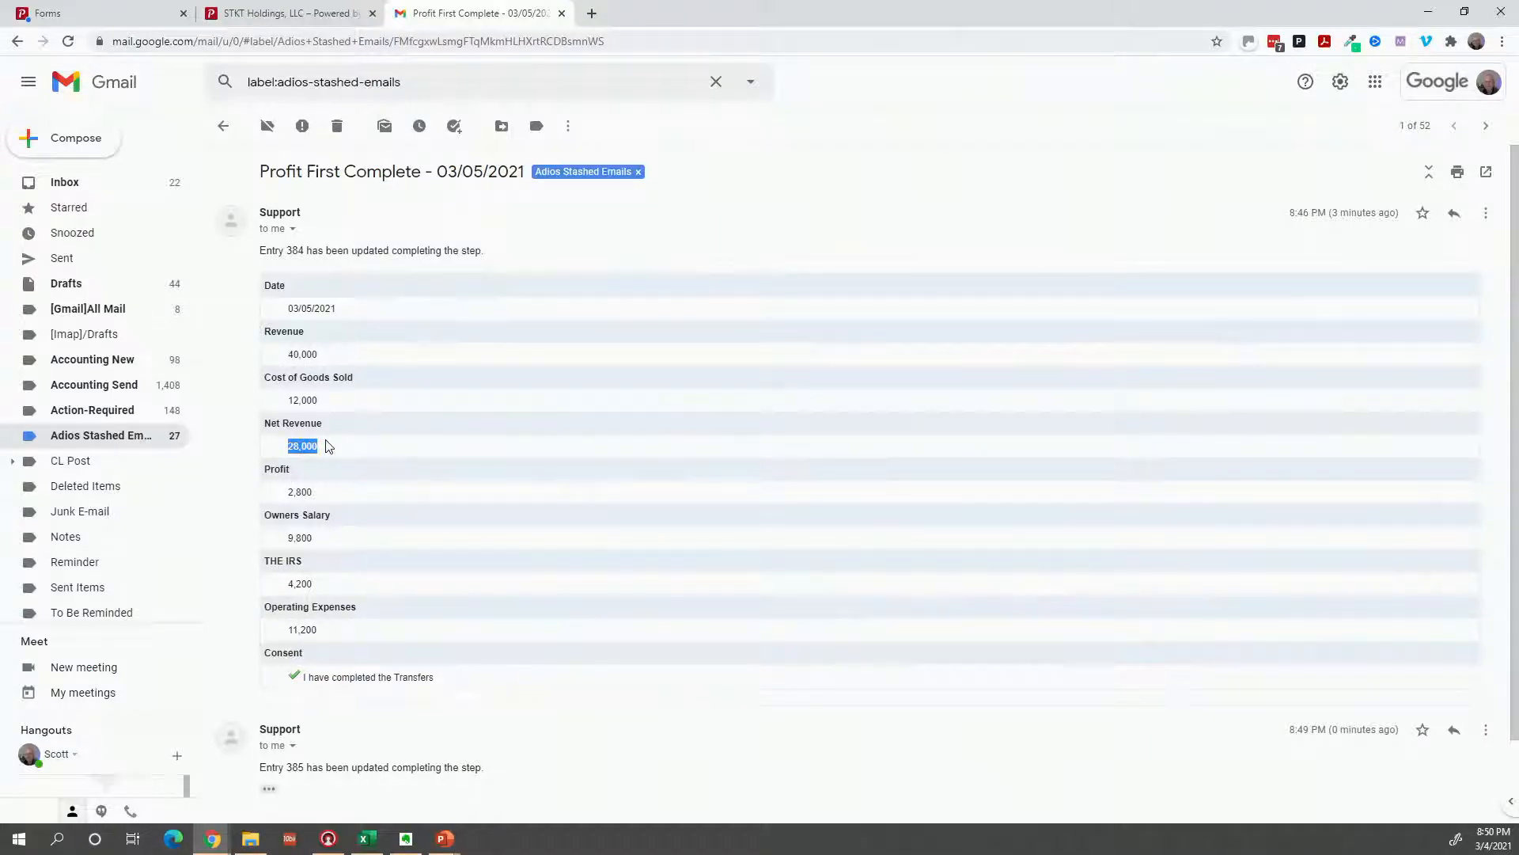